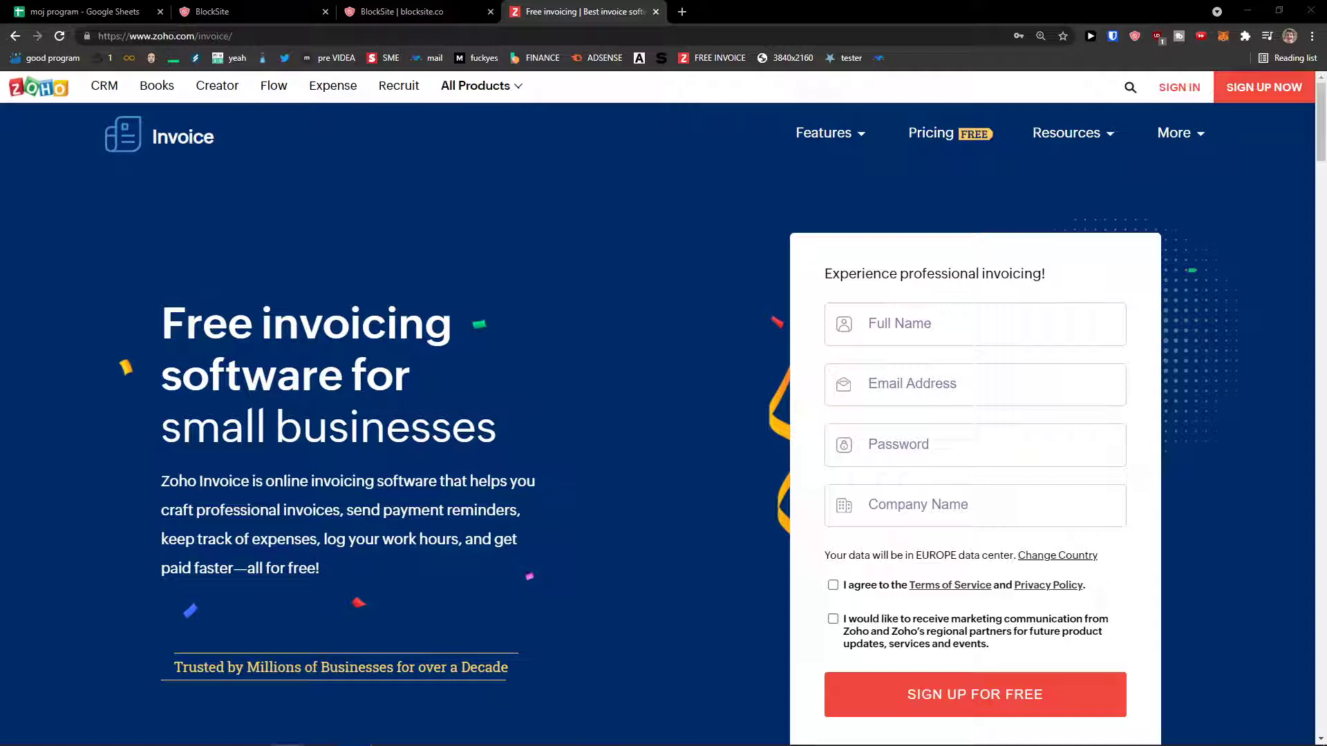
- Enter the full name, e-mail address and password in the sign-up form
scroll(951, 344, down, 1)
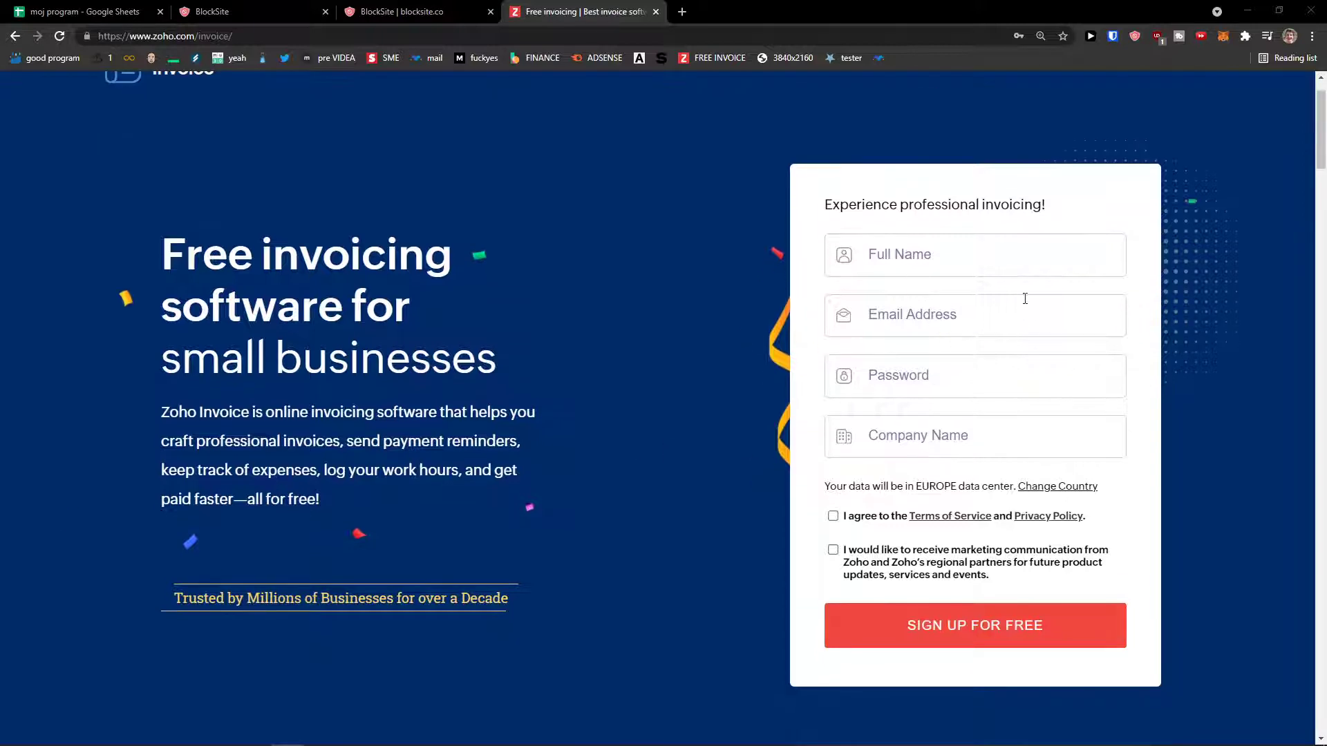
click(942, 239)
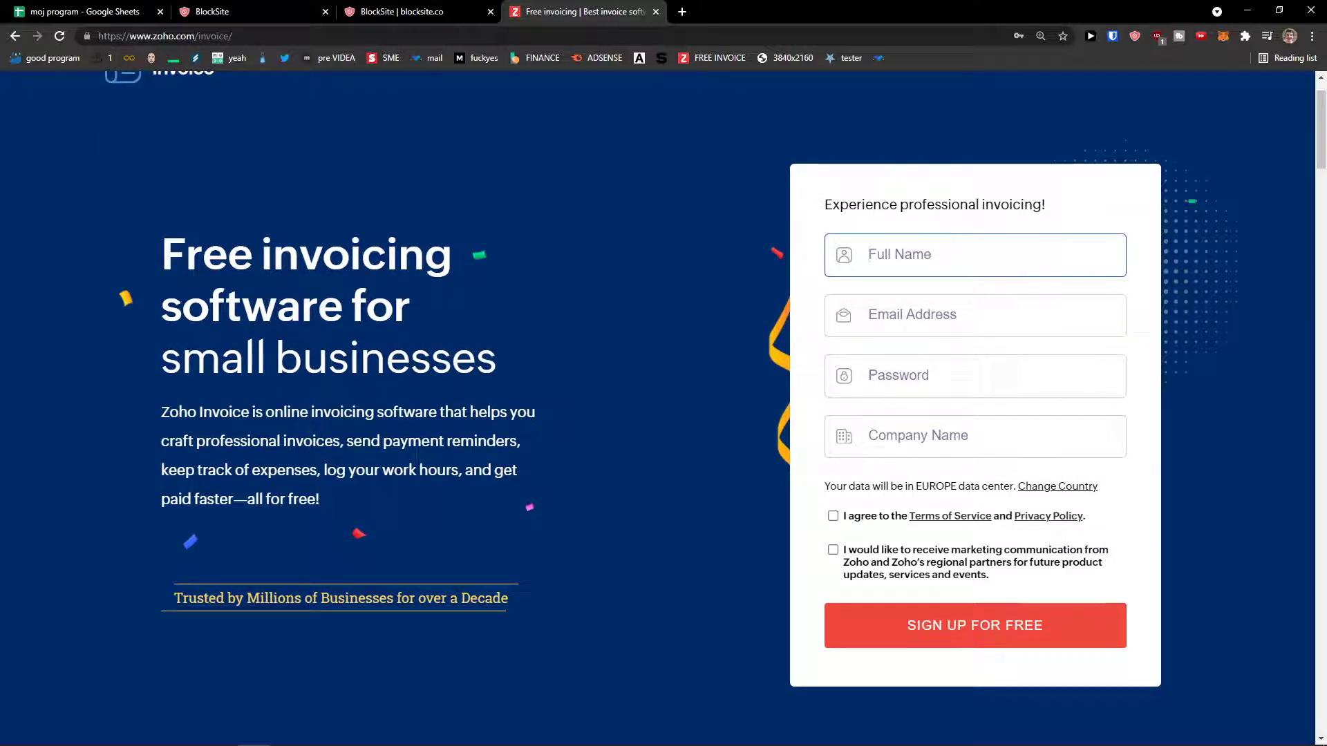
key(alt+Tab)
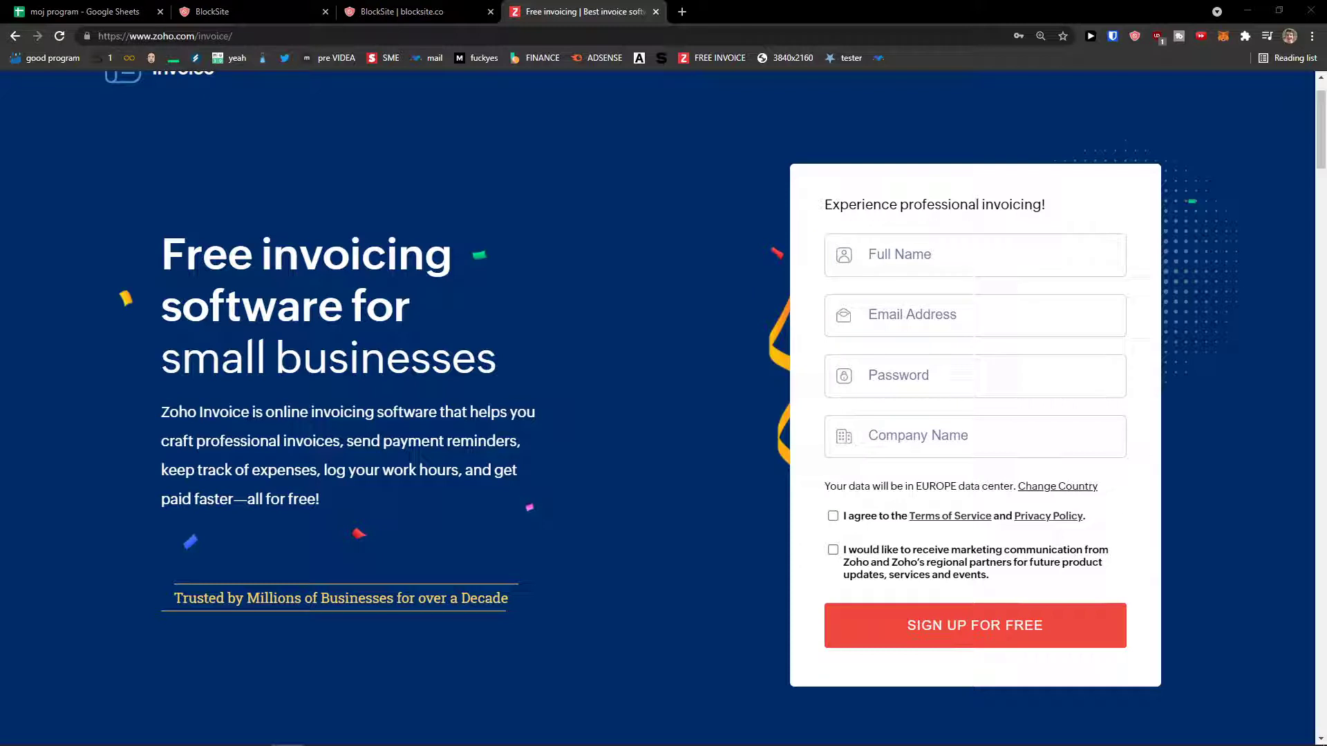
click(892, 255)
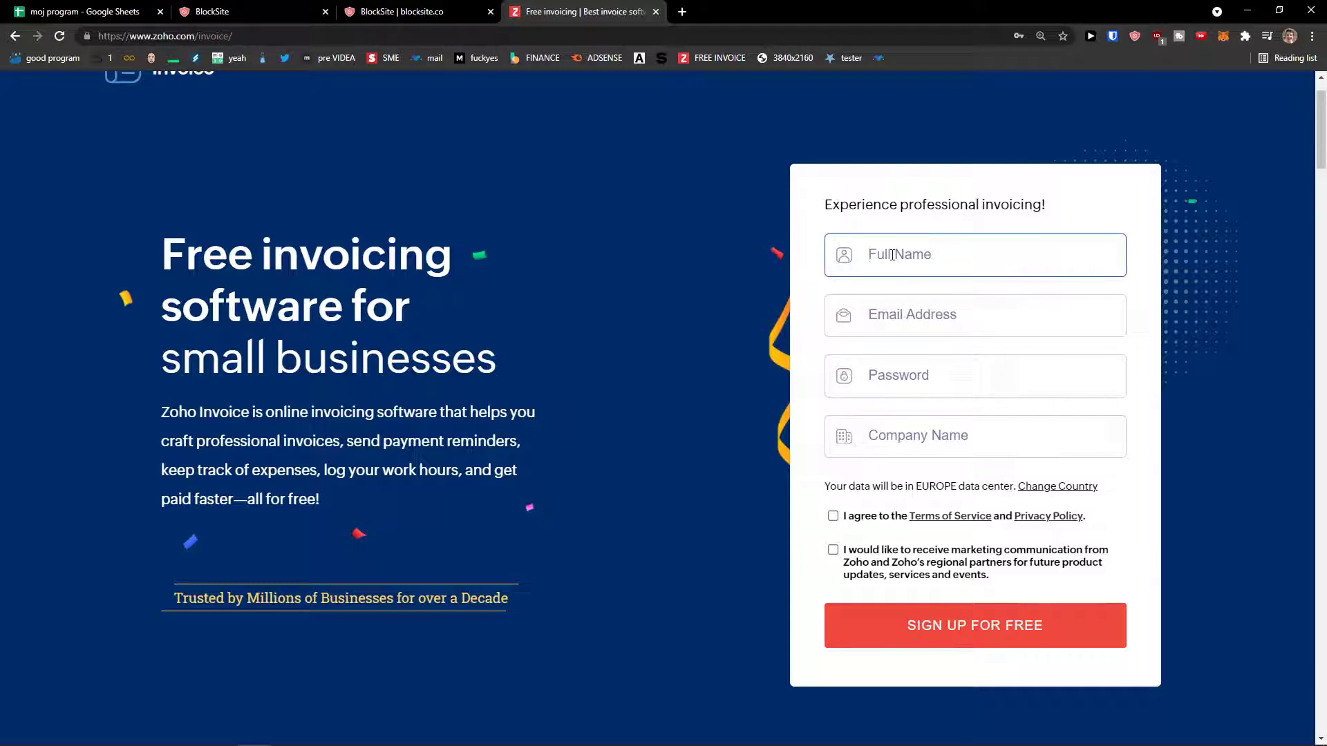
key(Tab)
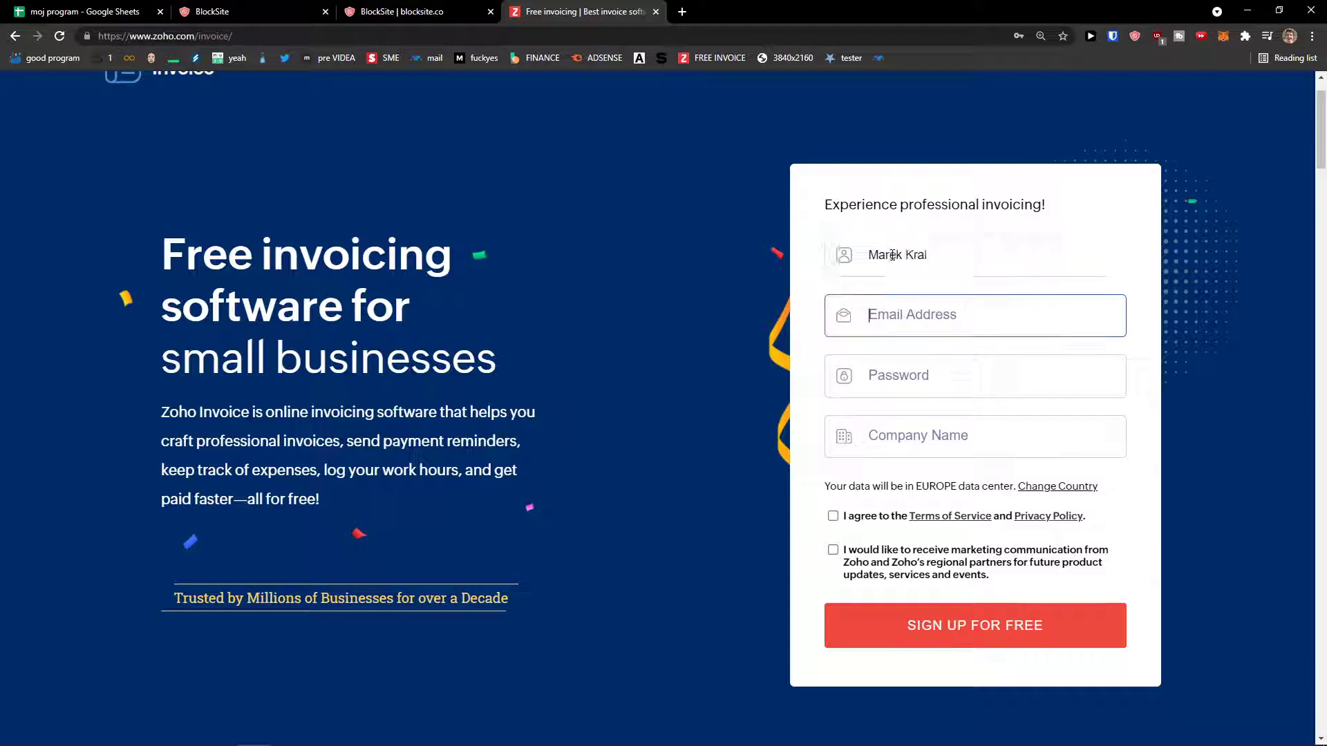
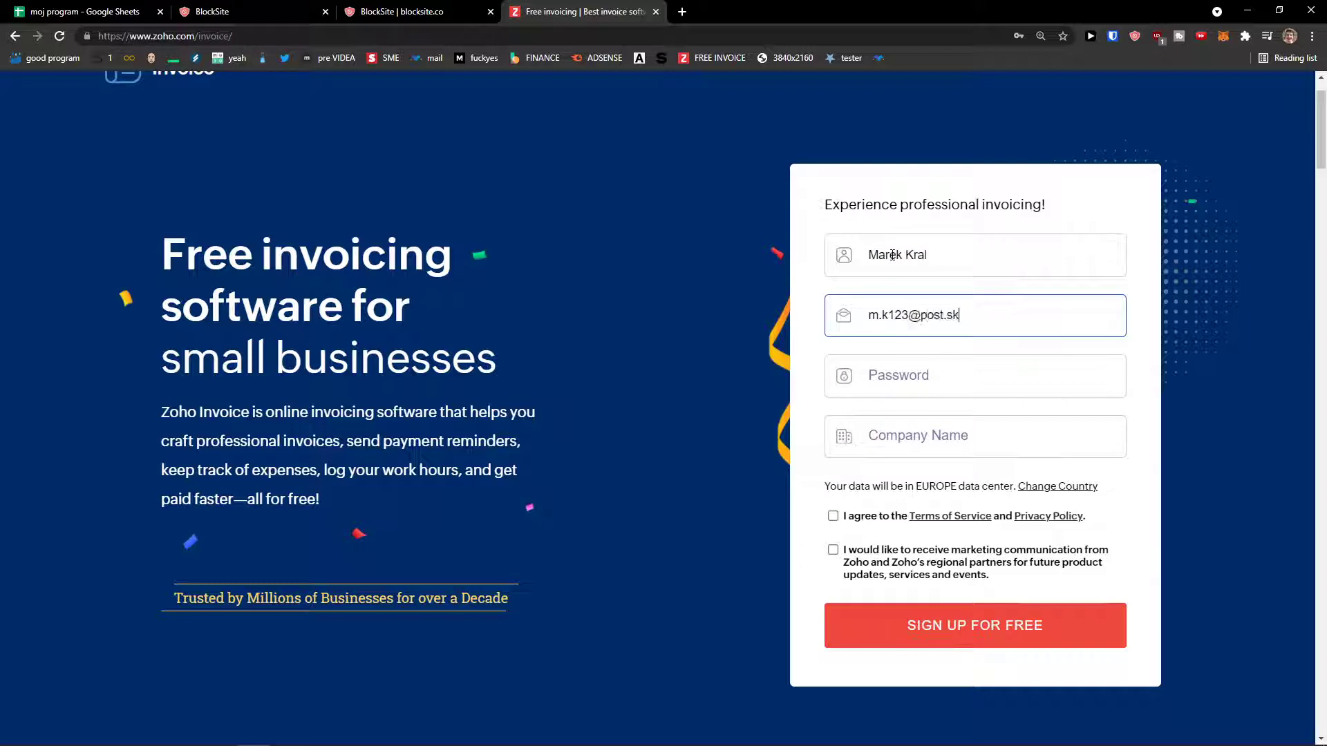
key(Tab)
- Enter company name 'Sun', revisit the password field, and submit the free sign-up
key(Tab)
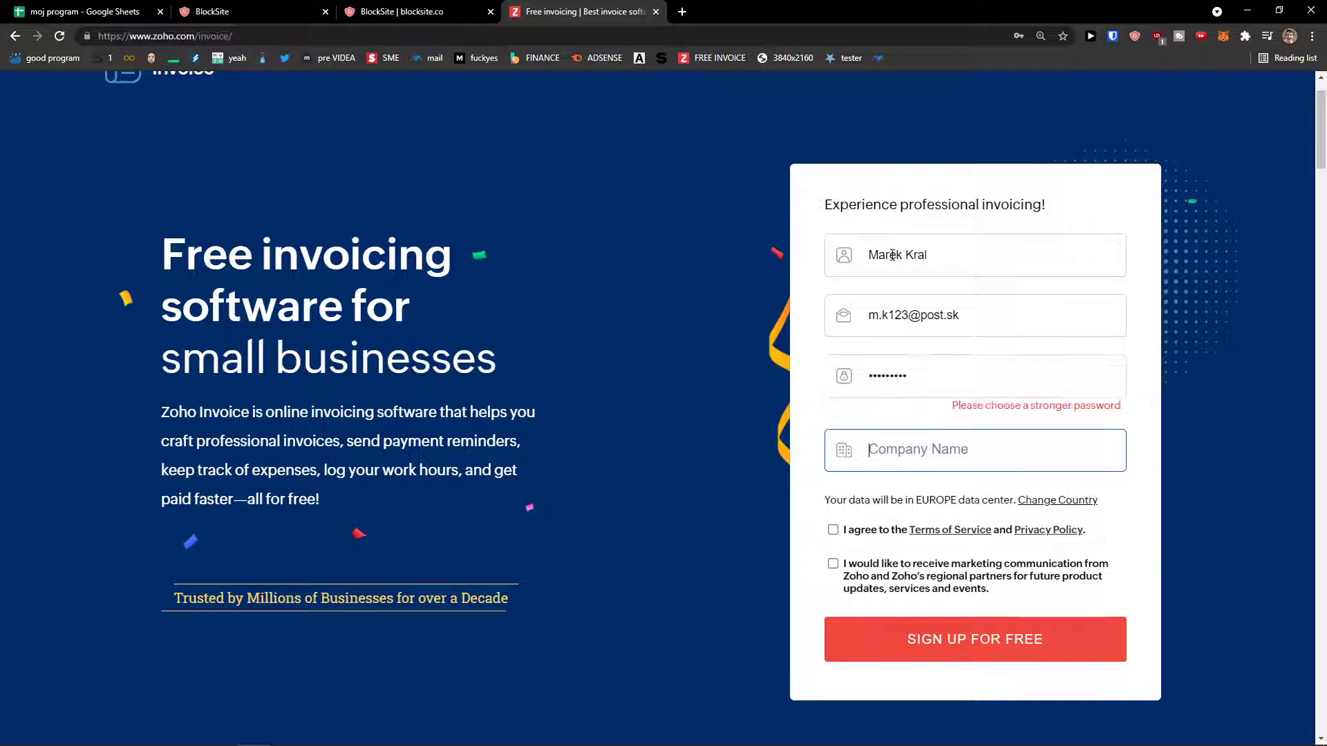
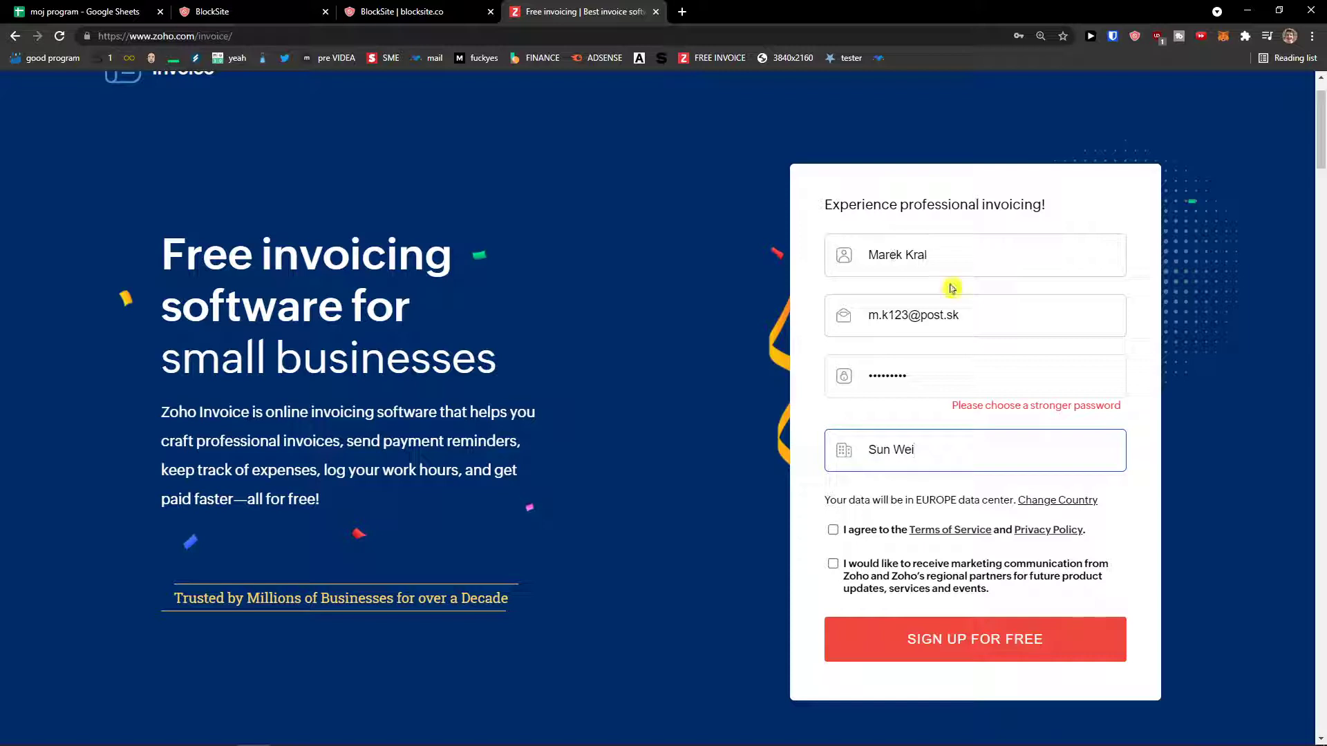
click(966, 376)
click(918, 410)
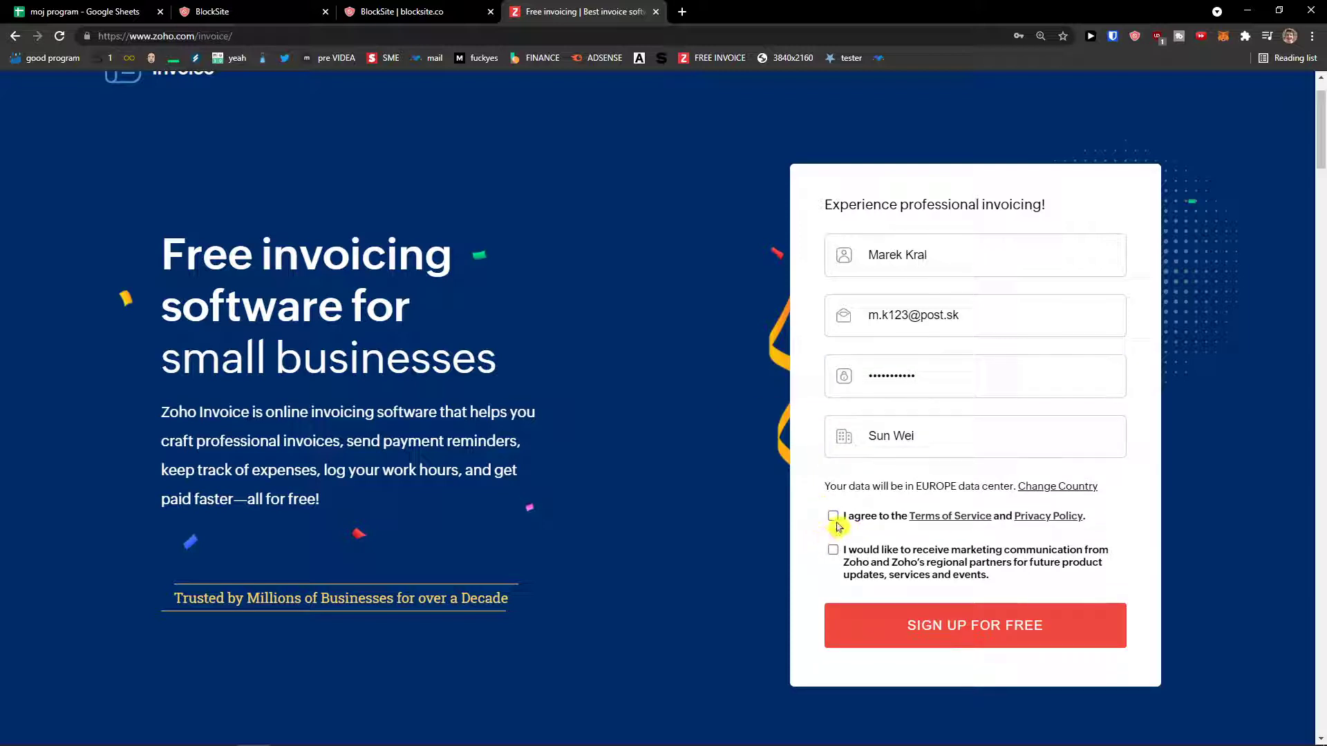
click(948, 625)
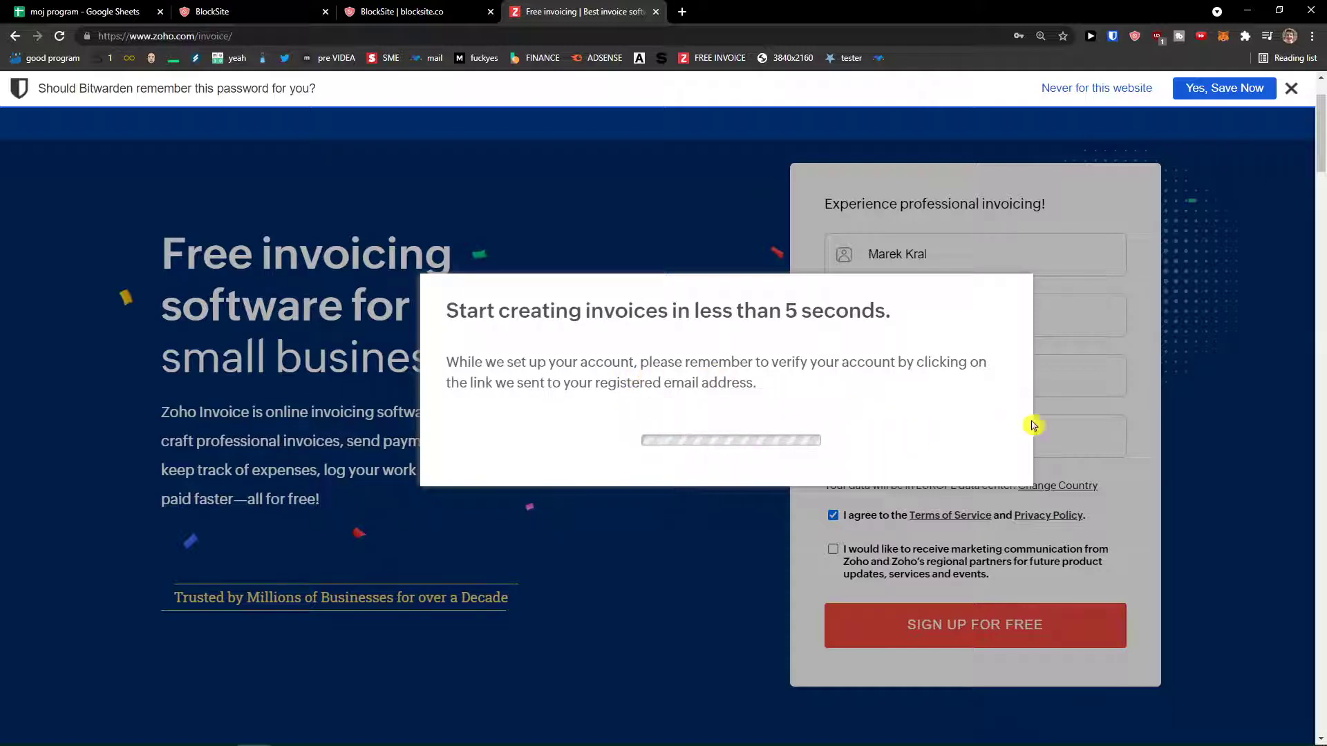
- Open and close an extra browser tab while the account setup finishes loading
click(682, 11)
key(ctrl+w)
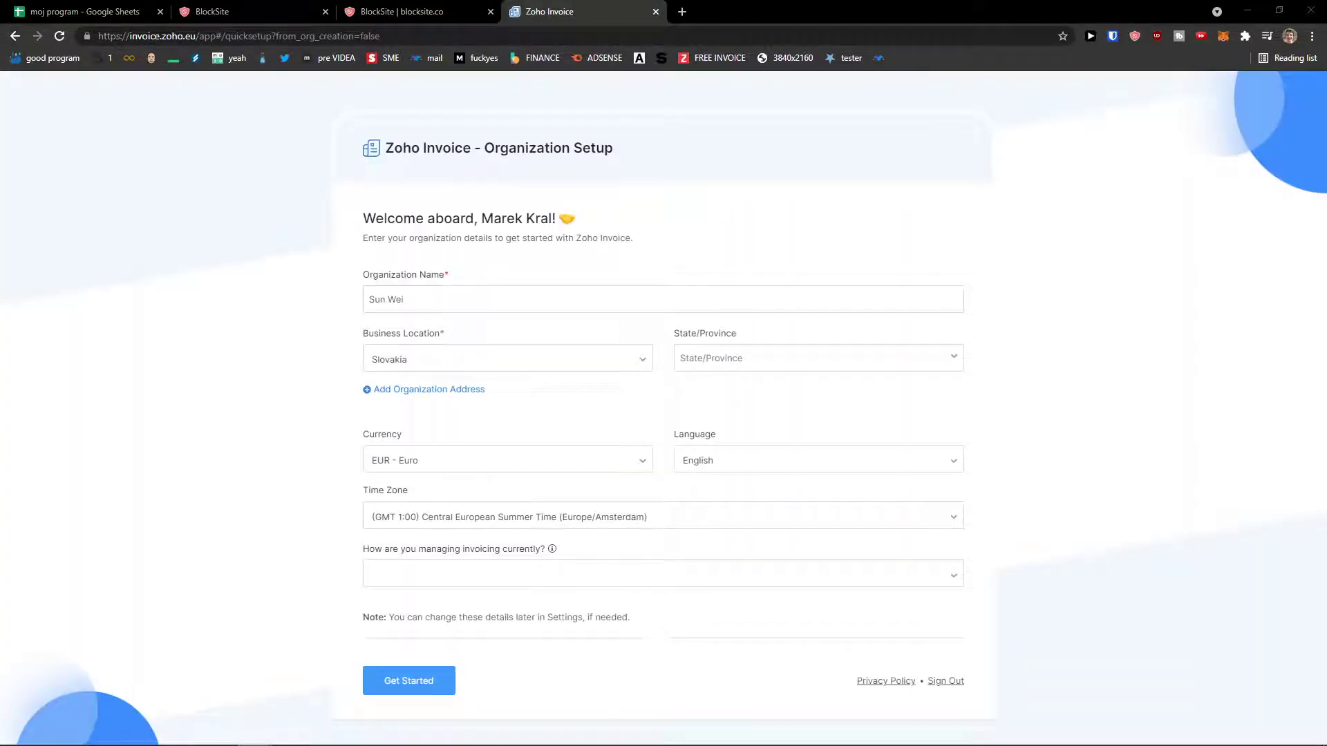
- Keep Slovakia as the business location and choose Nitriansky kraj as the state
drag(446, 304, 281, 302)
click(477, 371)
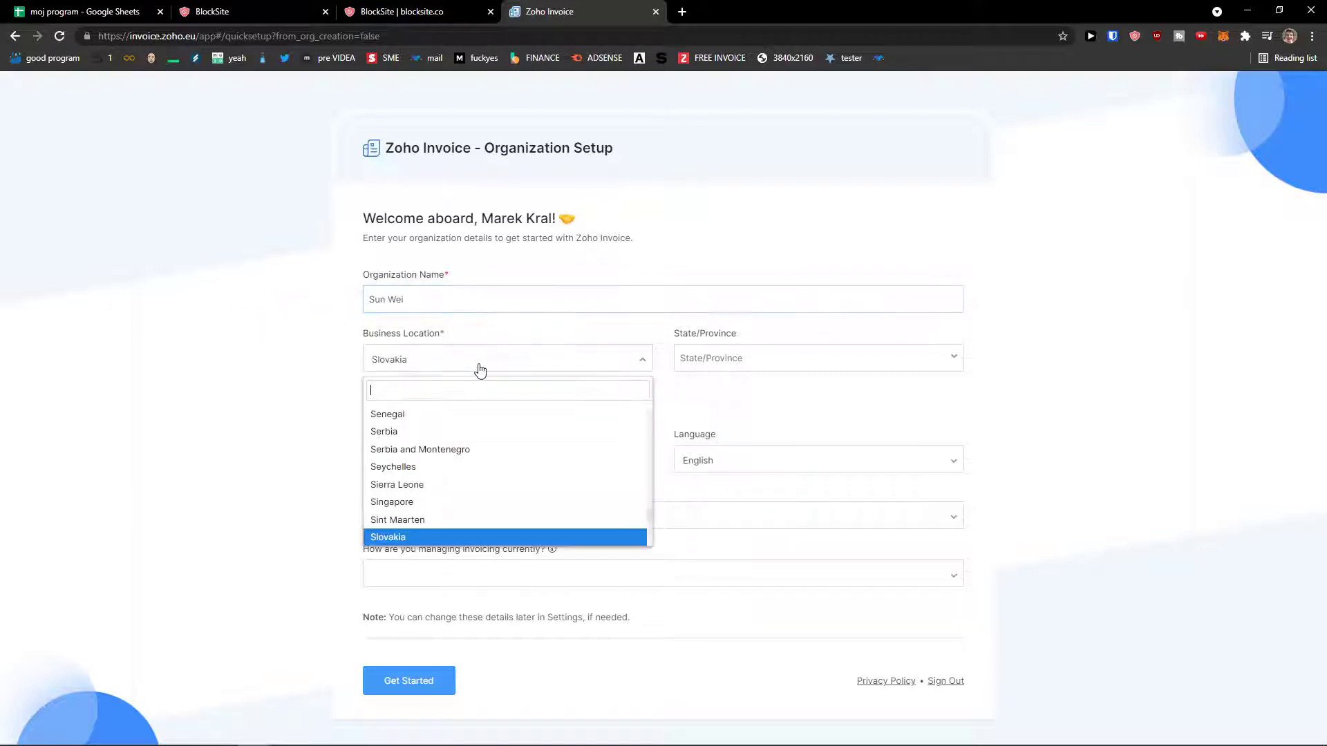
click(503, 375)
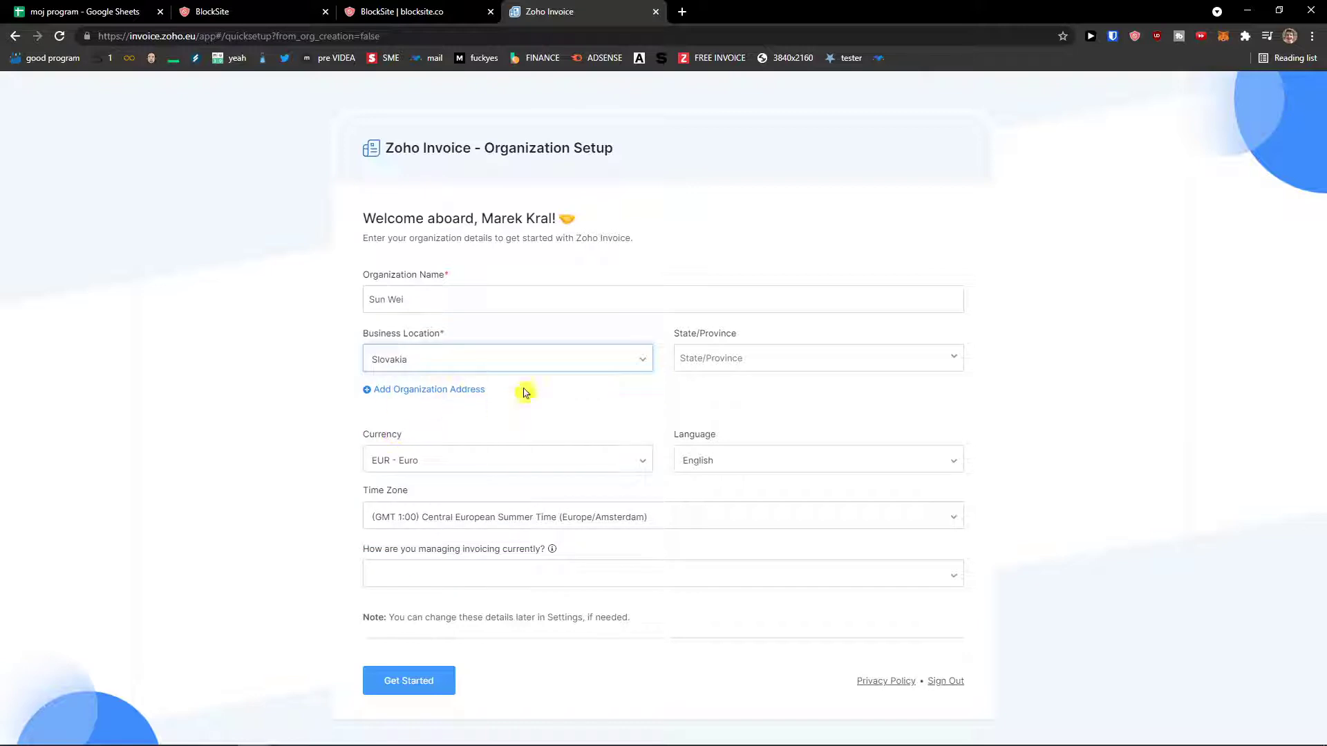
click(761, 350)
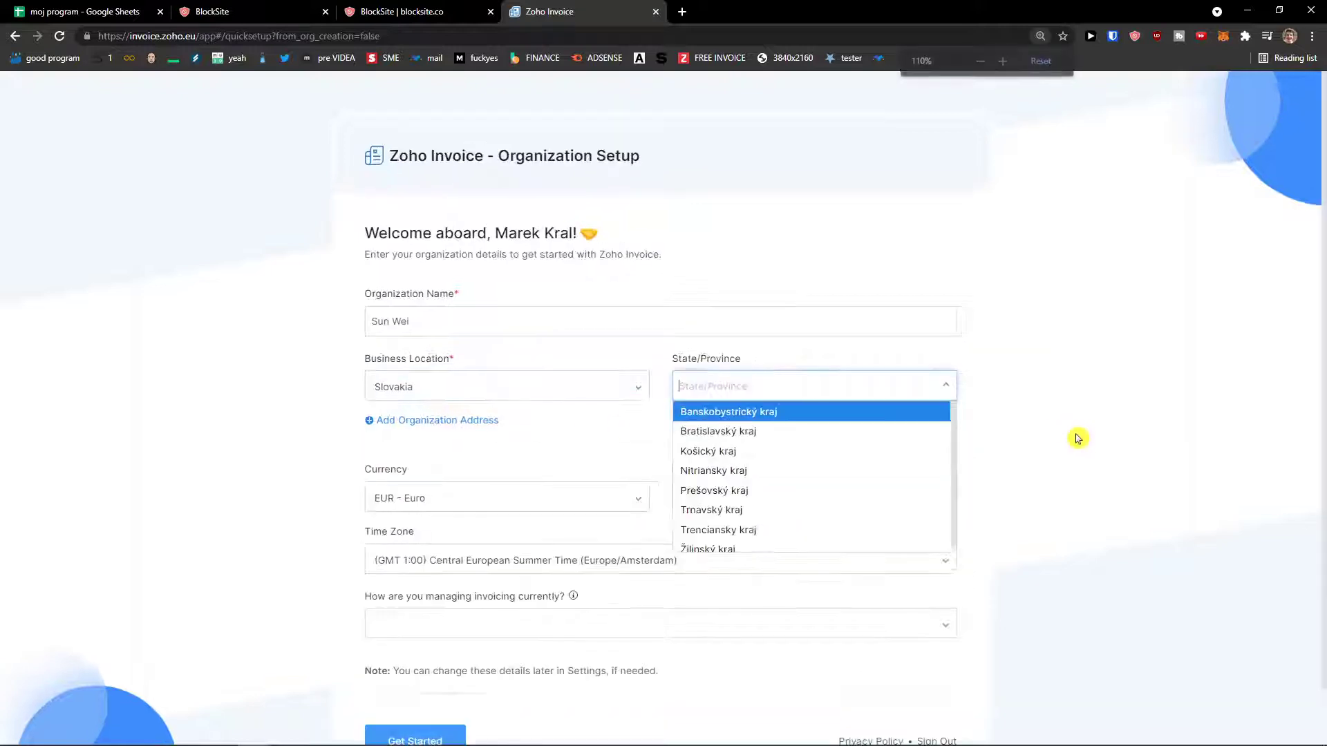
key(ctrl+plus)
key(ctrl+plus)
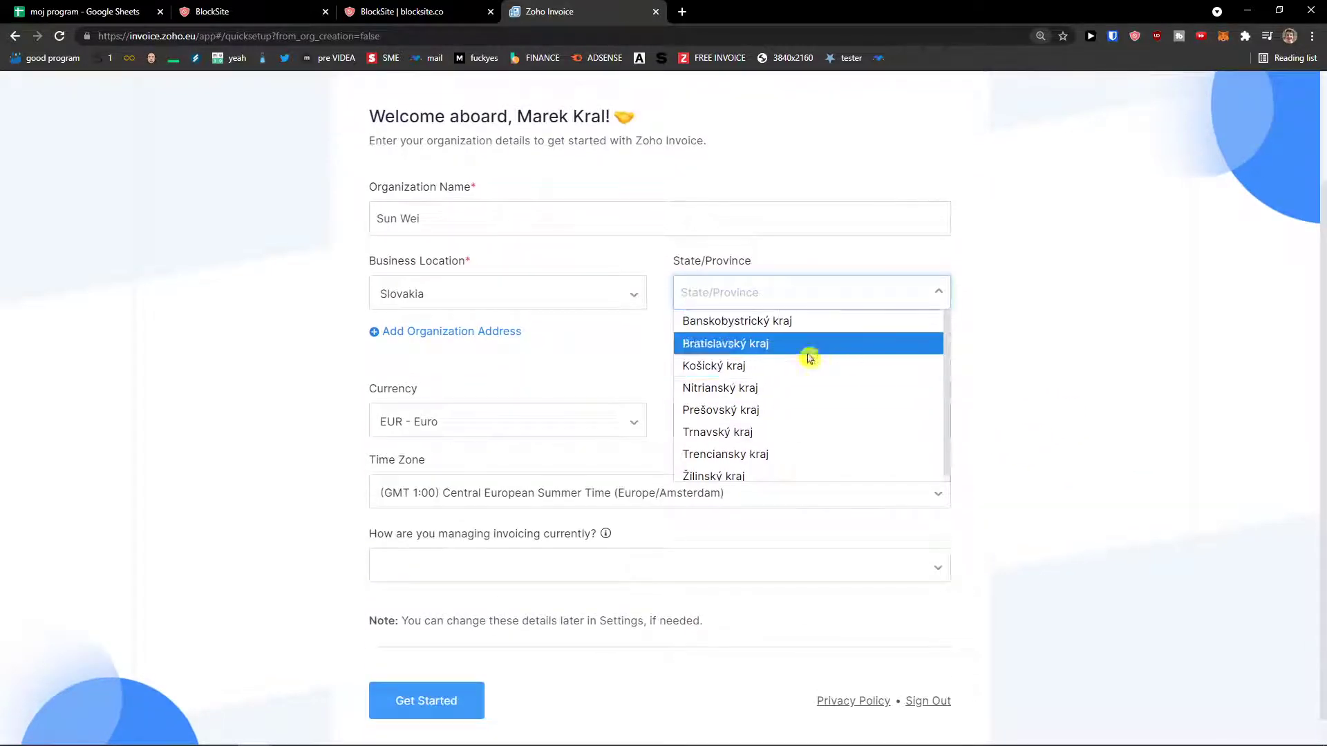
click(763, 387)
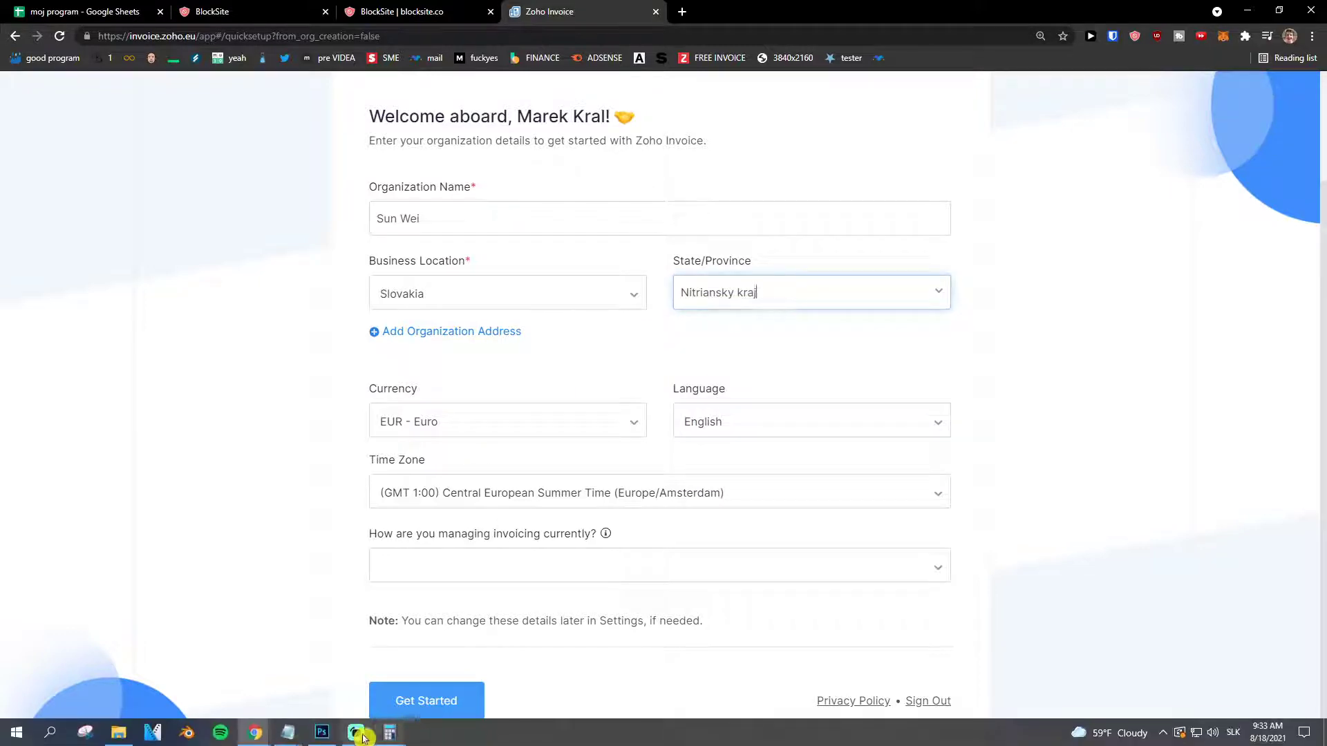
click(360, 734)
- Leave the currency as EUR - Euro and the language as English
click(471, 426)
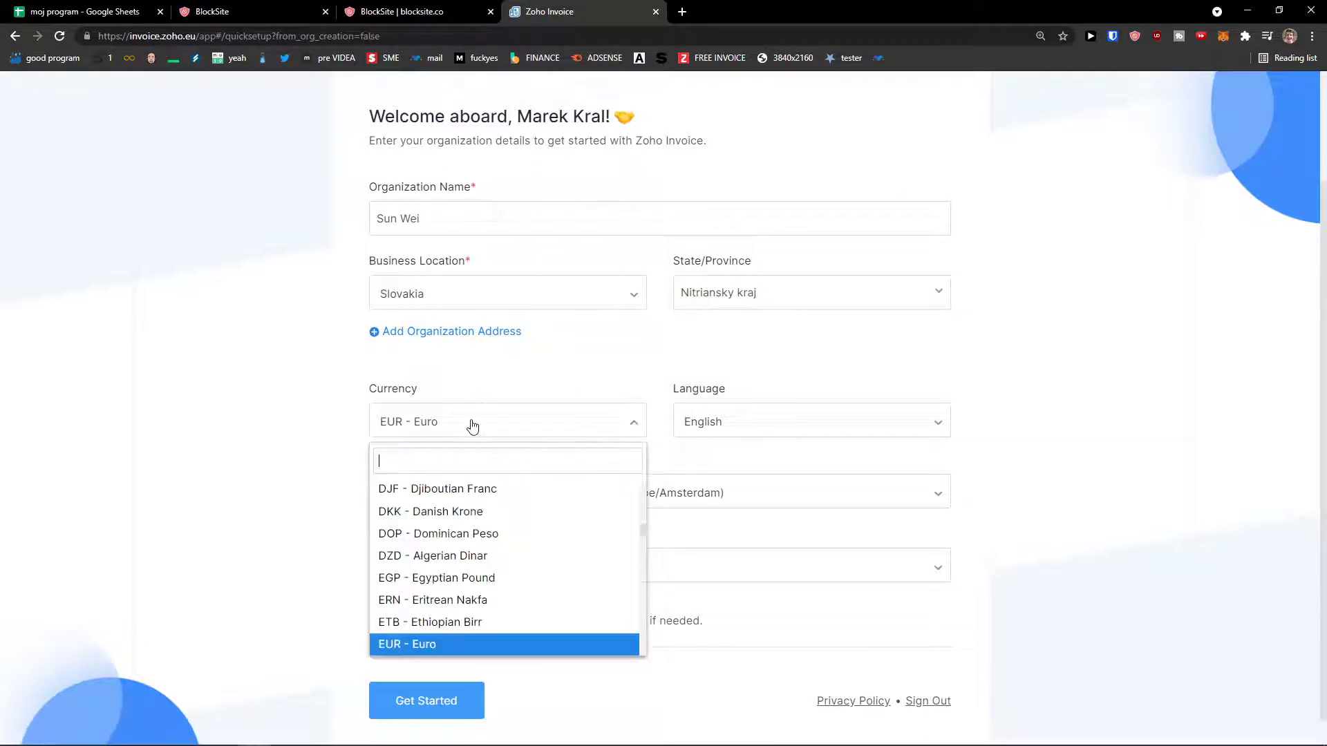
click(911, 423)
click(998, 571)
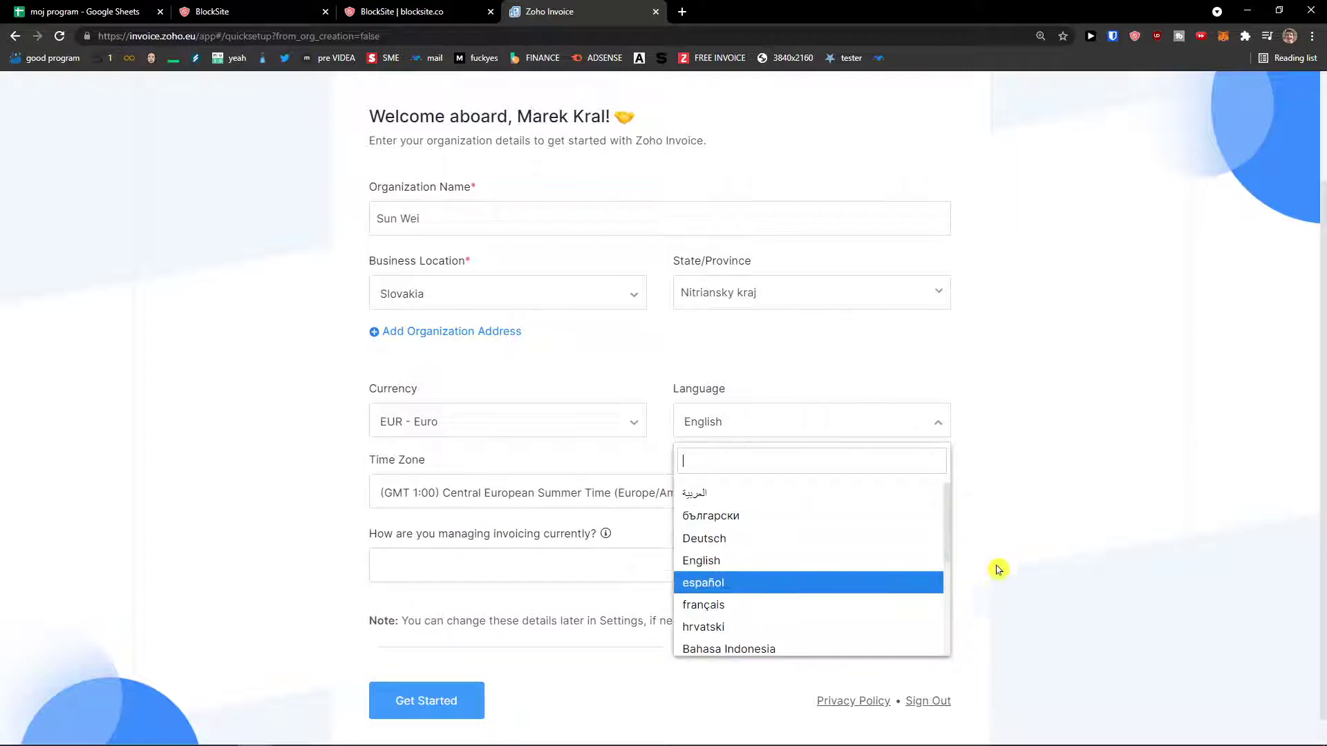
scroll(1052, 549, down, 1)
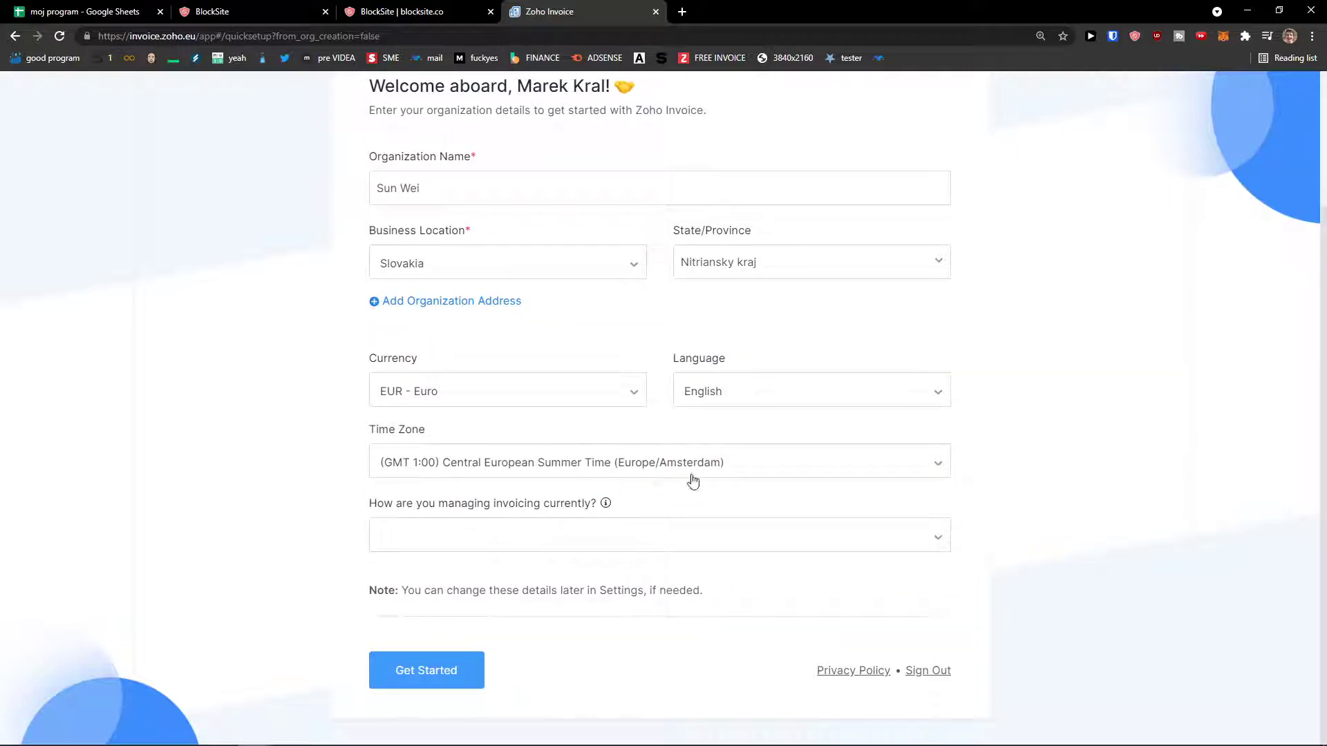
- Set the current invoicing method, settling on Others after trying Pen and paper
click(624, 539)
scroll(348, 542, down, 1)
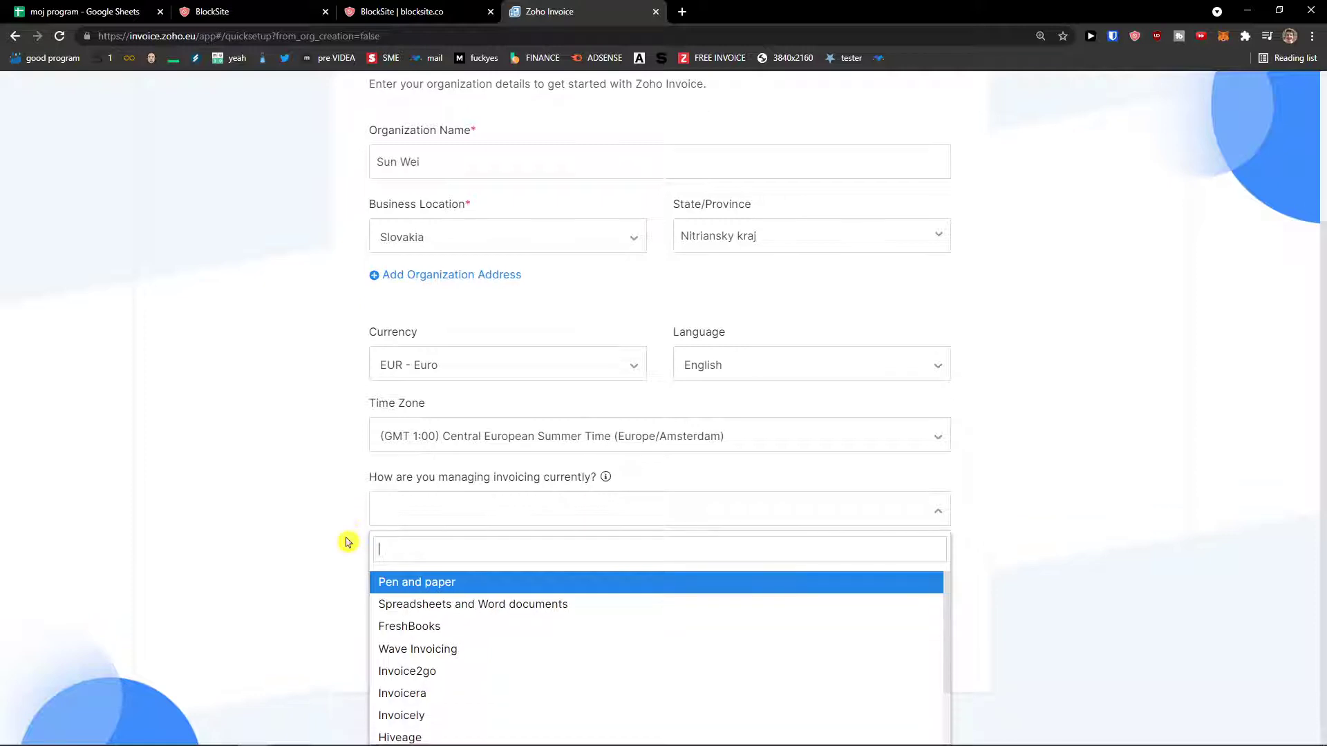
scroll(489, 604, down, 1)
scroll(519, 606, up, 1)
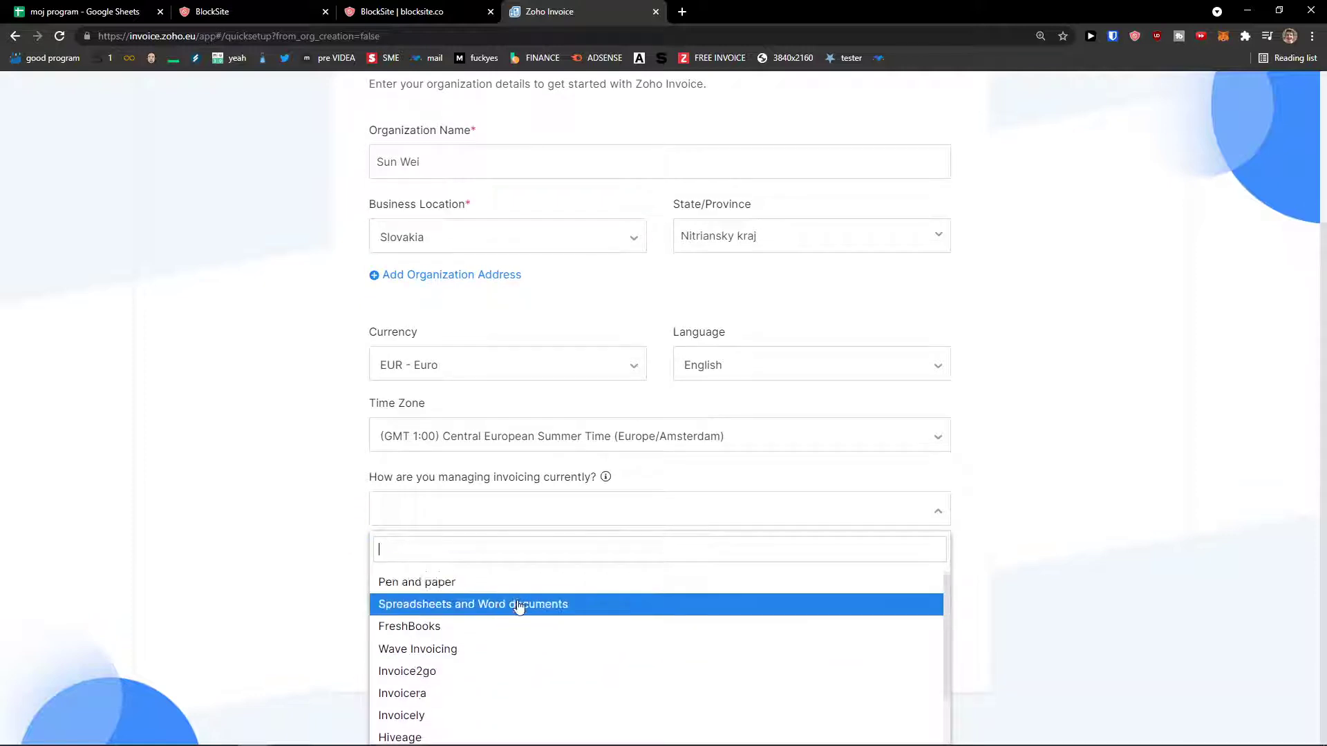
scroll(492, 613, down, 1)
scroll(459, 625, up, 1)
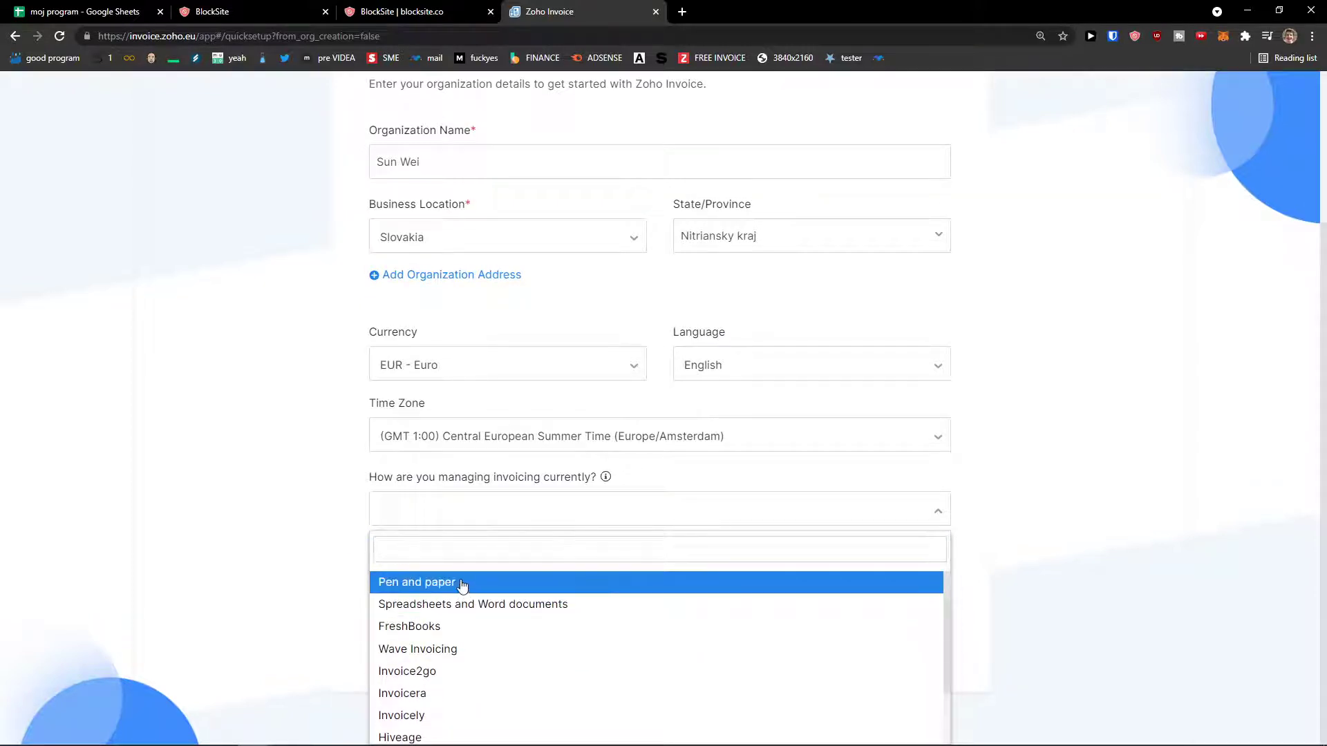
click(436, 585)
click(394, 546)
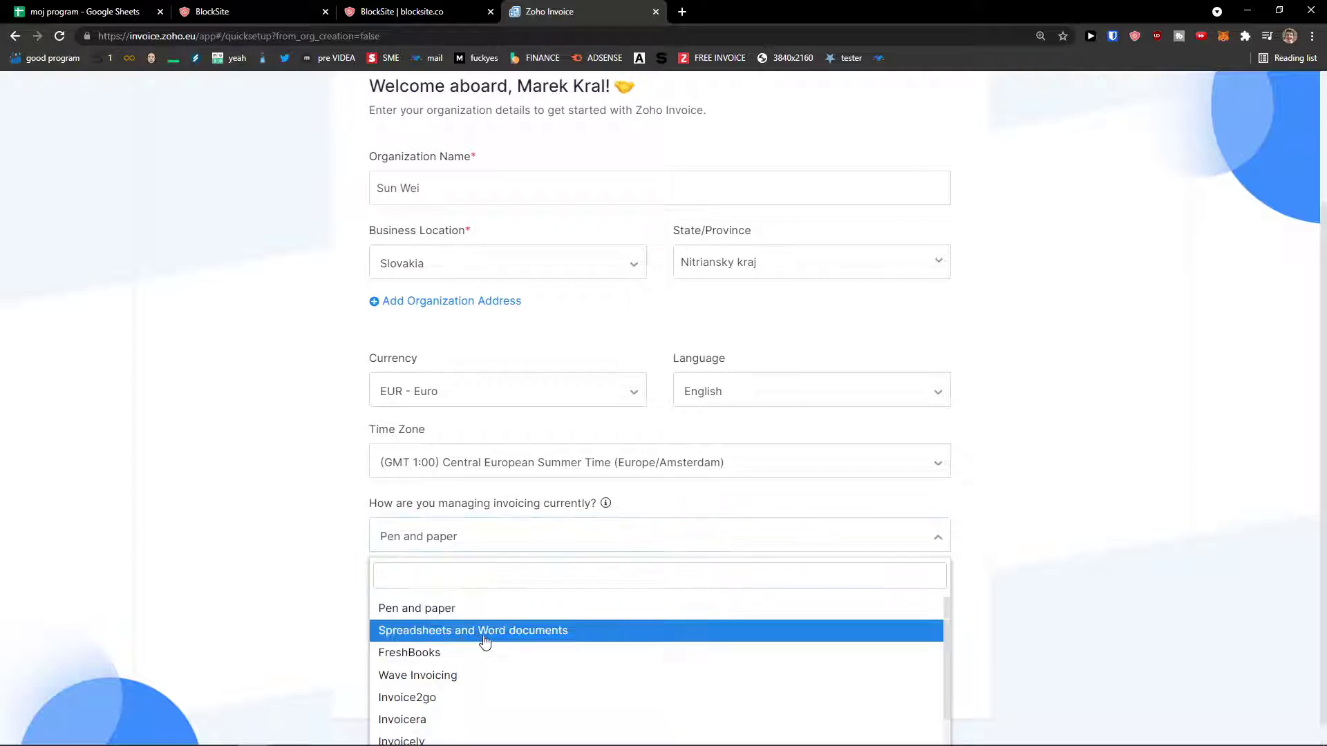
scroll(486, 640, down, 2)
click(432, 736)
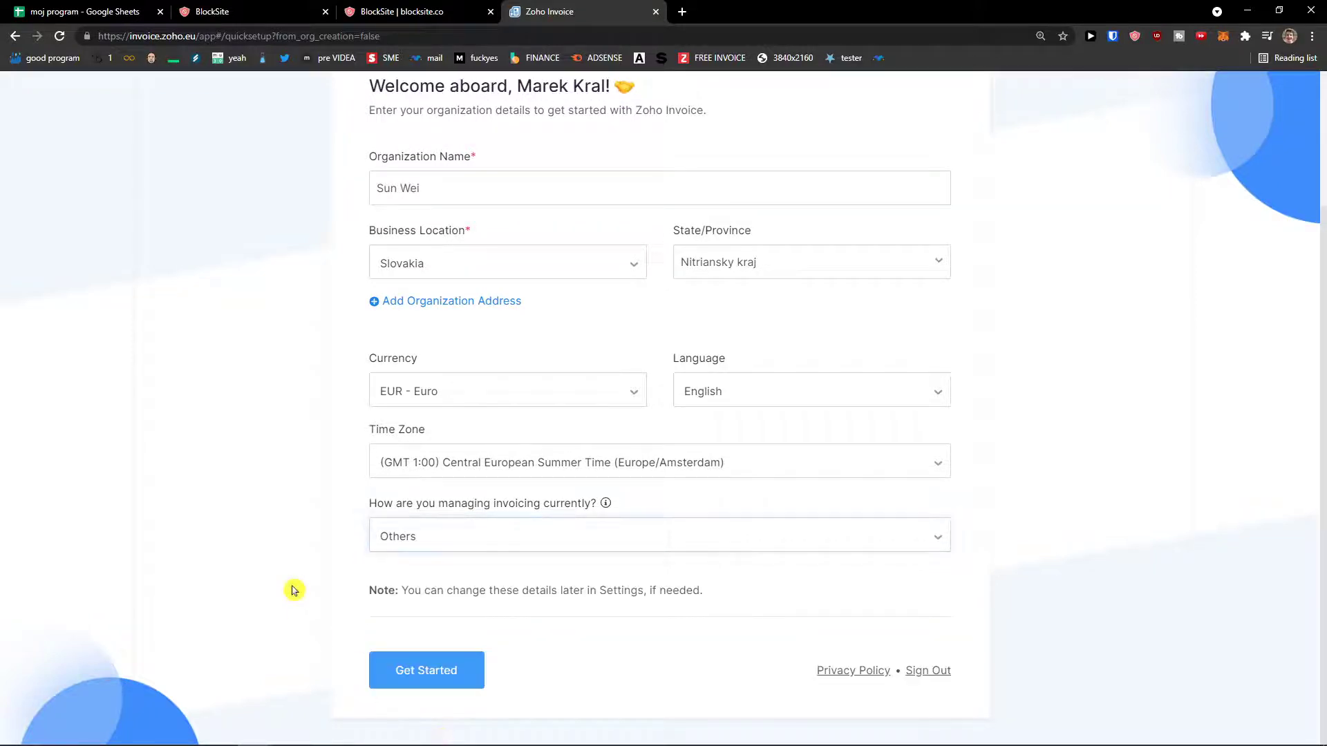
- Close the invoicing method list and submit the organization setup with Get Started
click(454, 550)
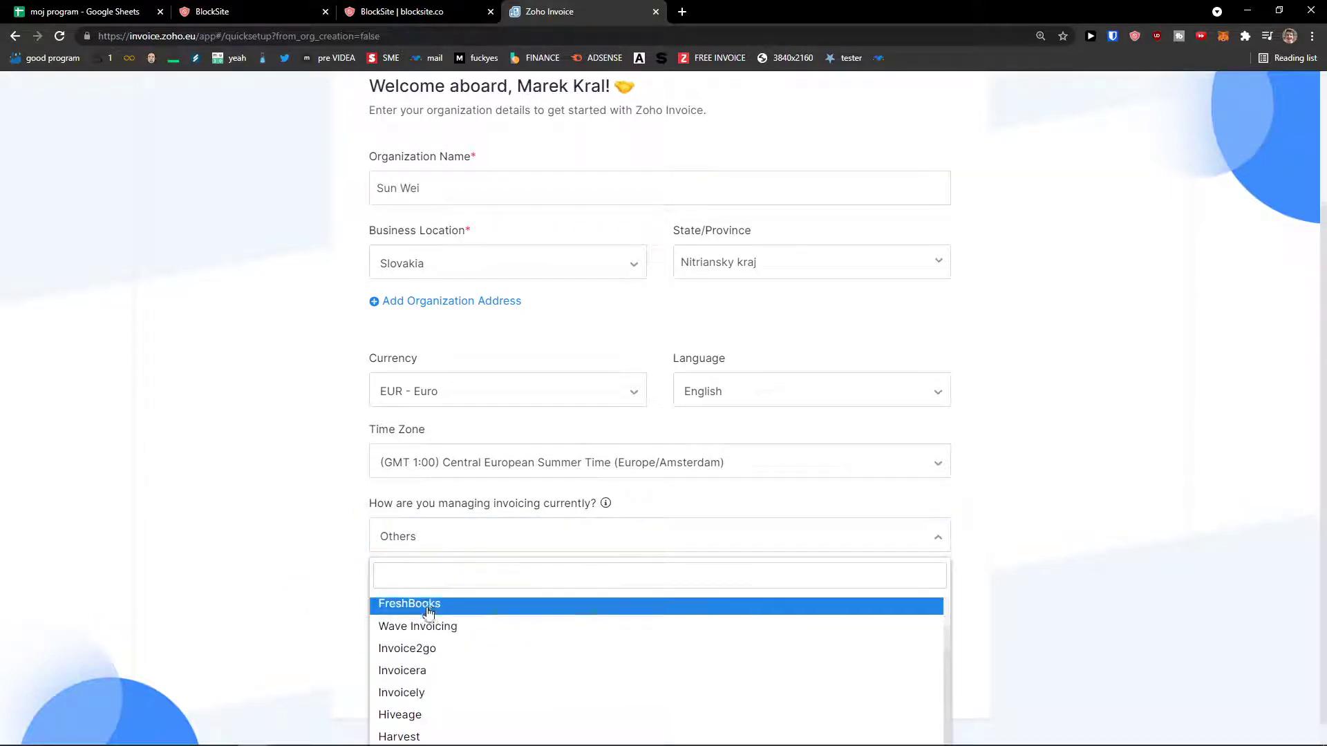
scroll(484, 625, down, 1)
scroll(511, 646, up, 2)
scroll(504, 648, down, 2)
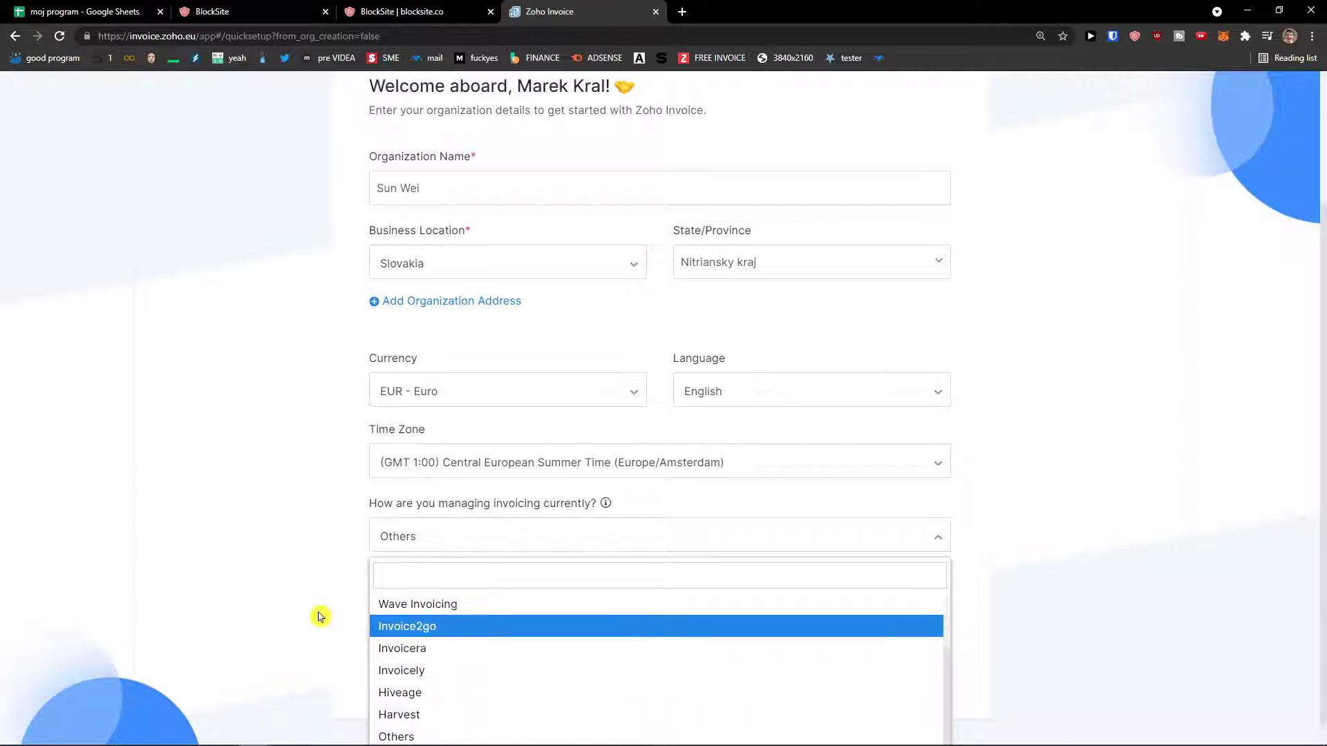
click(320, 616)
click(427, 674)
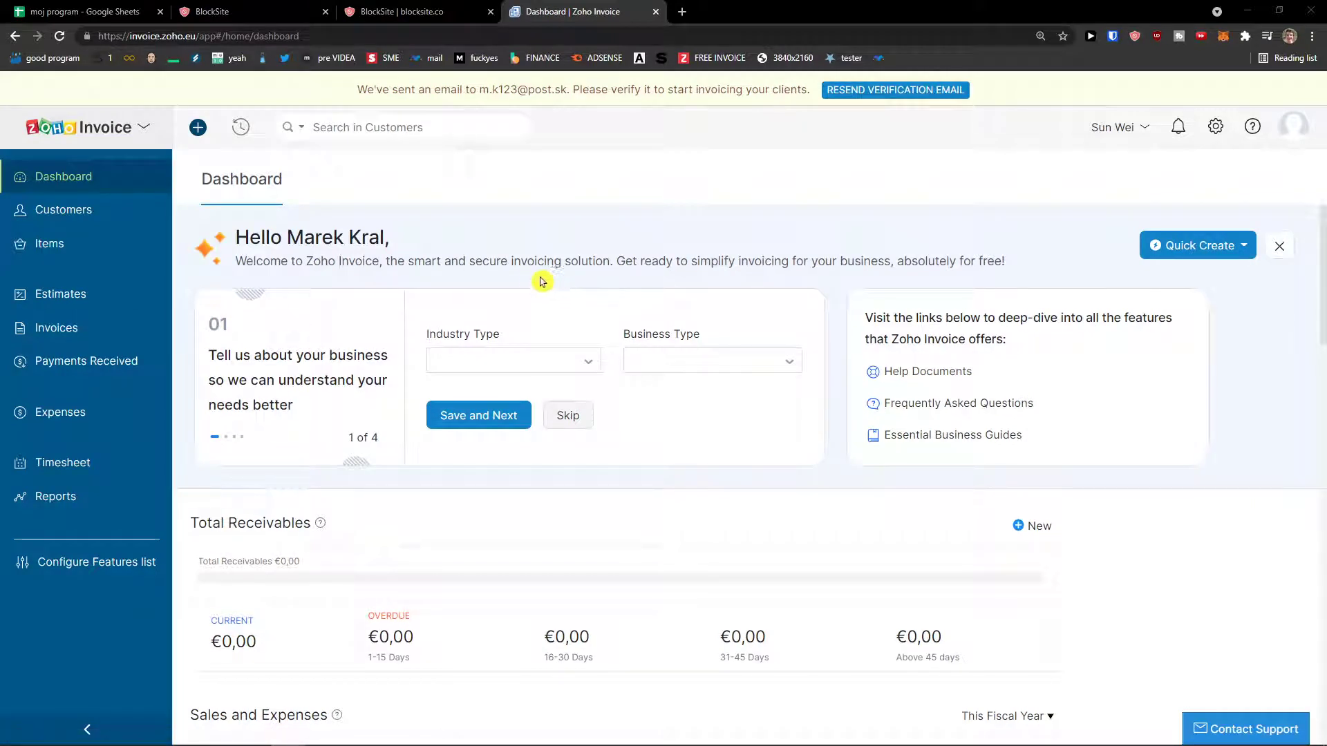
- Scroll through the new Dashboard's welcome panel and Total Receivables
scroll(505, 264, down, 1)
scroll(503, 264, up, 1)
mouse_move(458, 744)
- Browse the Customers, Items, Estimates, Payments Received and Expenses lists, ending on Customers
click(119, 215)
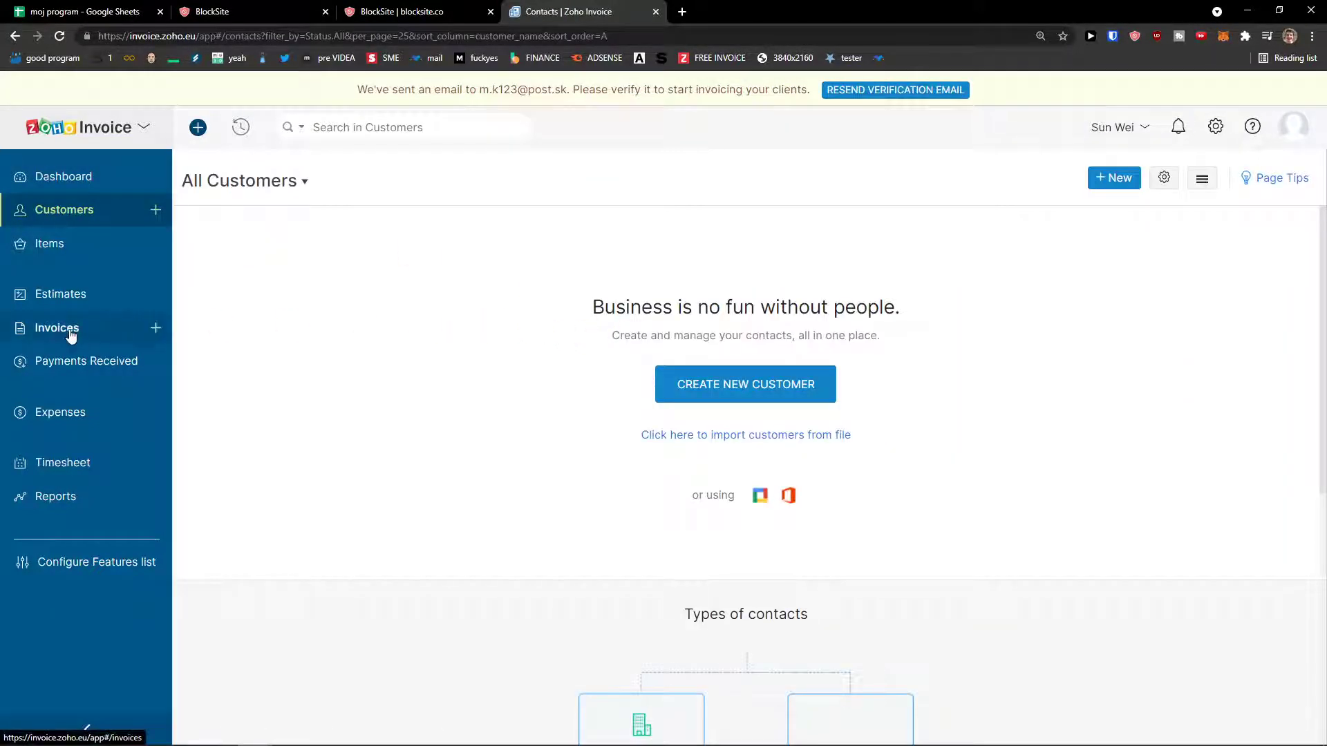
click(86, 242)
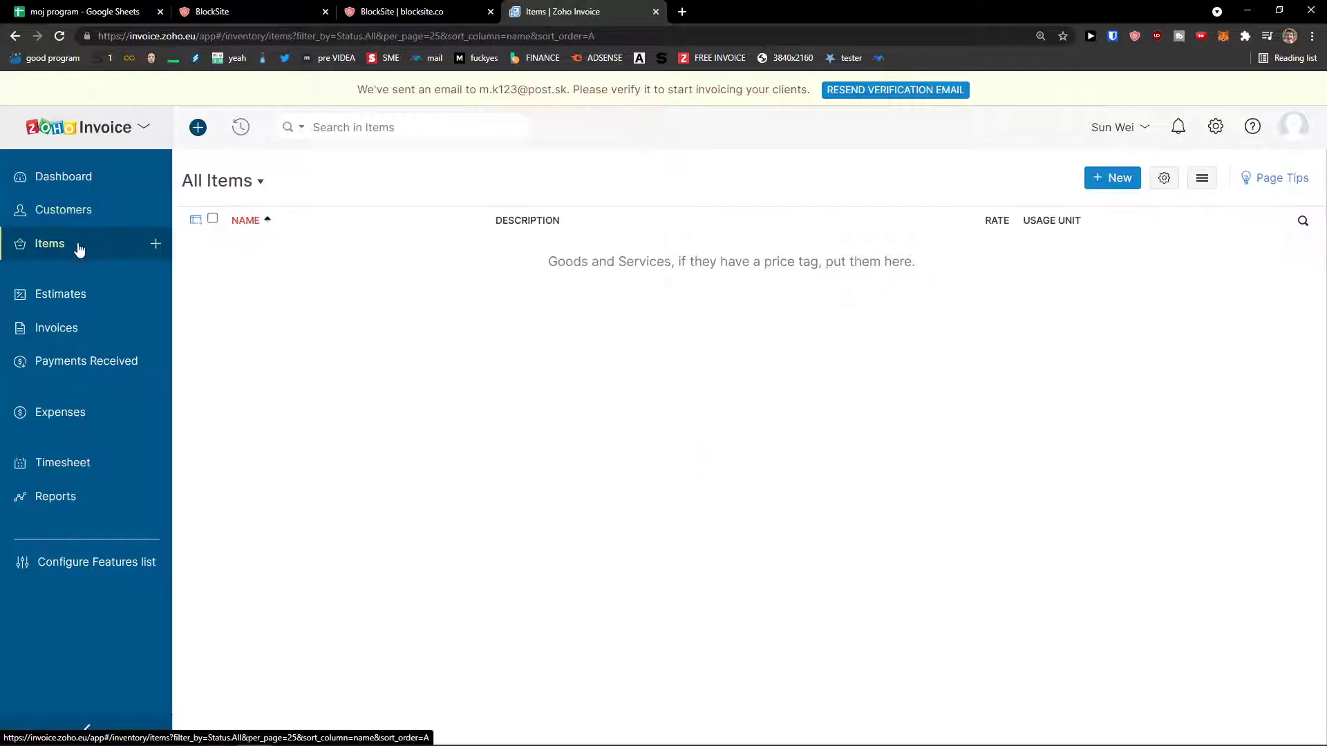
click(83, 297)
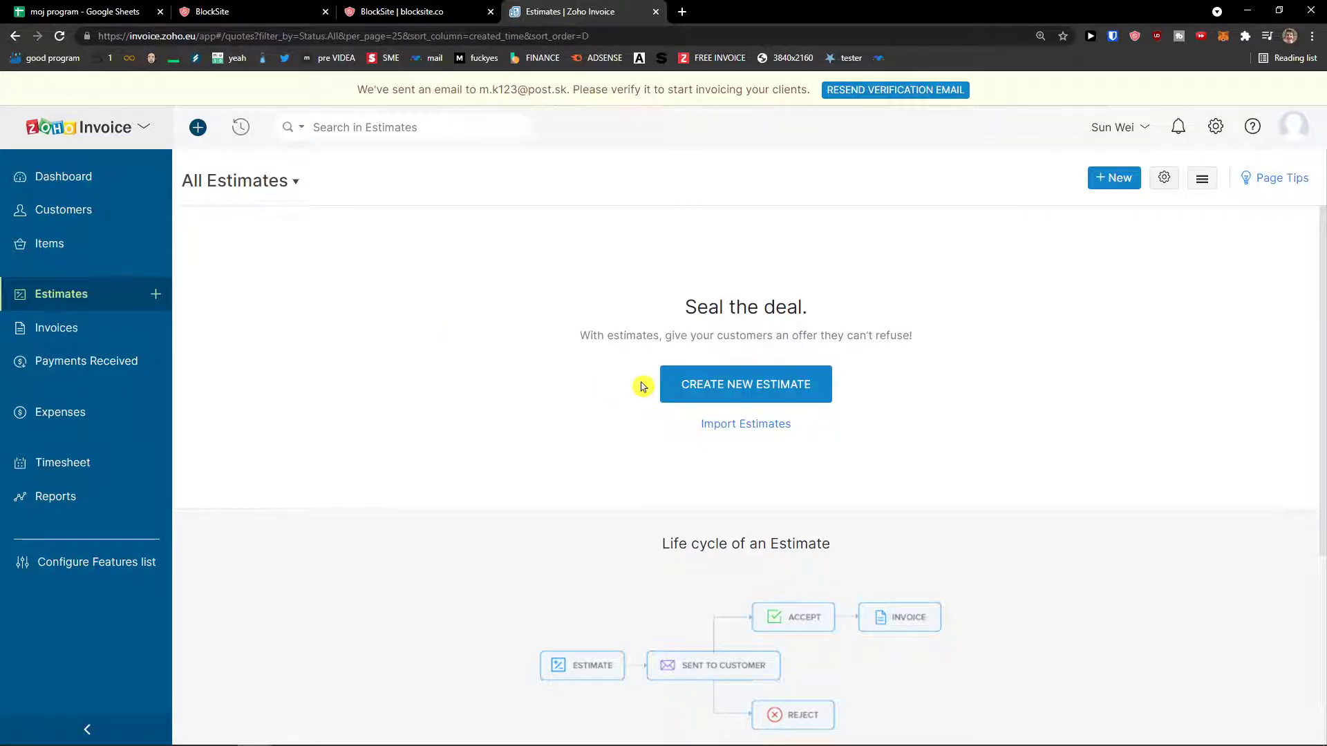
click(77, 365)
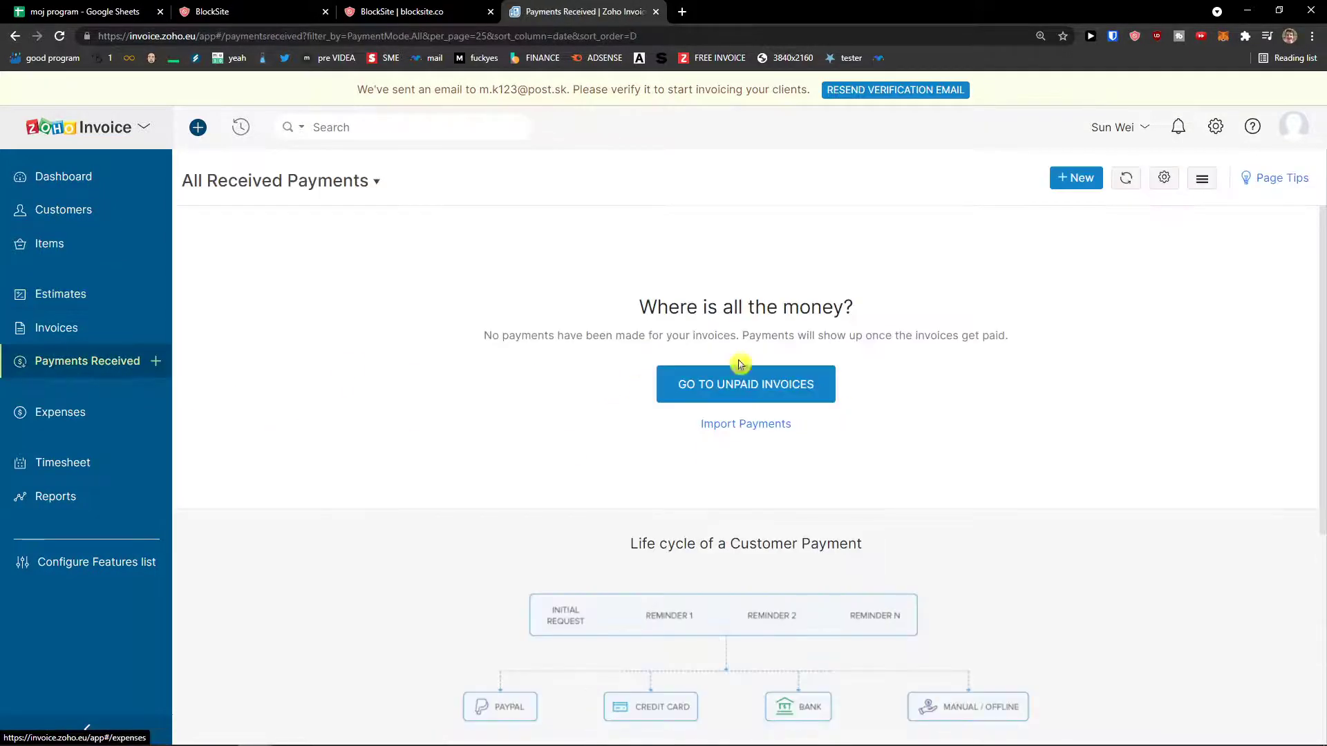
click(80, 423)
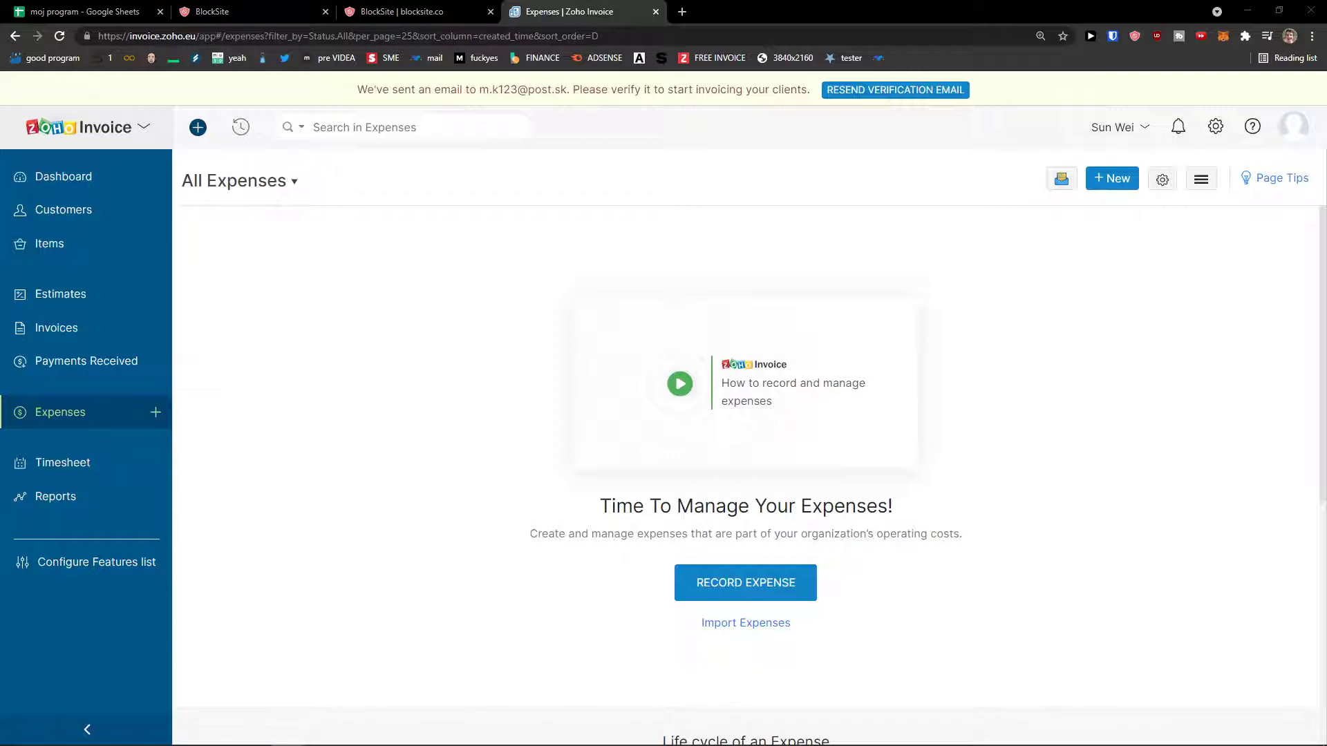
click(81, 212)
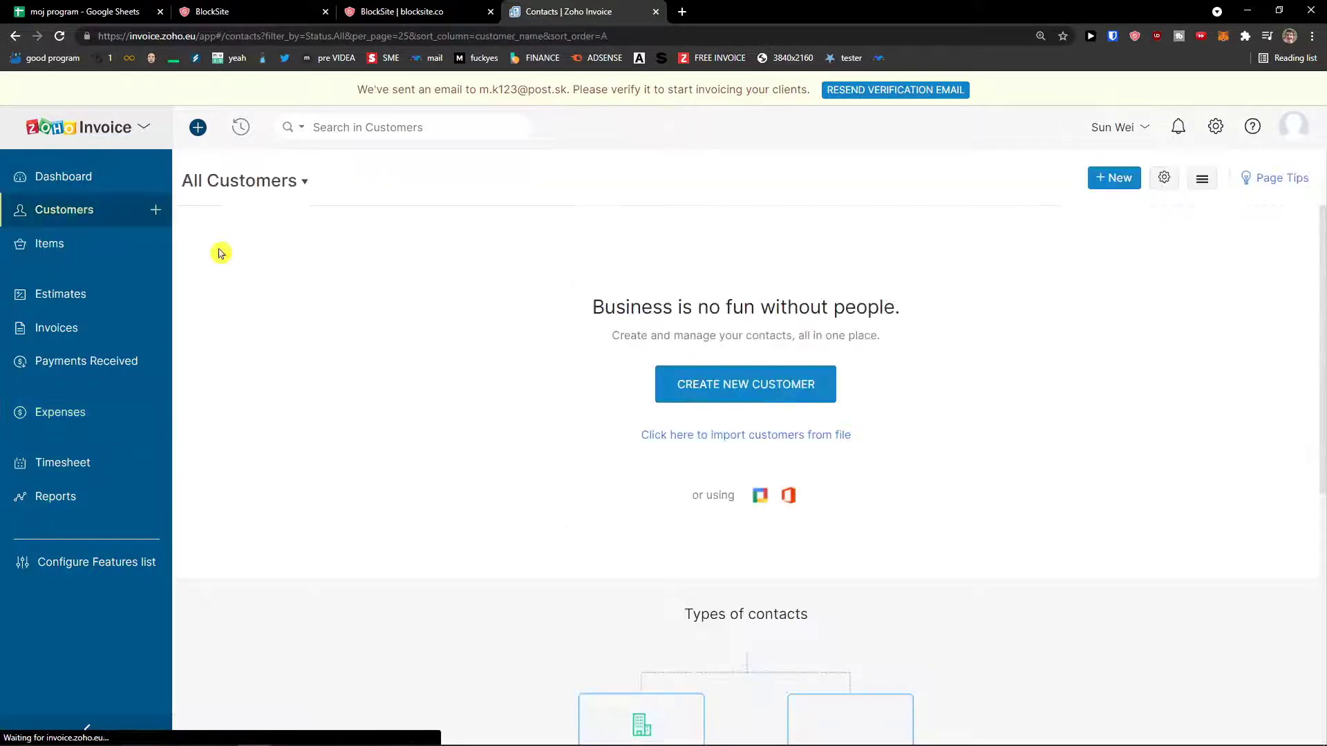
- Start a new customer with the contact's first and last name and company 'Sun Company'
click(745, 388)
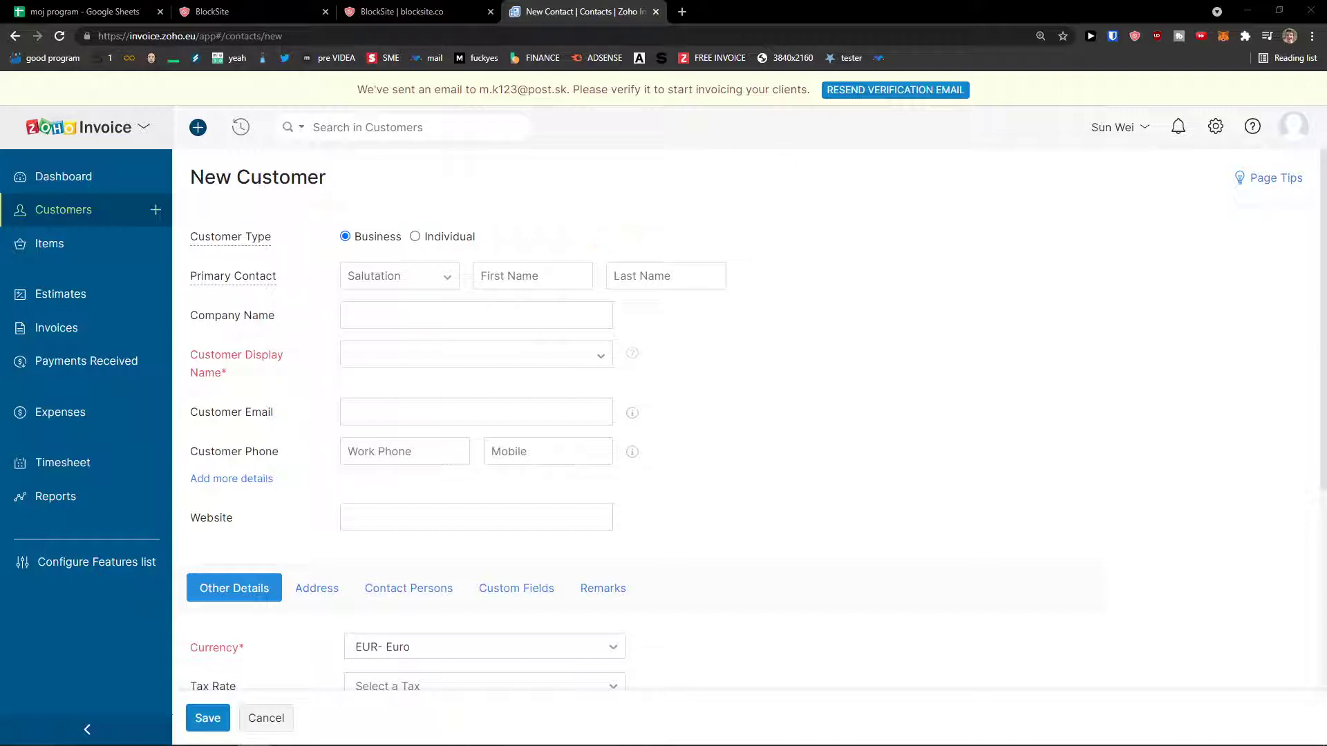
scroll(304, 194, down, 1)
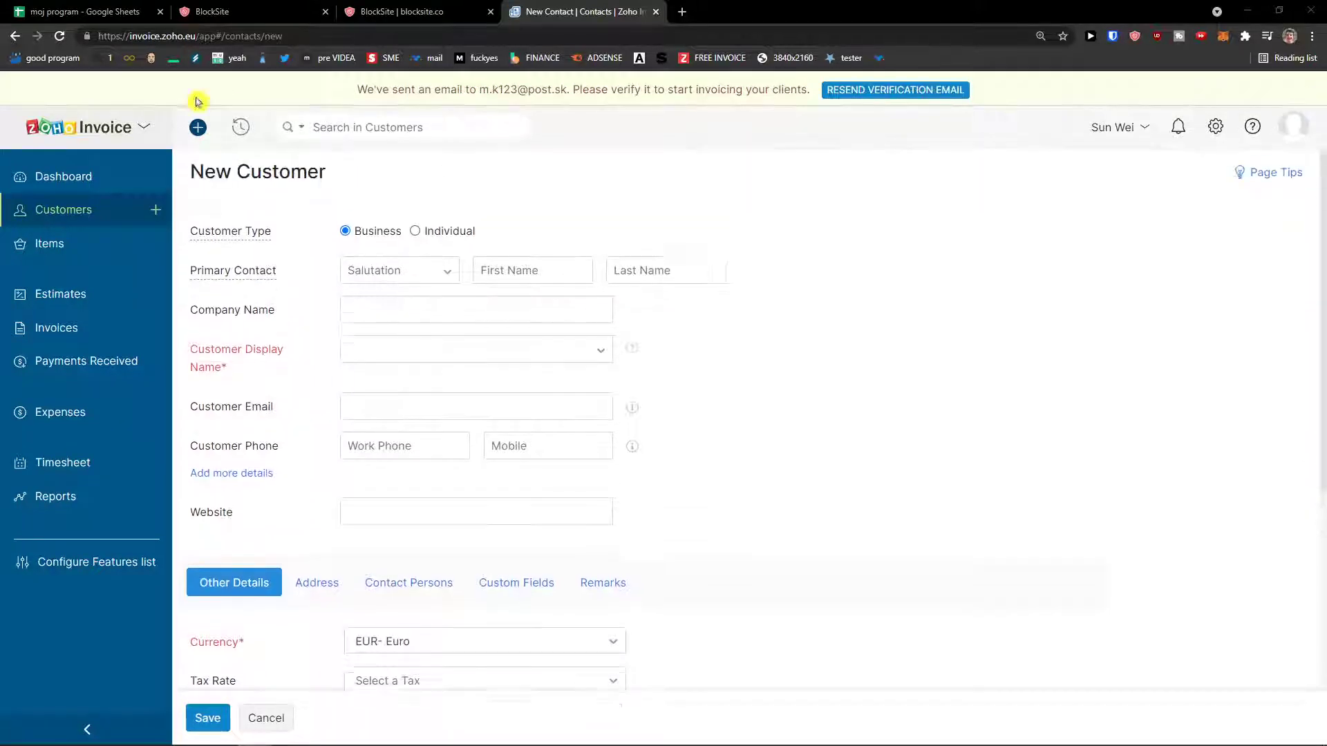
click(60, 36)
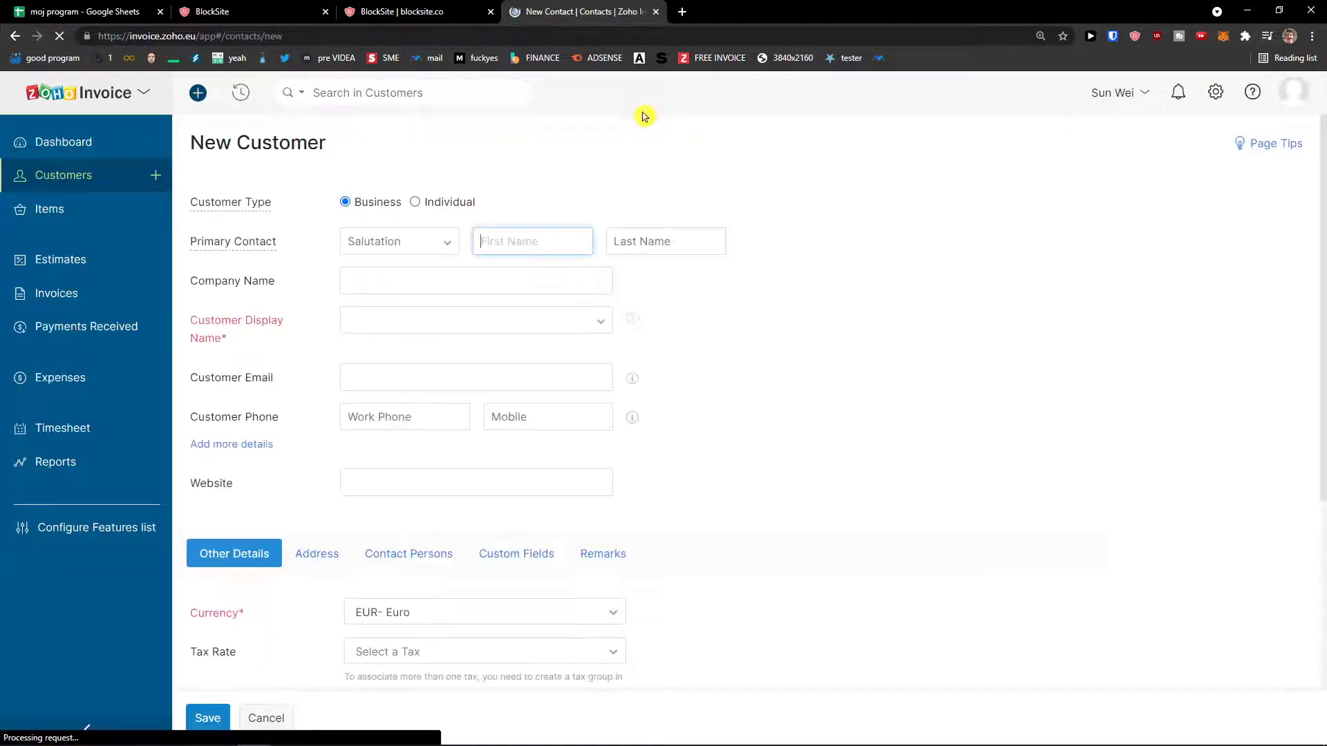
mouse_move(230, 255)
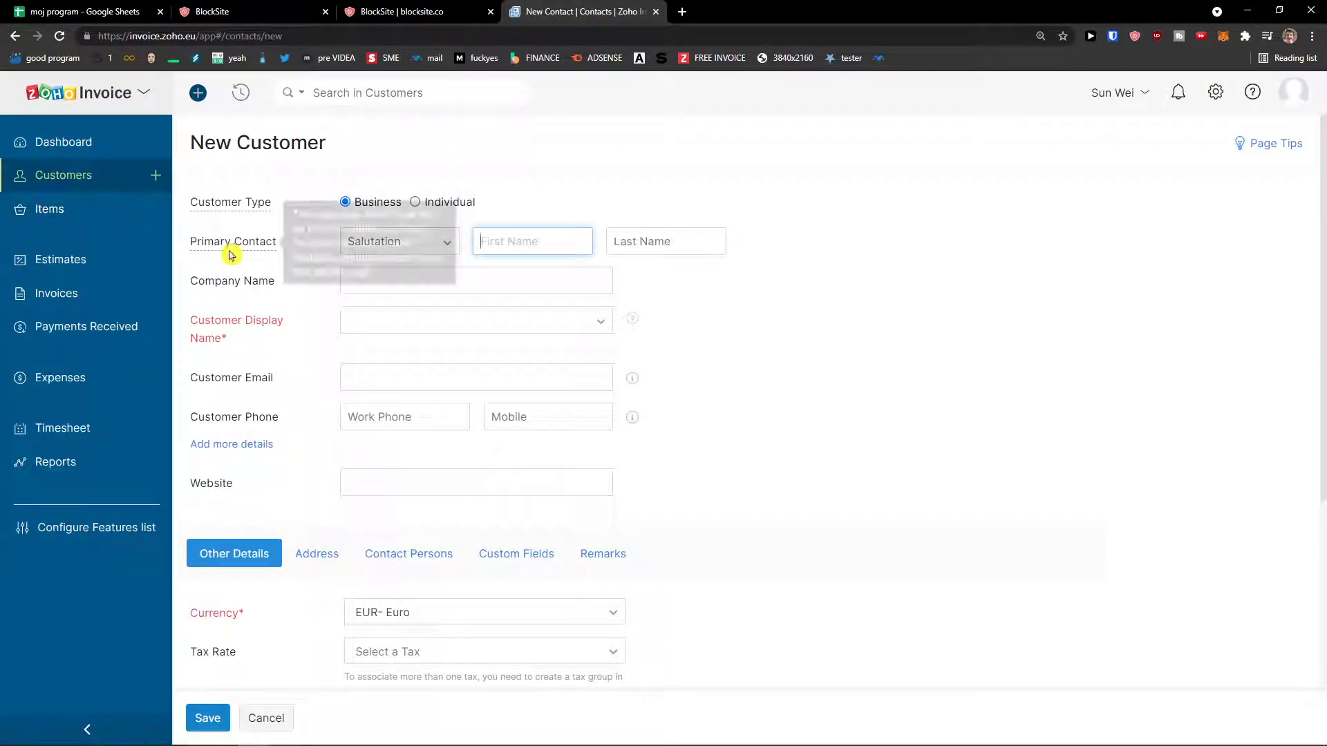
text(Ma)
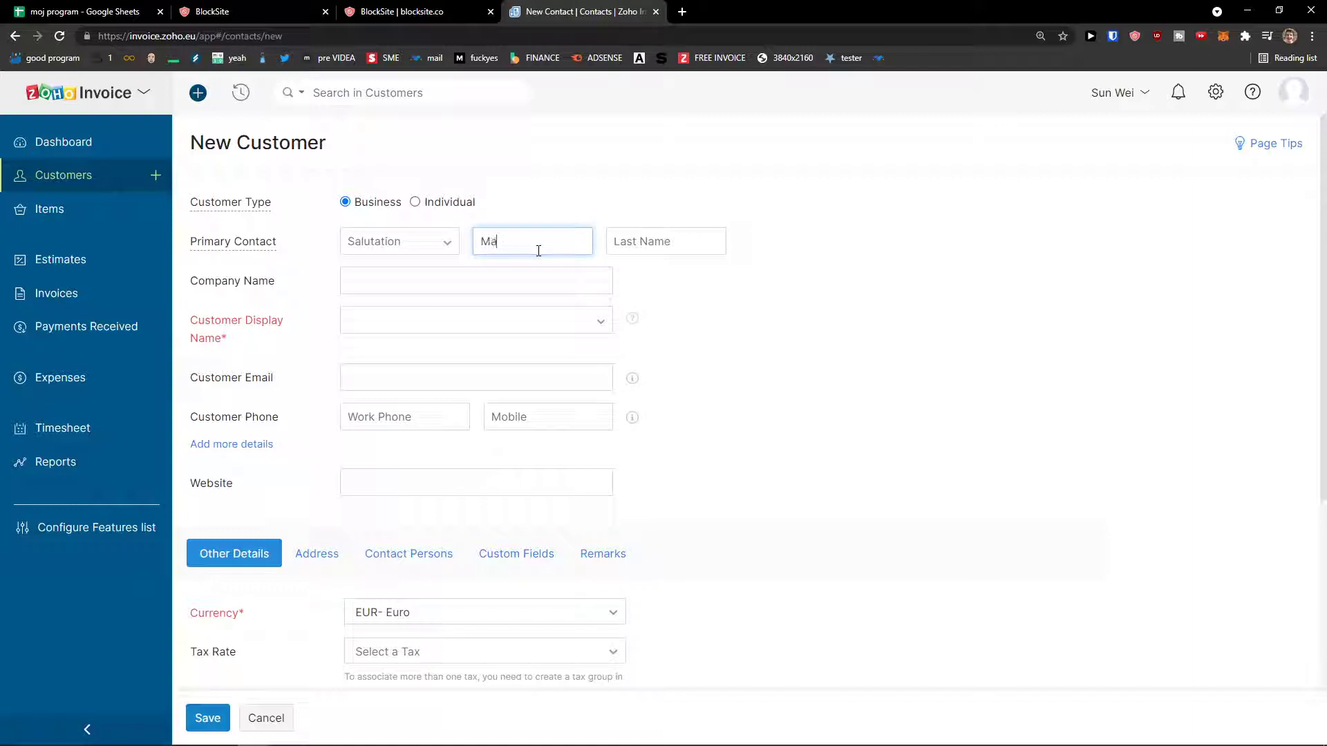
text(rcus)
key(Tab)
text(Customer)
key(Tab)
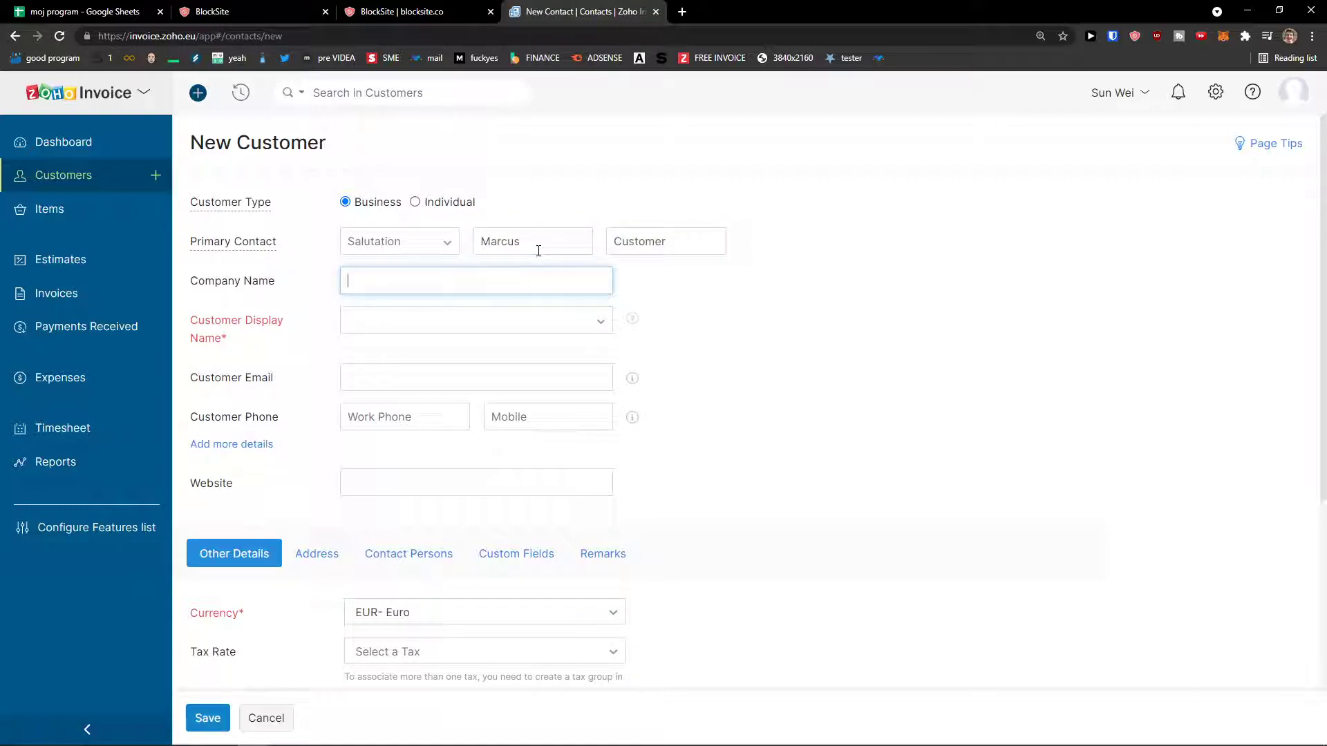
text(Sun Company)
key(Tab)
key(Tab)
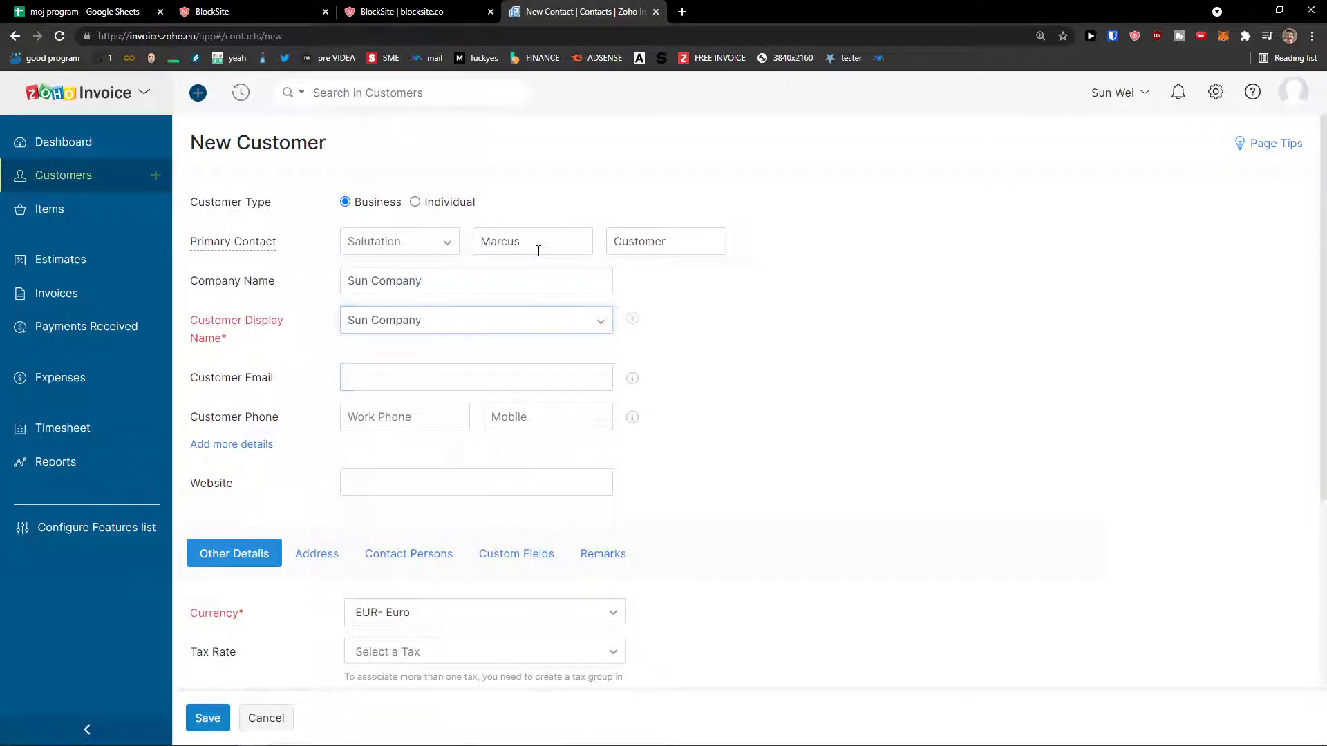
- Enter the customer's e-mail address and mobile number
key(ctrl+plus)
key(ctrl+plus)
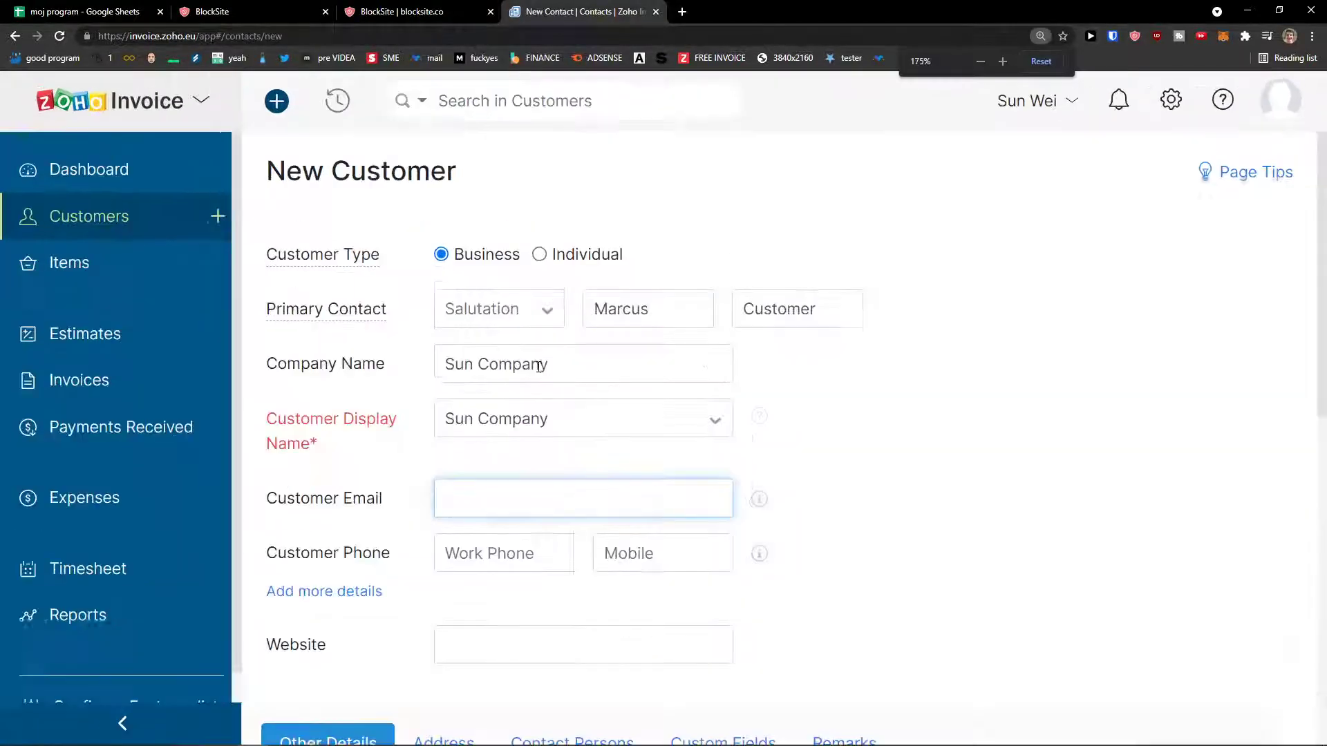
scroll(524, 448, down, 2)
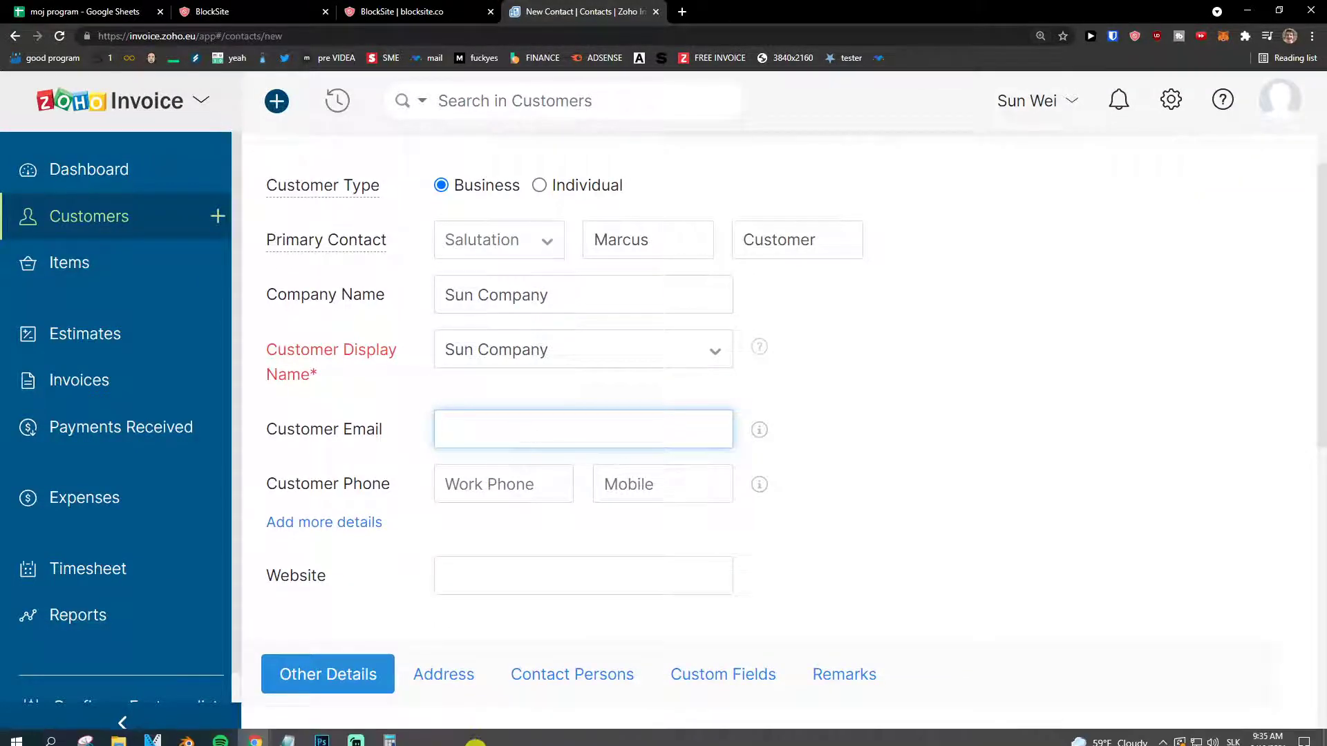
click(486, 433)
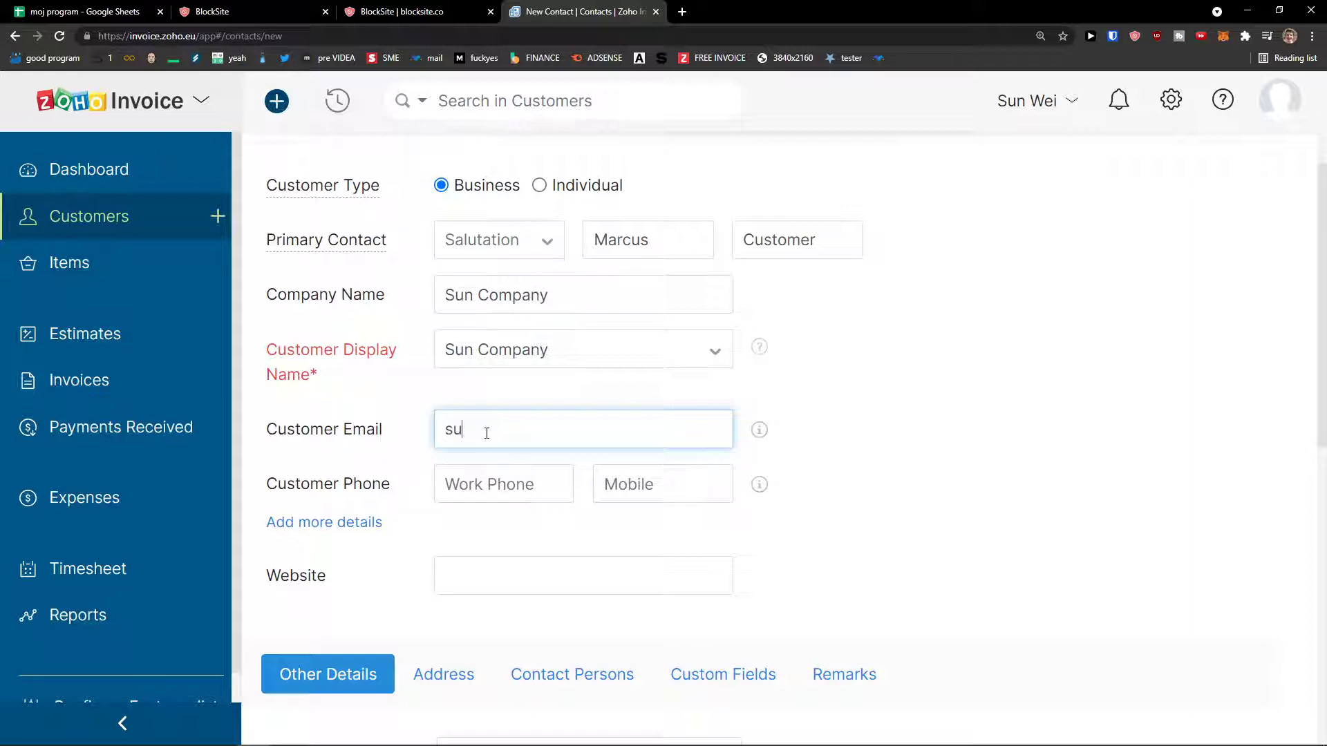
text(gmail.com)
key(Tab)
key(Tab)
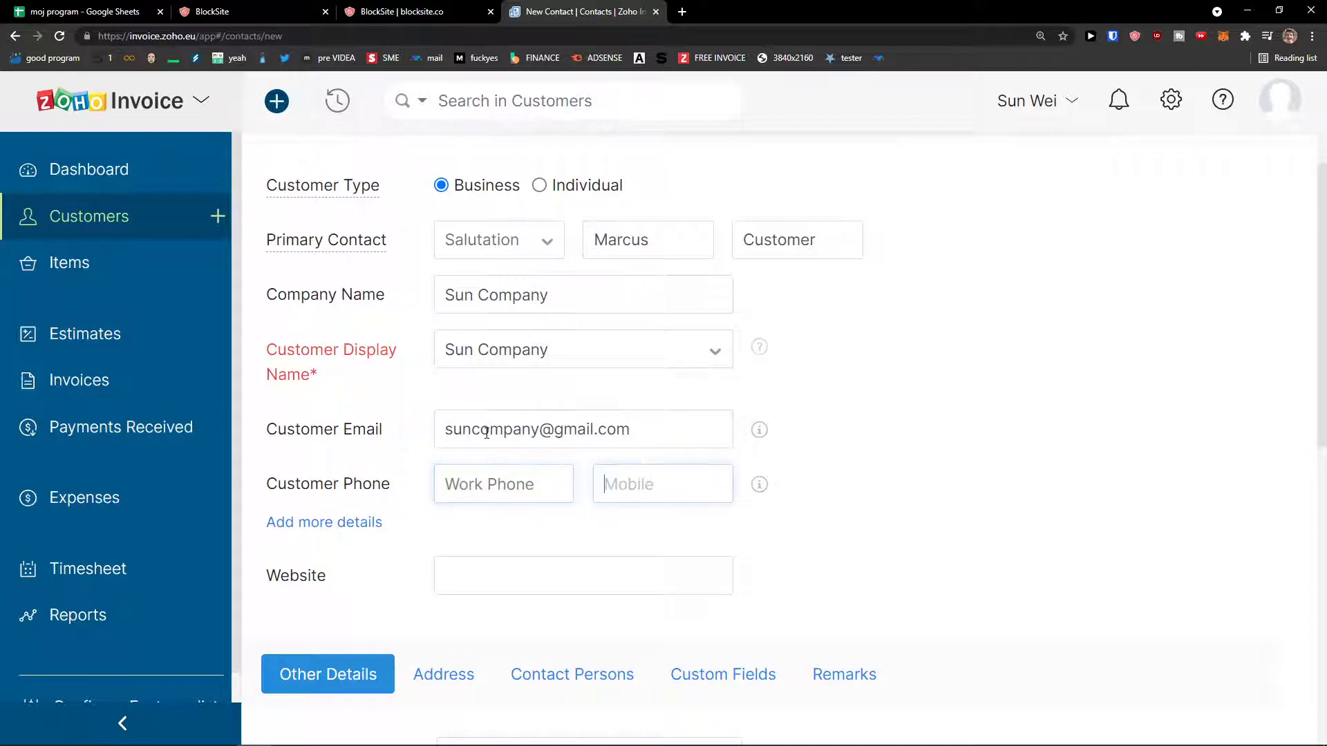
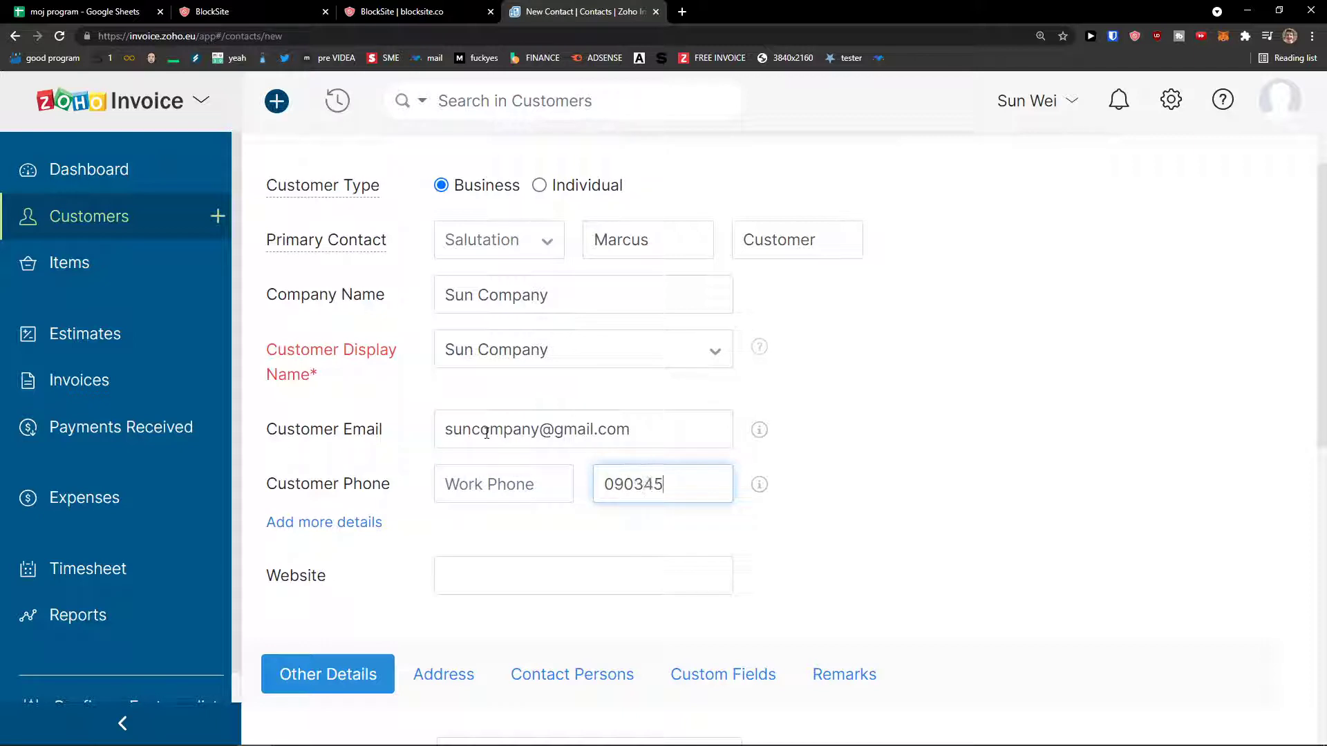
scroll(477, 484, down, 1)
click(465, 504)
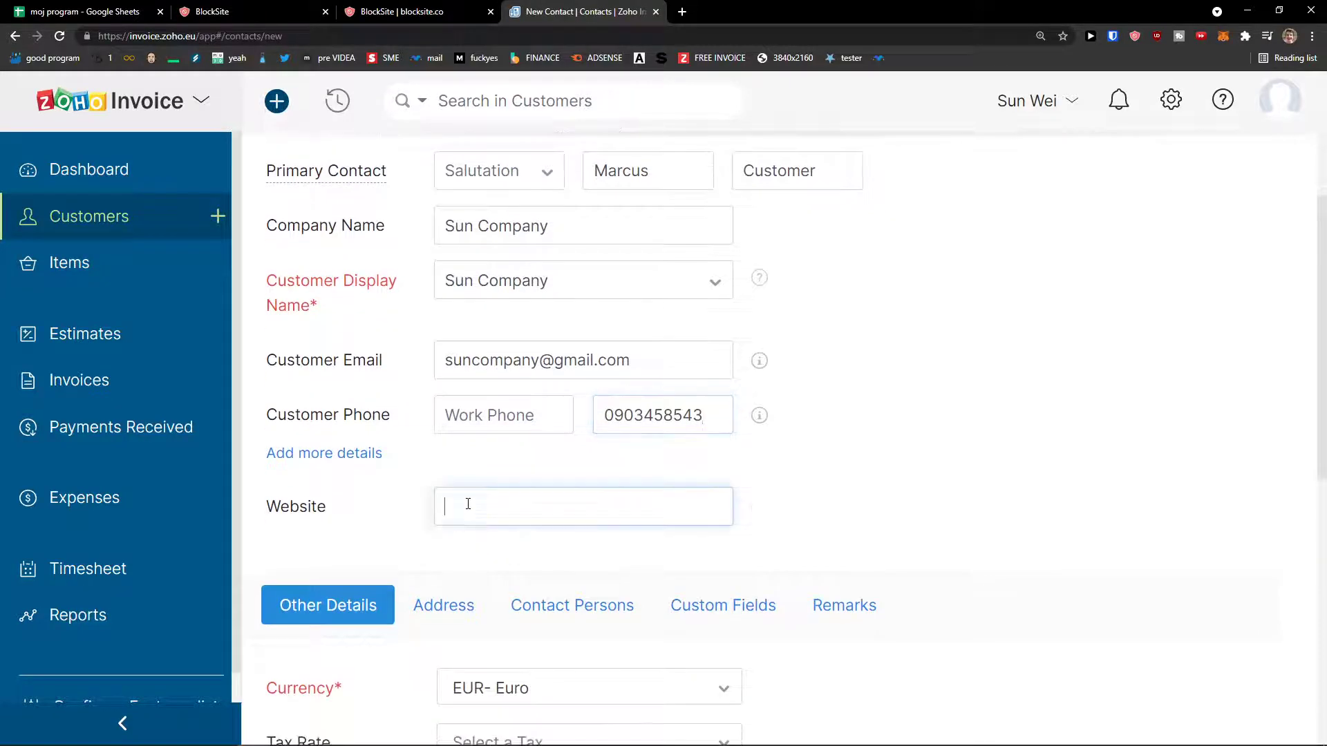
scroll(438, 510, down, 1)
key(ctrl+minus)
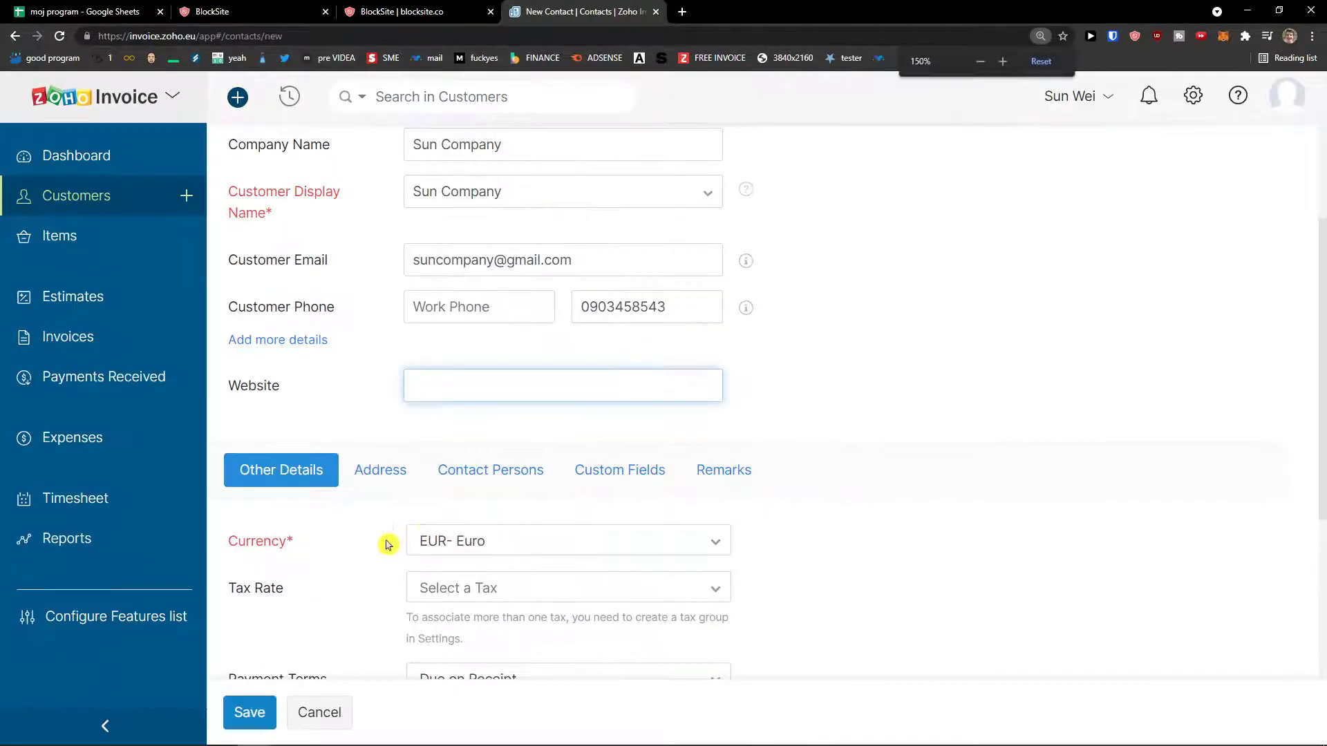
scroll(387, 542, down, 2)
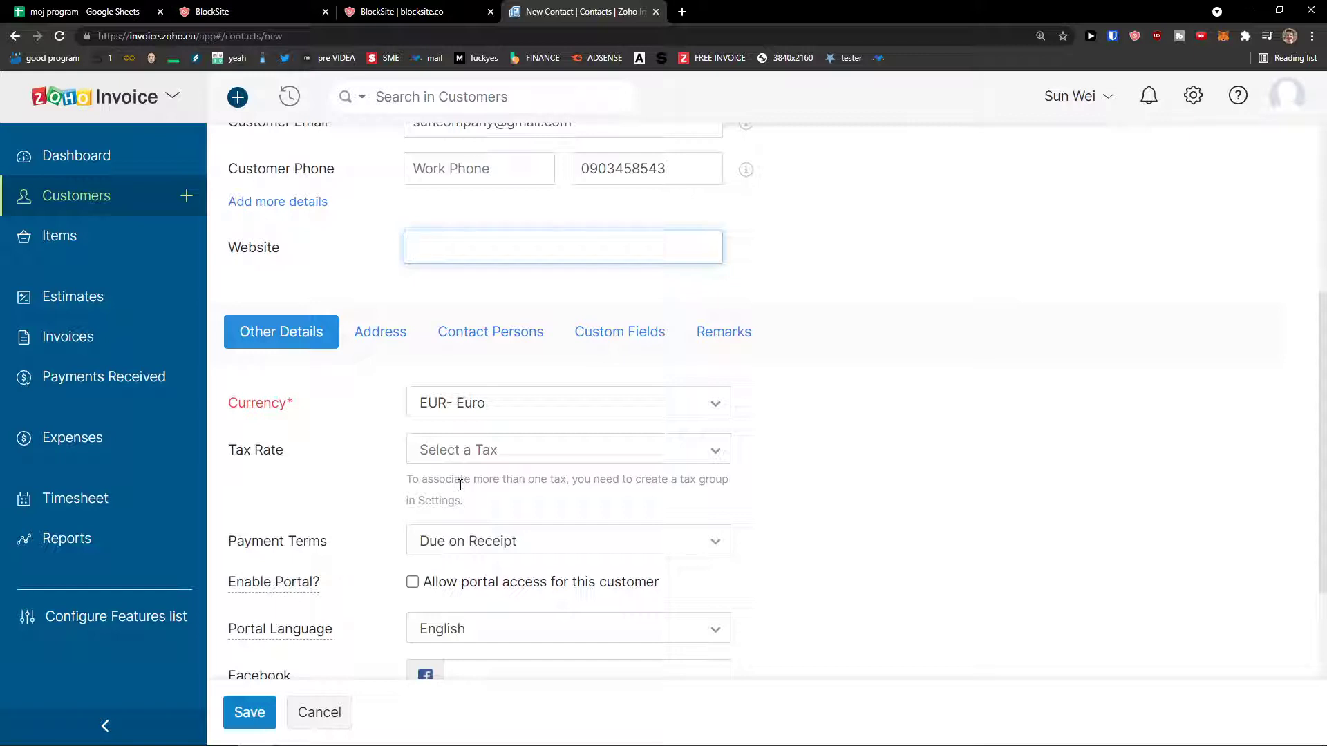
- Keep EUR as the customer's currency and set payment terms to Net 15
click(473, 405)
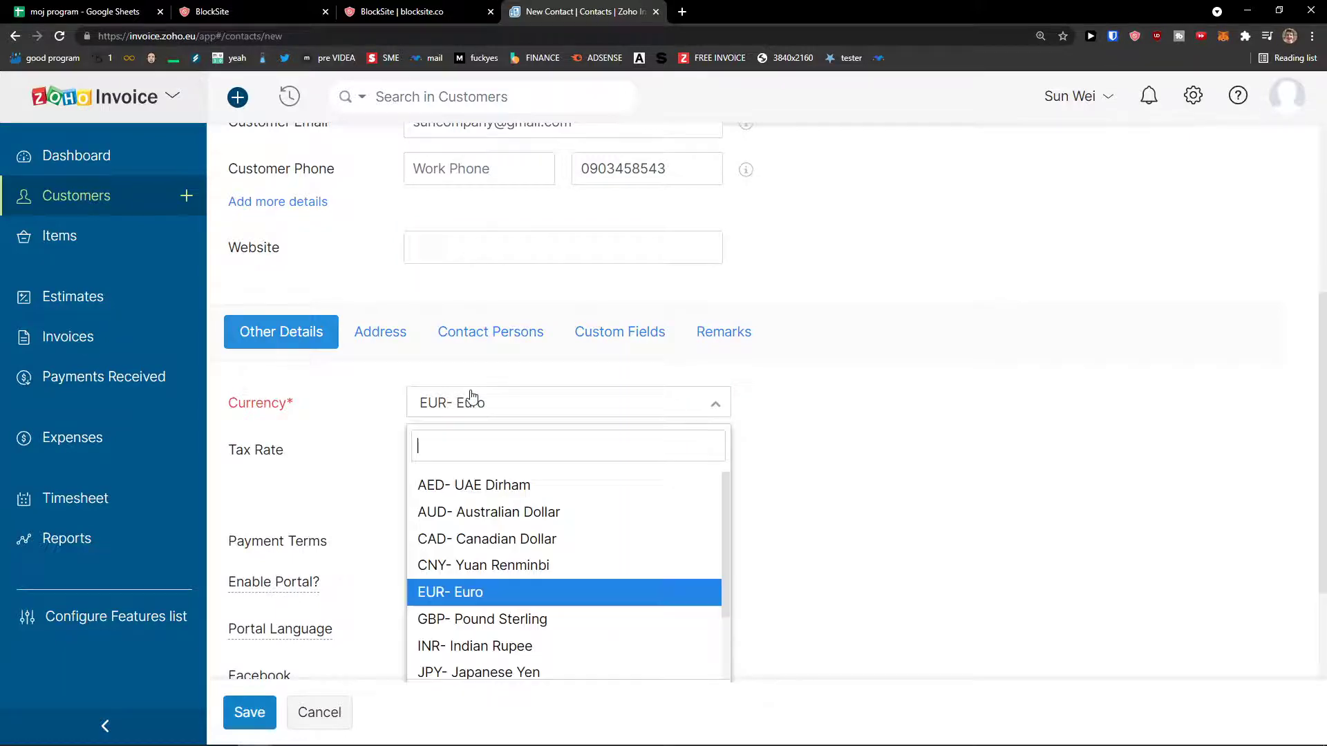
click(453, 605)
scroll(350, 484, down, 1)
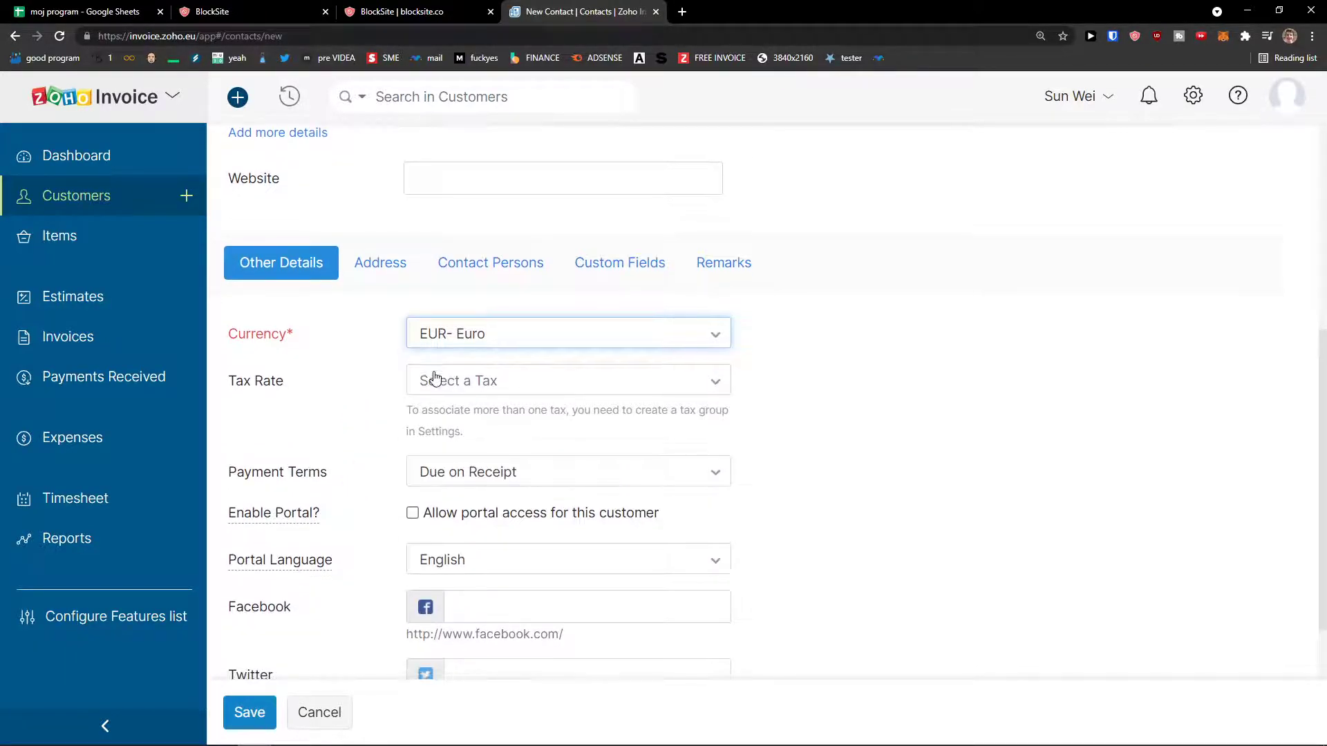
click(434, 379)
click(385, 385)
scroll(378, 405, down, 1)
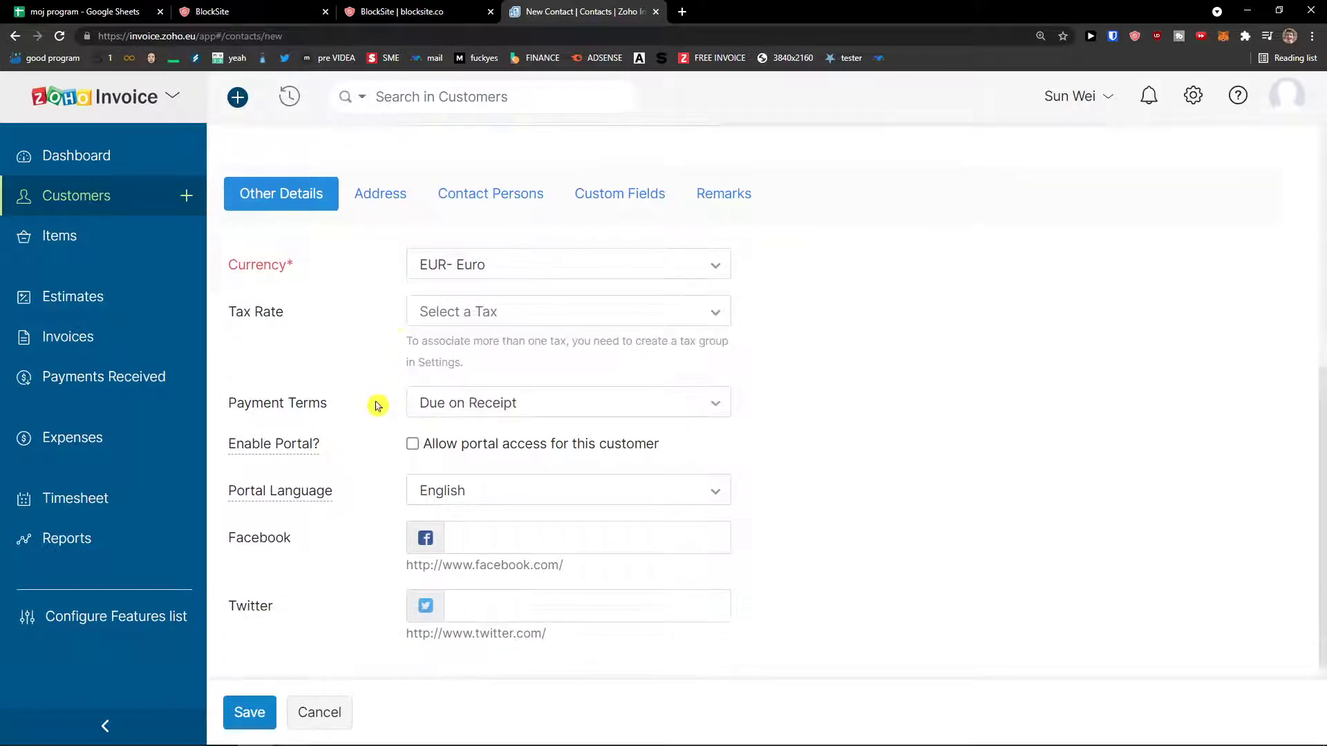
click(467, 404)
click(472, 486)
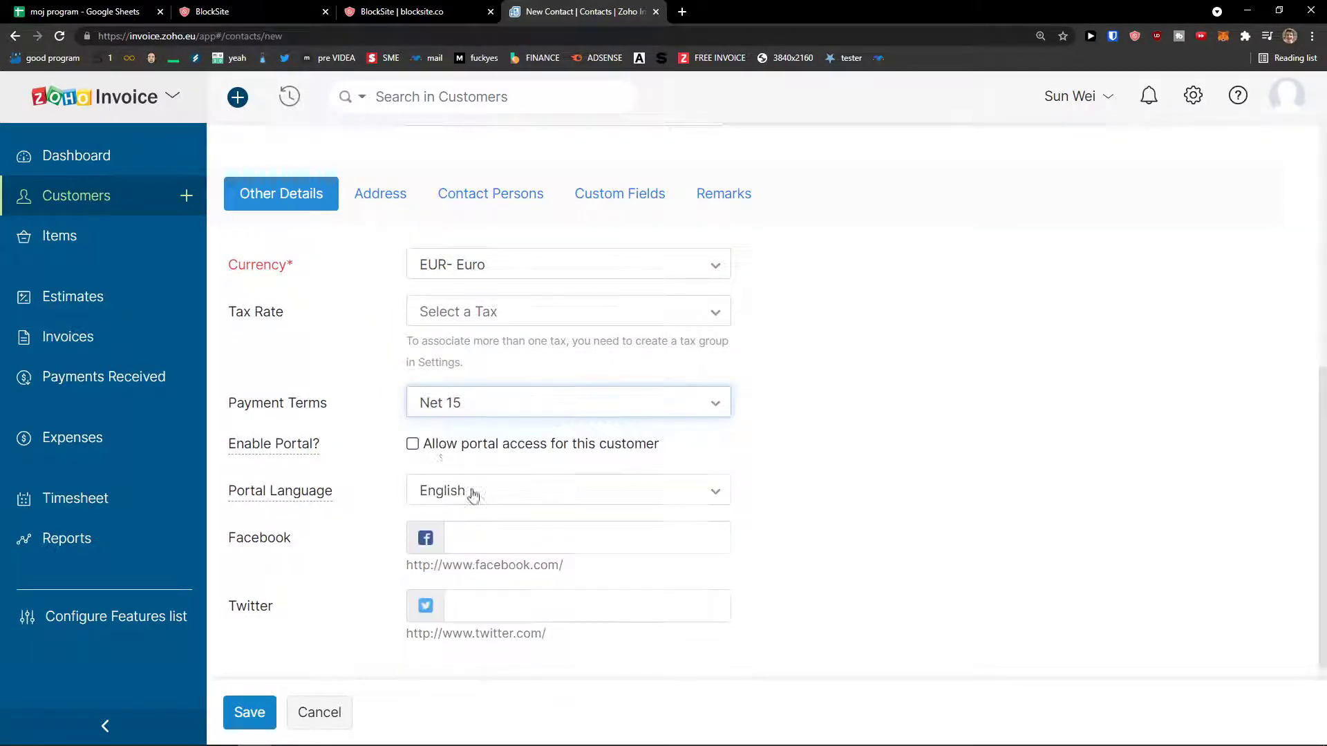
click(384, 414)
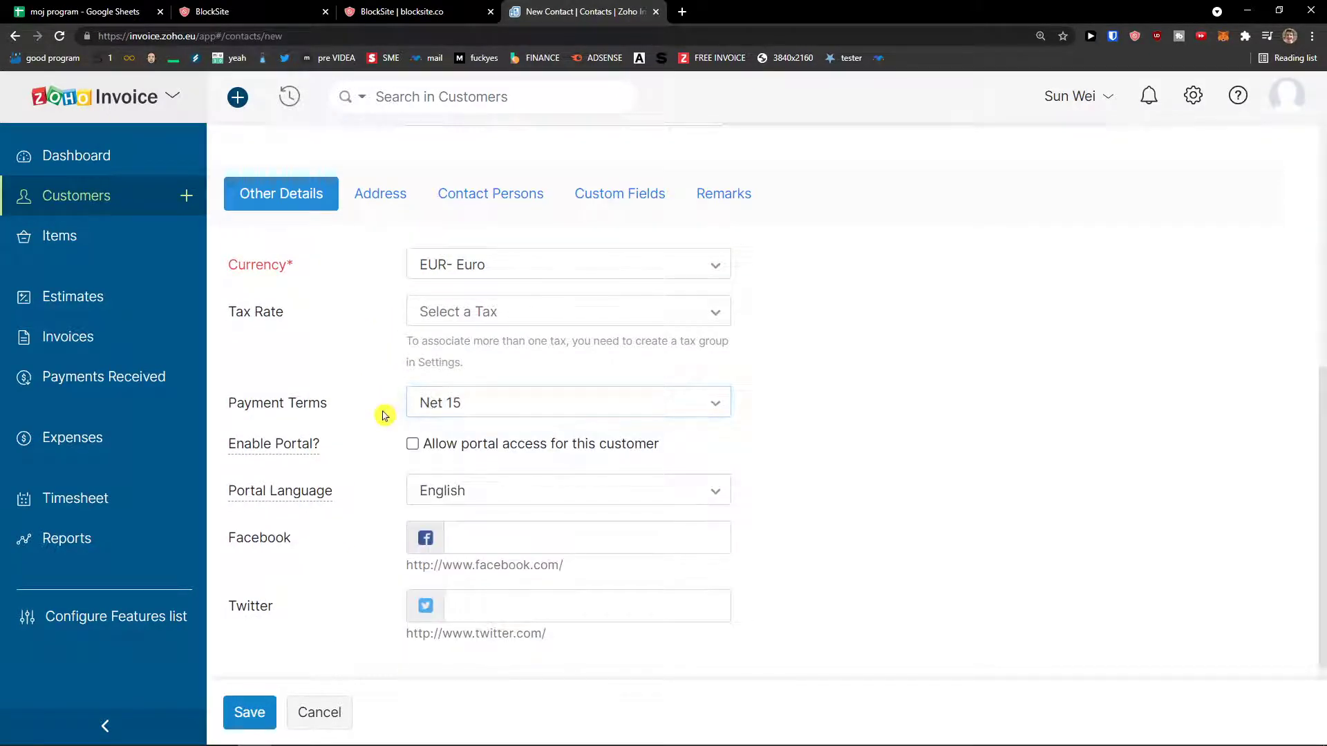
- Toggle portal access on and back off for the customer
scroll(385, 415, down, 1)
mouse_move(306, 417)
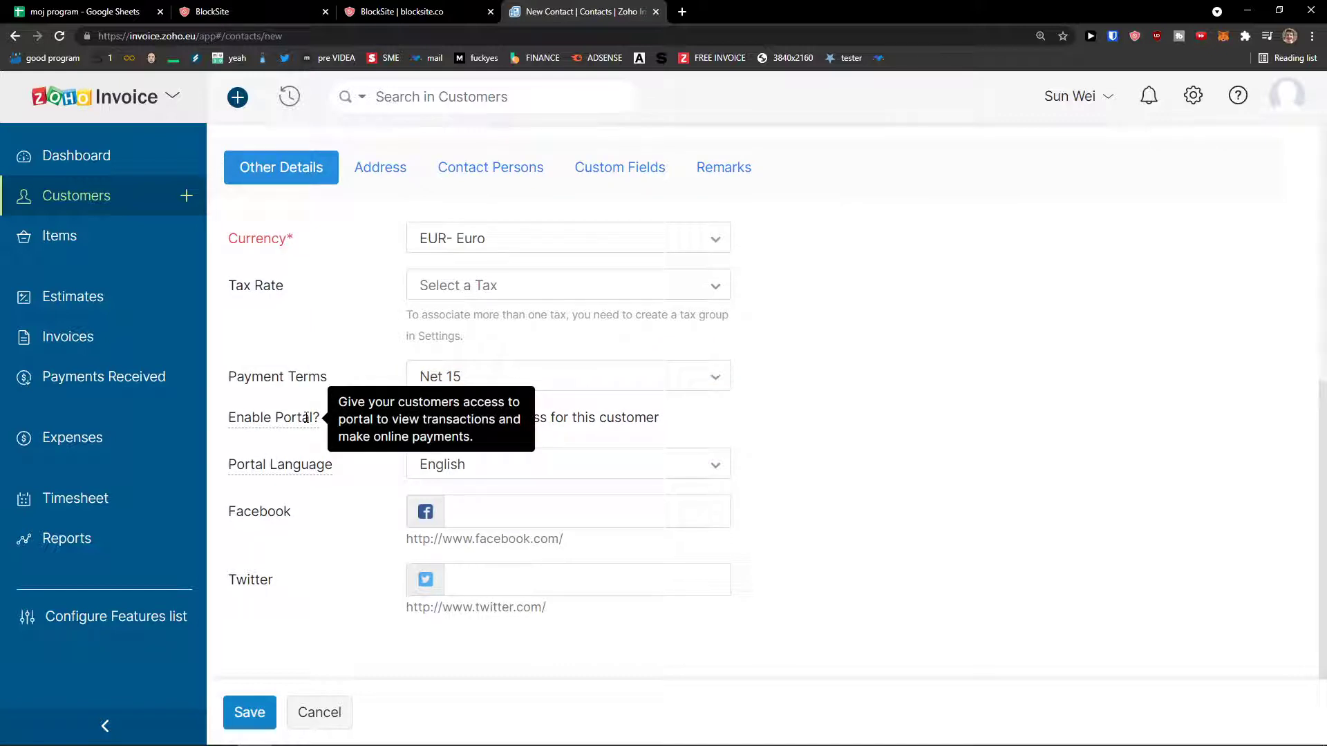
click(414, 417)
click(413, 418)
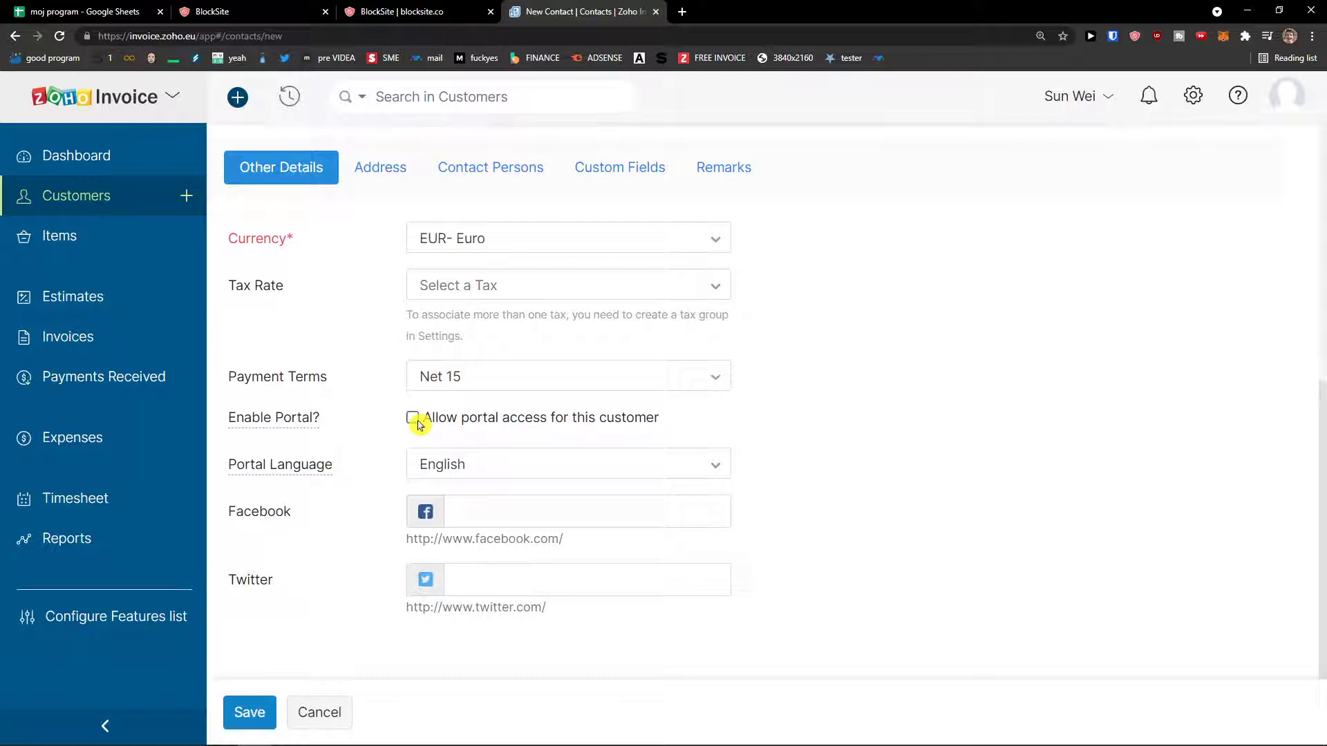
scroll(414, 470, up, 5)
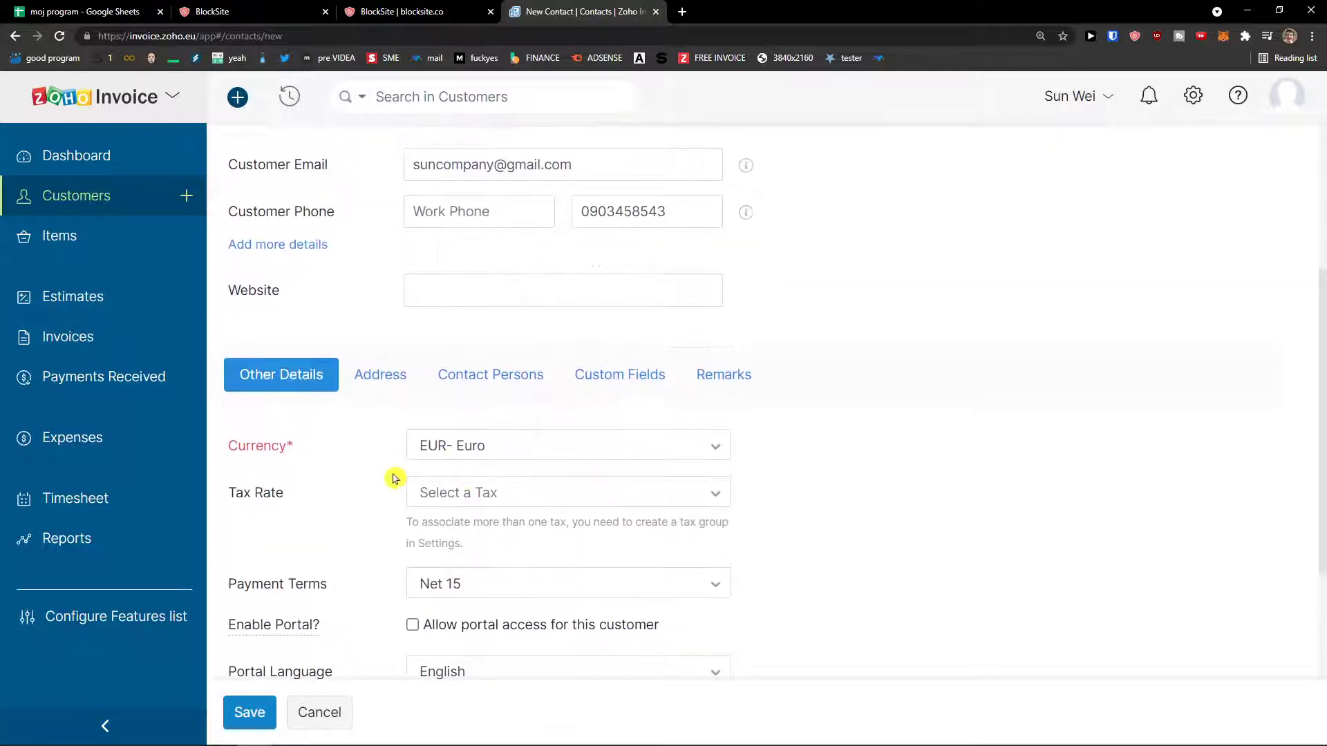
- Enter the billing street address and correct its typo
click(394, 513)
scroll(396, 513, down, 2)
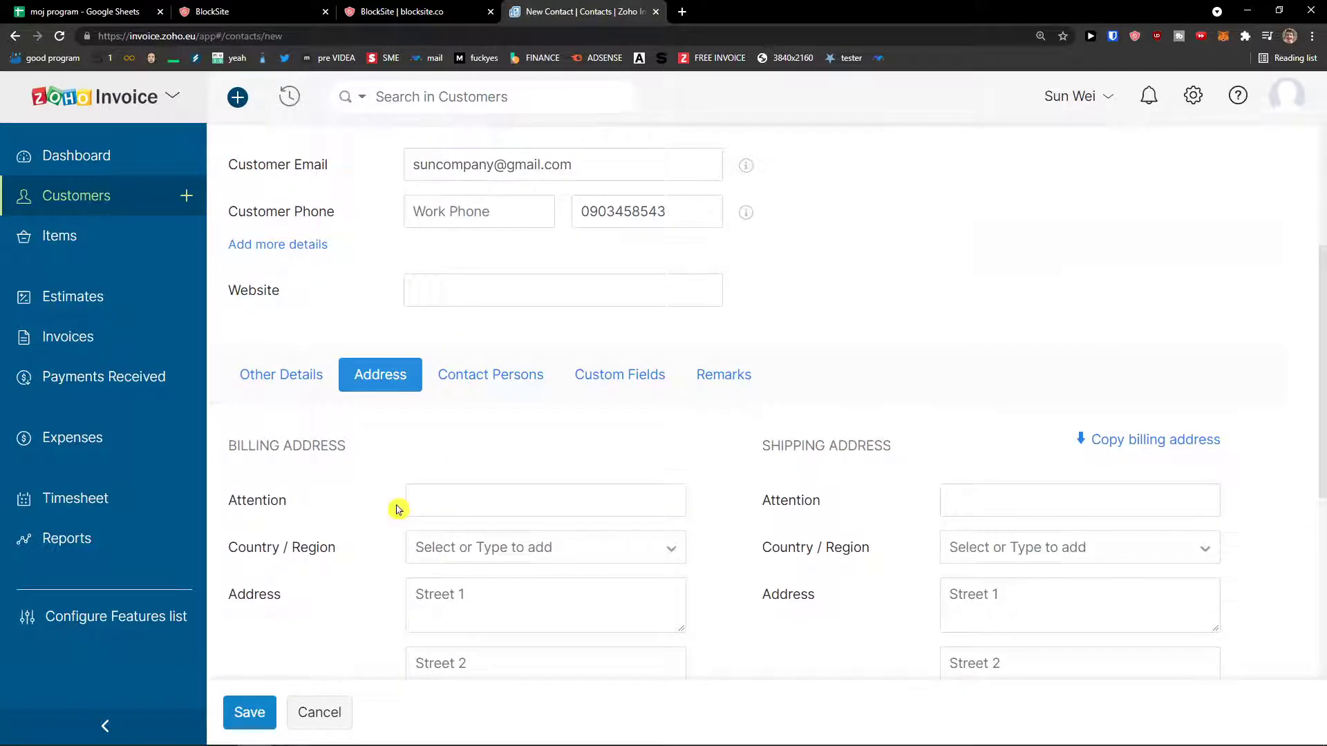
scroll(397, 511, down, 2)
scroll(395, 510, up, 3)
scroll(395, 511, down, 3)
scroll(401, 504, down, 1)
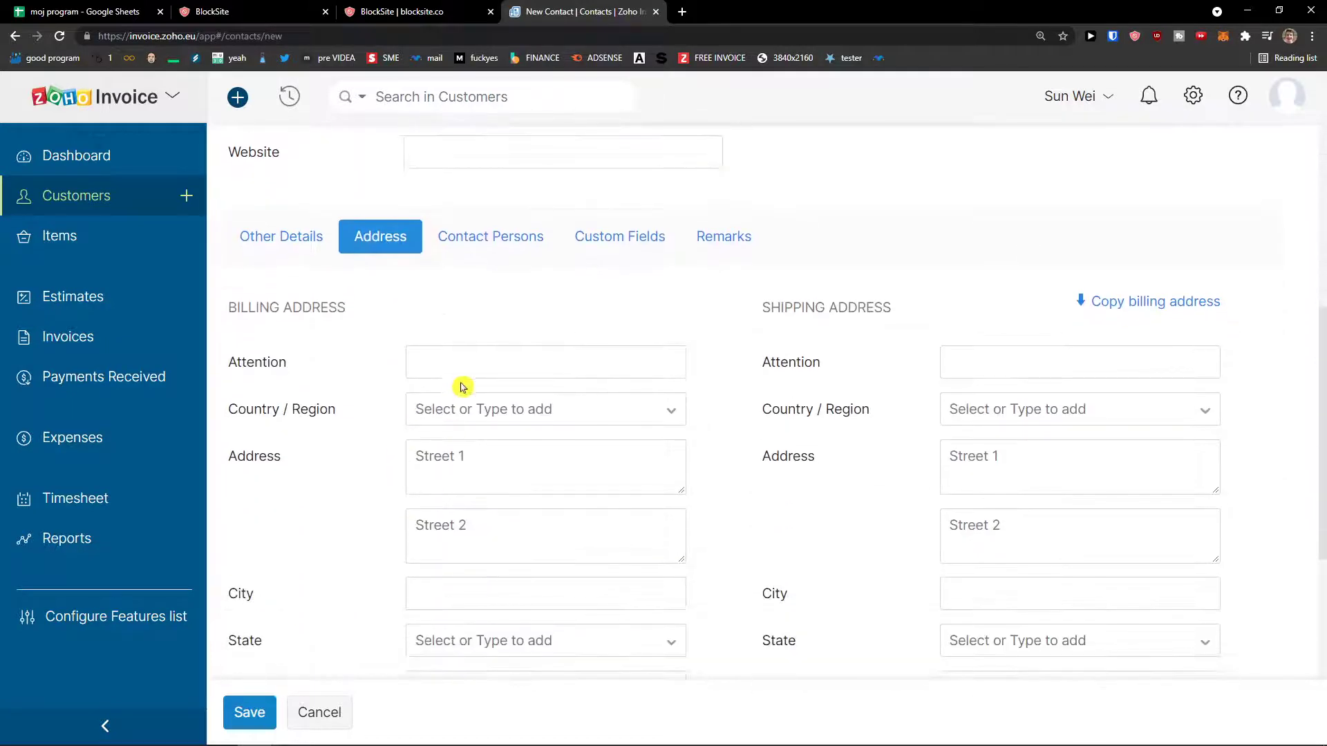
scroll(436, 430, down, 1)
scroll(437, 432, up, 1)
click(447, 456)
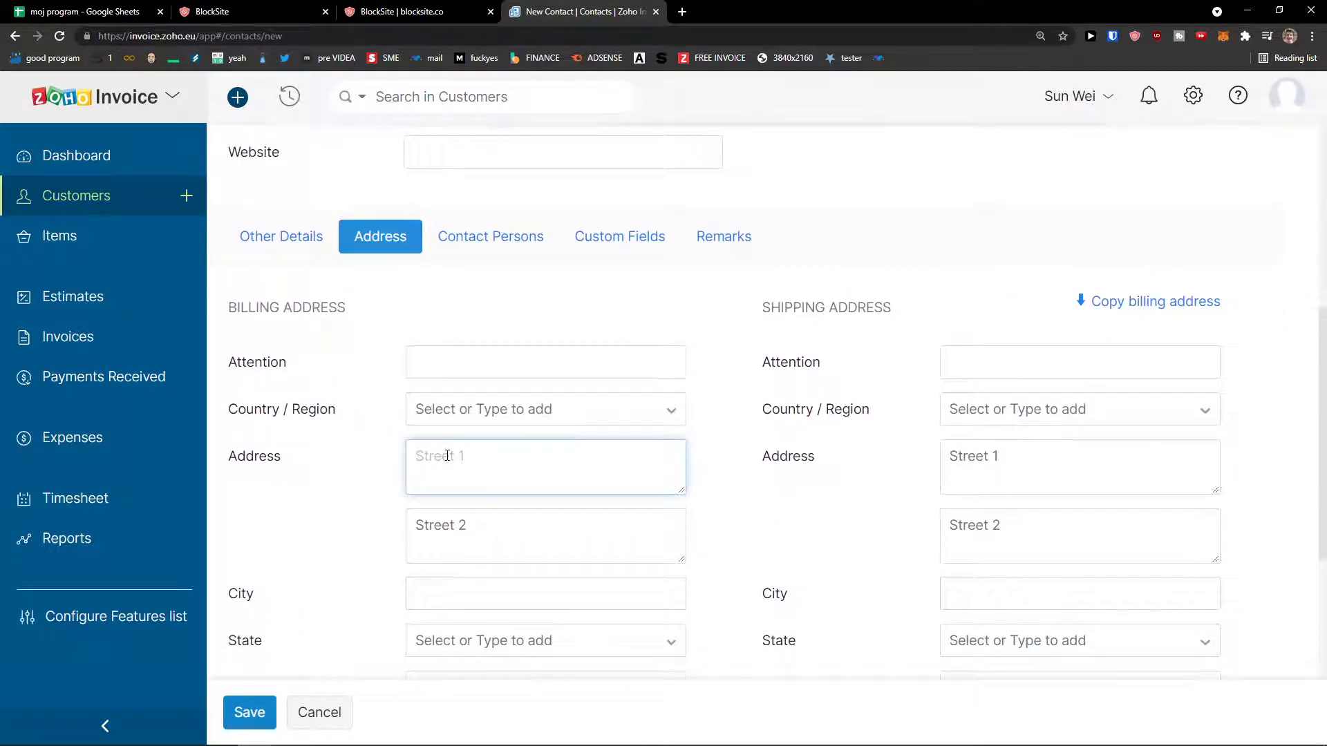
key(Tab)
click(429, 456)
key(BackSpace)
text(d)
- Fill in the billing city, set country to Slovakia and state to Nitriansky kraj
click(478, 606)
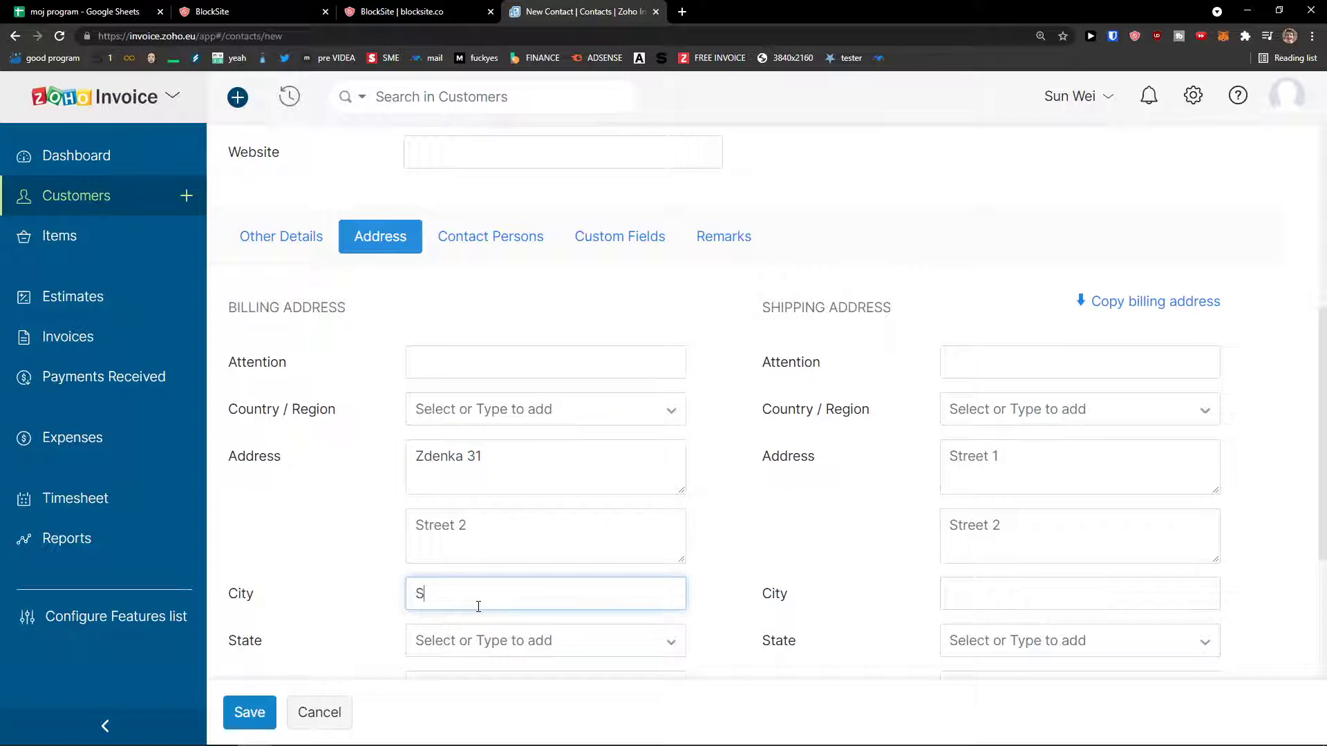
key(ctrl+a)
text(Nit)
scroll(413, 509, down, 4)
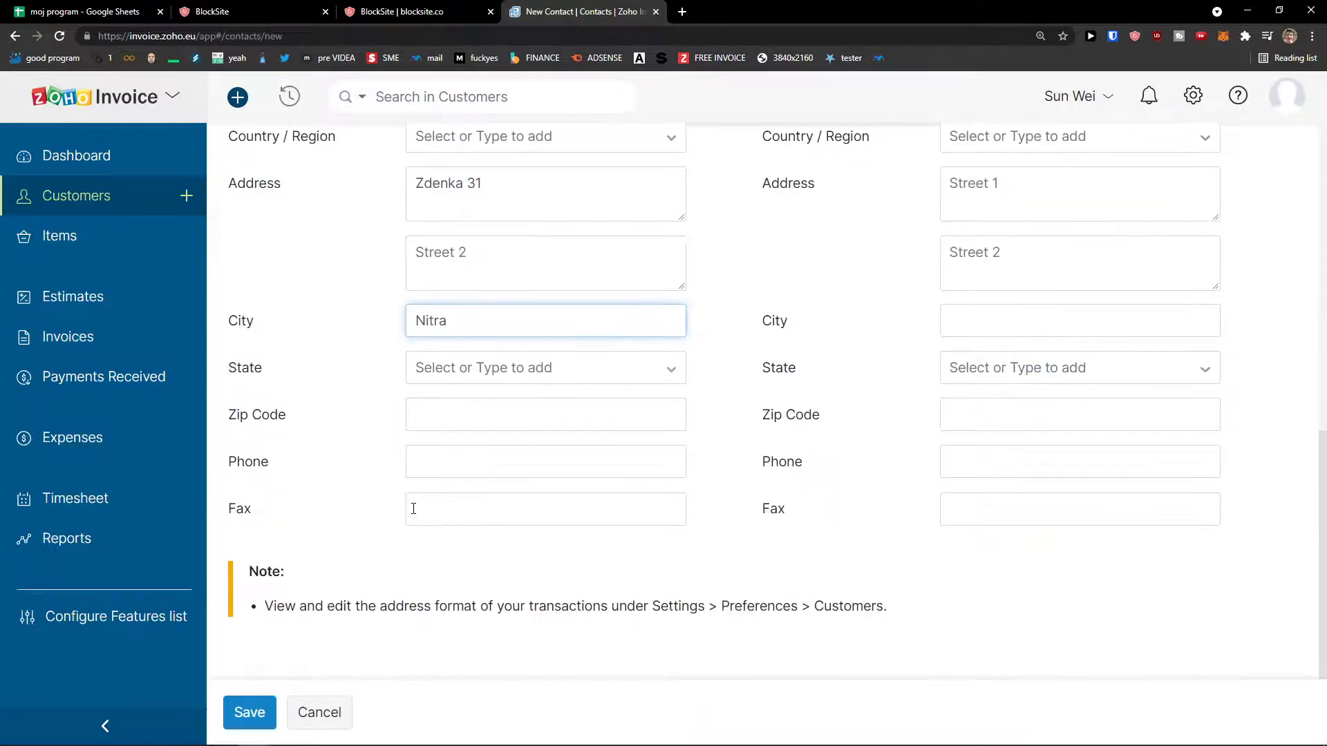
click(450, 380)
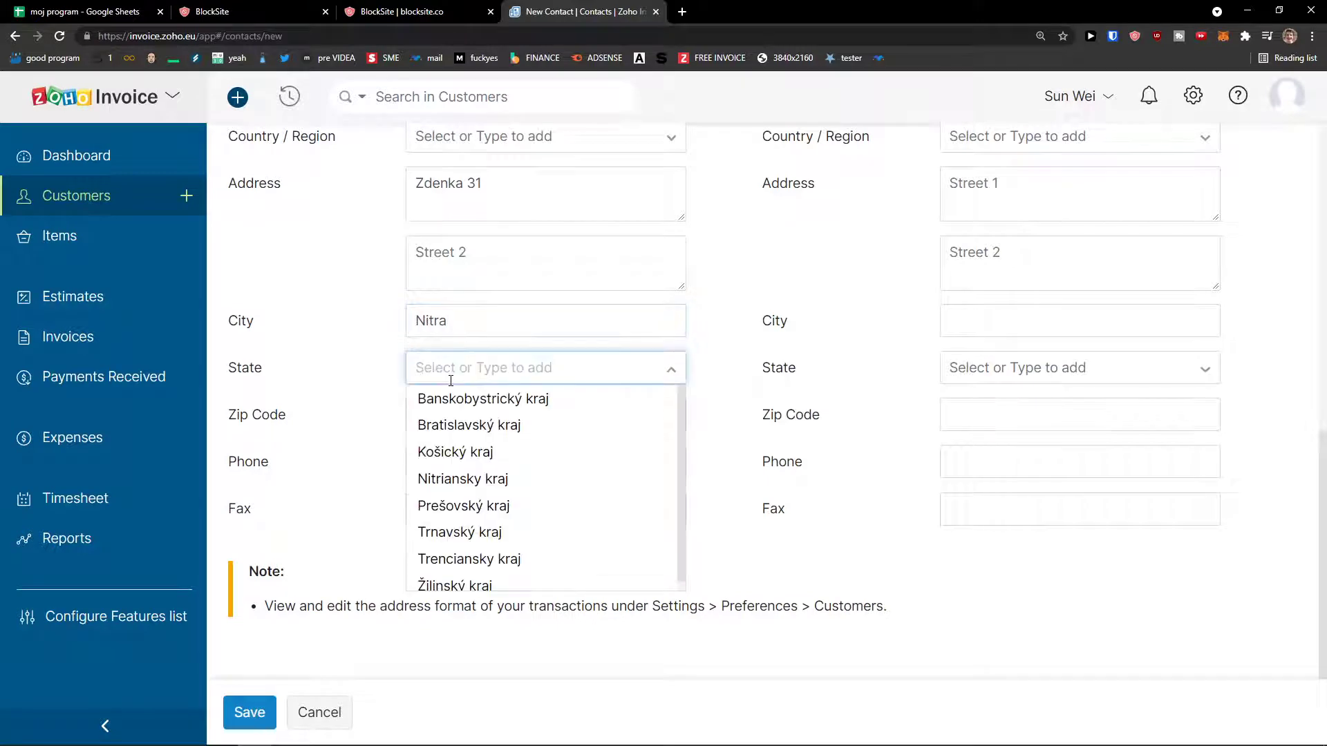
click(463, 478)
scroll(438, 355, up, 2)
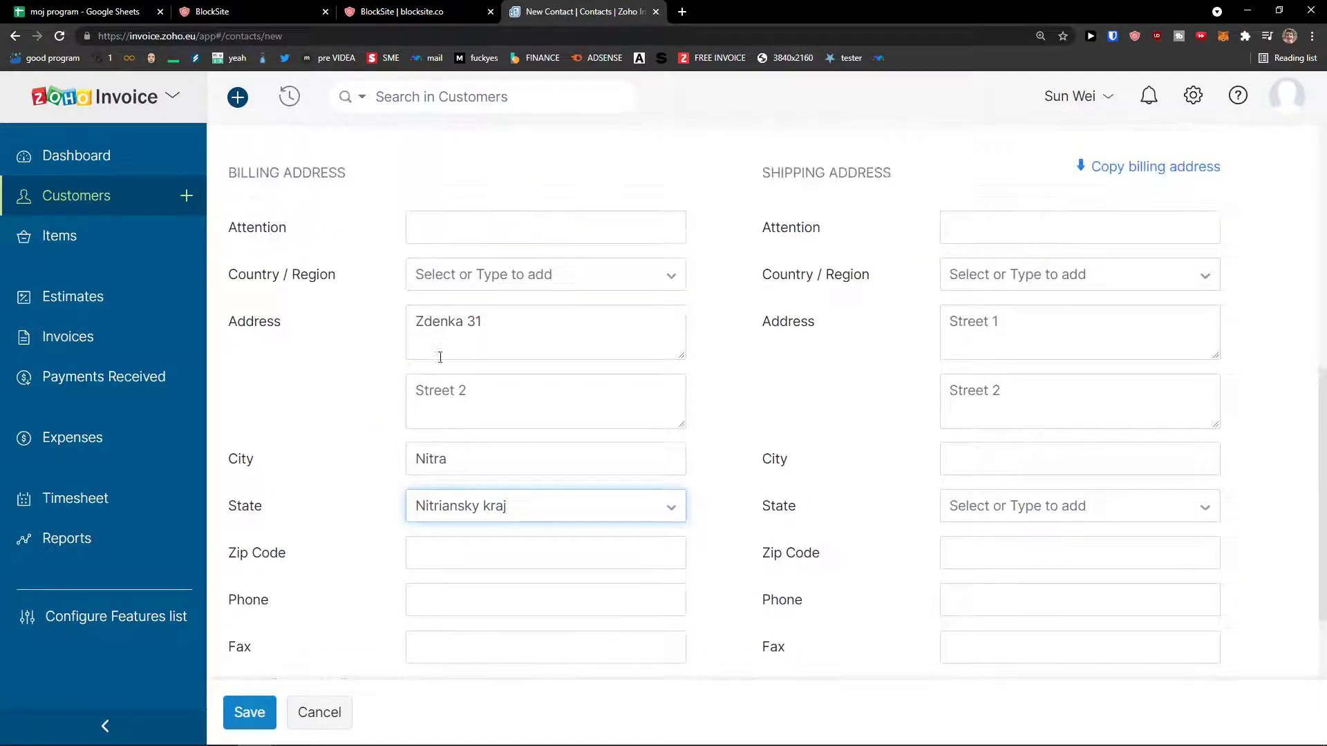
click(447, 264)
click(444, 305)
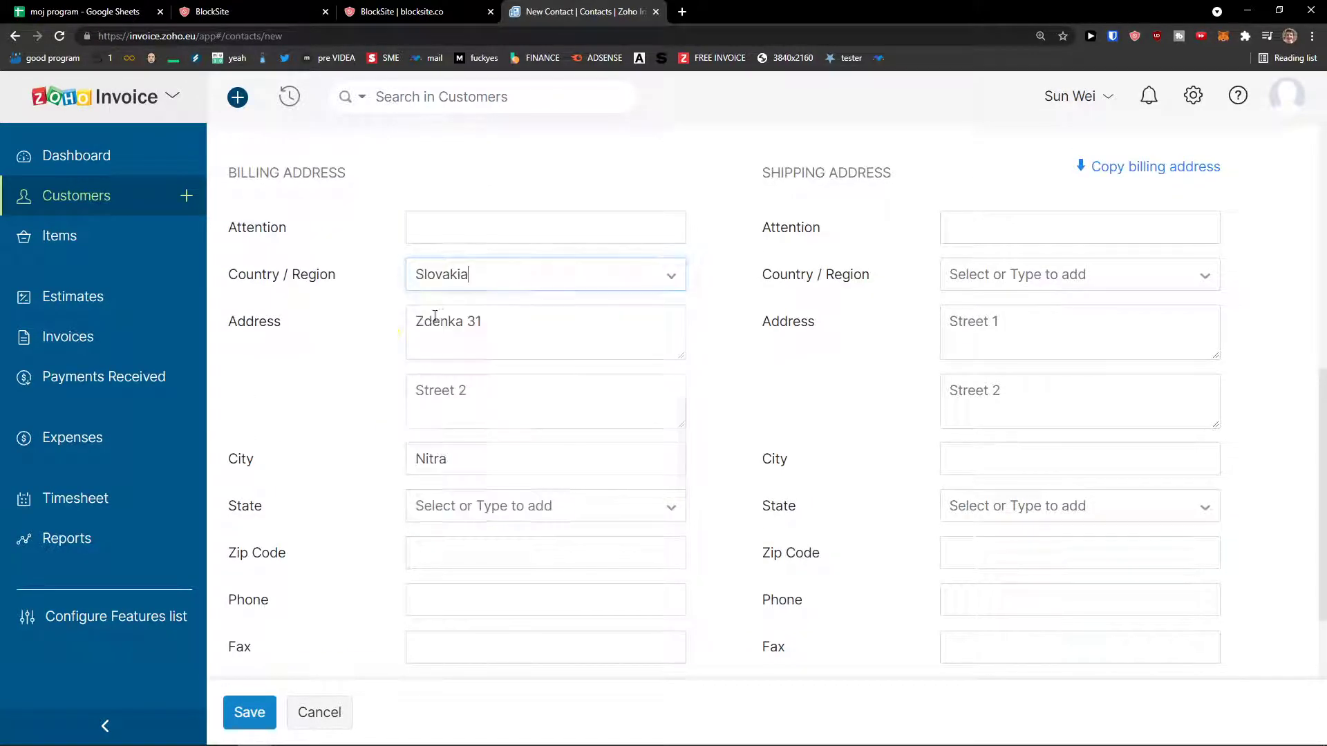
scroll(332, 352, down, 1)
click(467, 434)
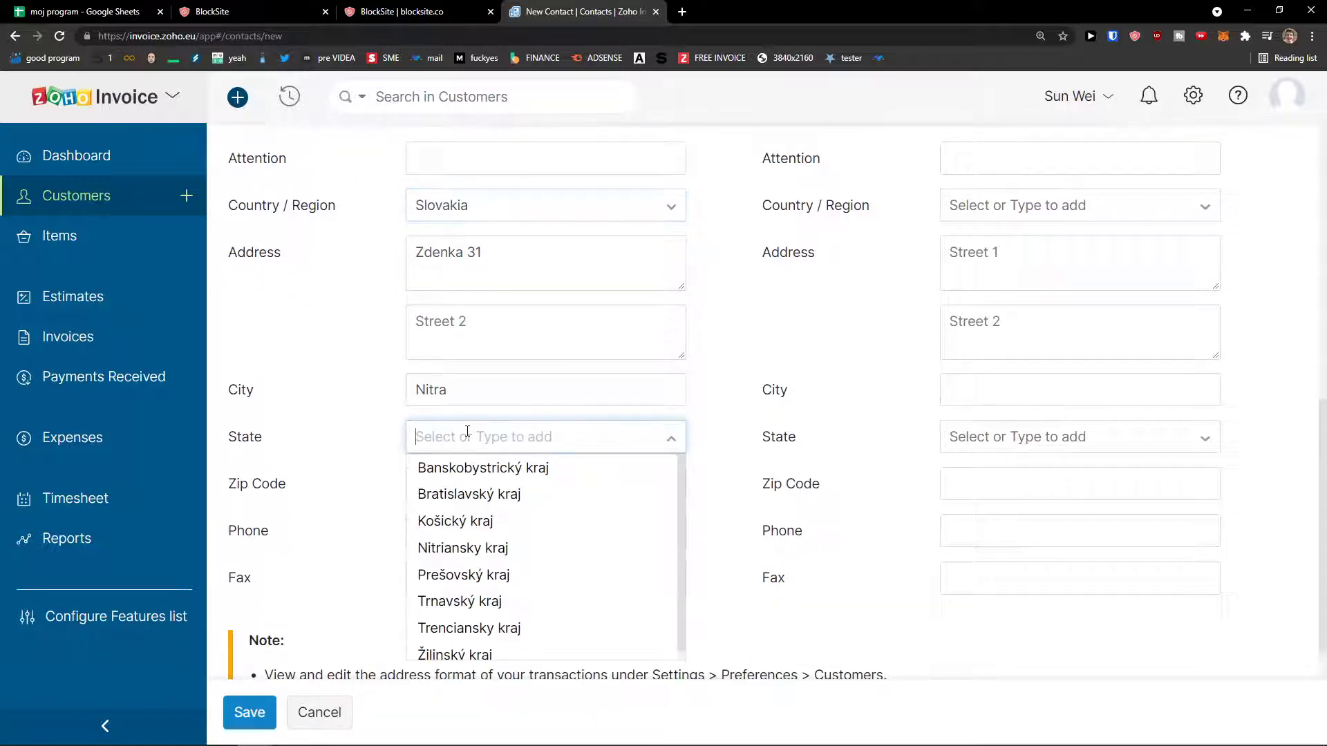
click(449, 466)
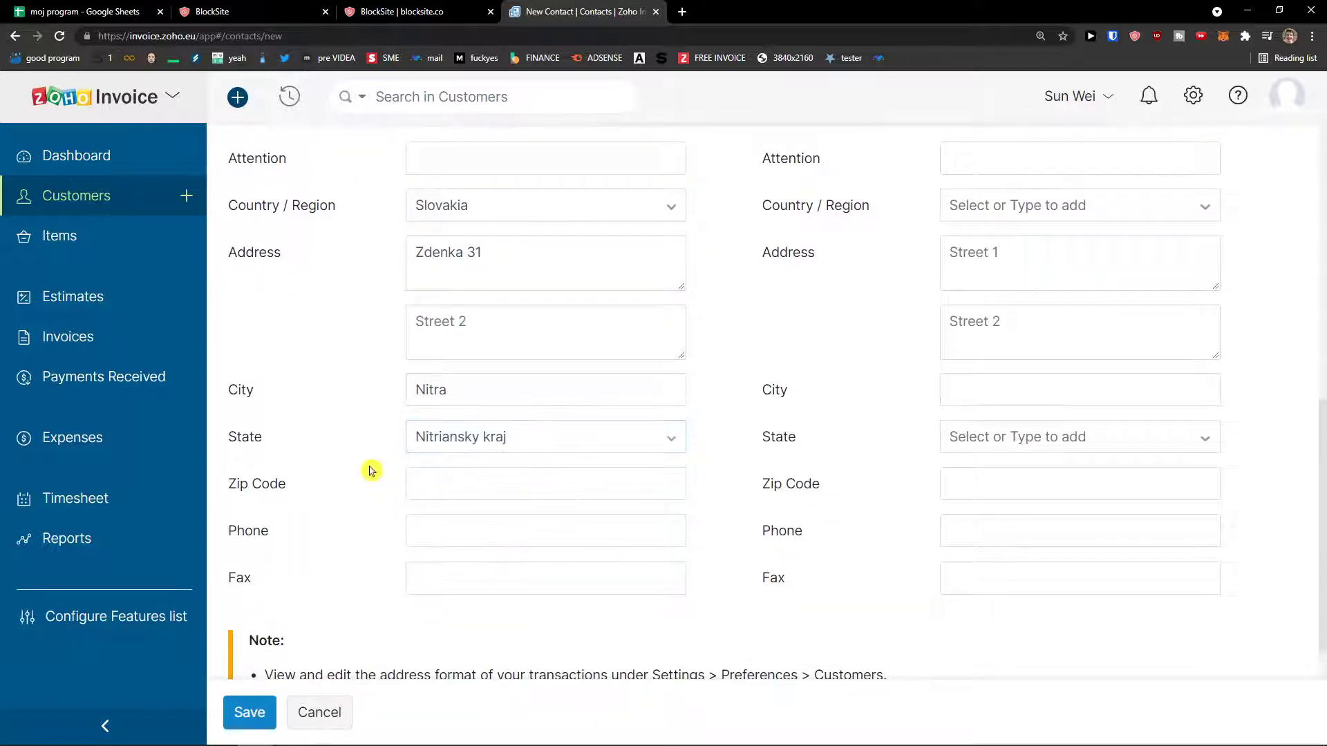
scroll(373, 473, up, 4)
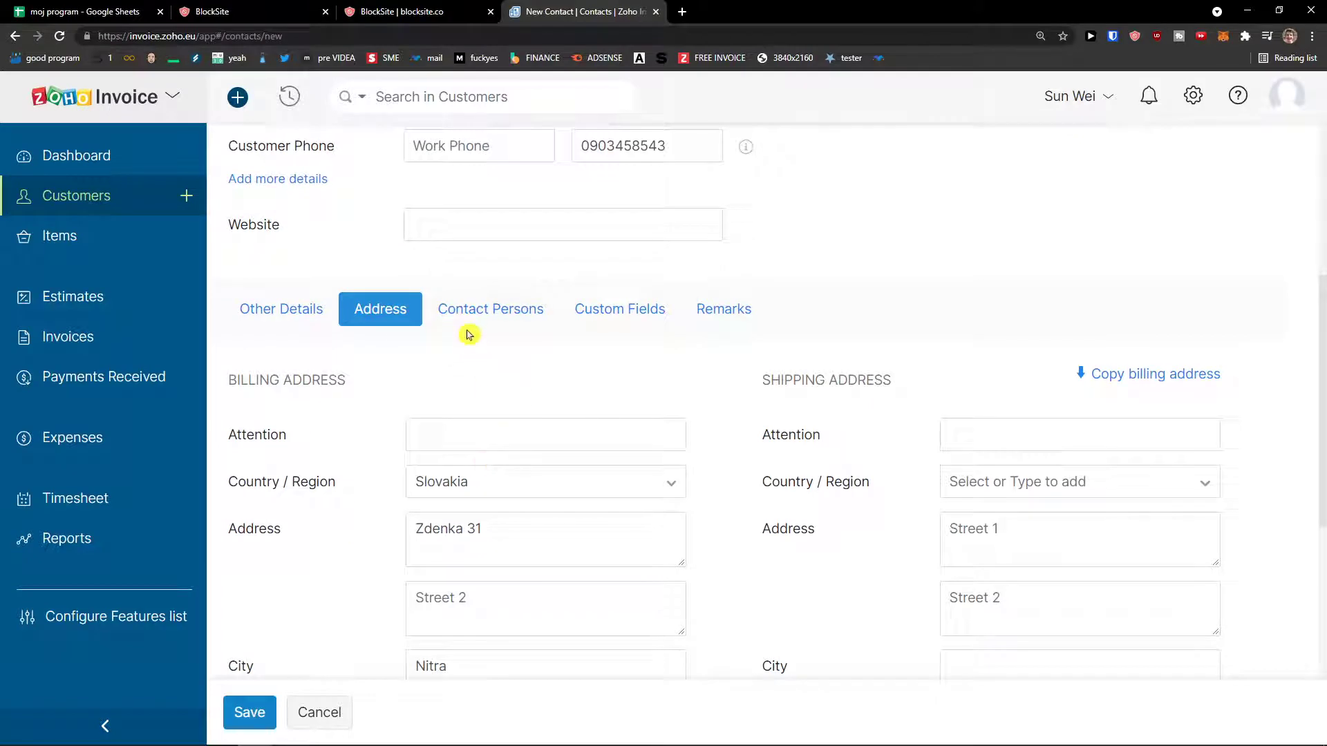
- Review the contact persons and custom fields sections, then save Sun Company
click(467, 310)
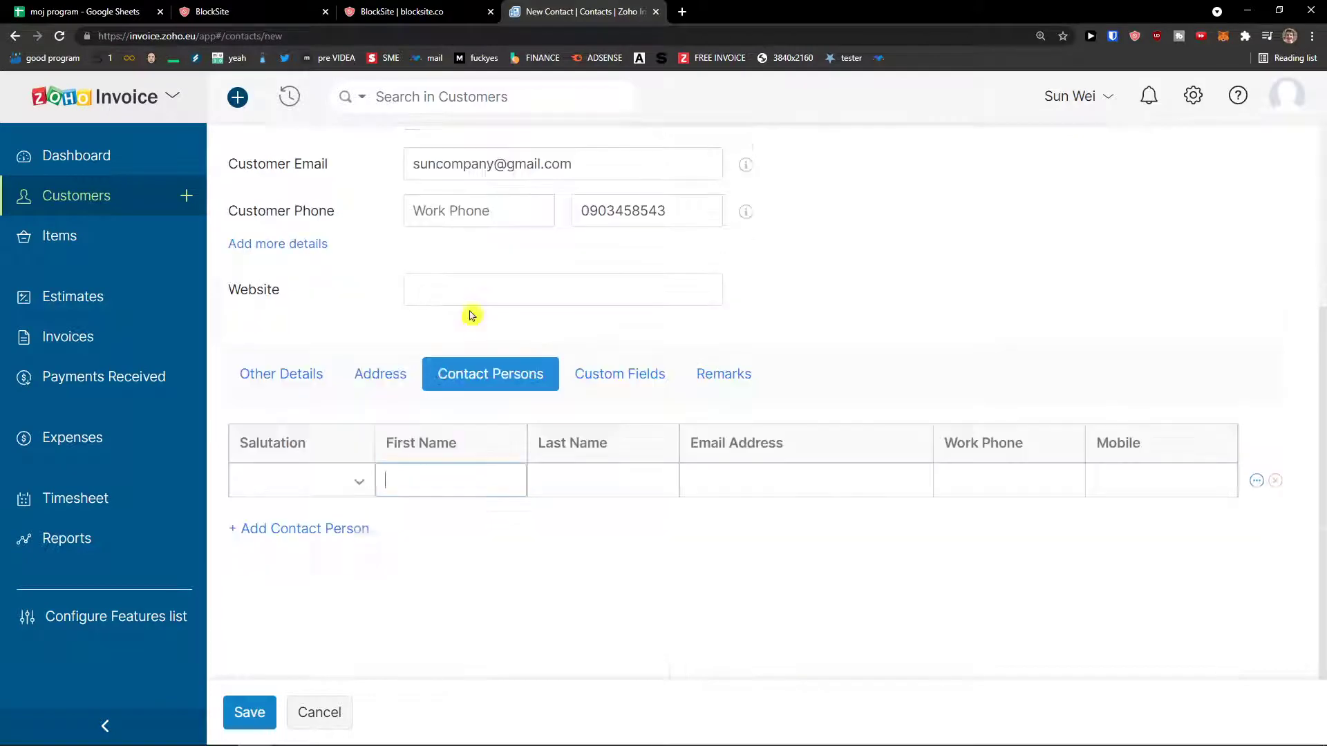
click(603, 384)
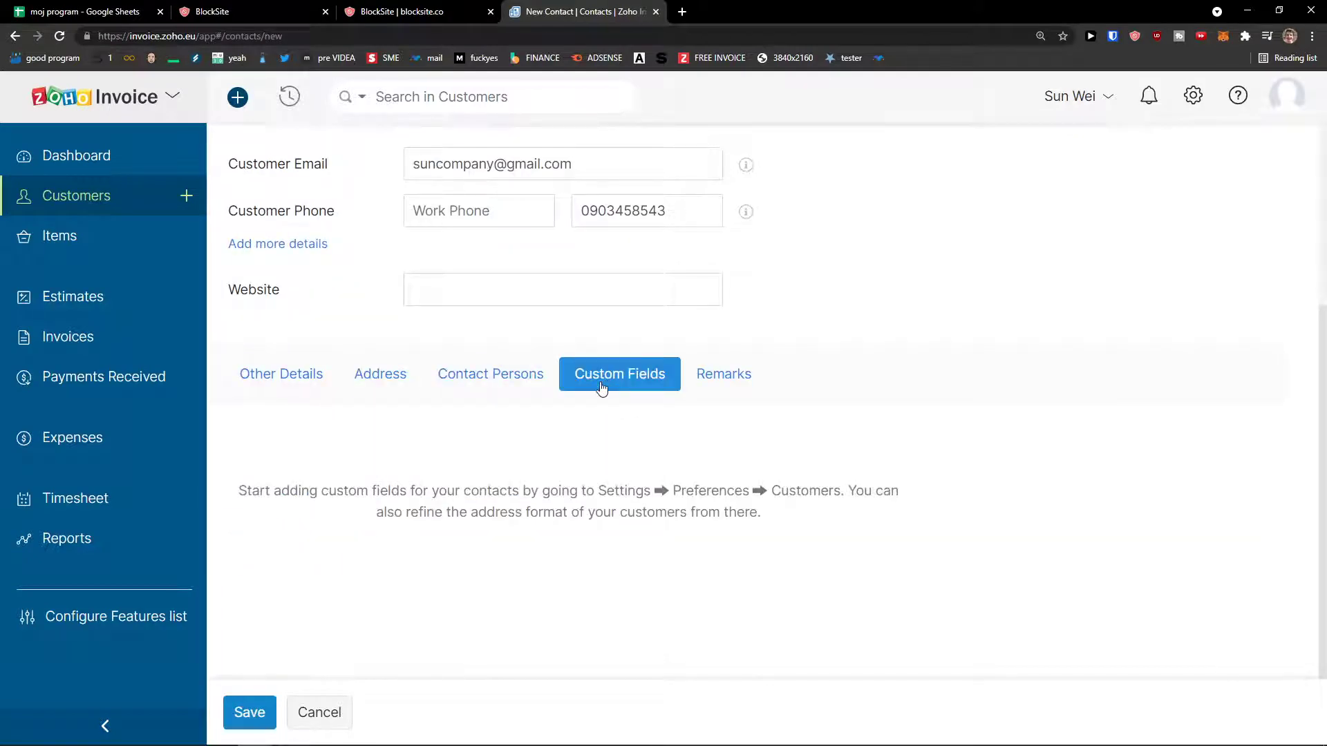
click(515, 389)
scroll(702, 385, up, 4)
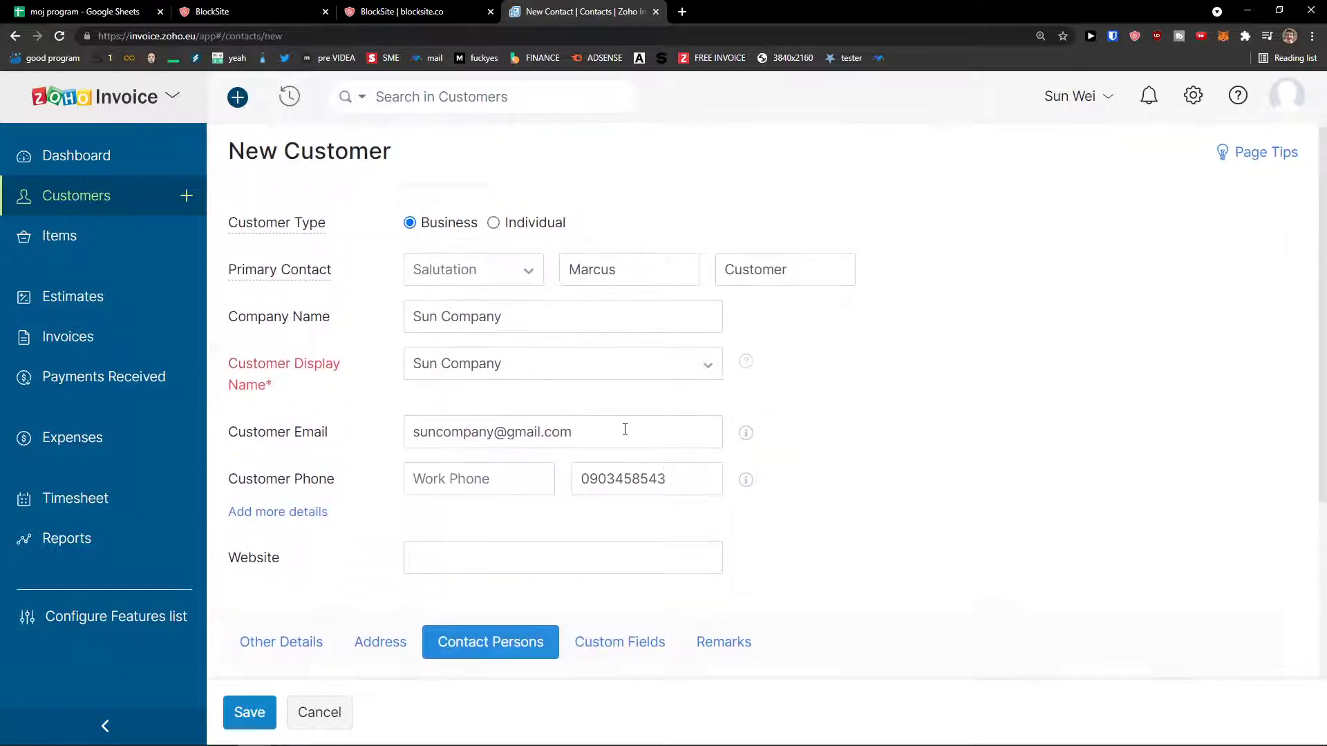
scroll(420, 431, down, 4)
click(251, 706)
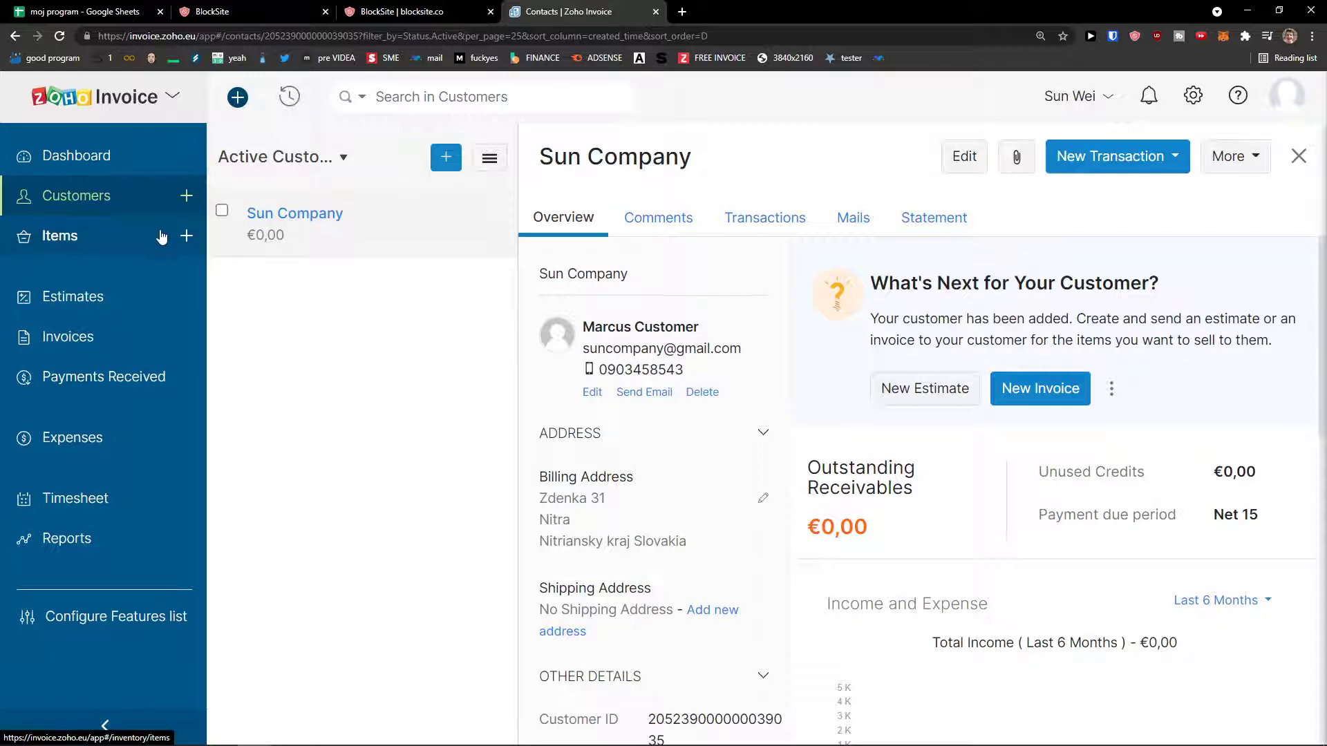
- Go to the All Items page from the sidebar
click(132, 242)
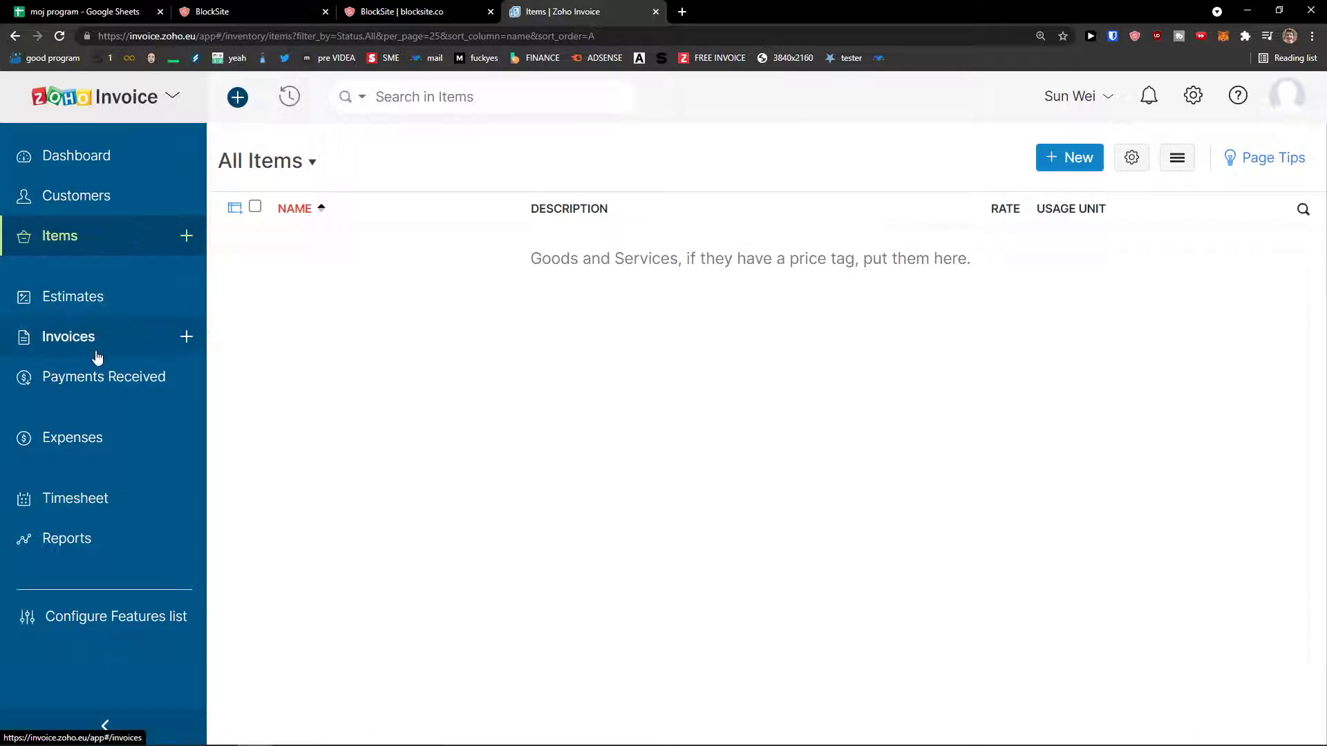
mouse_move(389, 741)
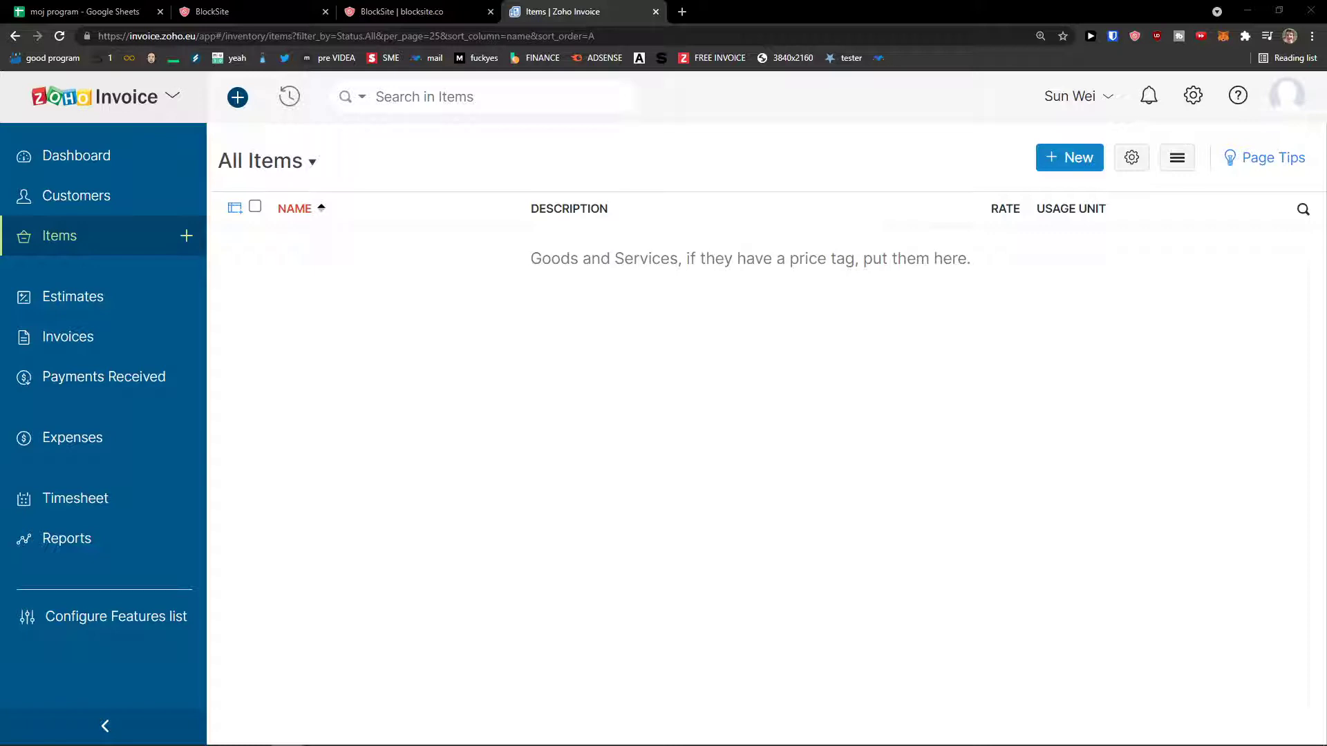
- Start a new service item named Youtube Video, with pcs as its unit
click(1075, 157)
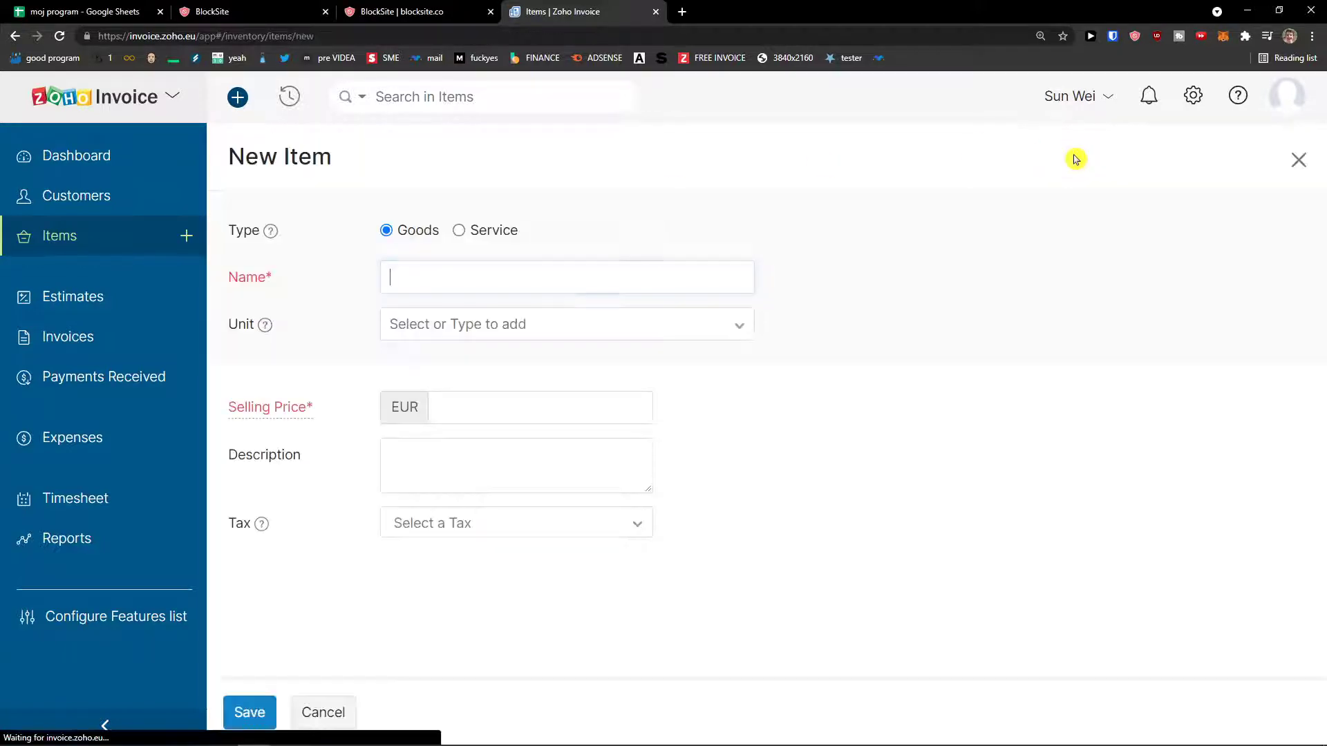
click(460, 233)
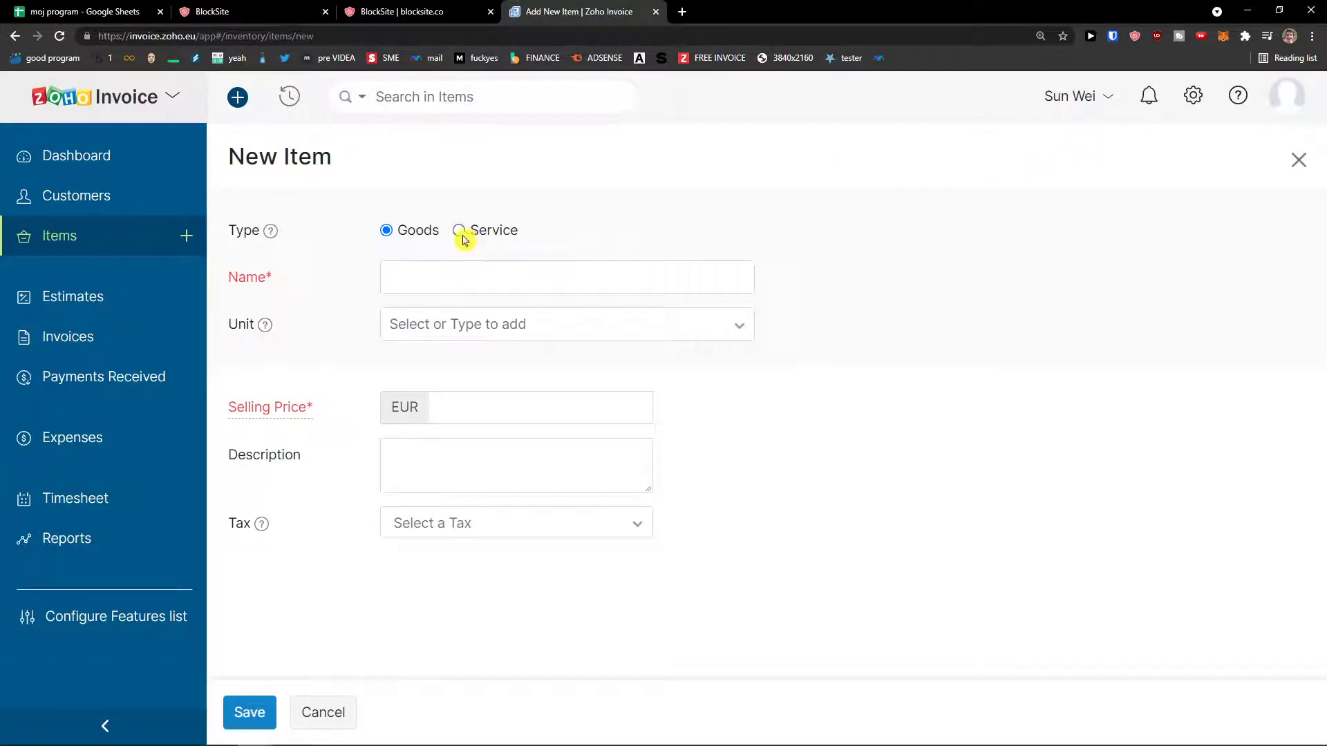
click(442, 273)
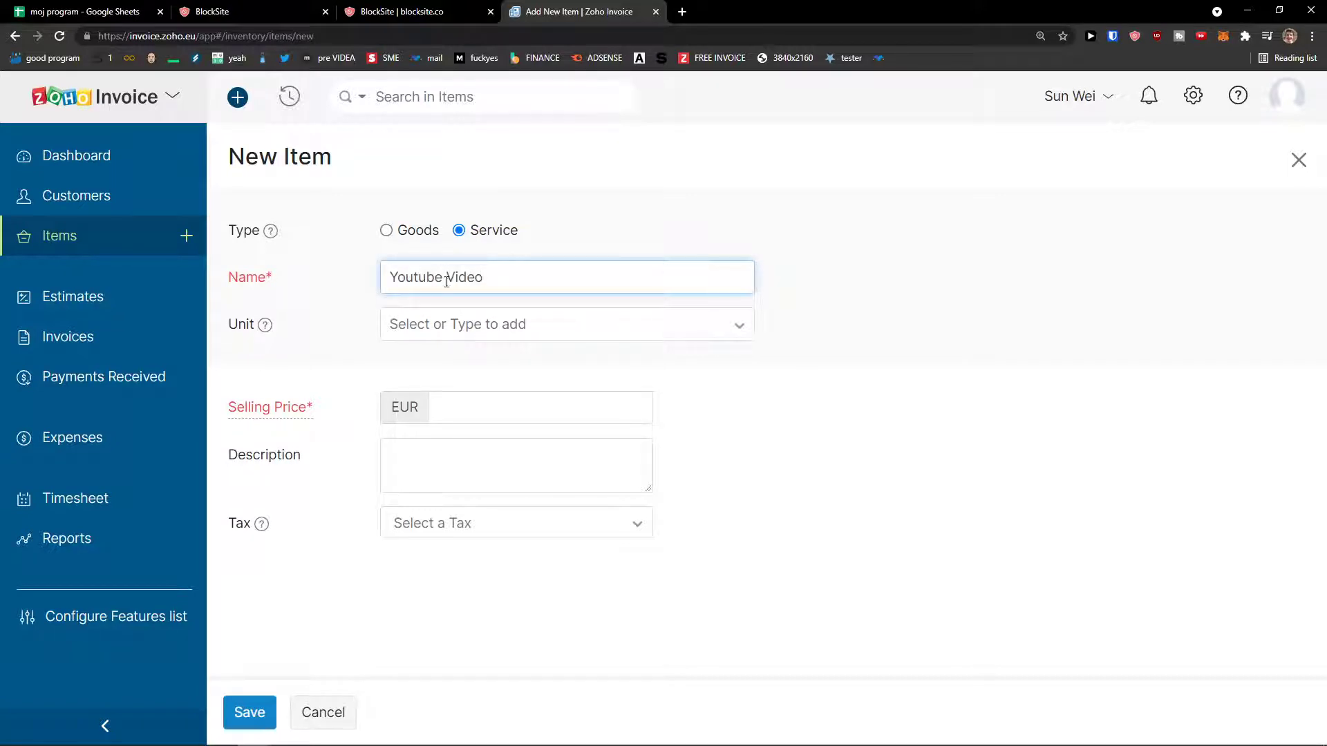
click(435, 318)
scroll(449, 394, down, 1)
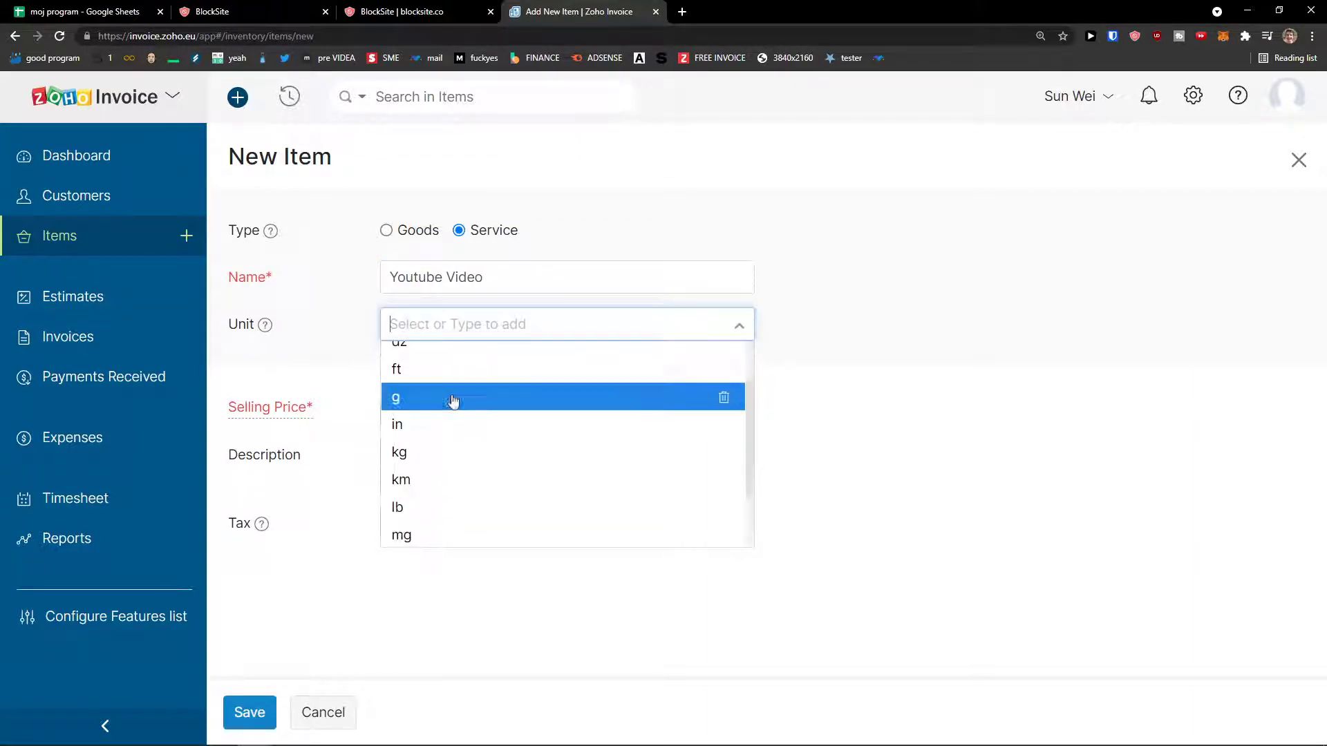
scroll(453, 408, down, 2)
scroll(454, 498, up, 3)
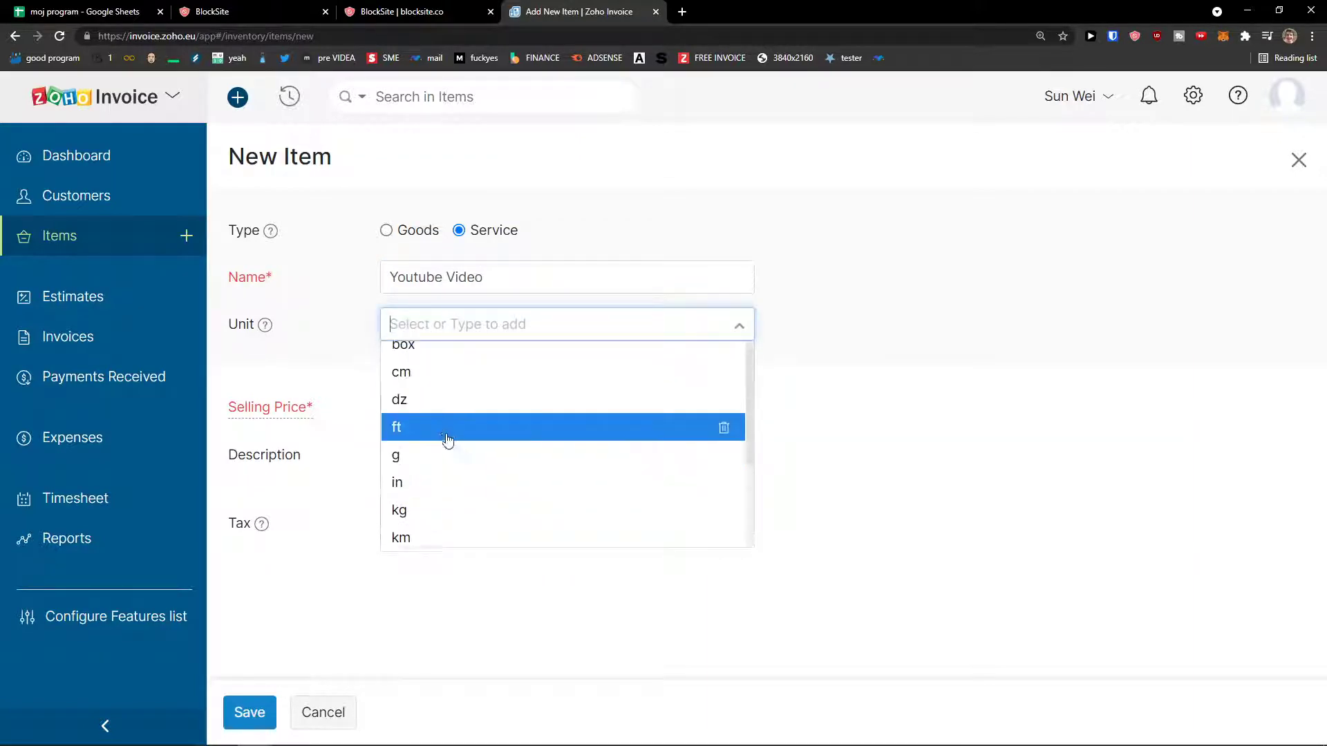
scroll(441, 415, down, 2)
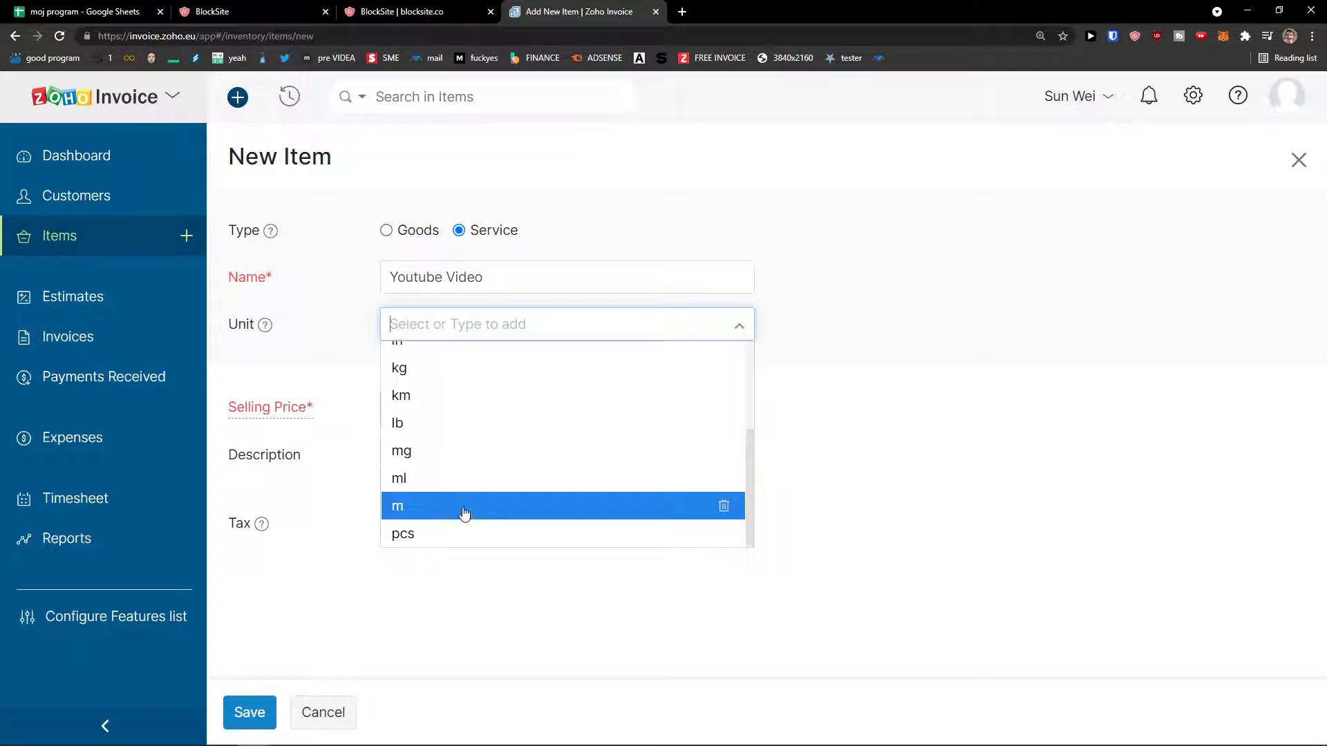
click(472, 537)
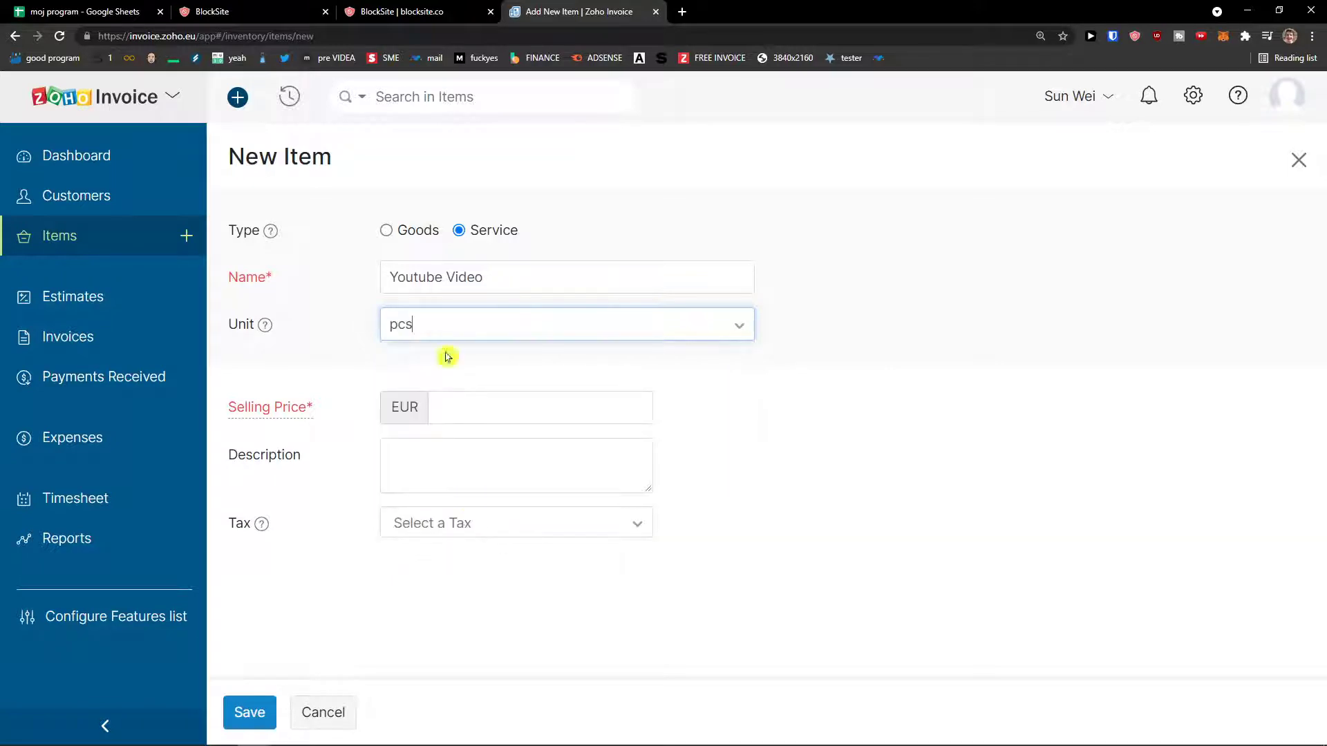
click(410, 332)
mouse_move(268, 329)
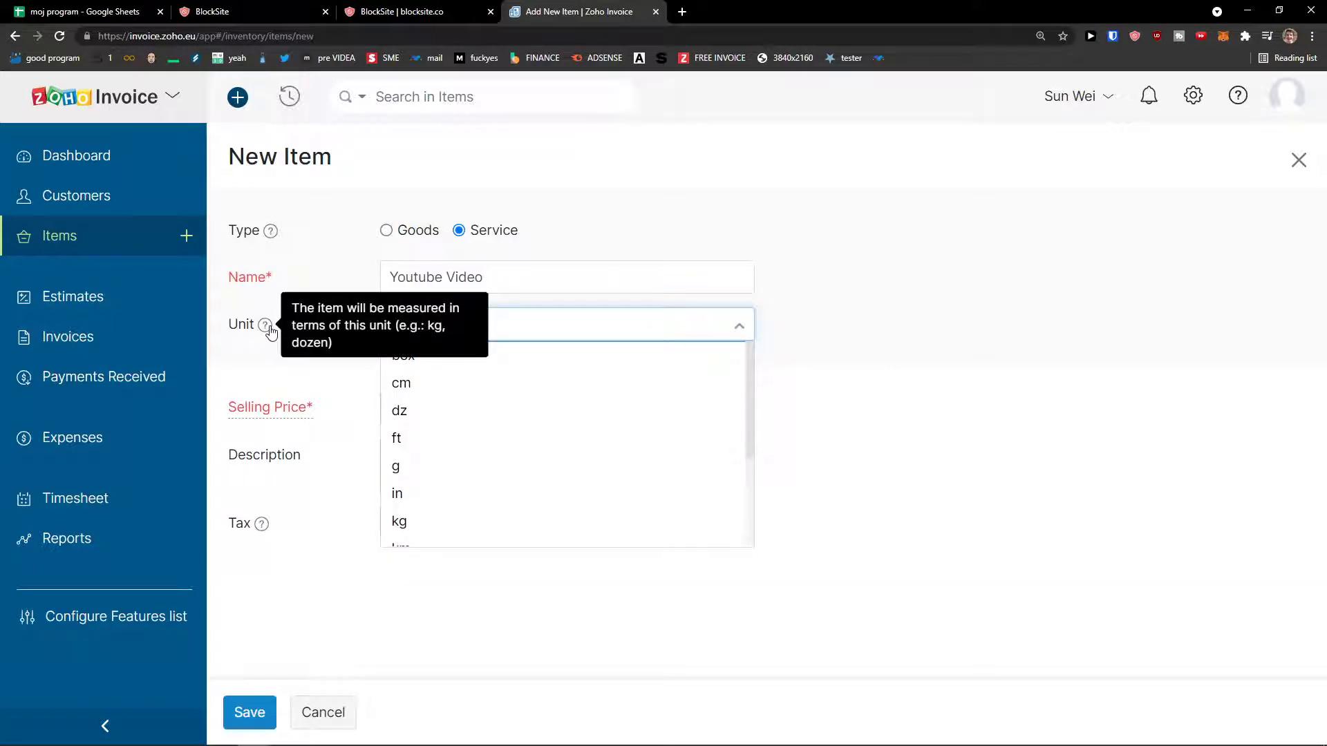
click(409, 332)
click(412, 331)
scroll(441, 421, down, 3)
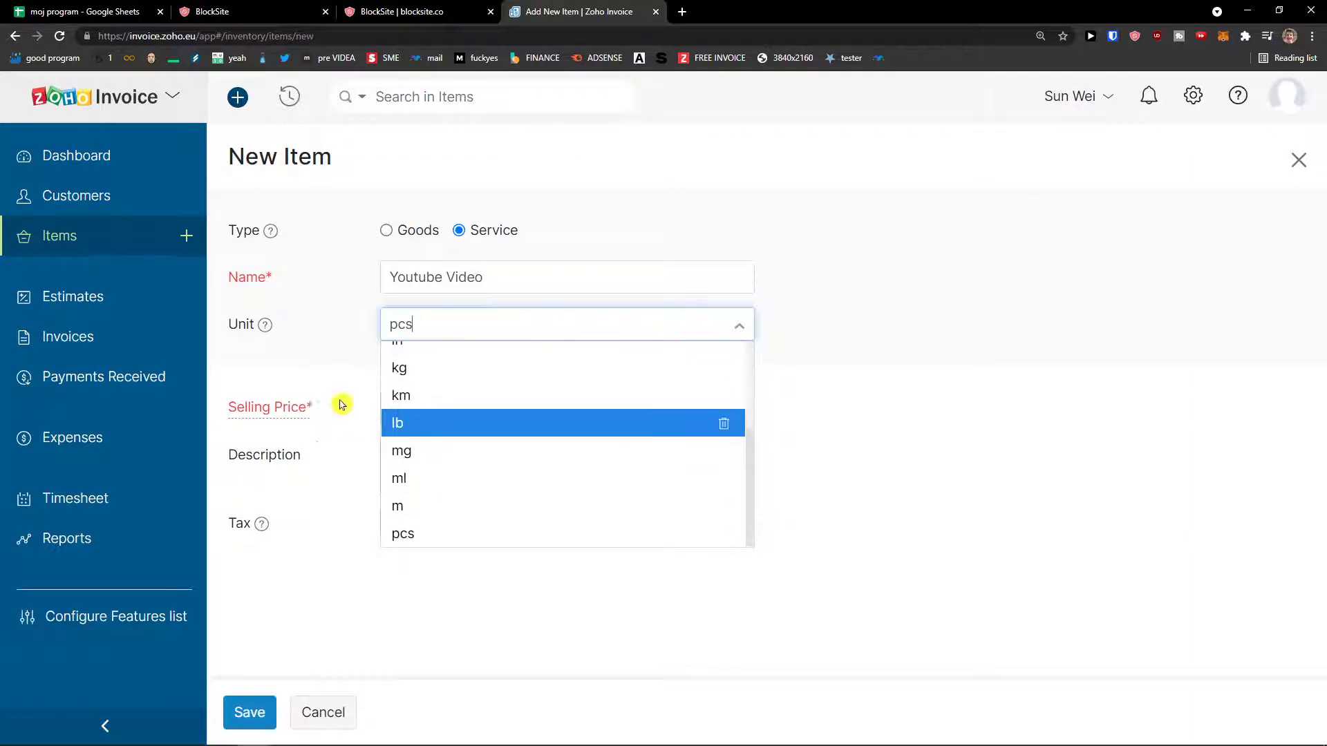
click(335, 366)
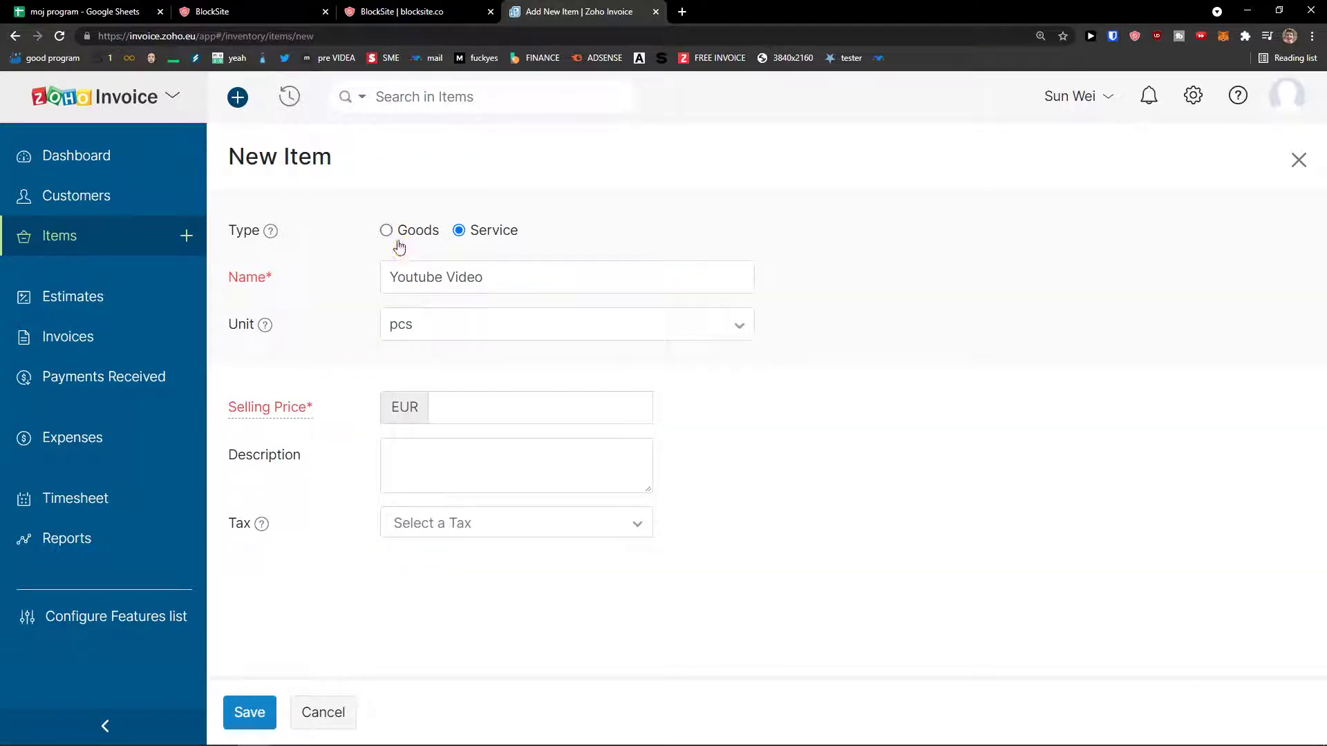
- Give the item a selling price of 100 and the description 'Youtube Tutorial Videos', then save
click(461, 405)
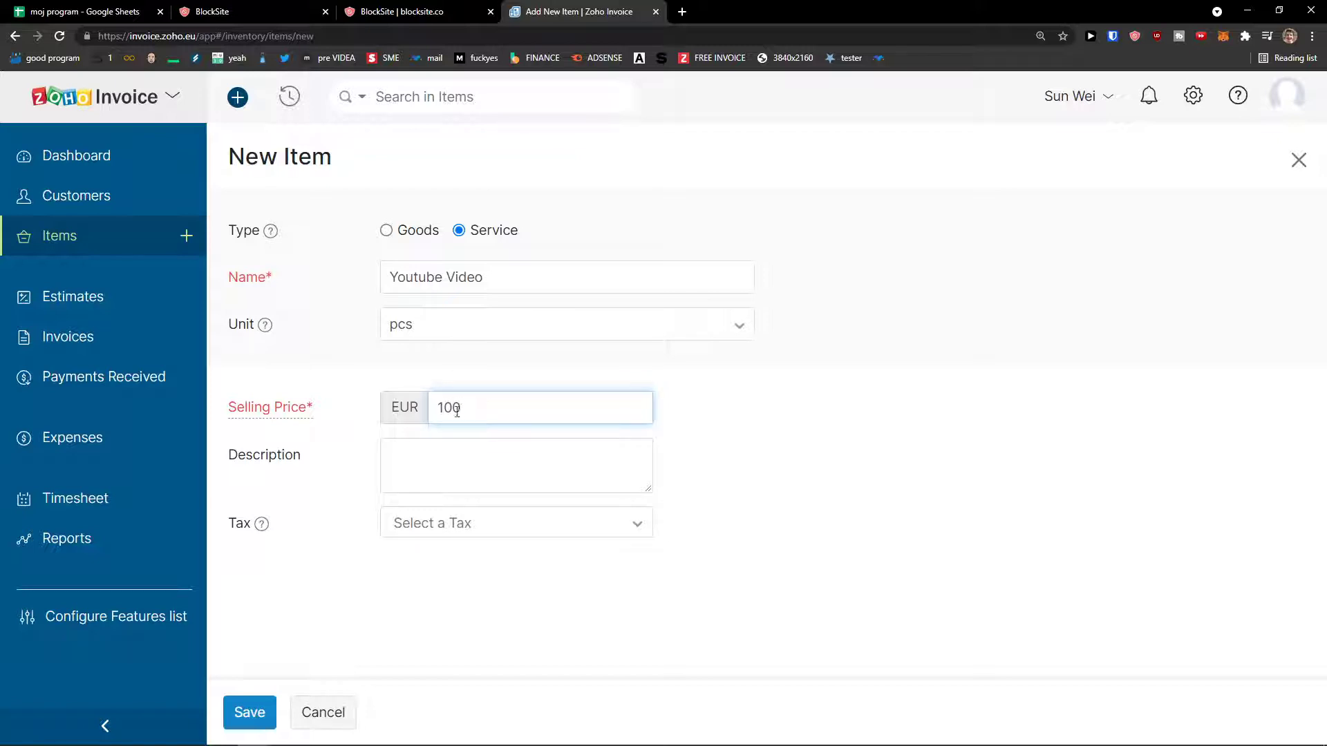
click(443, 458)
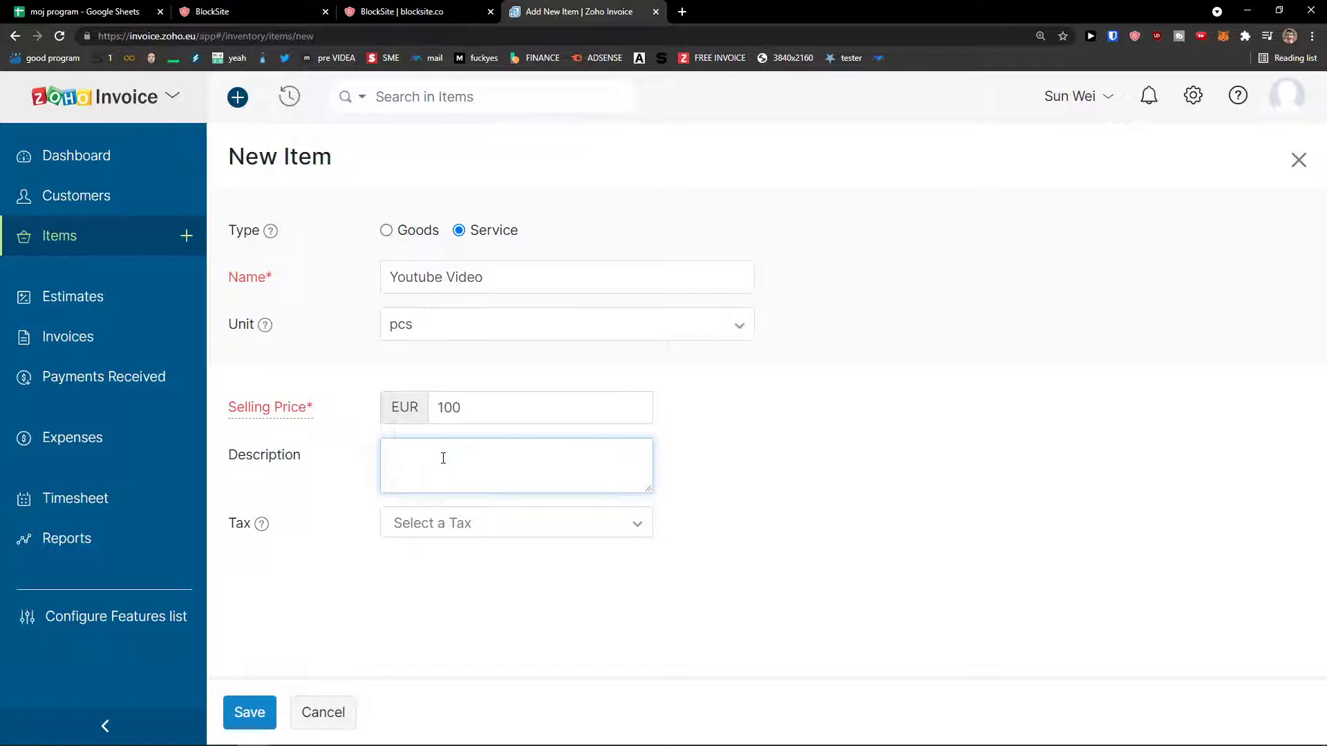
text(Youtube Tutorial Videos)
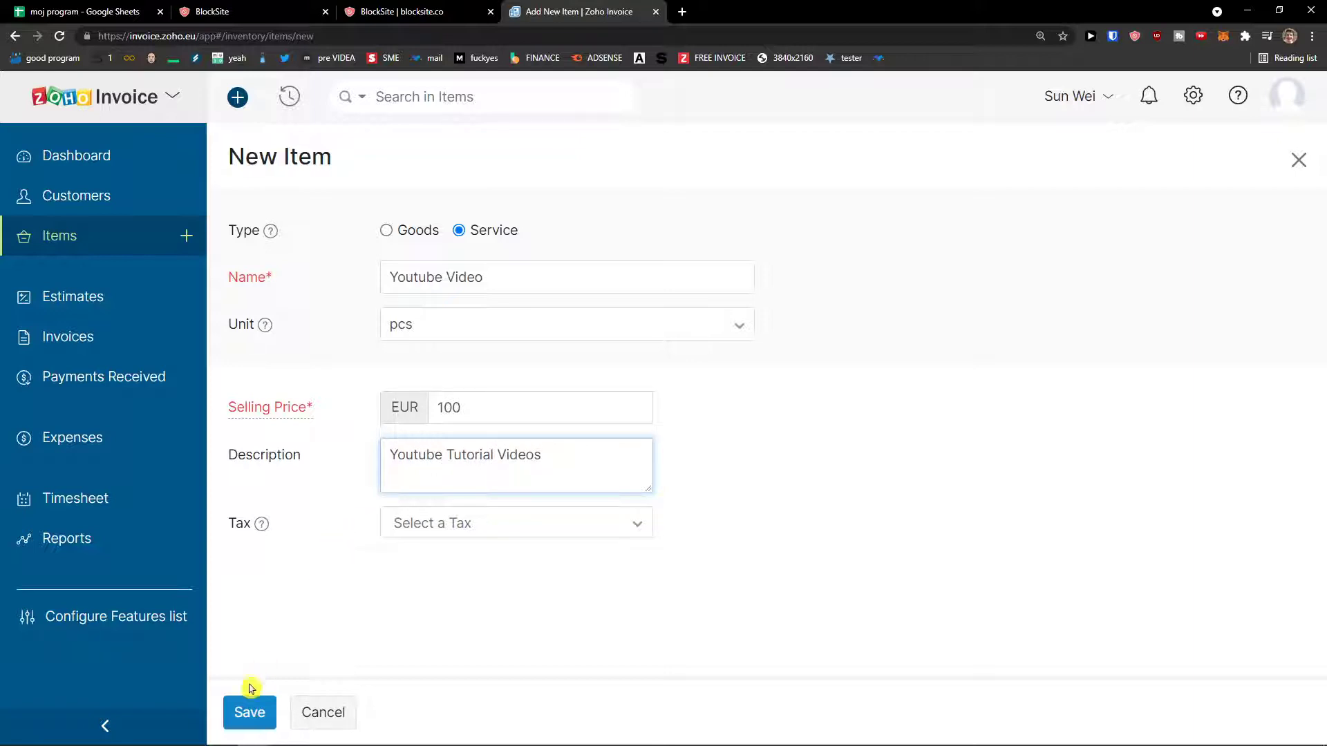
click(249, 712)
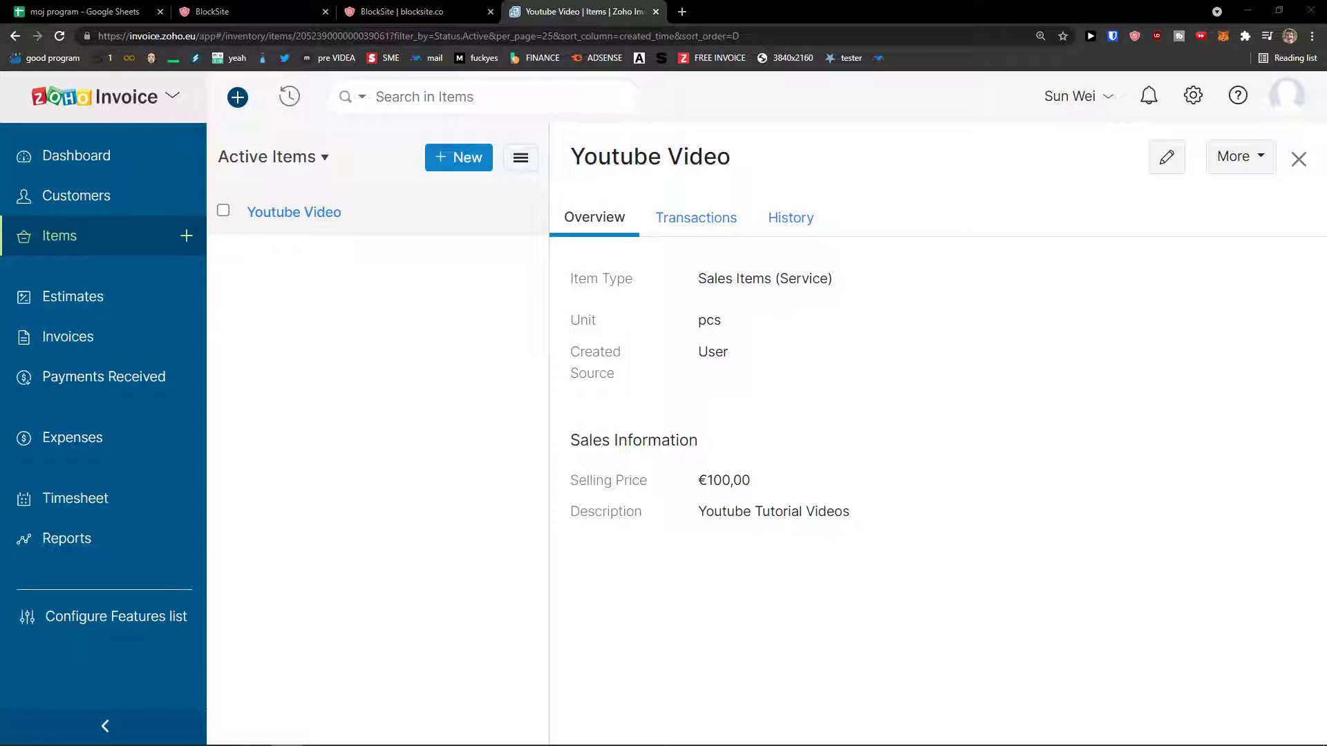
- From the Invoices list, choose New Invoice from the New menu
click(111, 345)
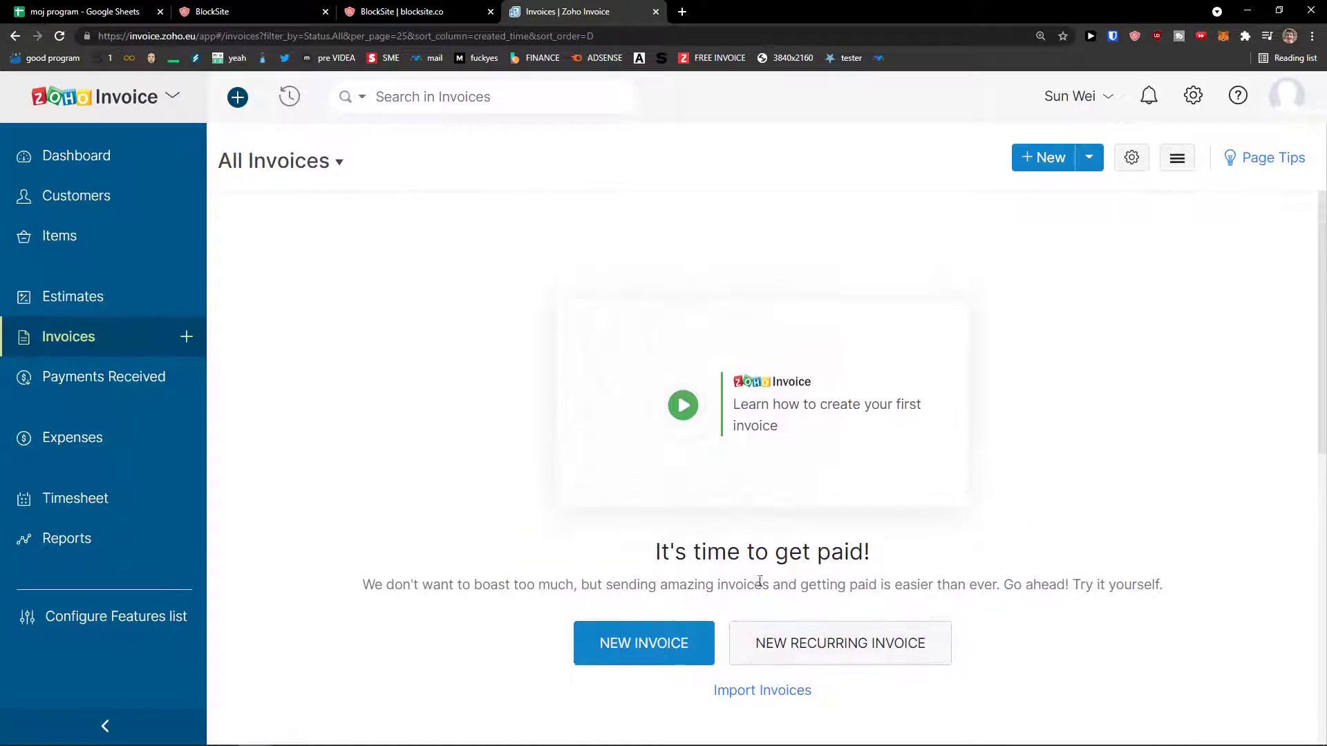
click(1090, 158)
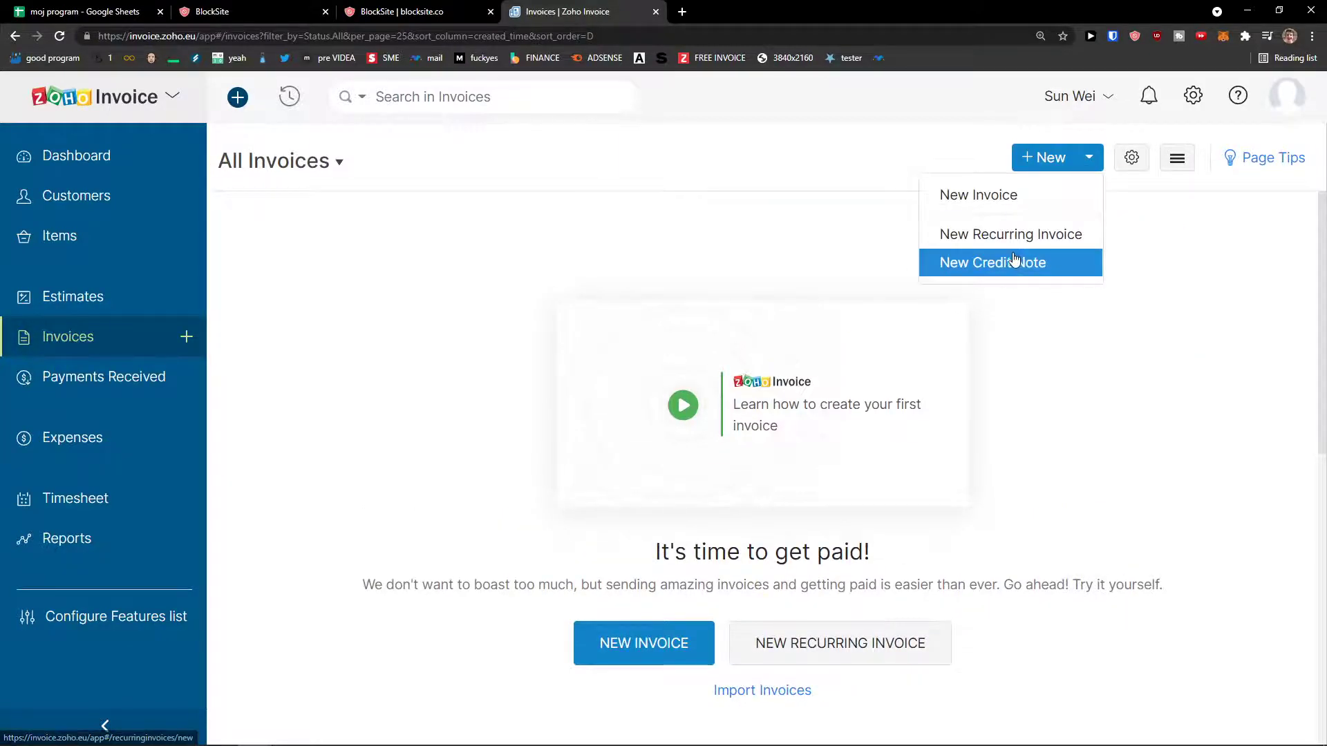
key(super)
click(1090, 157)
click(1091, 161)
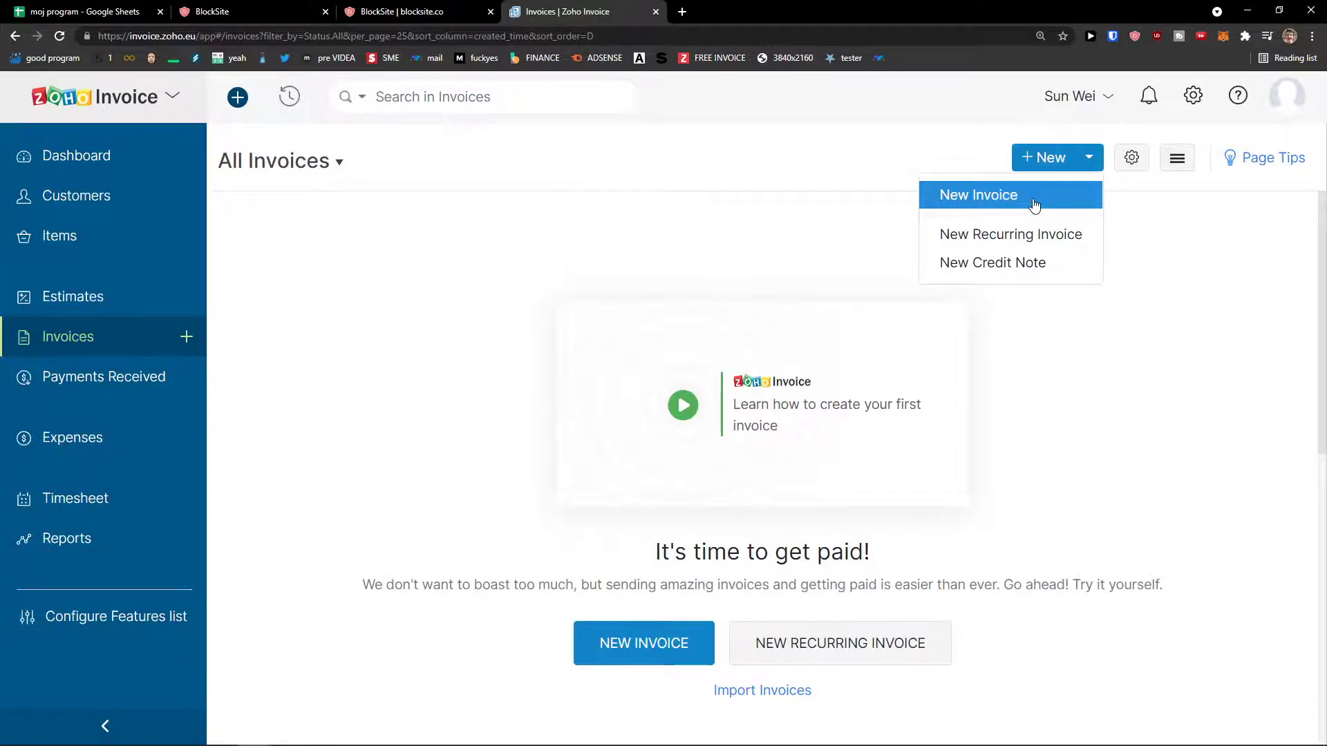
click(1034, 202)
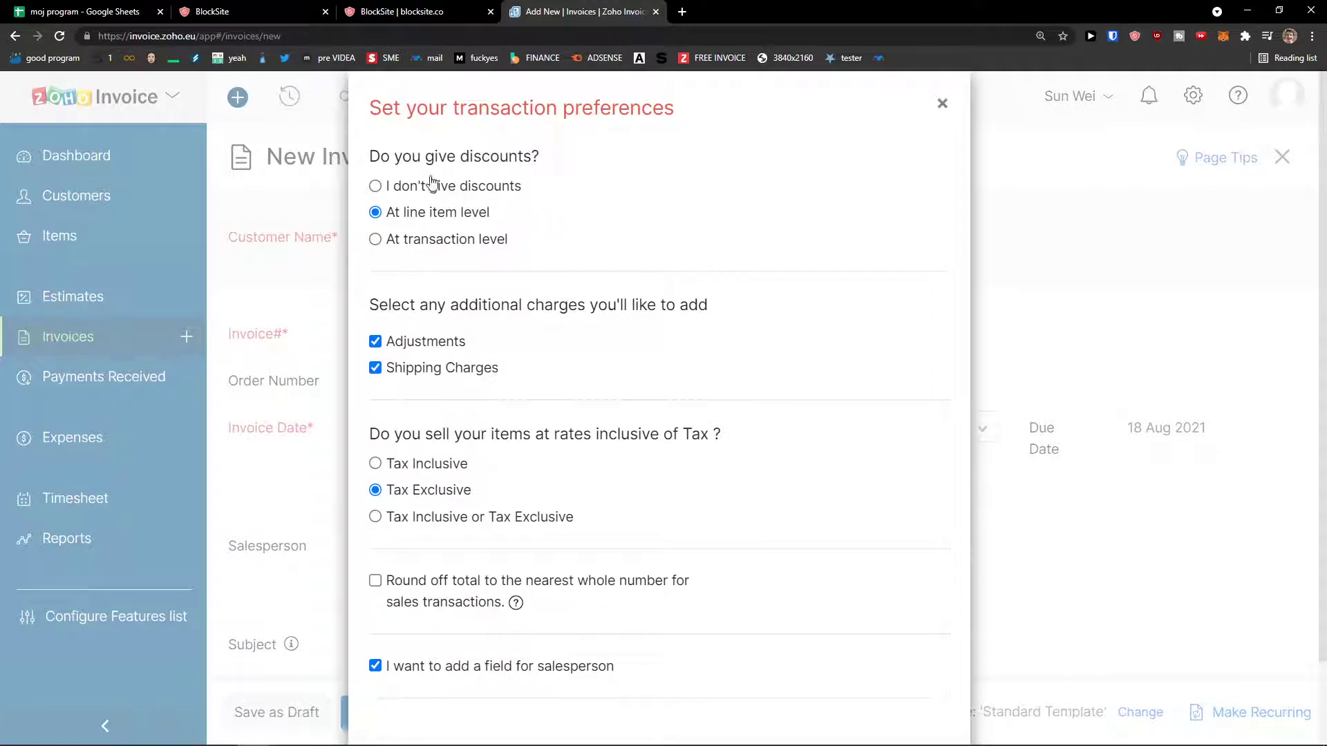
- Keep line-item discounts and shipping charges, untick the salesperson field, and save the preferences
click(460, 188)
click(441, 218)
scroll(511, 286, down, 1)
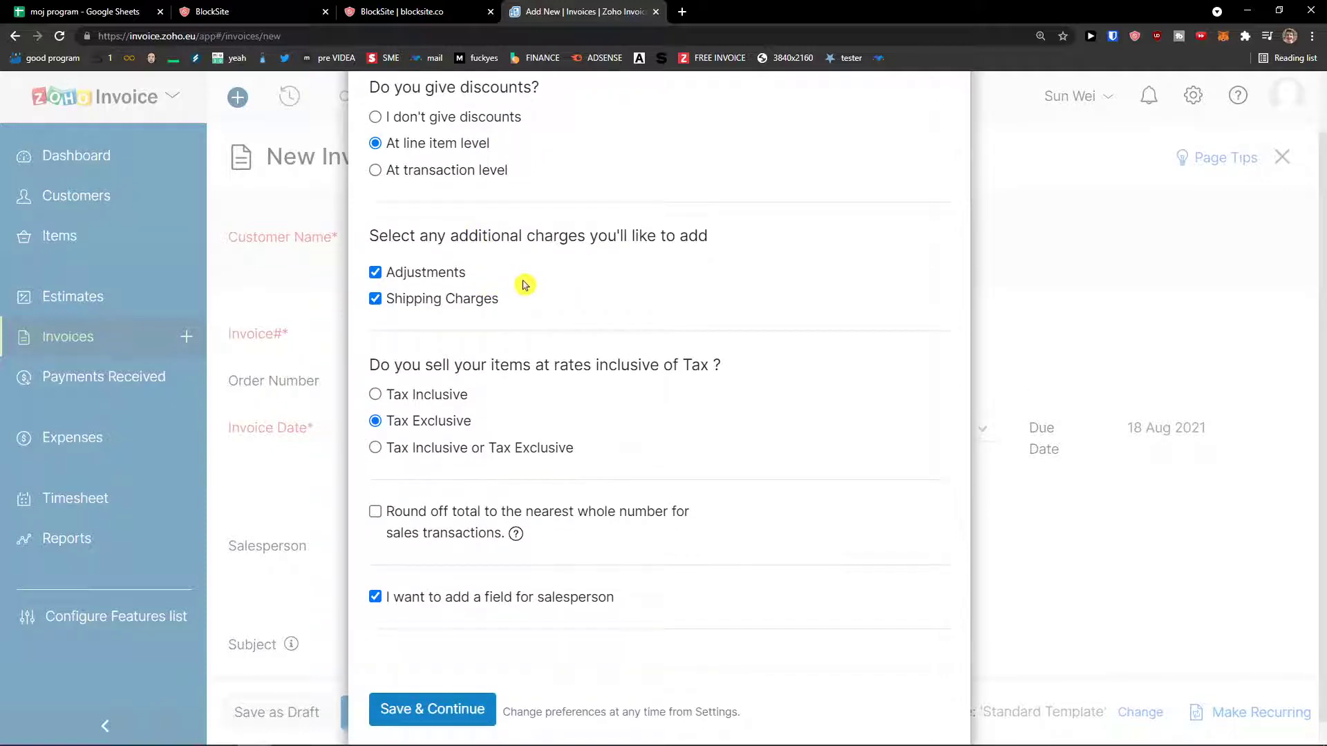
click(466, 305)
click(444, 300)
scroll(562, 424, down, 1)
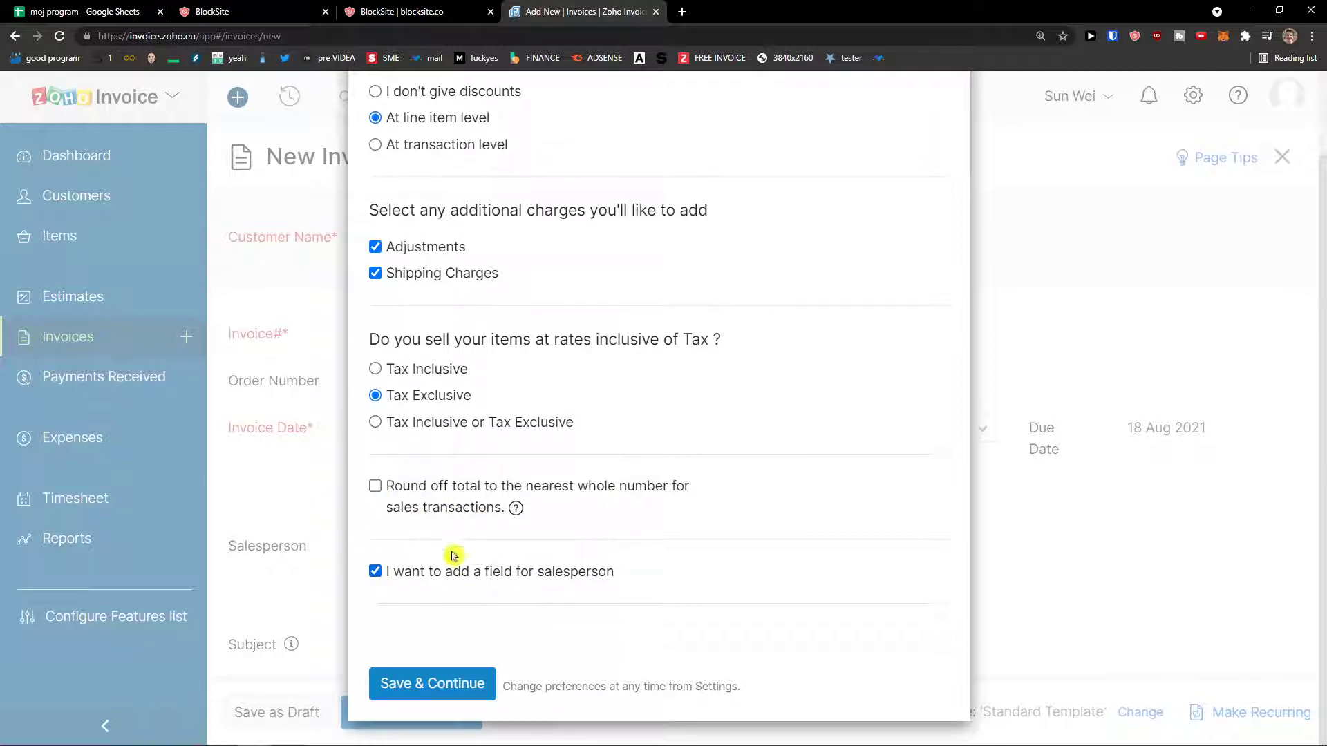
click(452, 579)
click(441, 676)
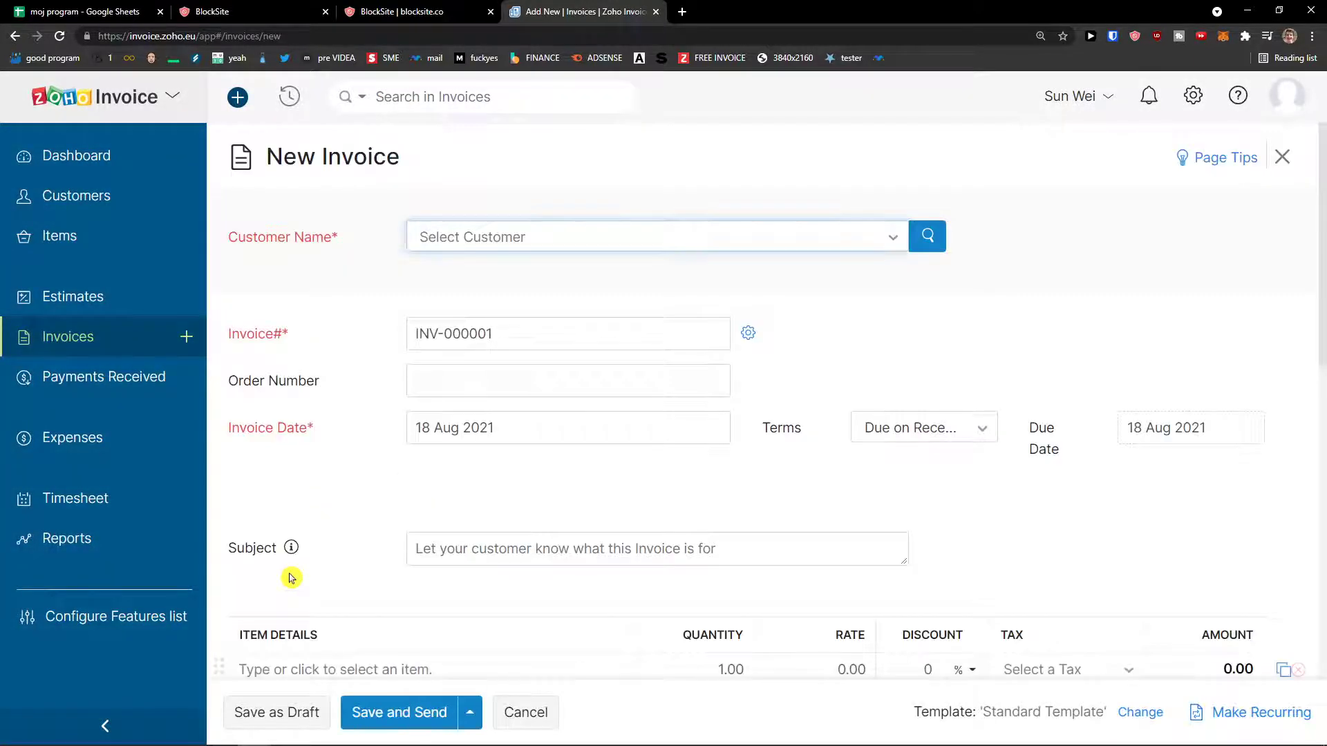
- Choose Sun Company as the customer and enter 'Youtube Video' as the invoice subject
click(559, 244)
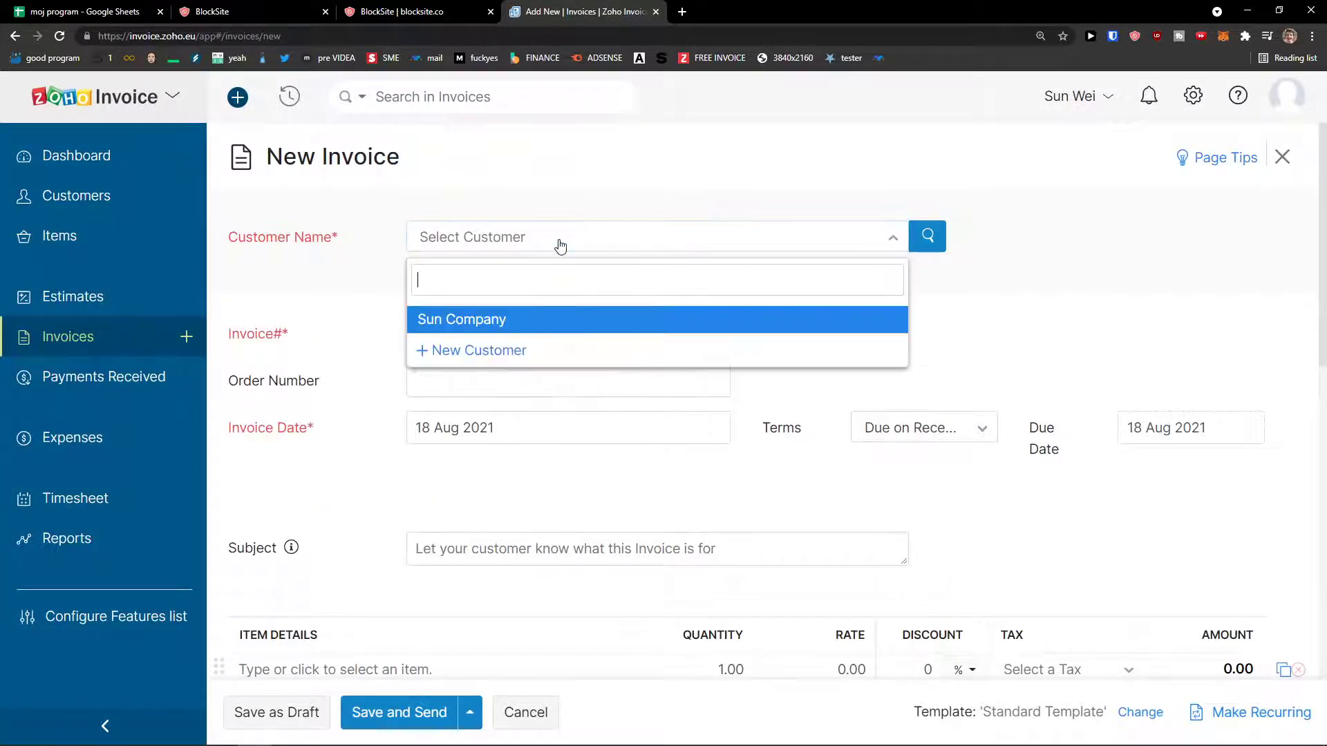
click(520, 331)
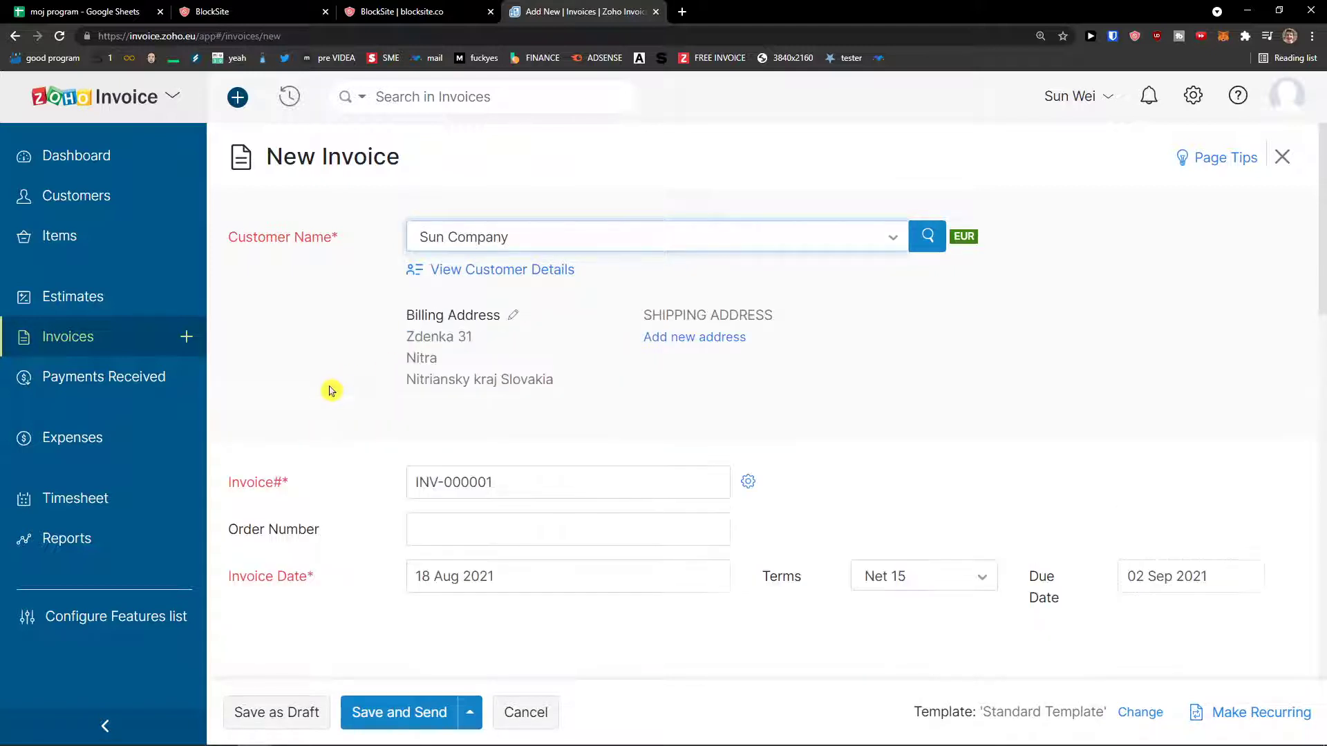
scroll(355, 388, down, 2)
click(443, 344)
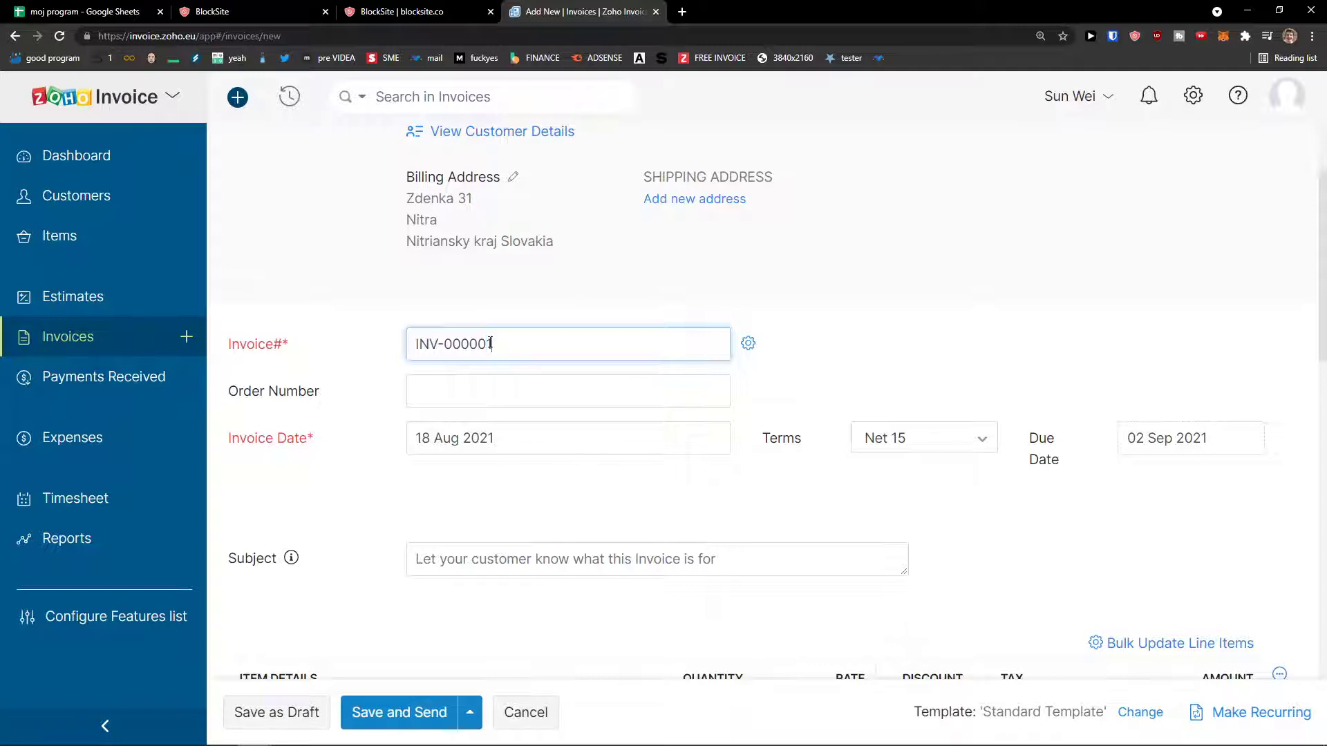
click(441, 380)
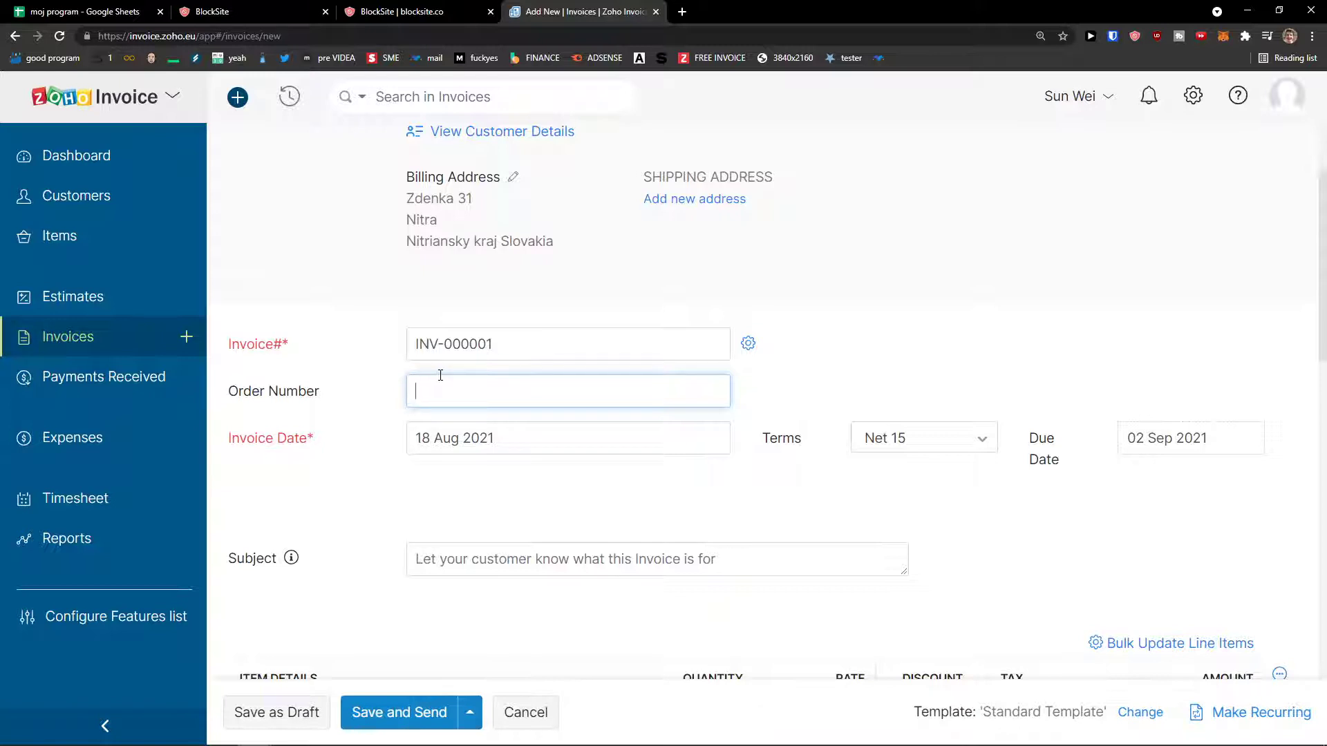
scroll(397, 440, down, 1)
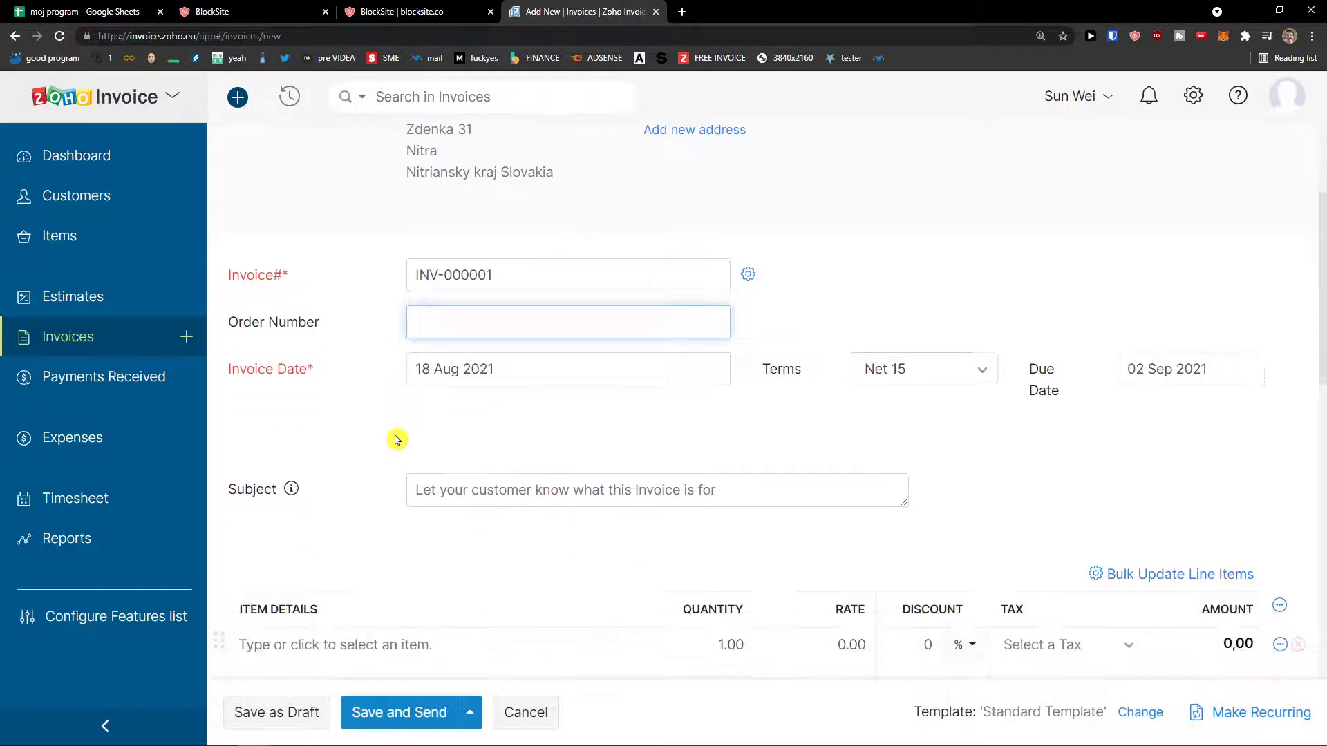
scroll(397, 439, down, 1)
click(442, 424)
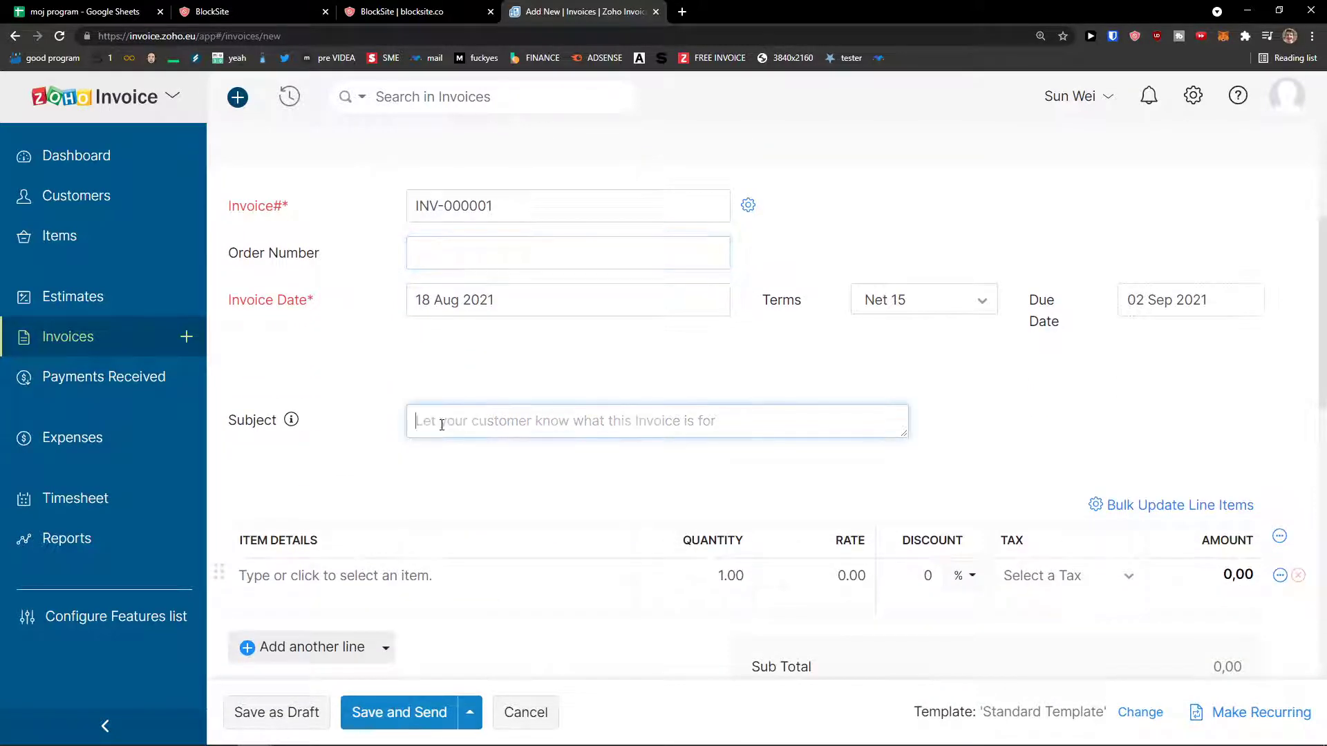
scroll(430, 422, up, 1)
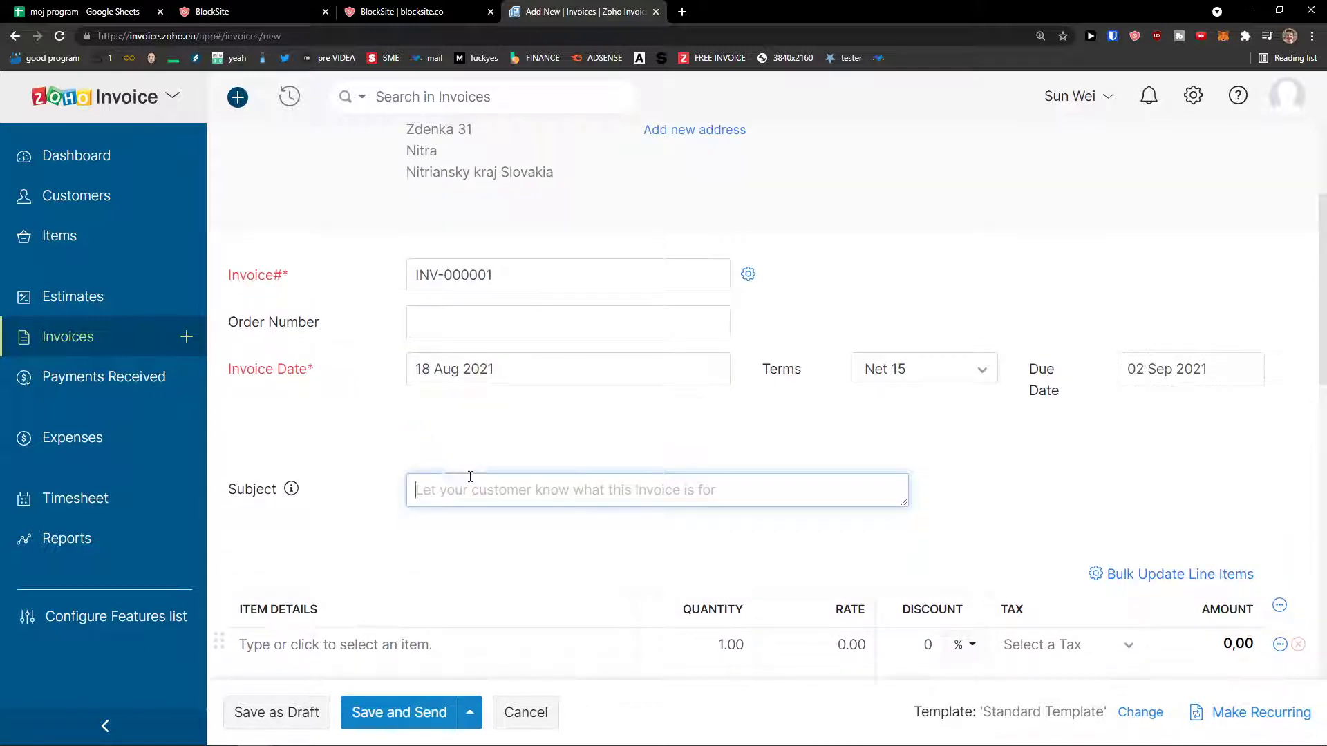
text(Youtube)
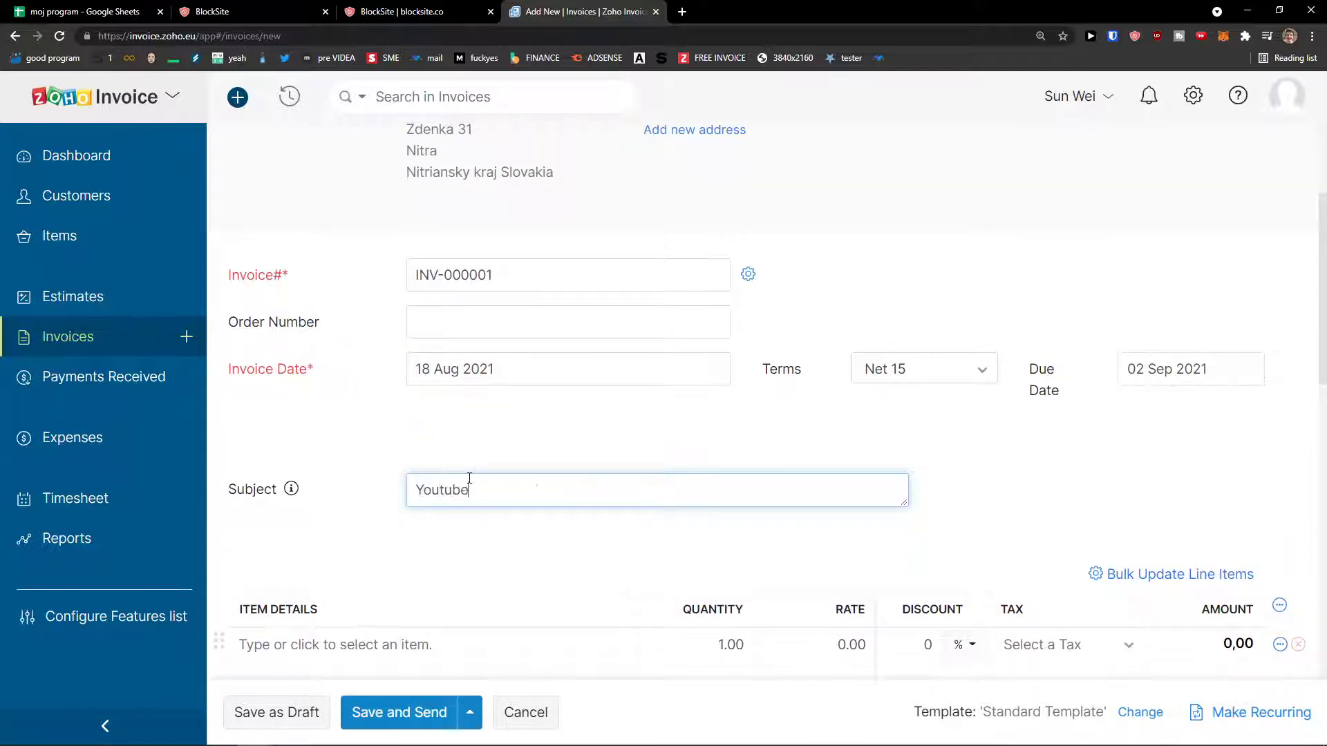
text( Video)
- Add Youtube Video as a line item and set its quantity to 10
scroll(462, 508, down, 2)
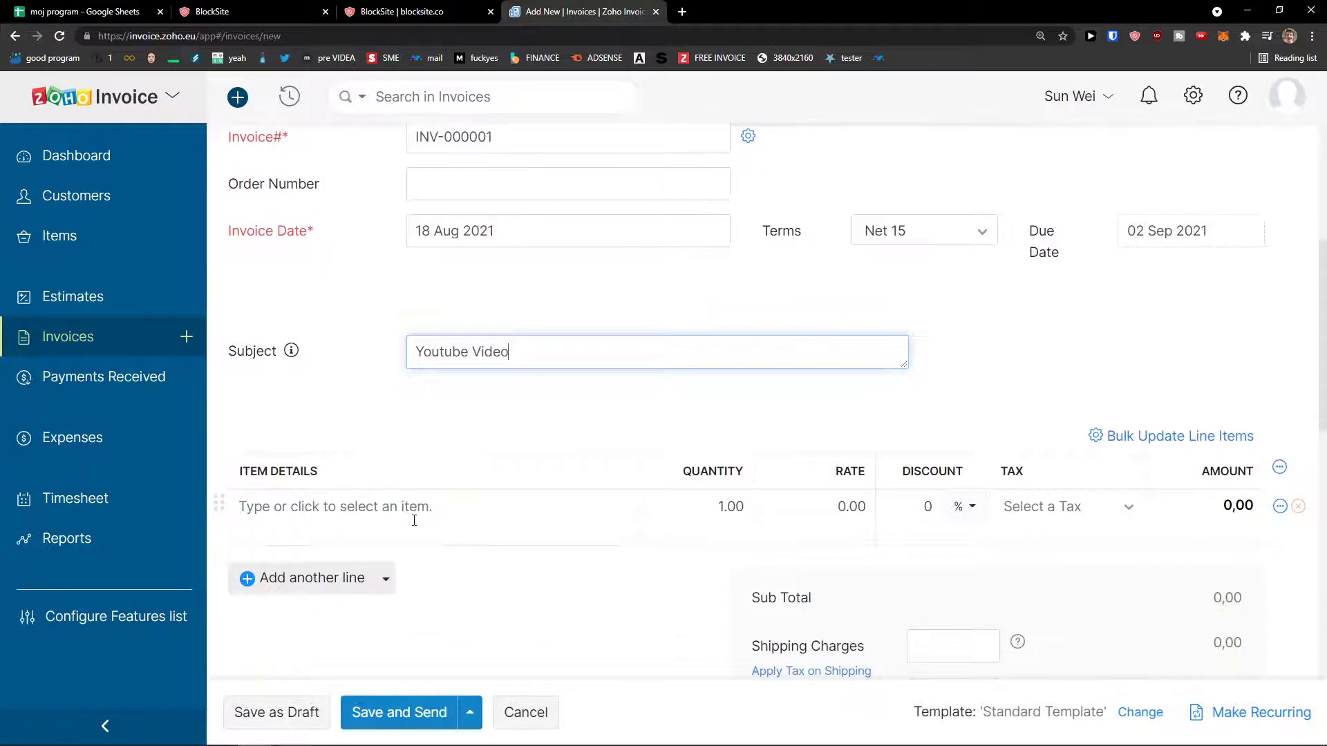
click(412, 506)
click(406, 474)
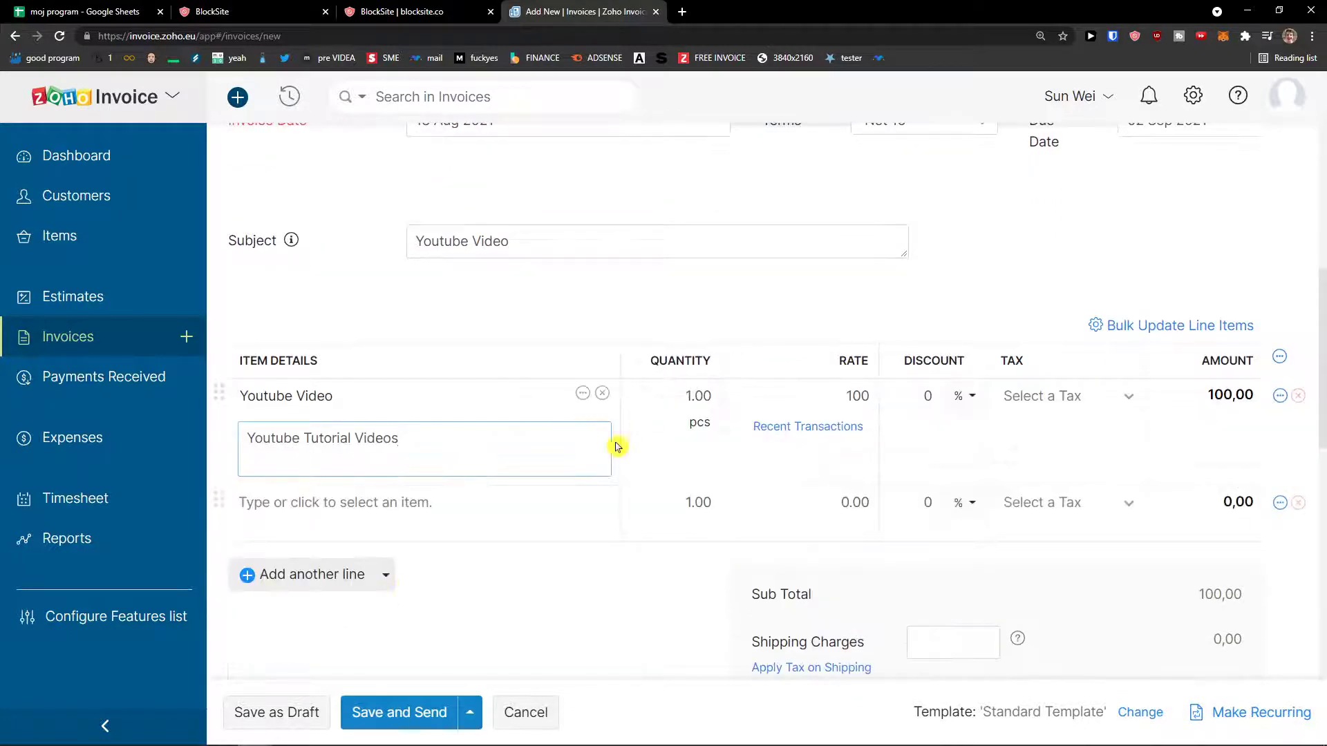
click(692, 400)
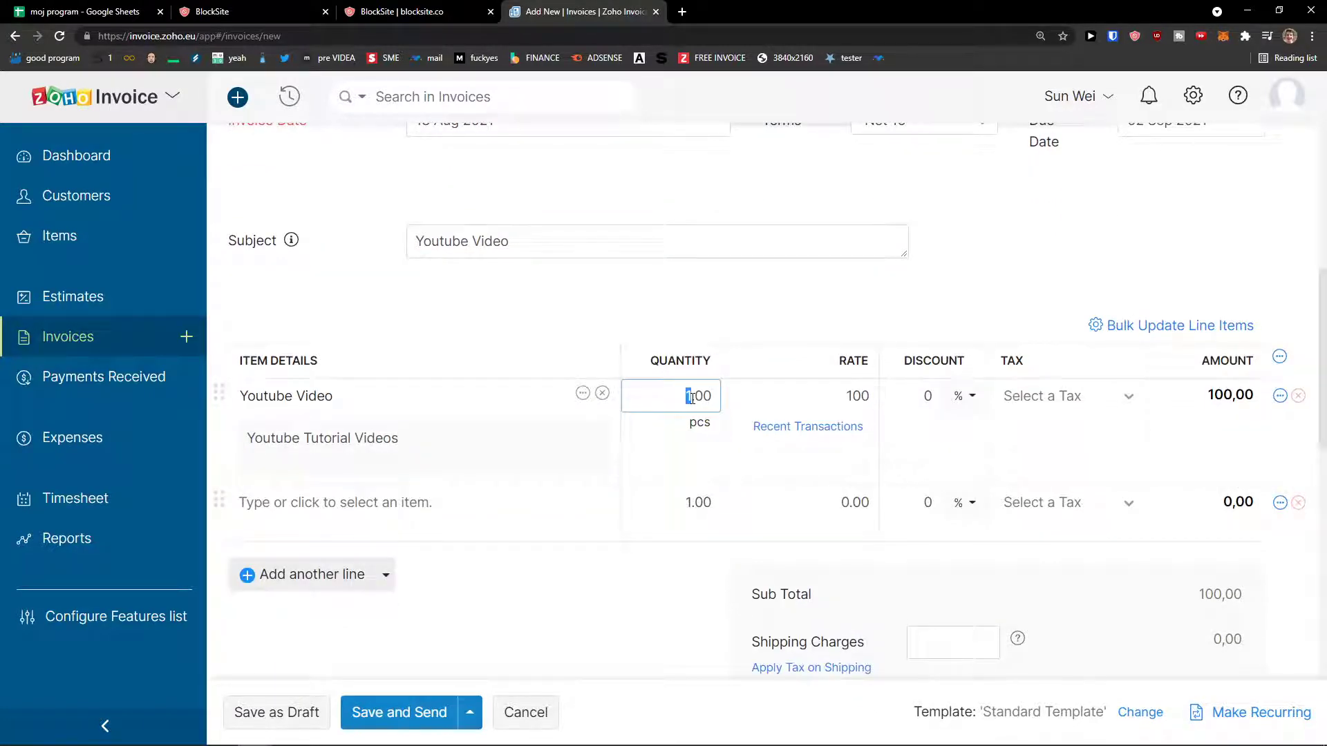
text(0)
click(686, 435)
scroll(686, 435, up, 1)
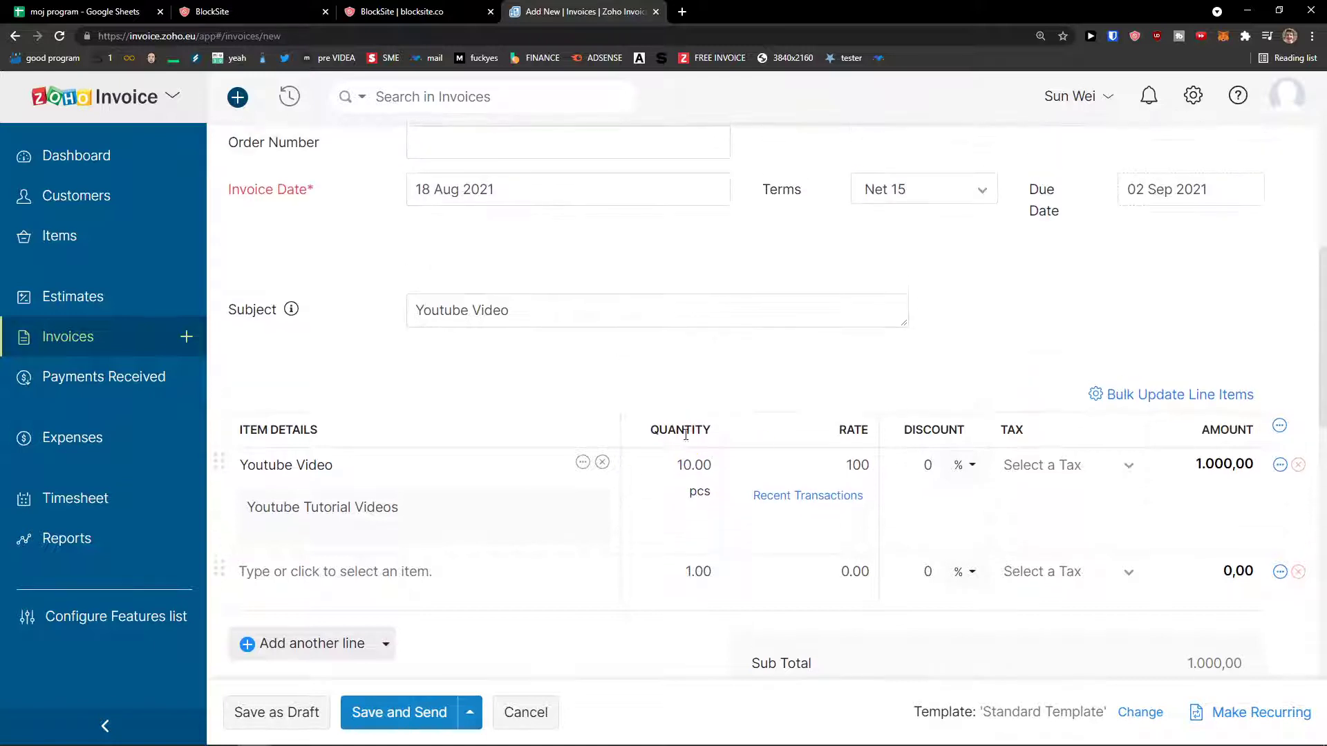
scroll(973, 483, up, 1)
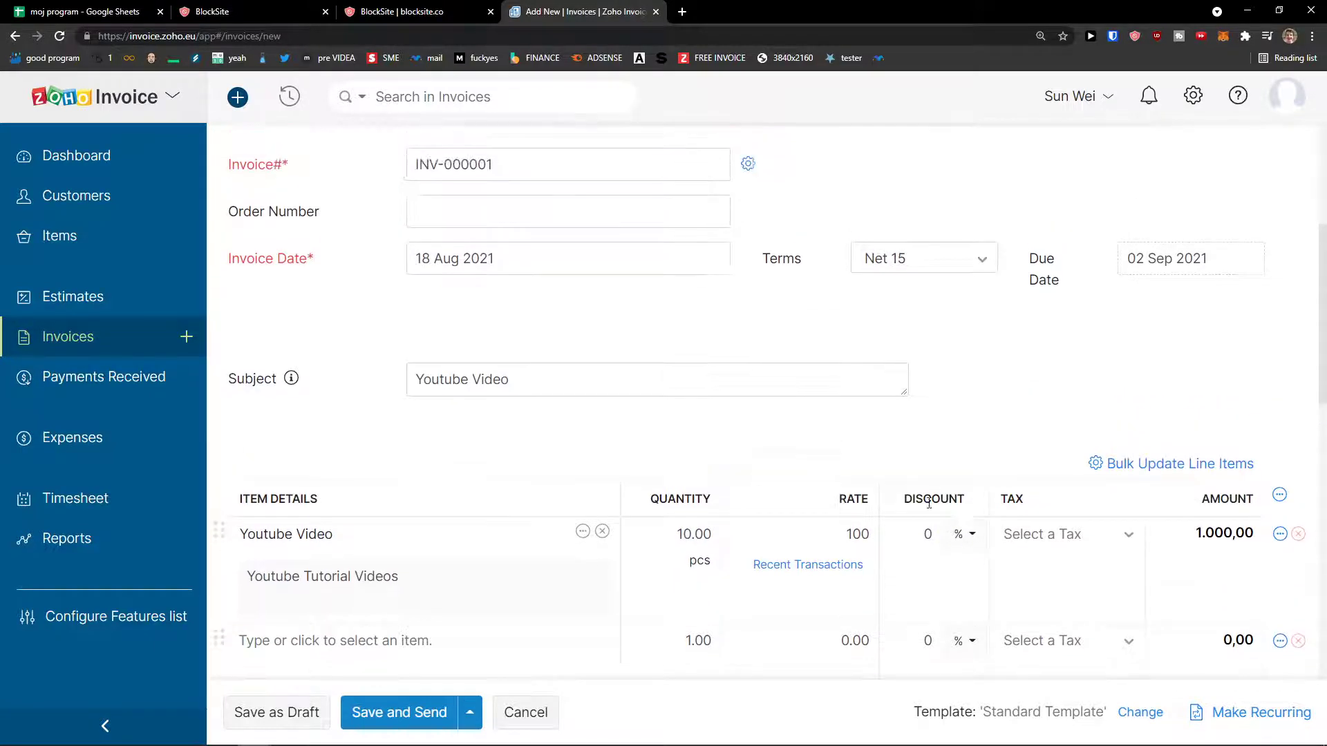
- Check the line's tax options and the payment terms, leaving Net 15
click(1033, 538)
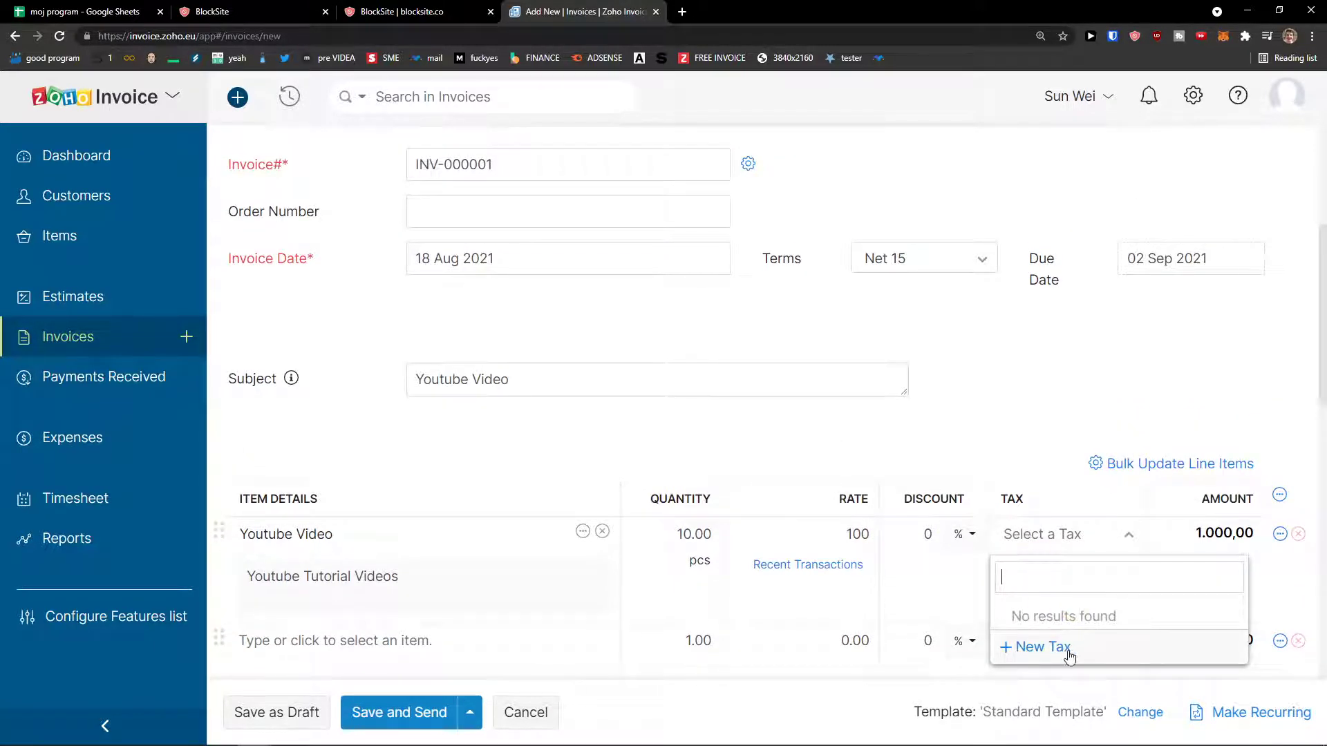
scroll(924, 459, up, 1)
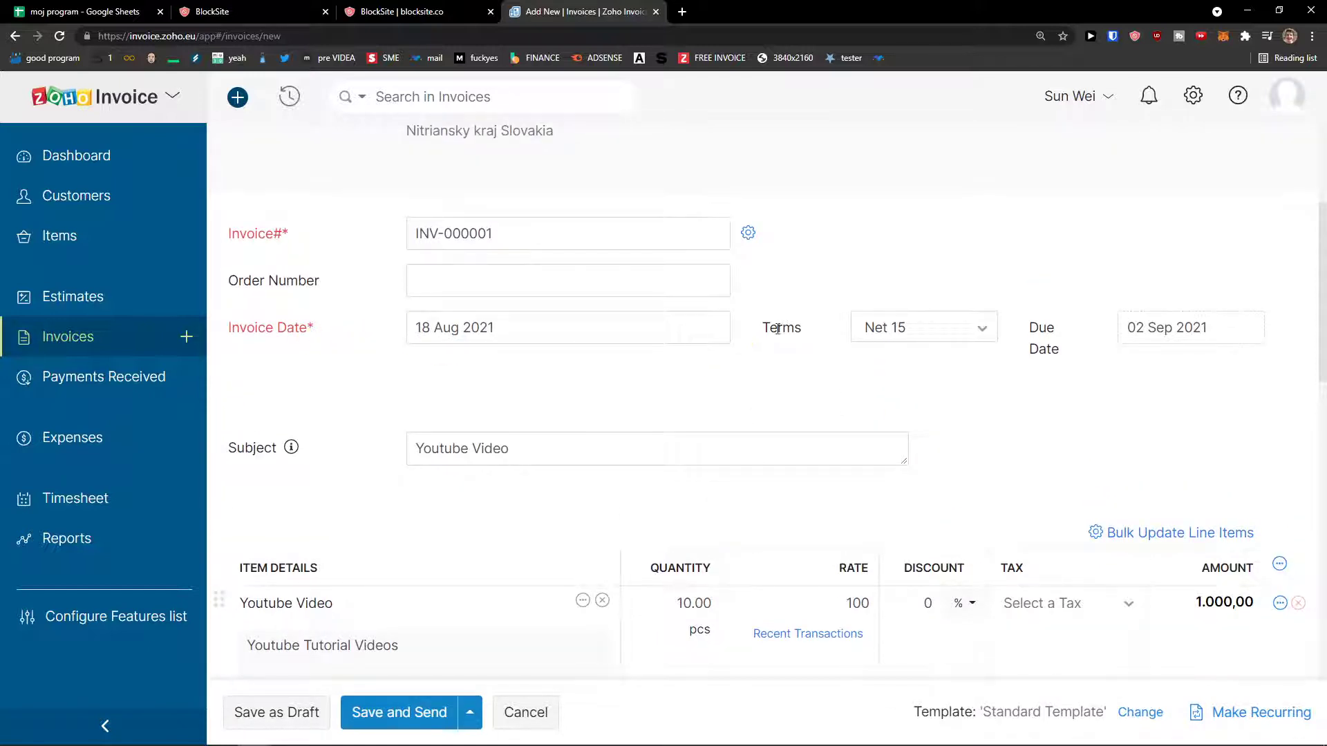
click(927, 335)
click(925, 335)
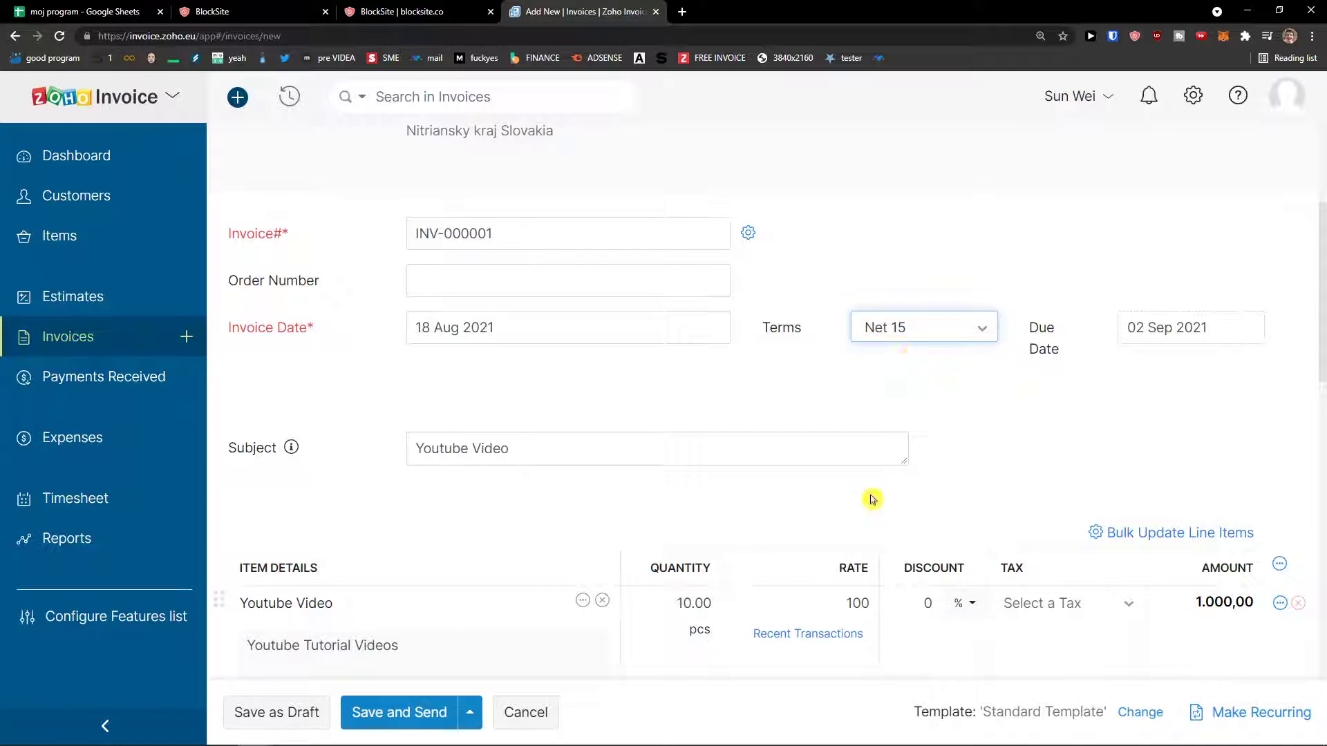
click(899, 336)
click(899, 335)
- Review the invoice totals, checking the 1.000,00 Sub Total
scroll(1134, 333, down, 1)
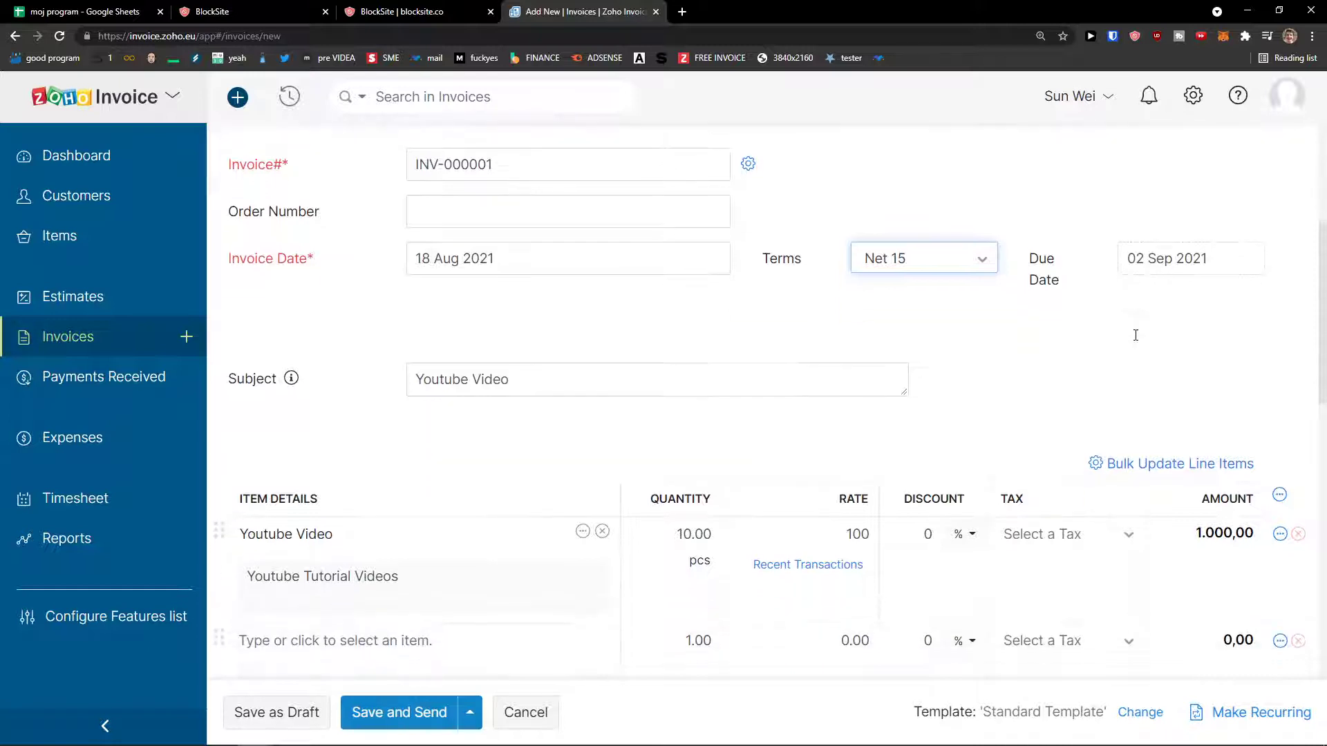
scroll(1106, 343, down, 1)
scroll(1064, 339, up, 1)
scroll(936, 311, down, 3)
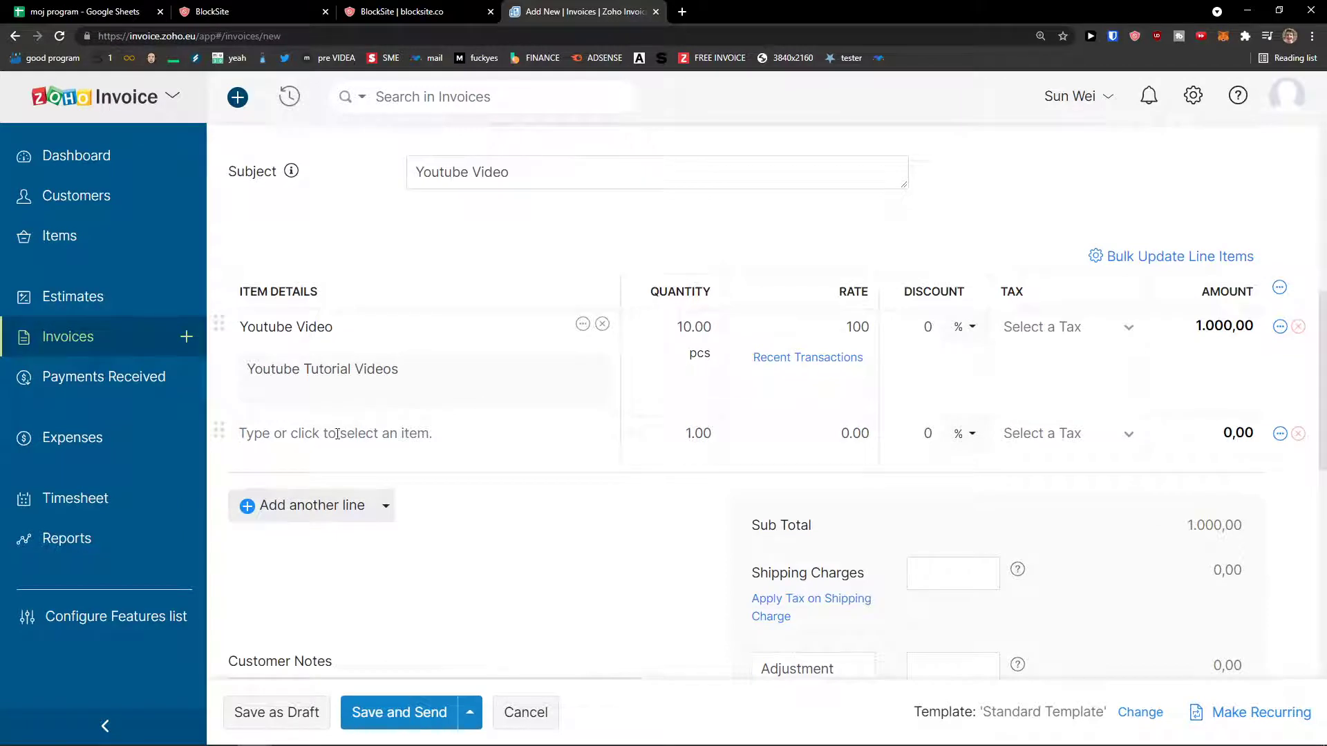
scroll(490, 492, down, 3)
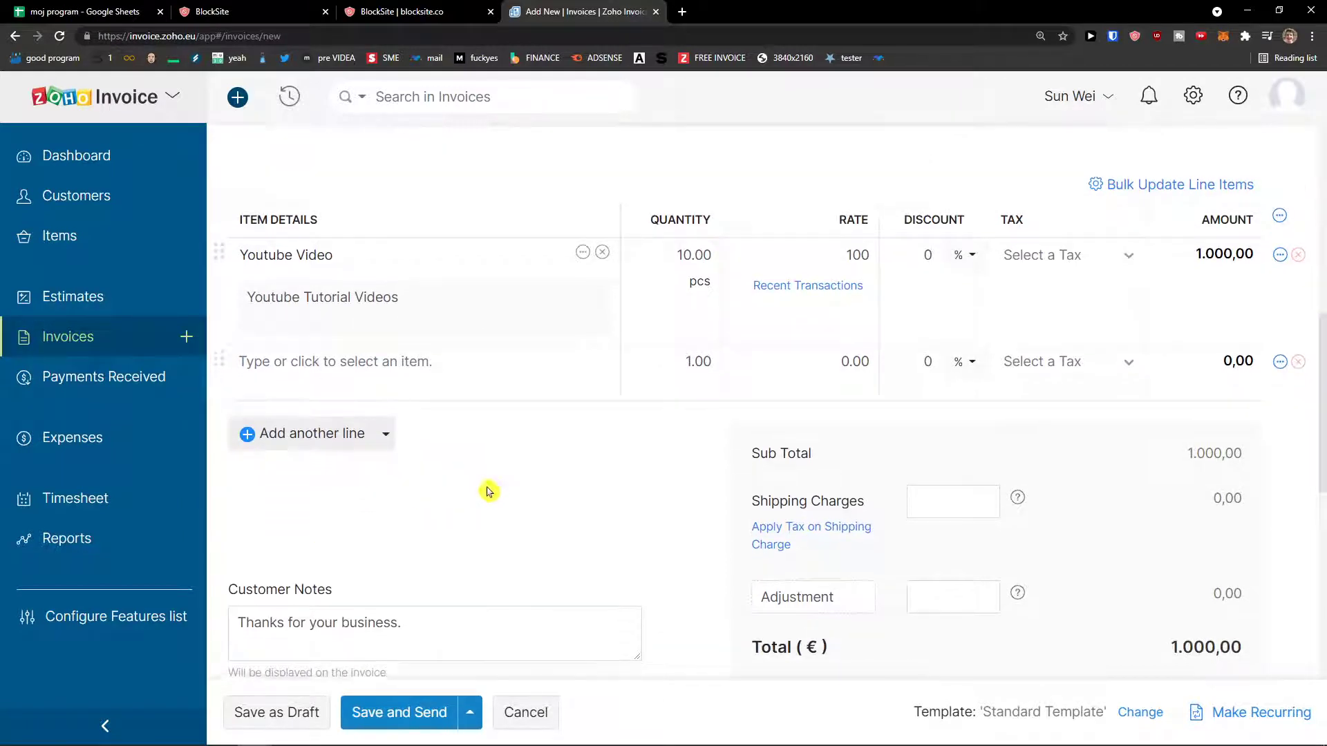
drag(829, 334, 1134, 468)
scroll(1135, 467, down, 1)
click(1134, 468)
- Review Terms & Conditions and untick the customer's contact under Email To
scroll(1043, 459, down, 1)
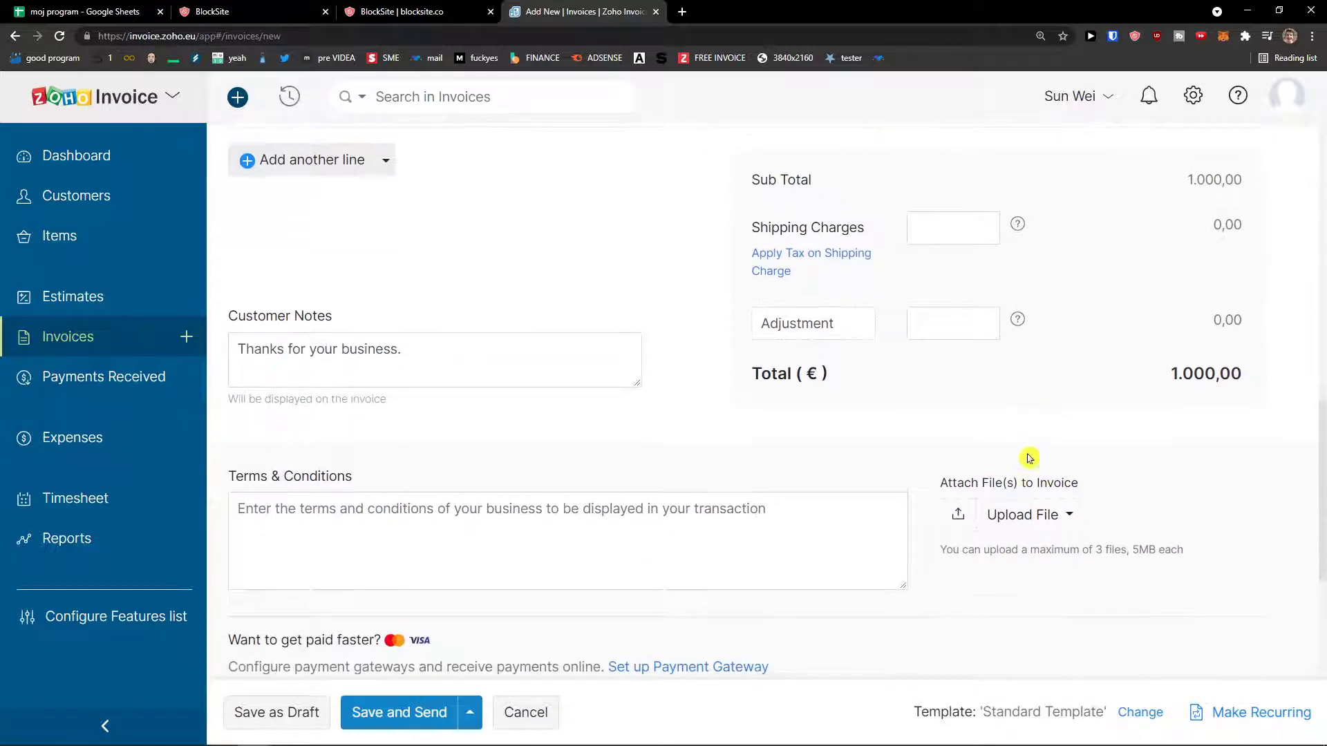
scroll(760, 491, down, 1)
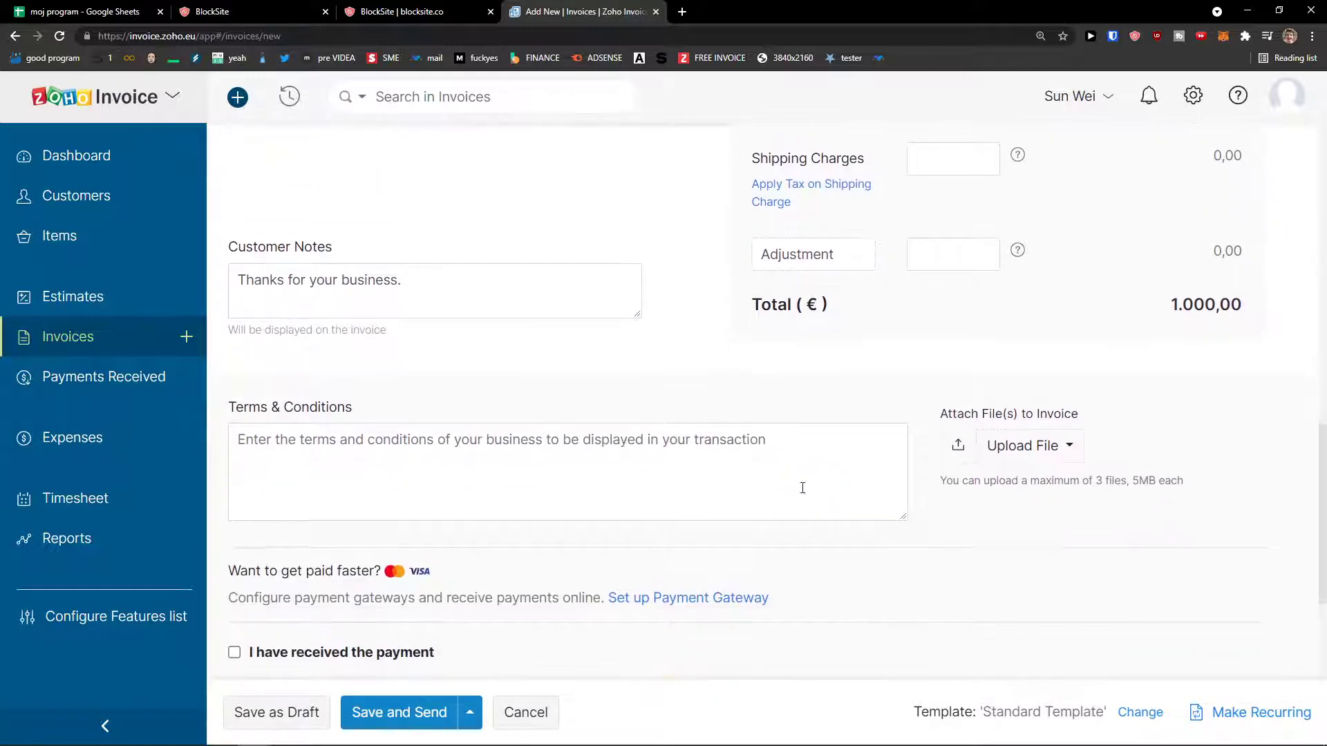
scroll(948, 450, down, 2)
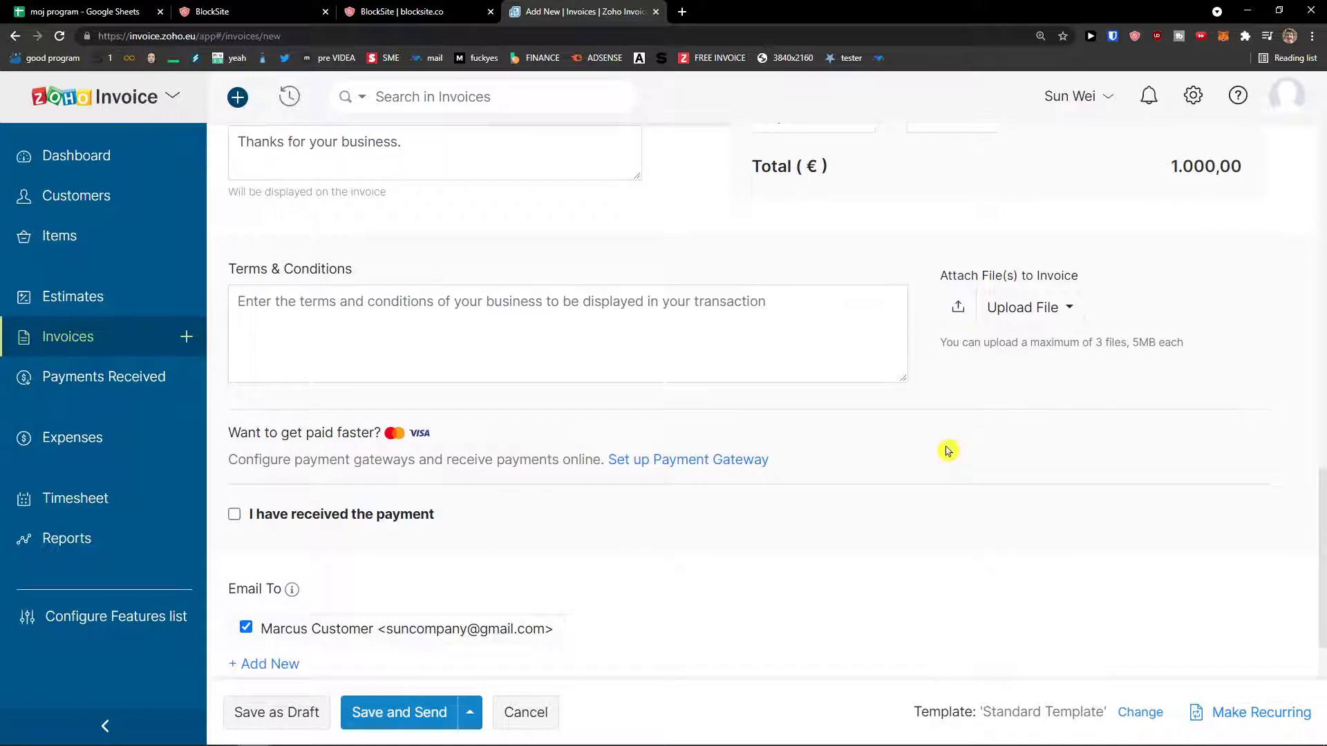
scroll(947, 450, up, 2)
scroll(928, 450, down, 2)
scroll(542, 512, up, 2)
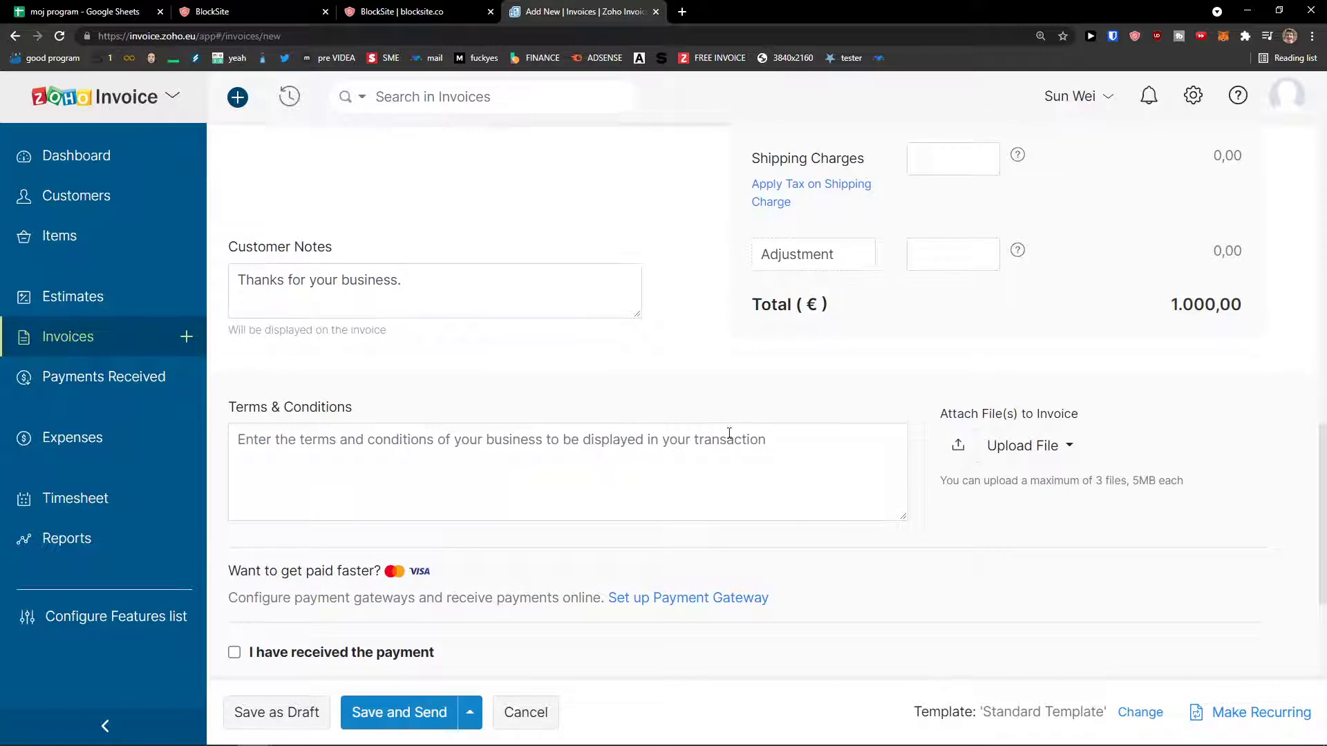
click(784, 438)
scroll(705, 474, down, 3)
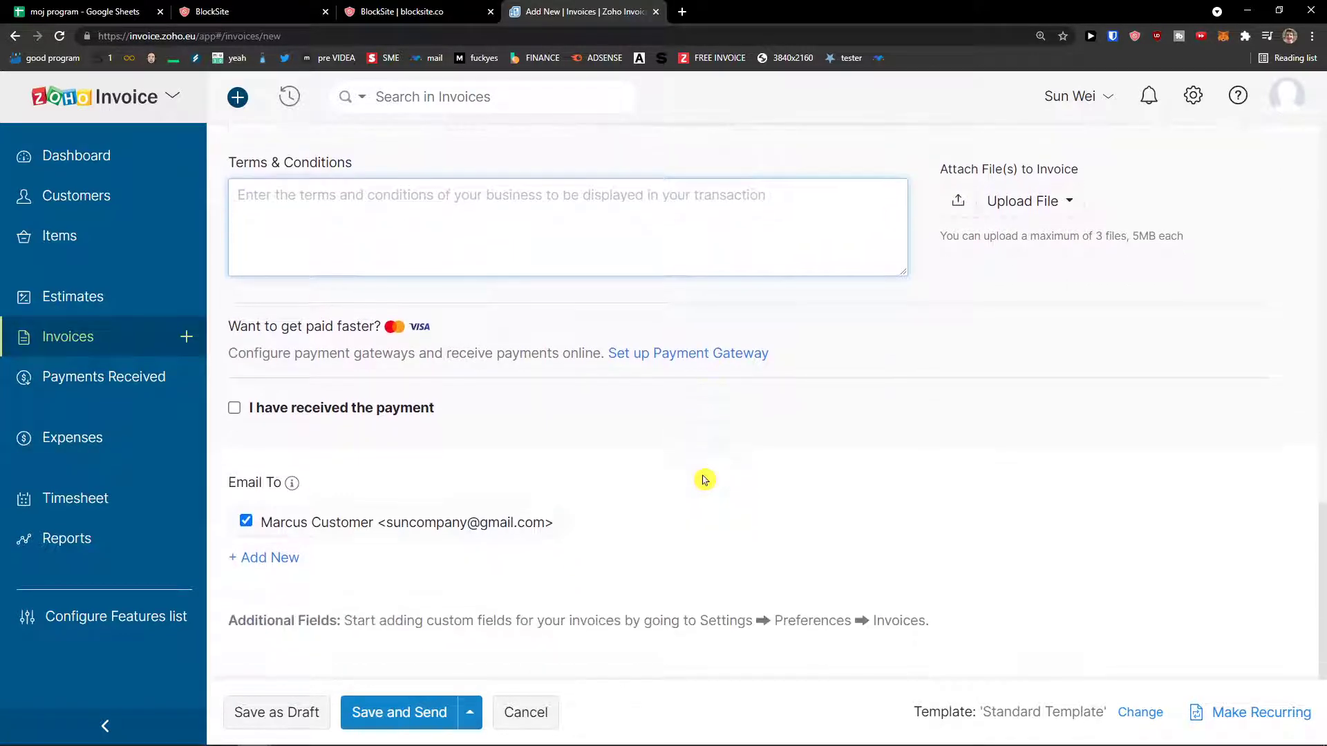
click(246, 520)
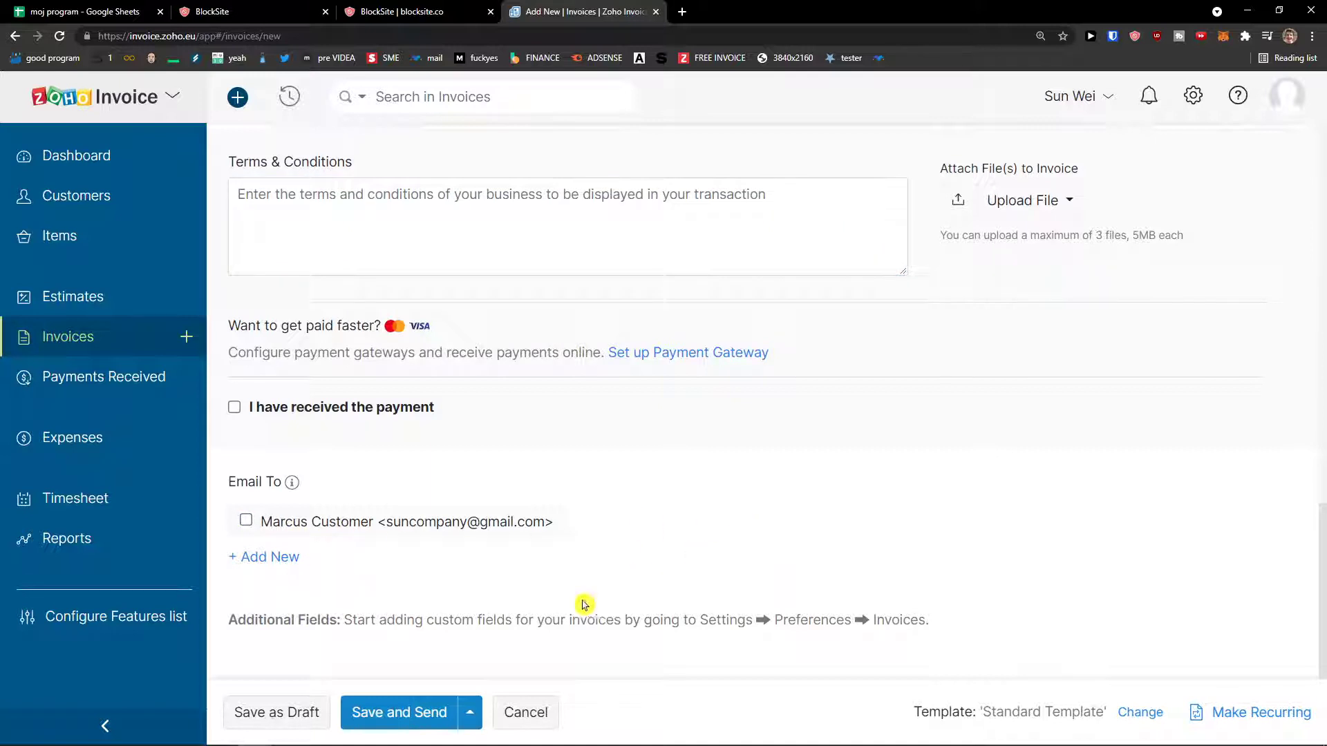
- Save the invoice using Save and Print with One Copy, then close the print preview
click(472, 716)
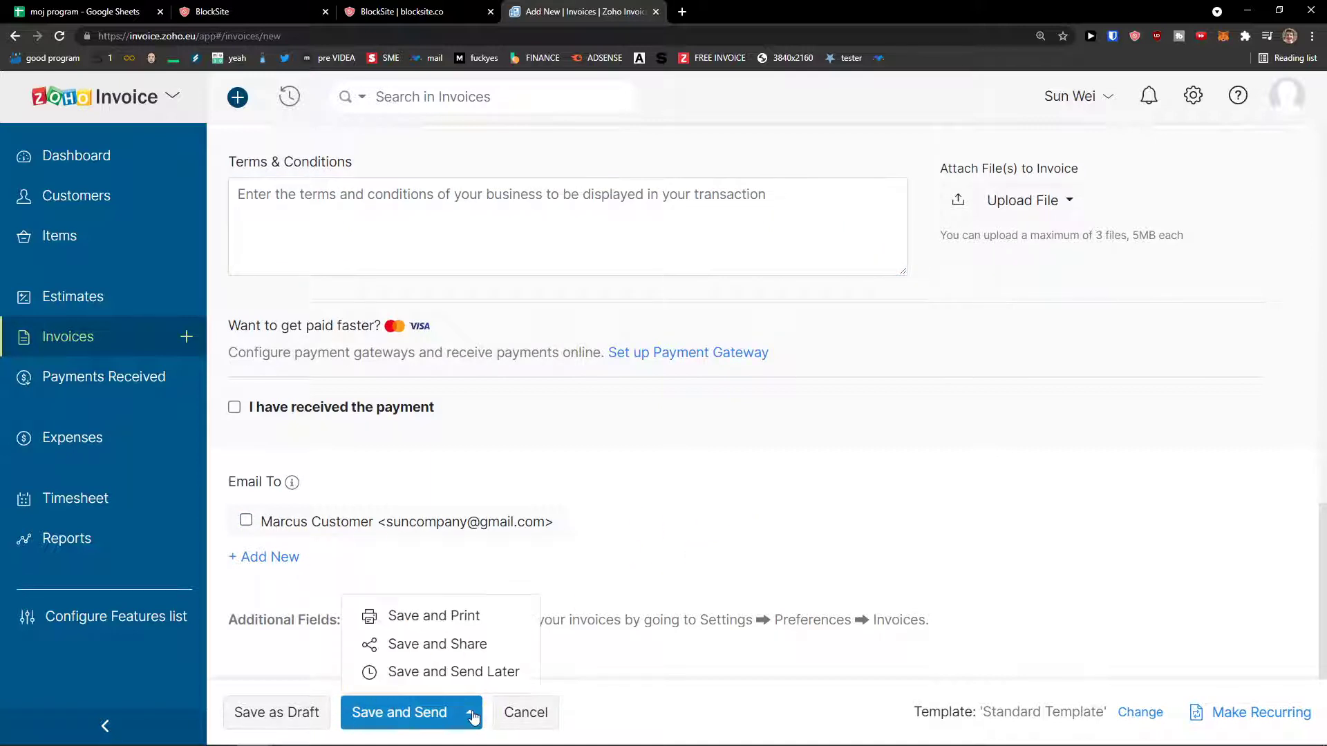
click(499, 618)
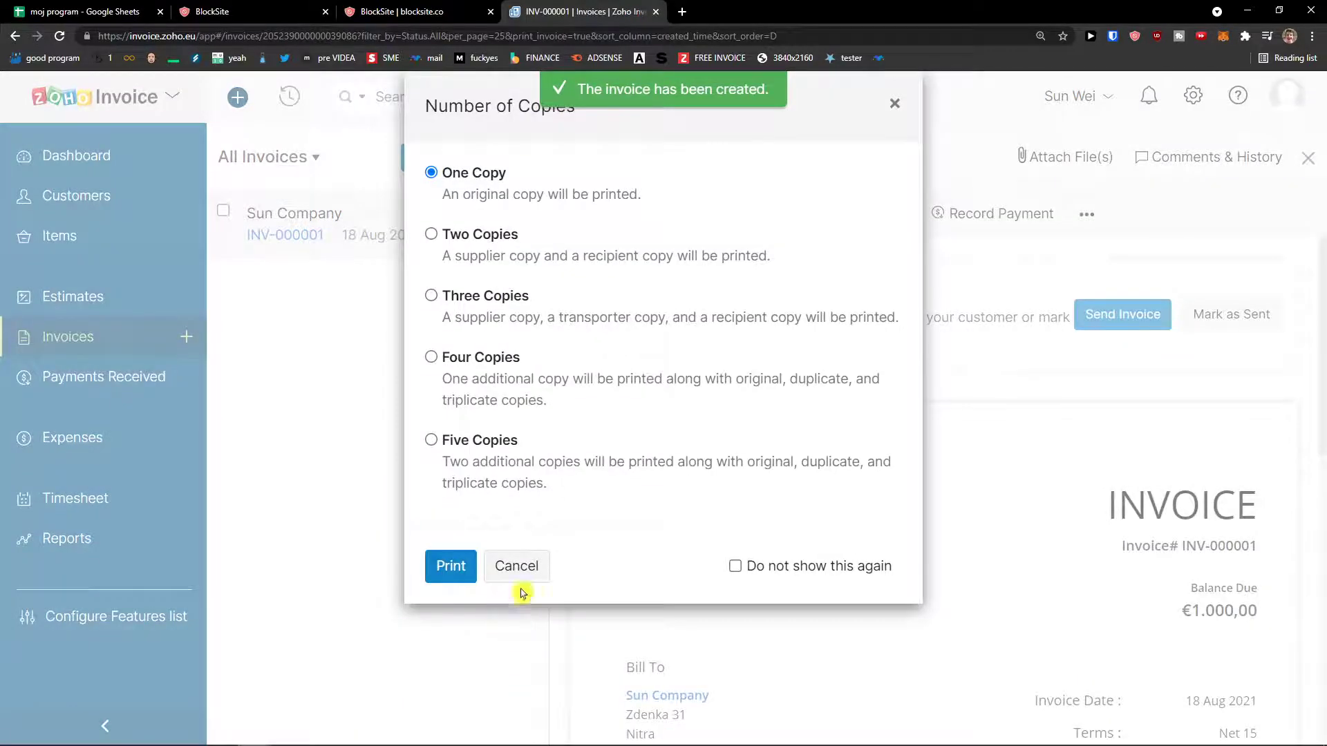
click(450, 566)
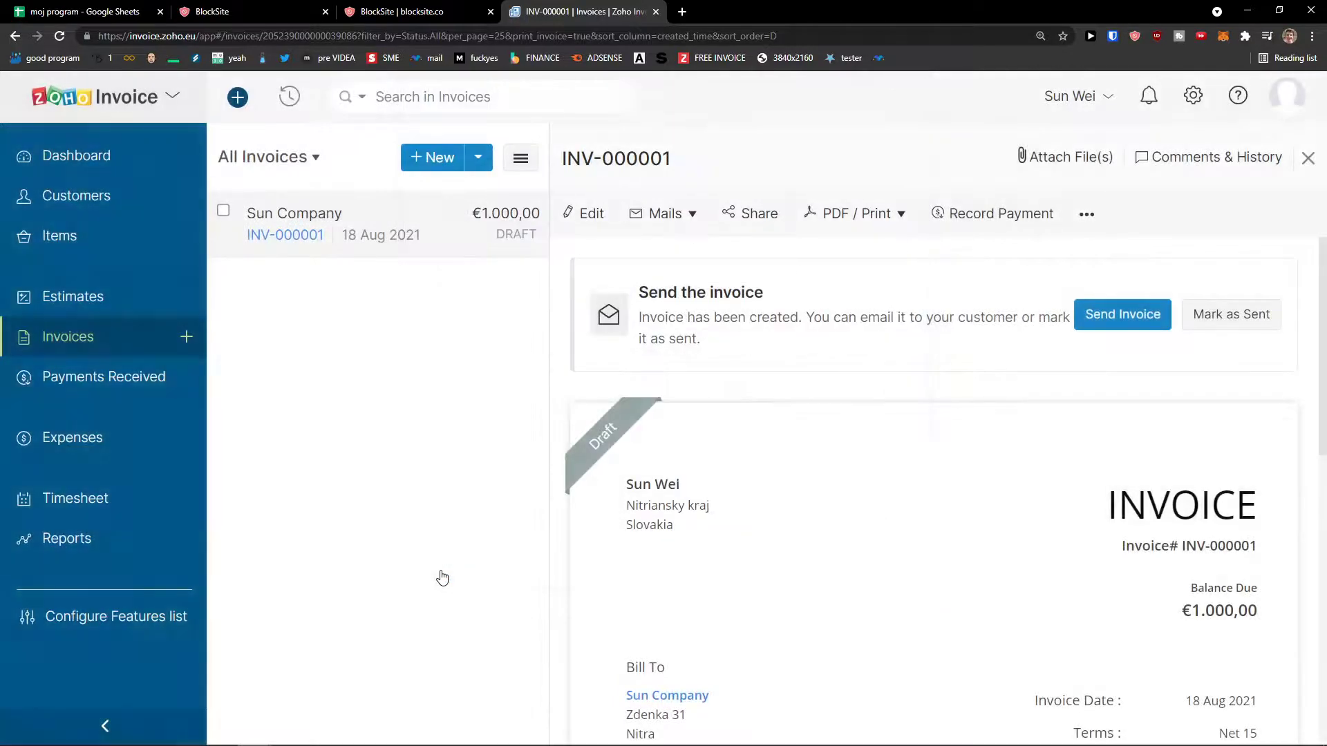
scroll(494, 525, down, 8)
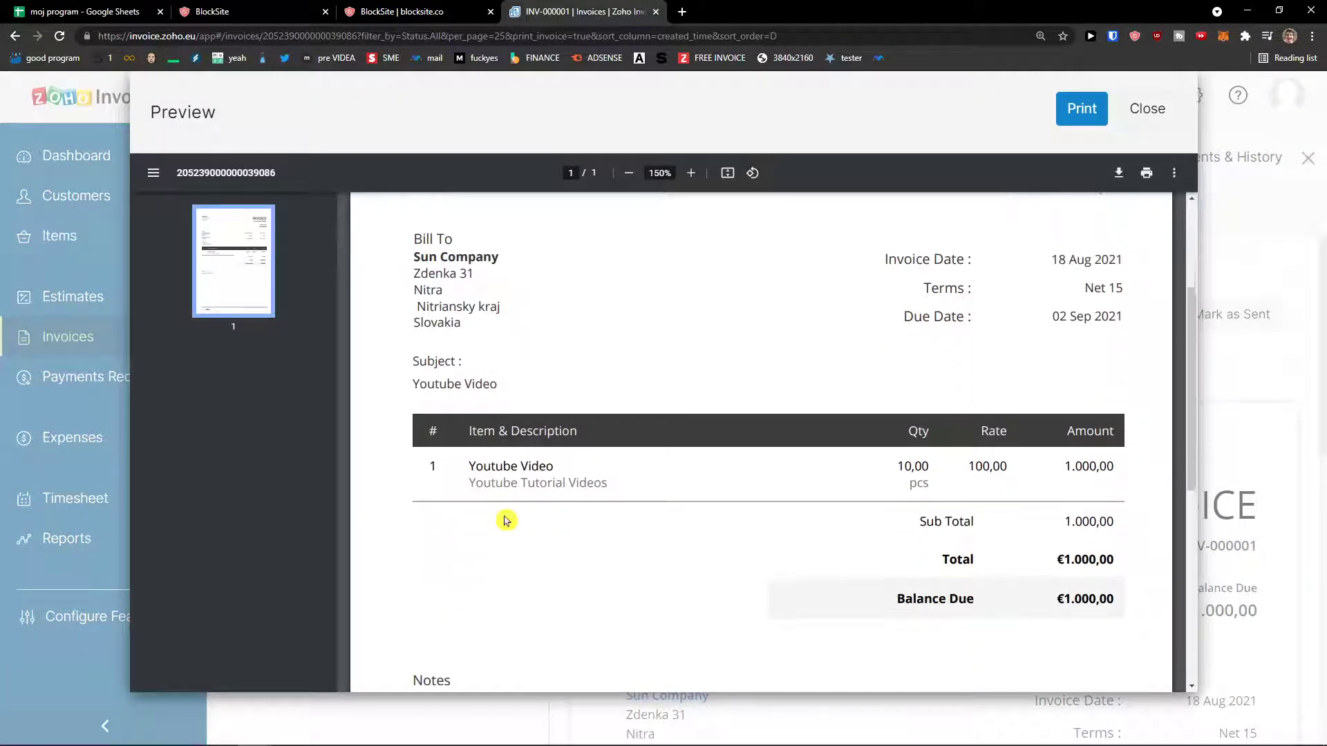
scroll(503, 515, up, 8)
scroll(502, 515, down, 3)
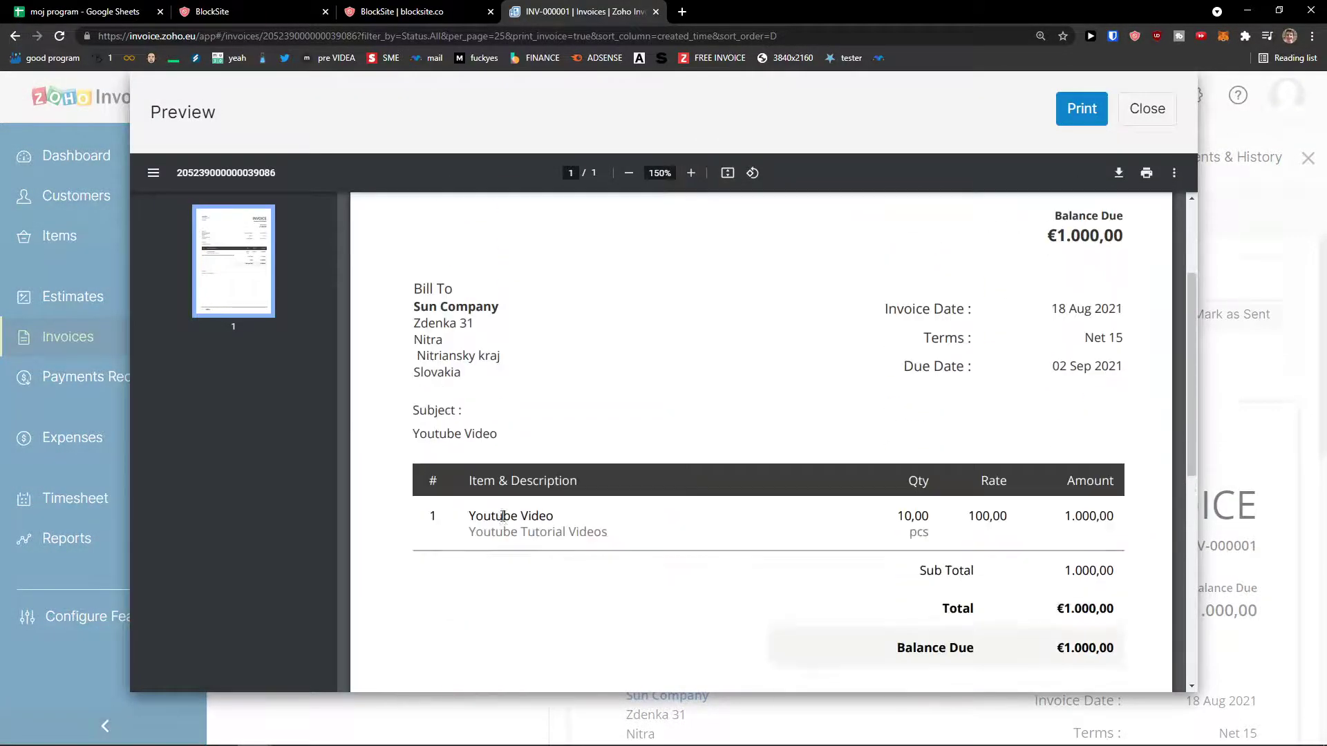
scroll(498, 518, up, 3)
scroll(498, 519, down, 5)
scroll(497, 521, up, 6)
scroll(497, 521, down, 2)
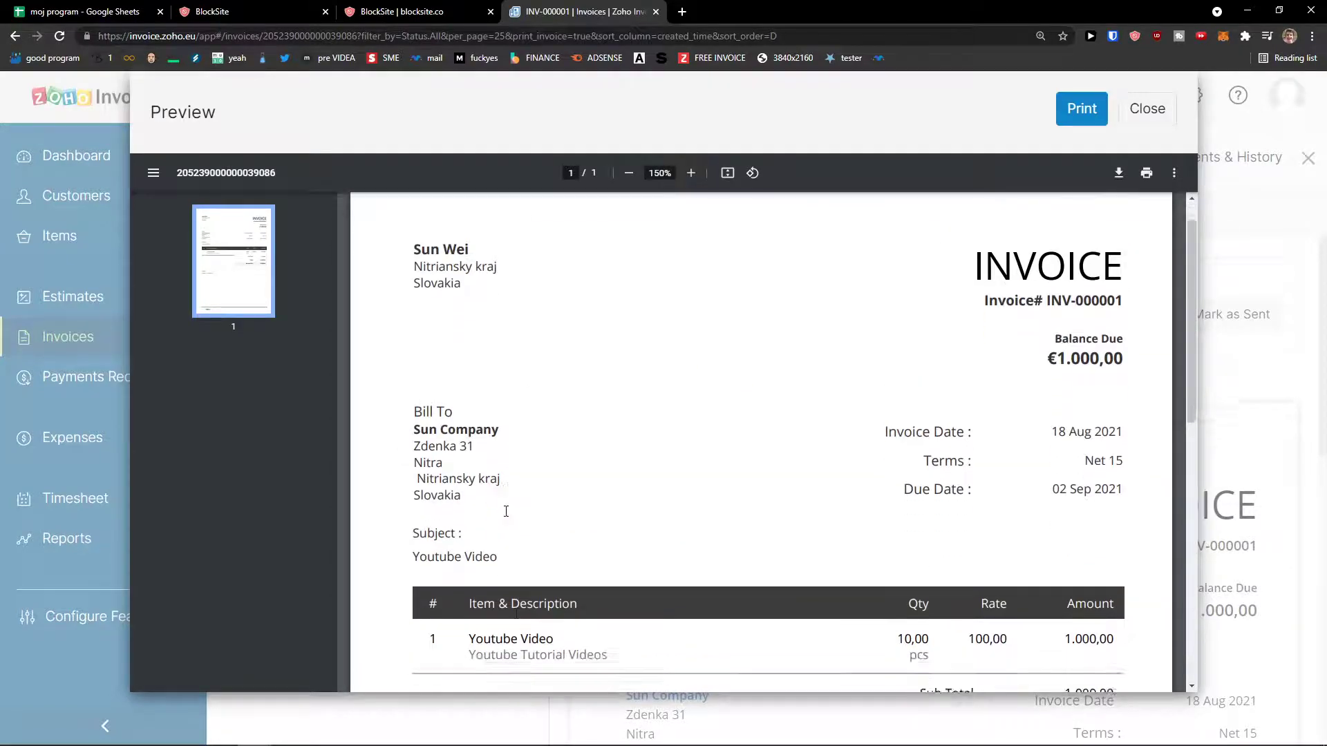
scroll(622, 449, up, 2)
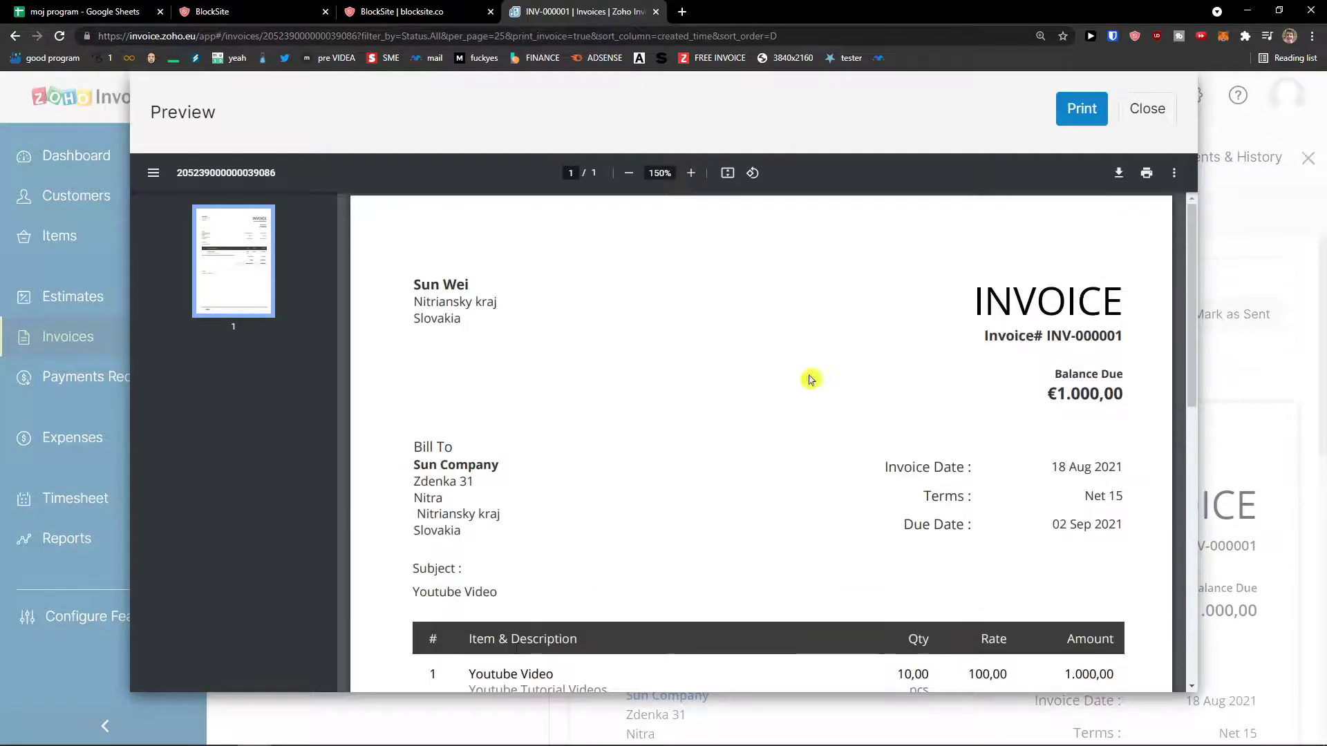
click(1149, 111)
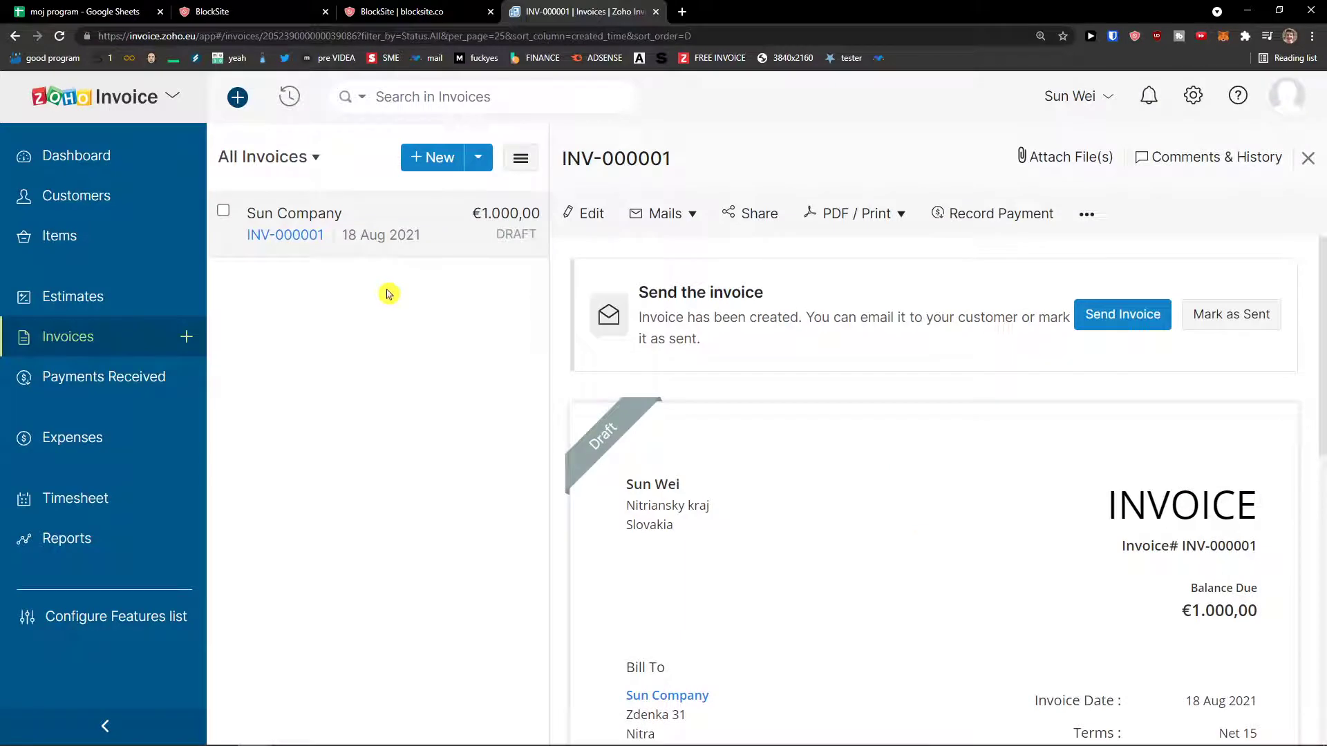
scroll(786, 346, down, 3)
scroll(756, 363, up, 2)
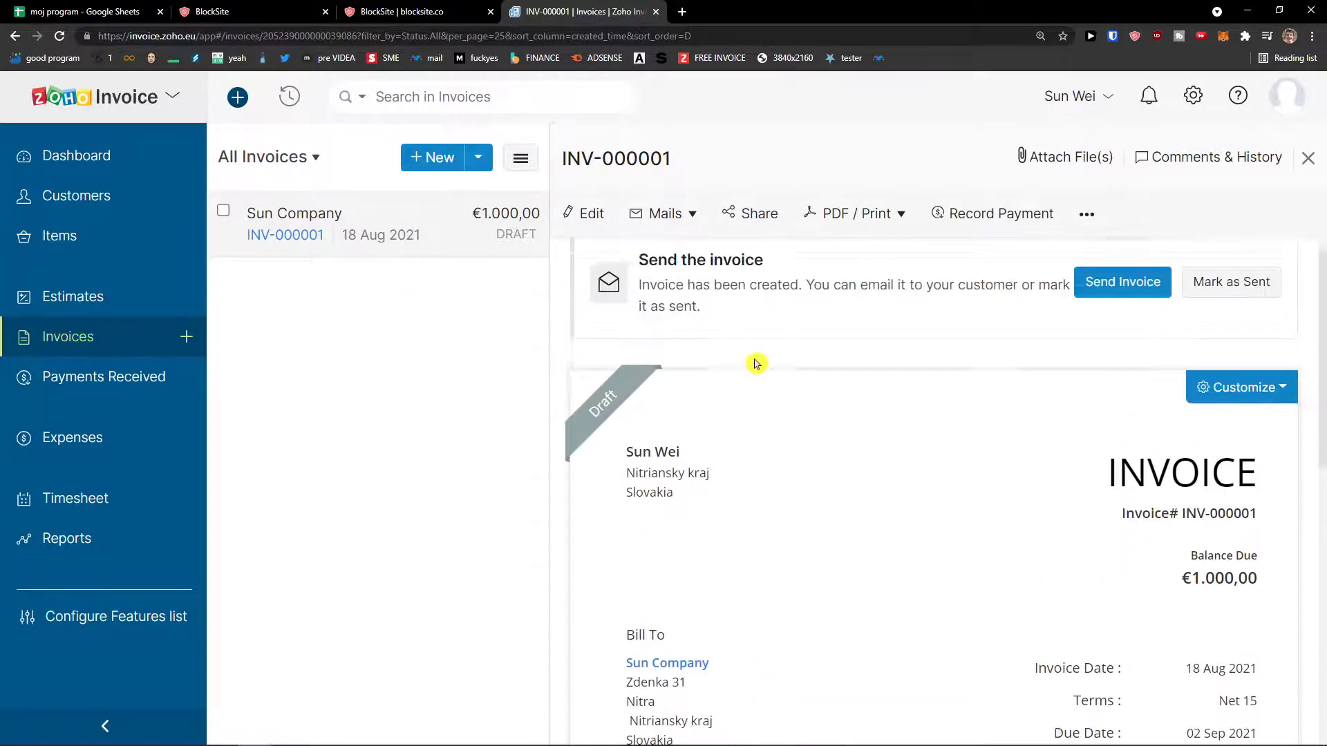
click(1220, 426)
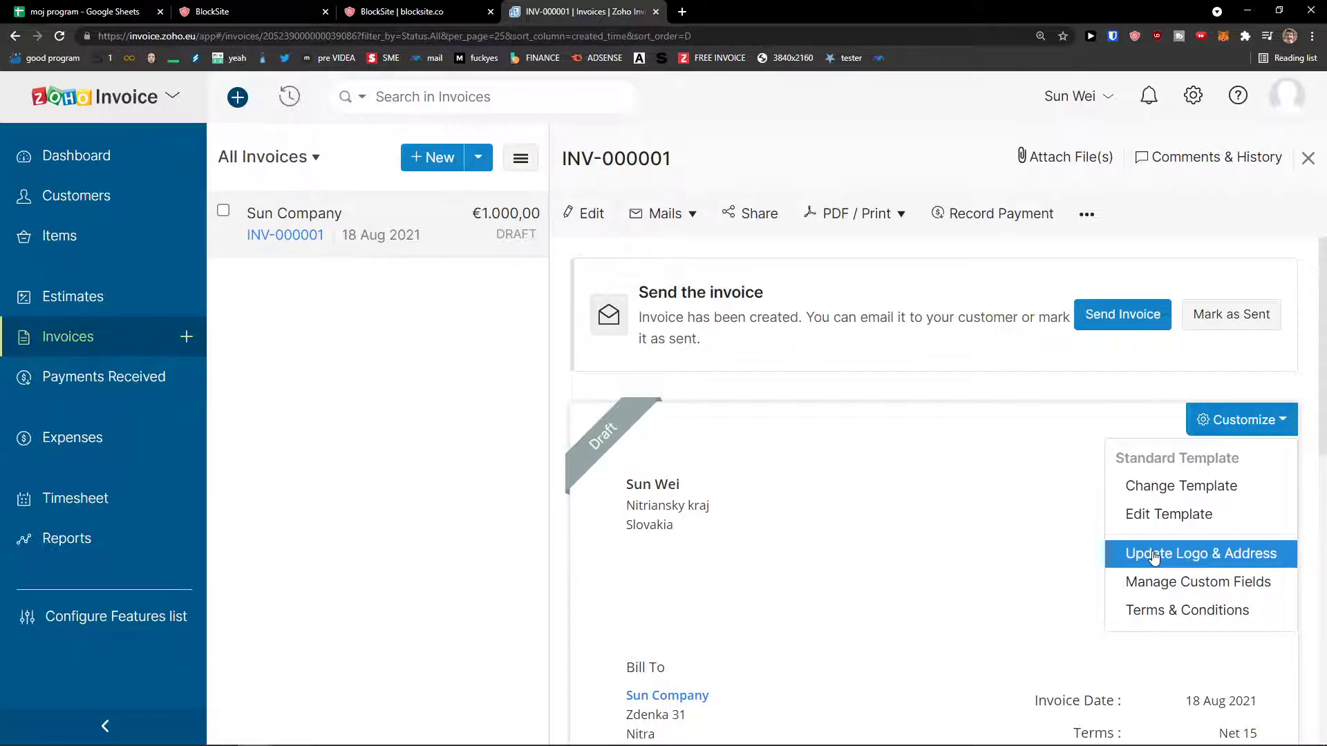
click(1200, 418)
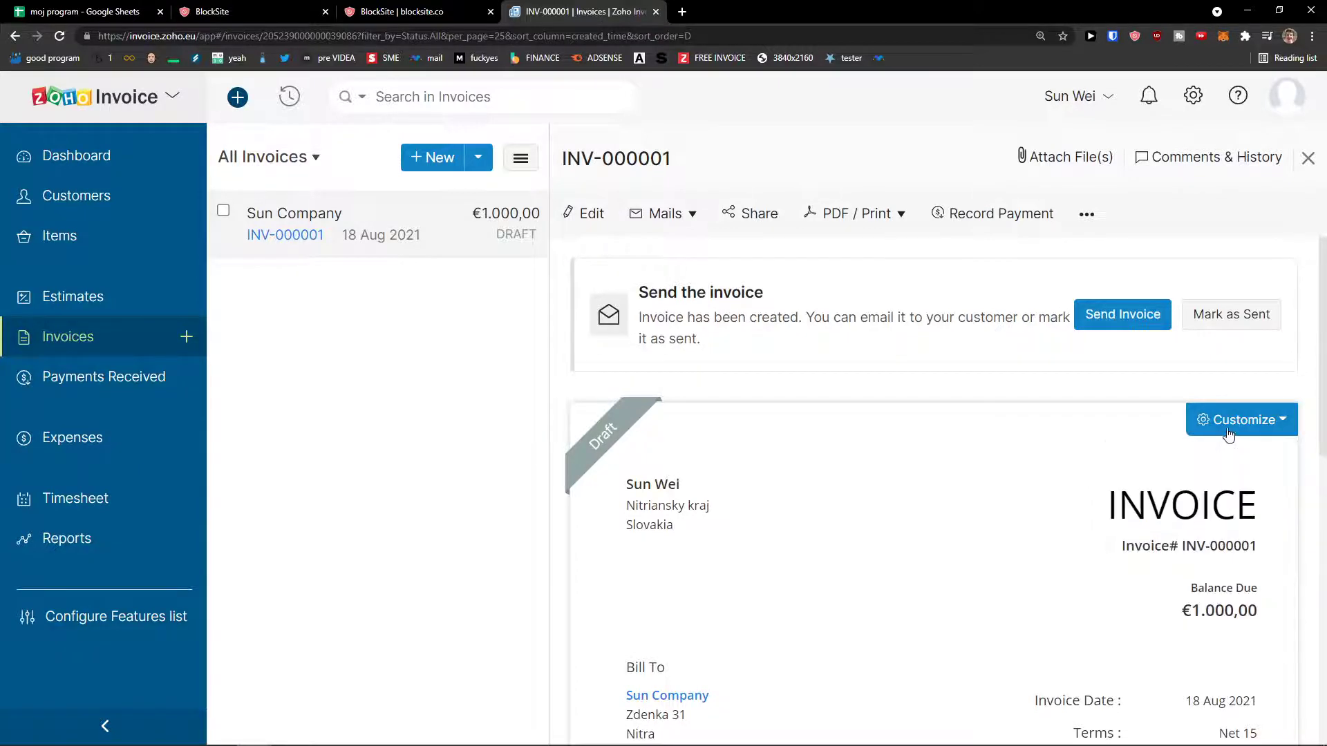
click(1200, 419)
click(1185, 484)
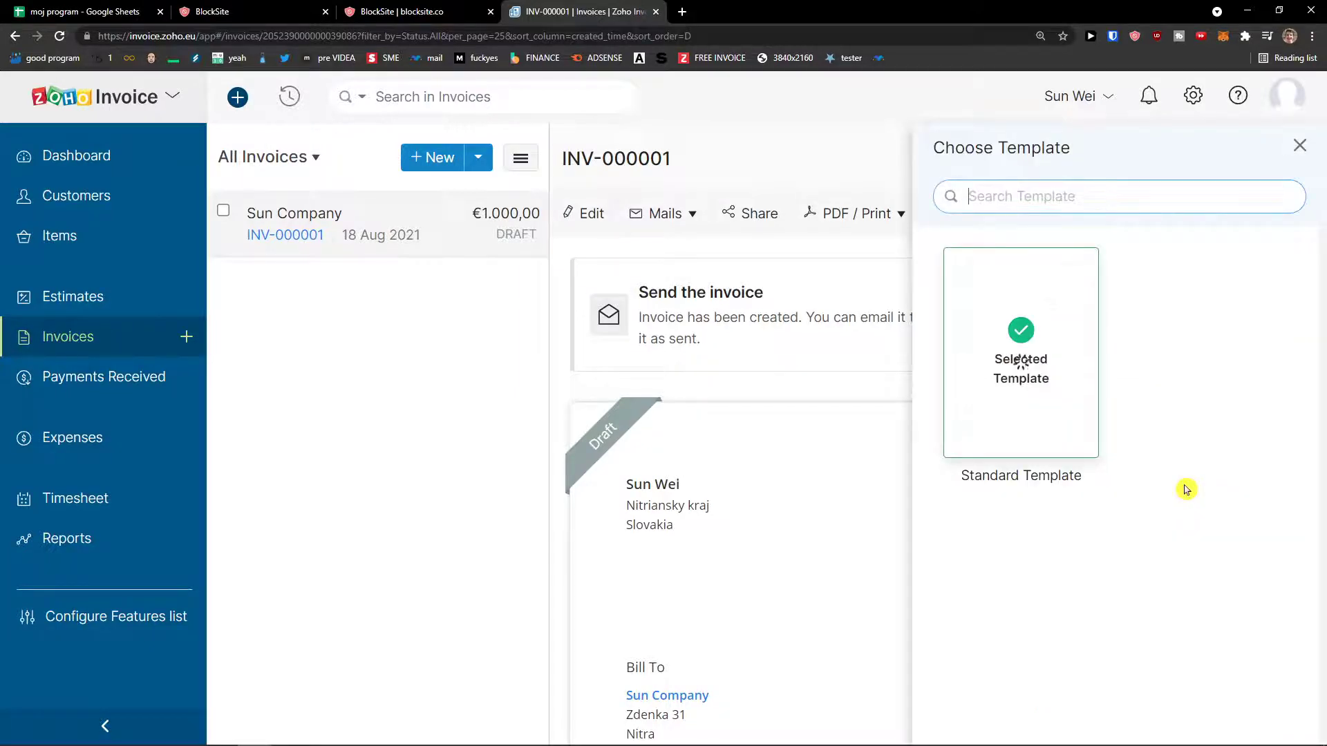
click(1292, 149)
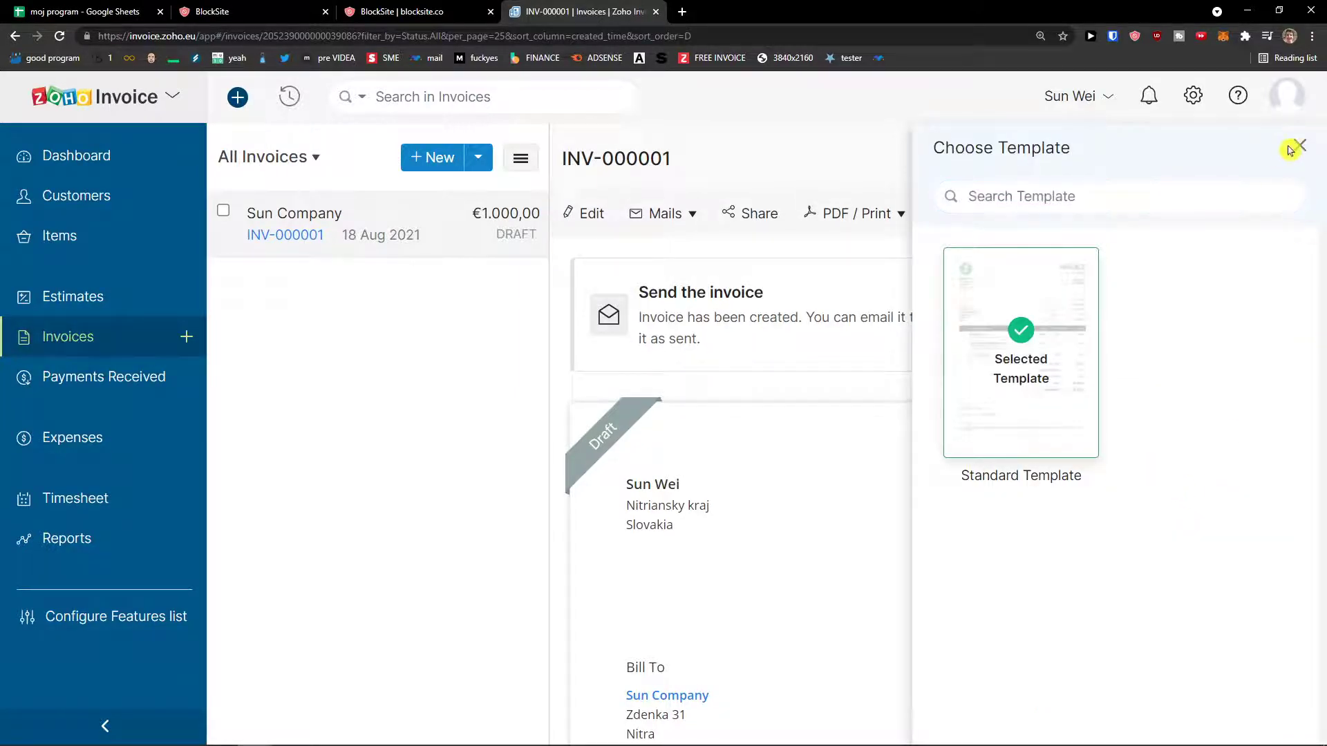
click(1217, 420)
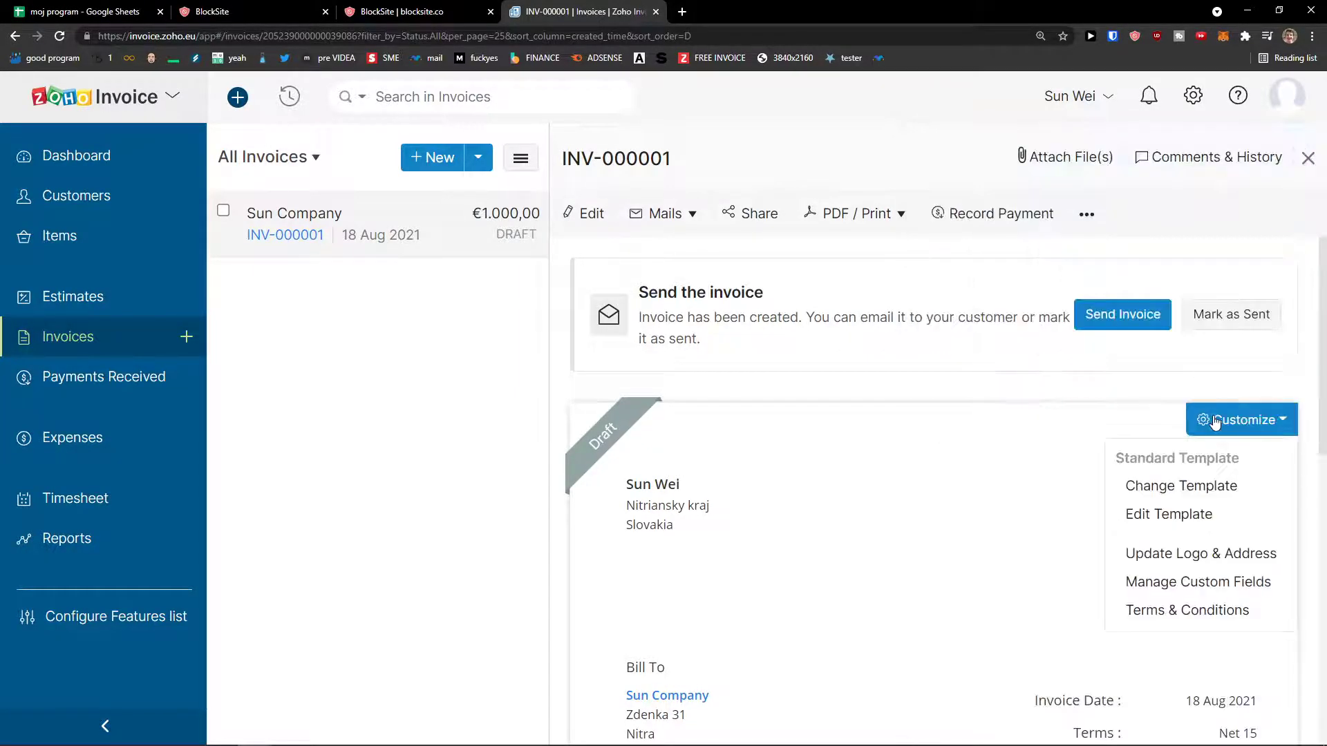
click(1202, 520)
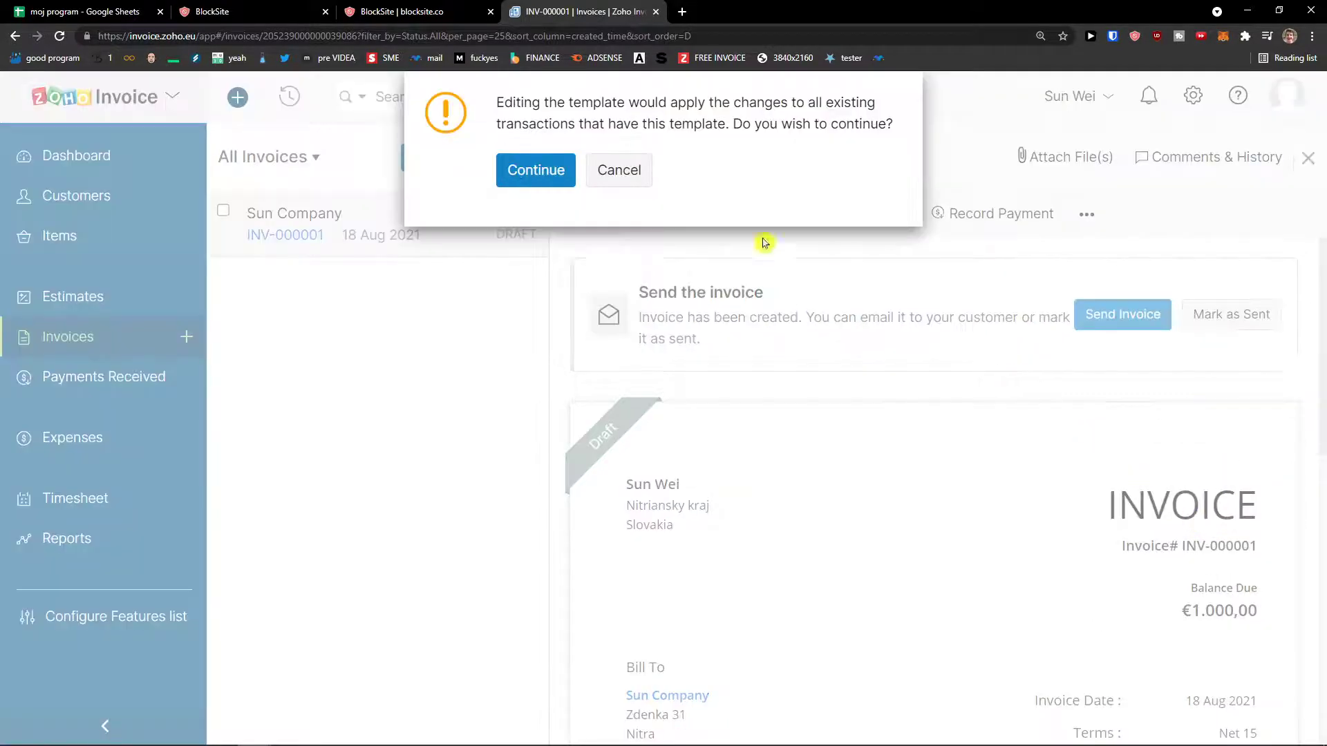
click(626, 177)
click(1216, 434)
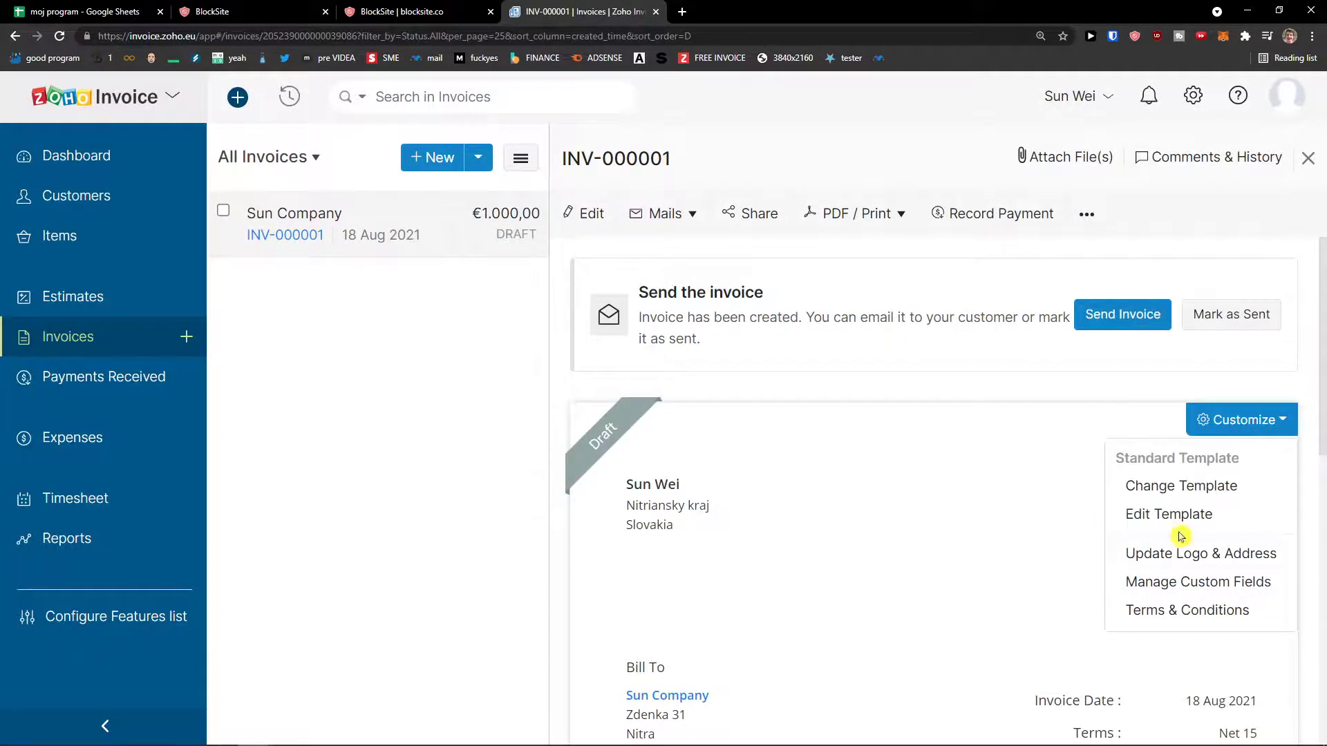
- Upload an organization logo image under Update Logo & Address and save it
click(1164, 552)
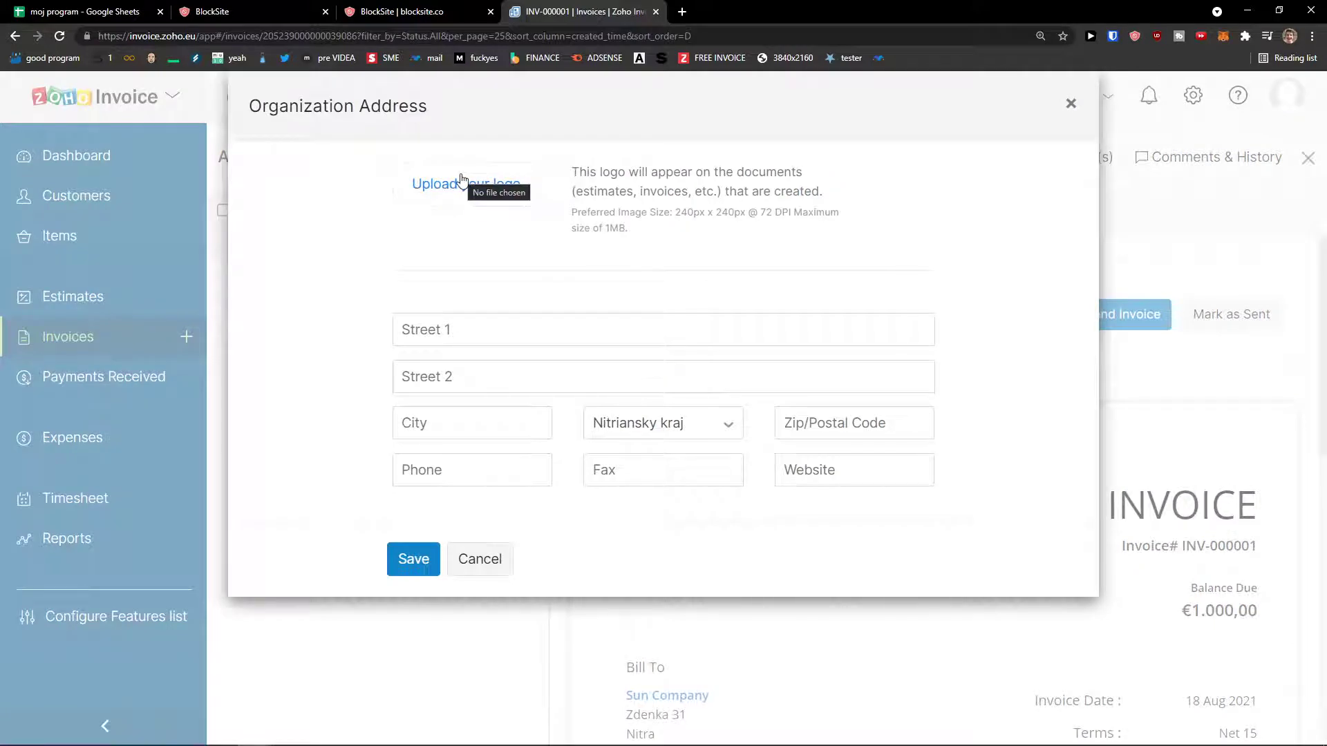
click(459, 185)
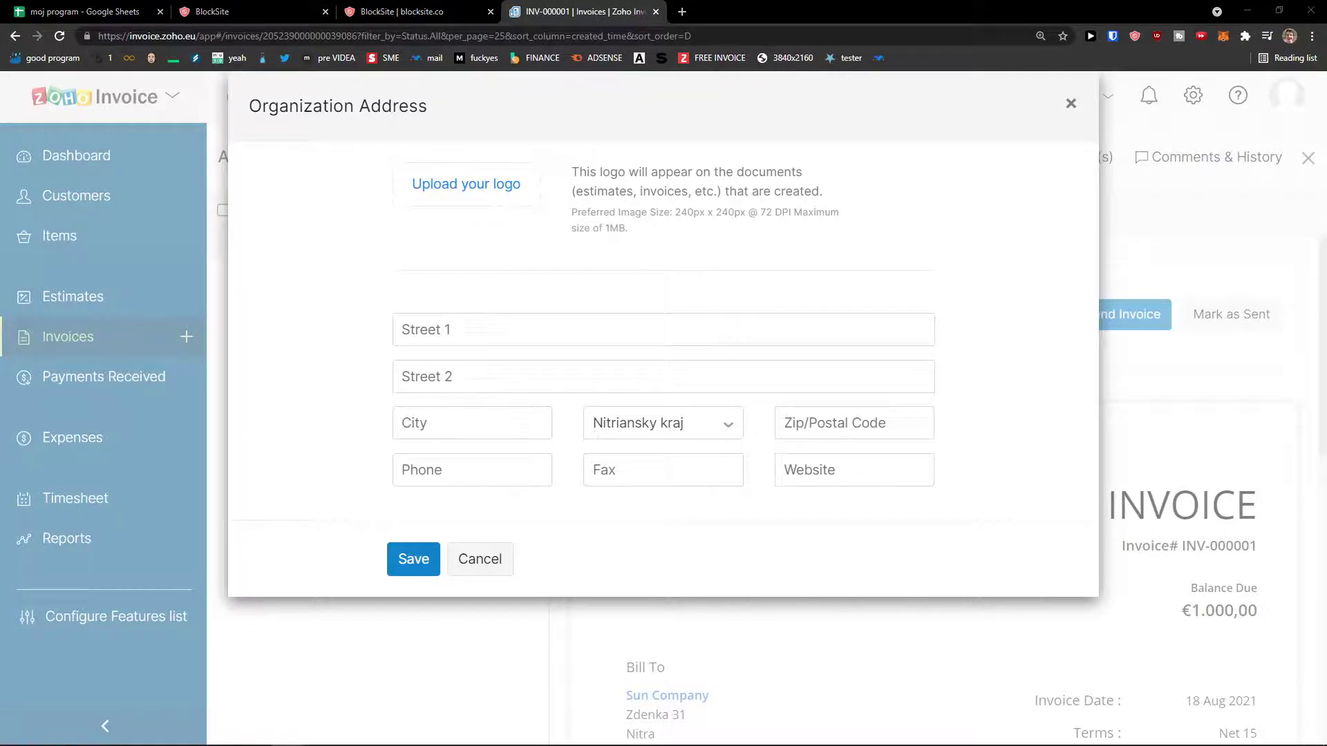
click(412, 562)
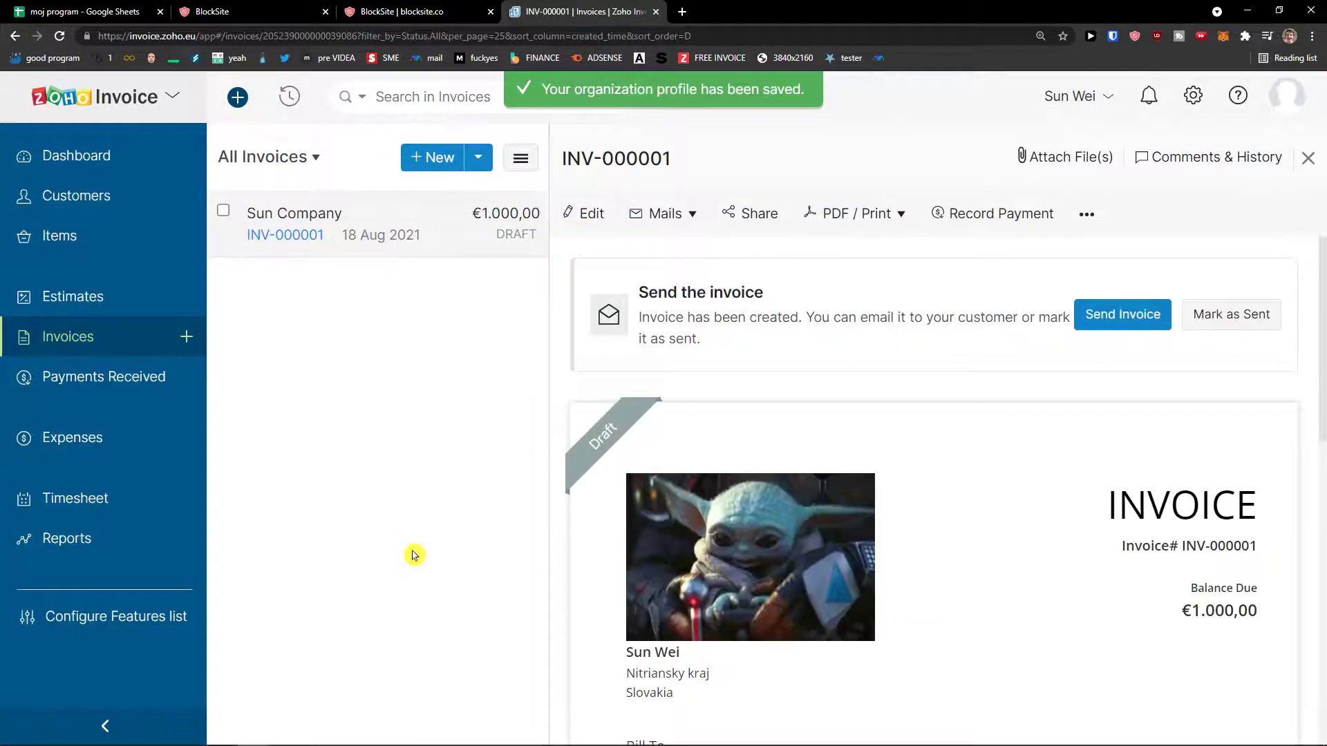
scroll(615, 533, down, 10)
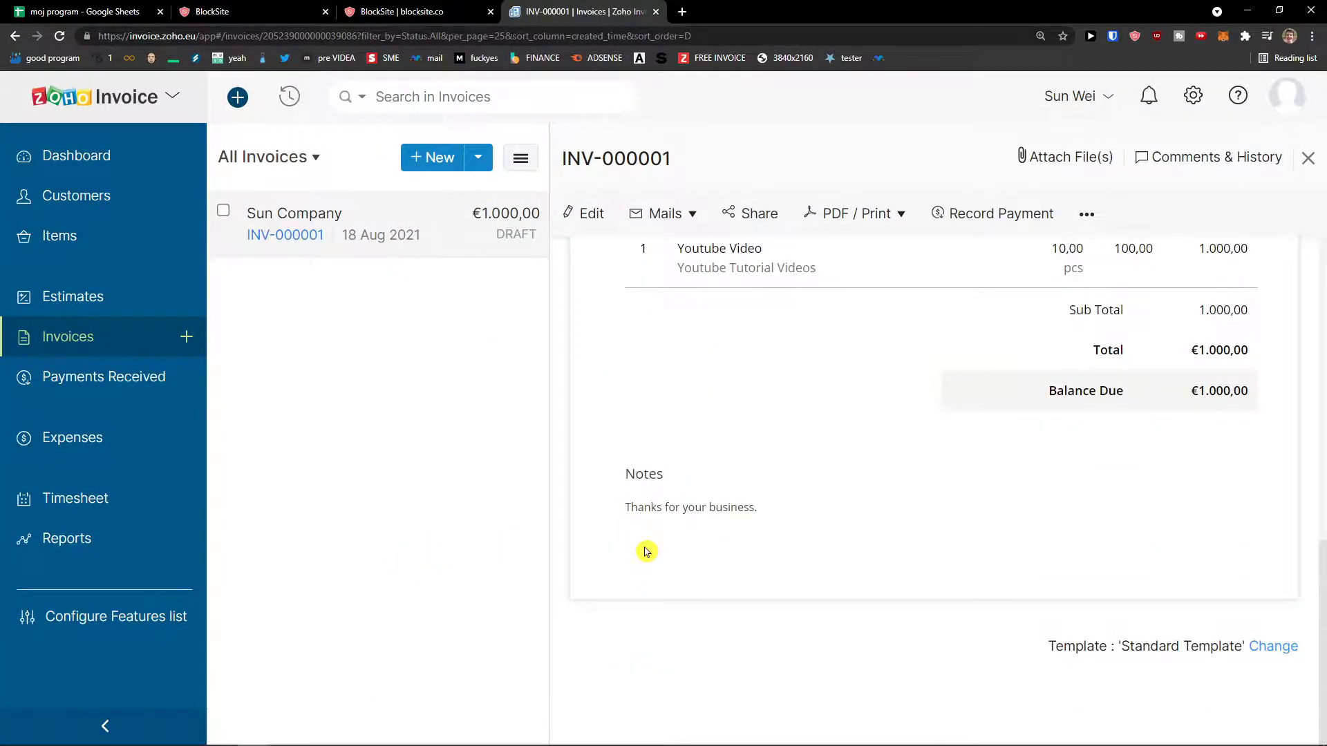
- Download INV-000001 as a PDF, open INV-000001.pdf, then return to the invoice tab
scroll(642, 425, up, 10)
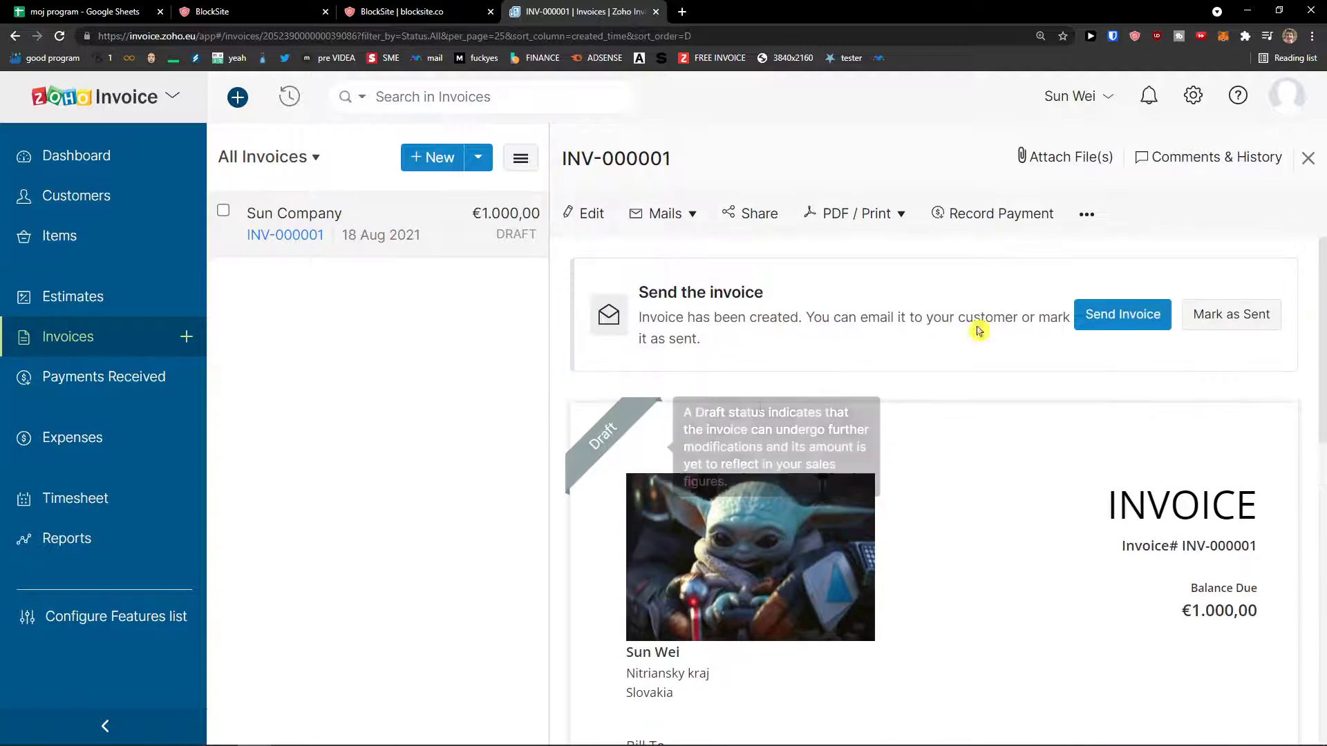
click(874, 214)
click(853, 254)
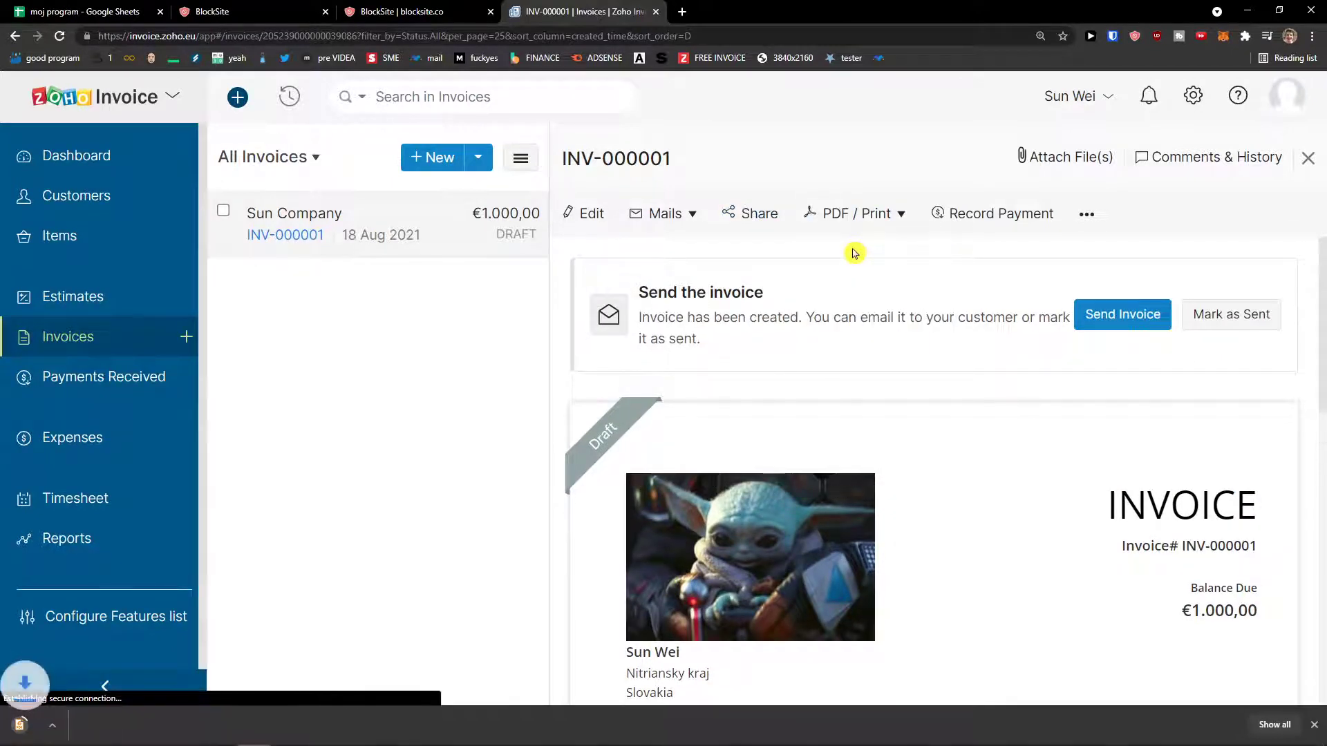
click(87, 724)
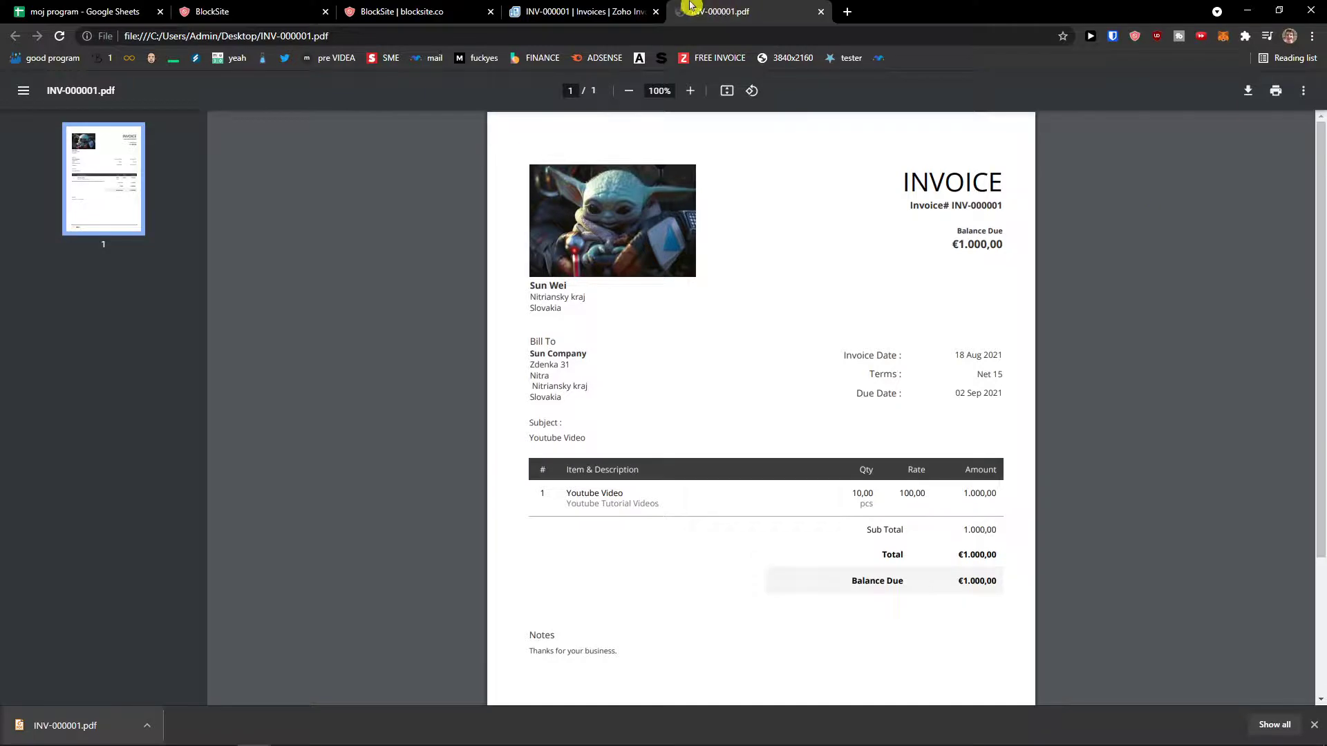
click(626, 11)
click(666, 219)
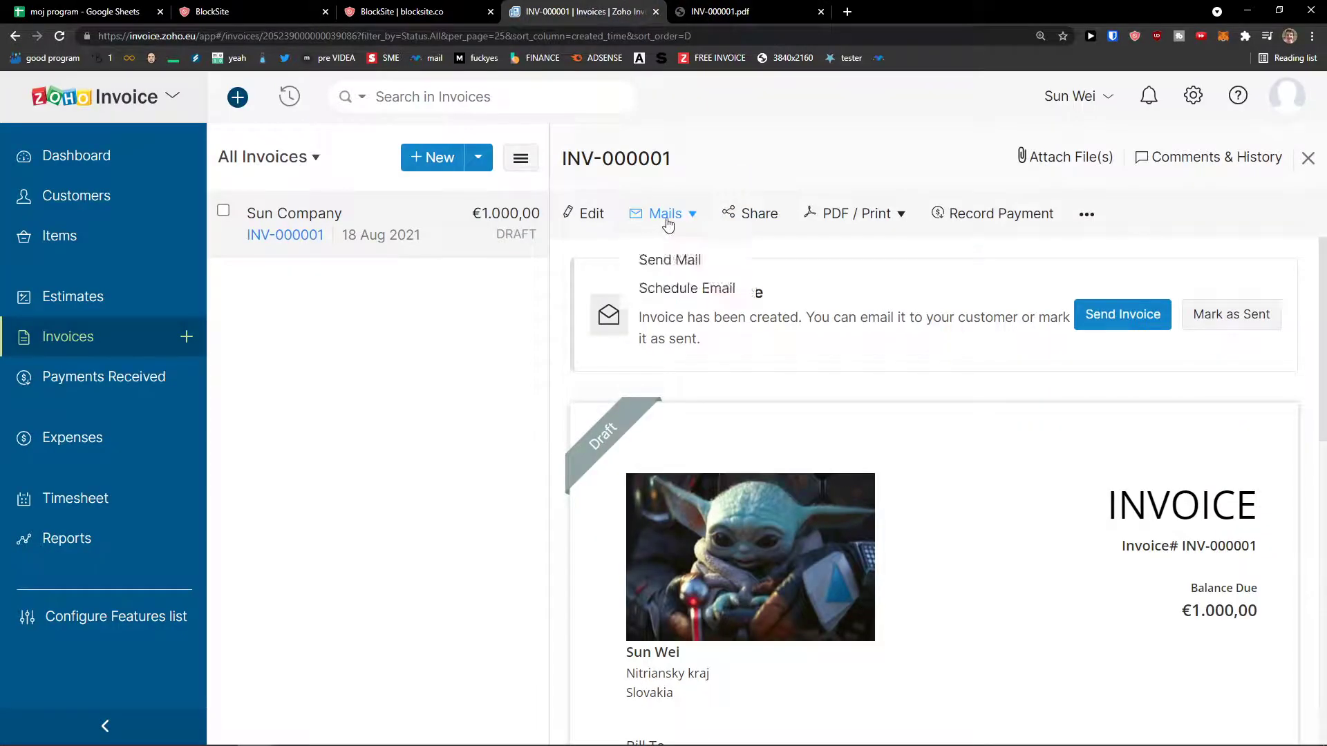
click(906, 215)
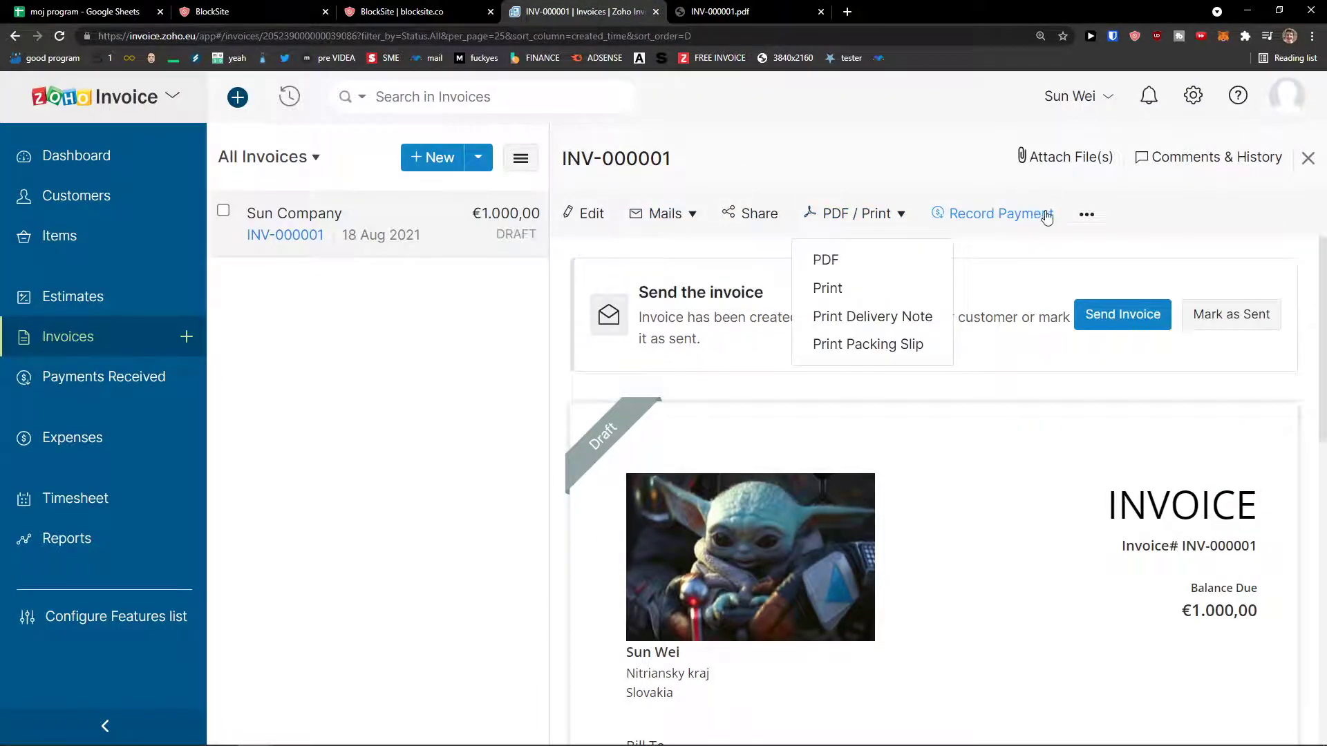
click(1087, 214)
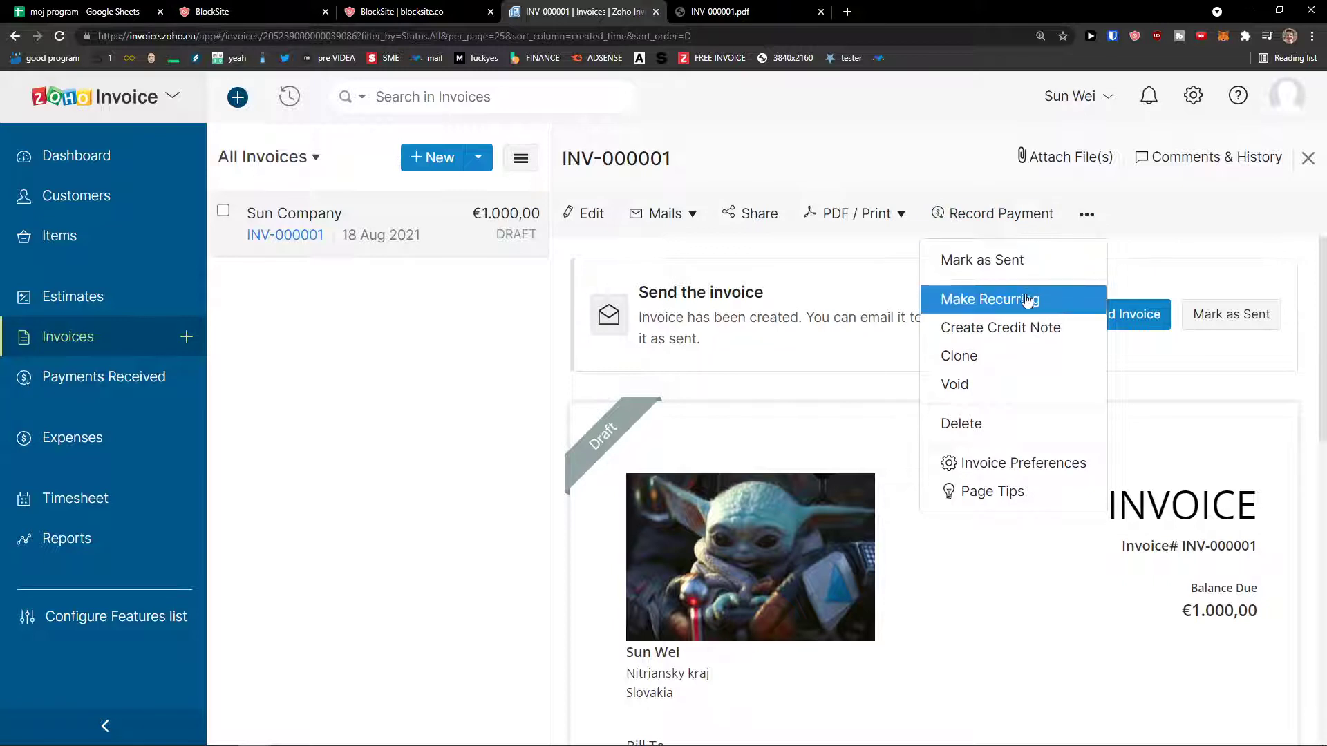
click(858, 302)
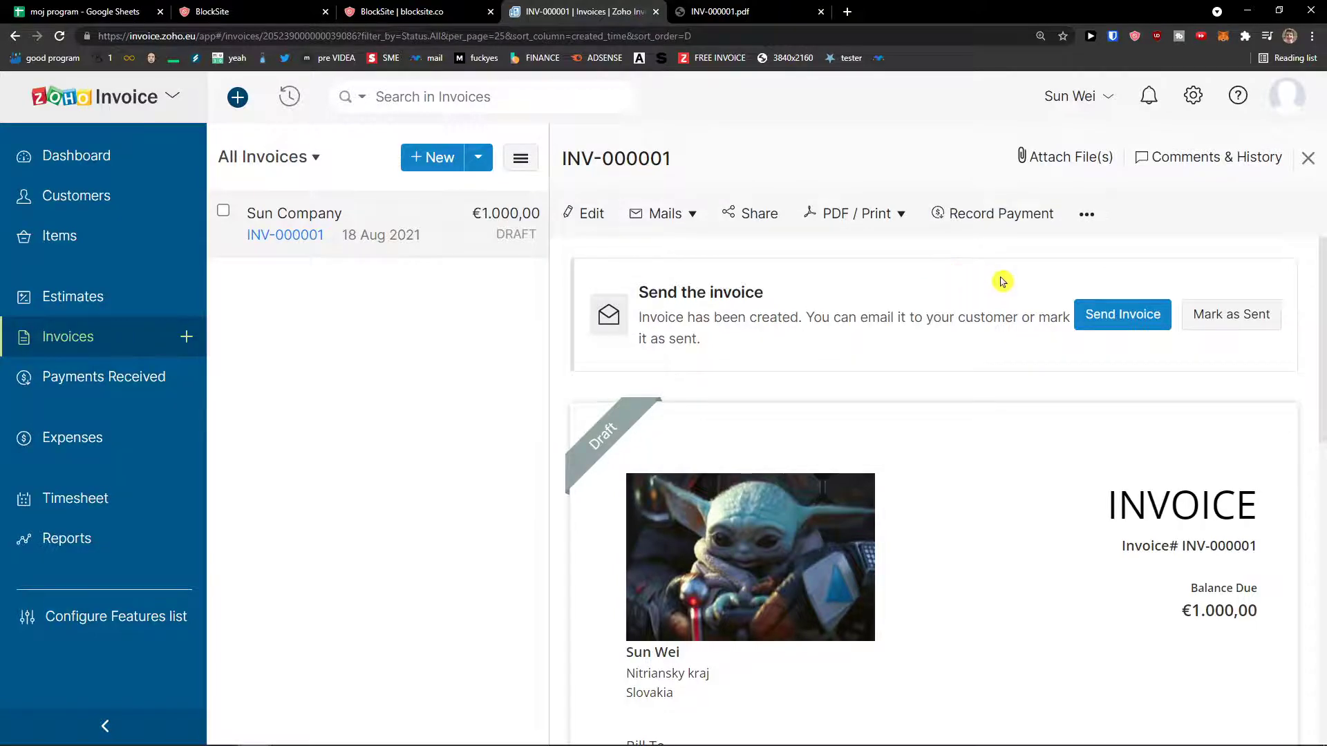
scroll(1068, 309, down, 3)
scroll(1069, 309, down, 5)
scroll(1052, 341, up, 10)
click(187, 338)
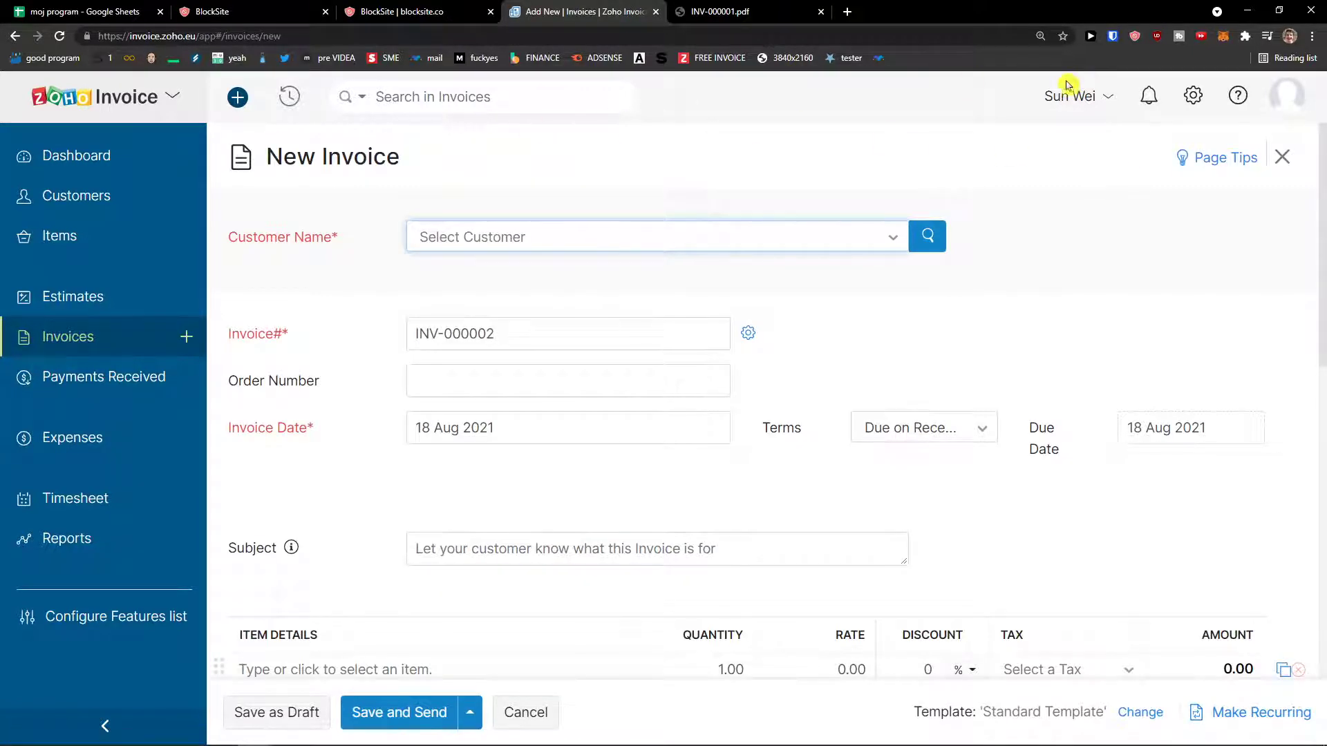
- Choose Recurring Invoice under Sales in the Quick Create (+) menu
click(237, 99)
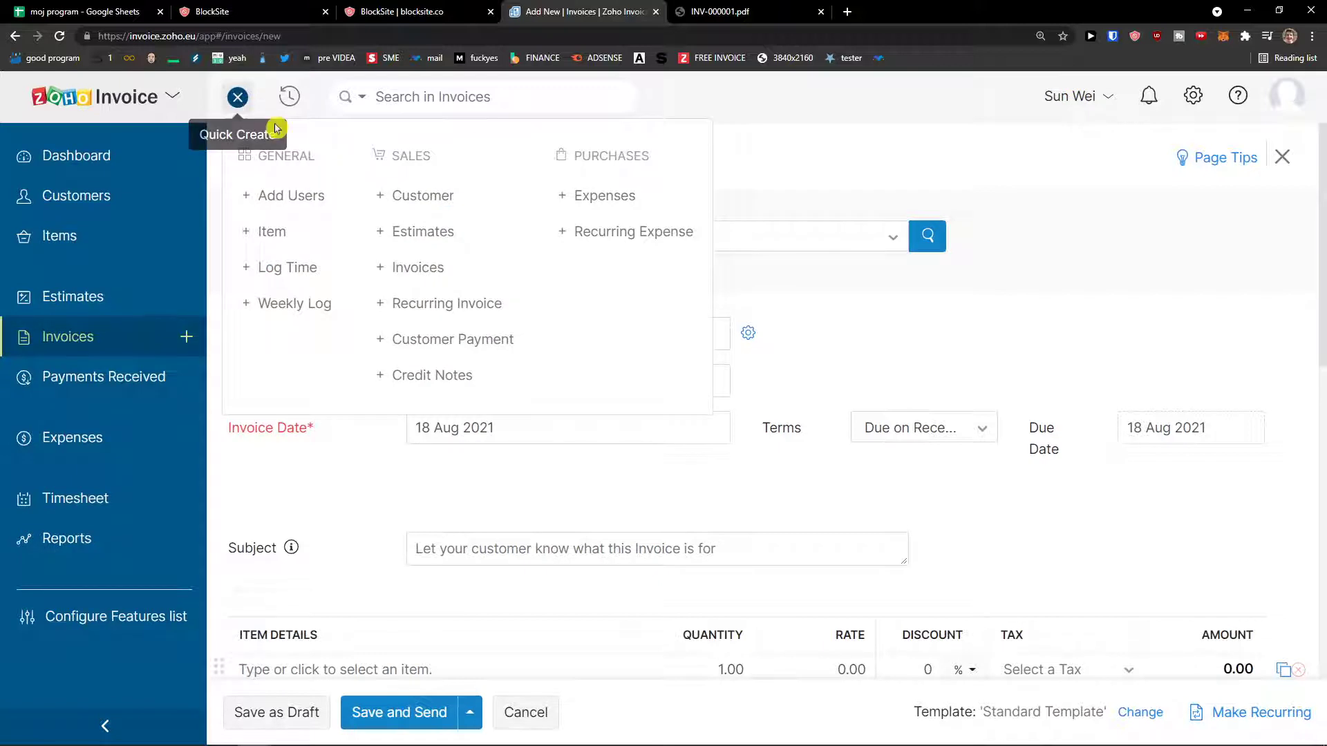
click(237, 98)
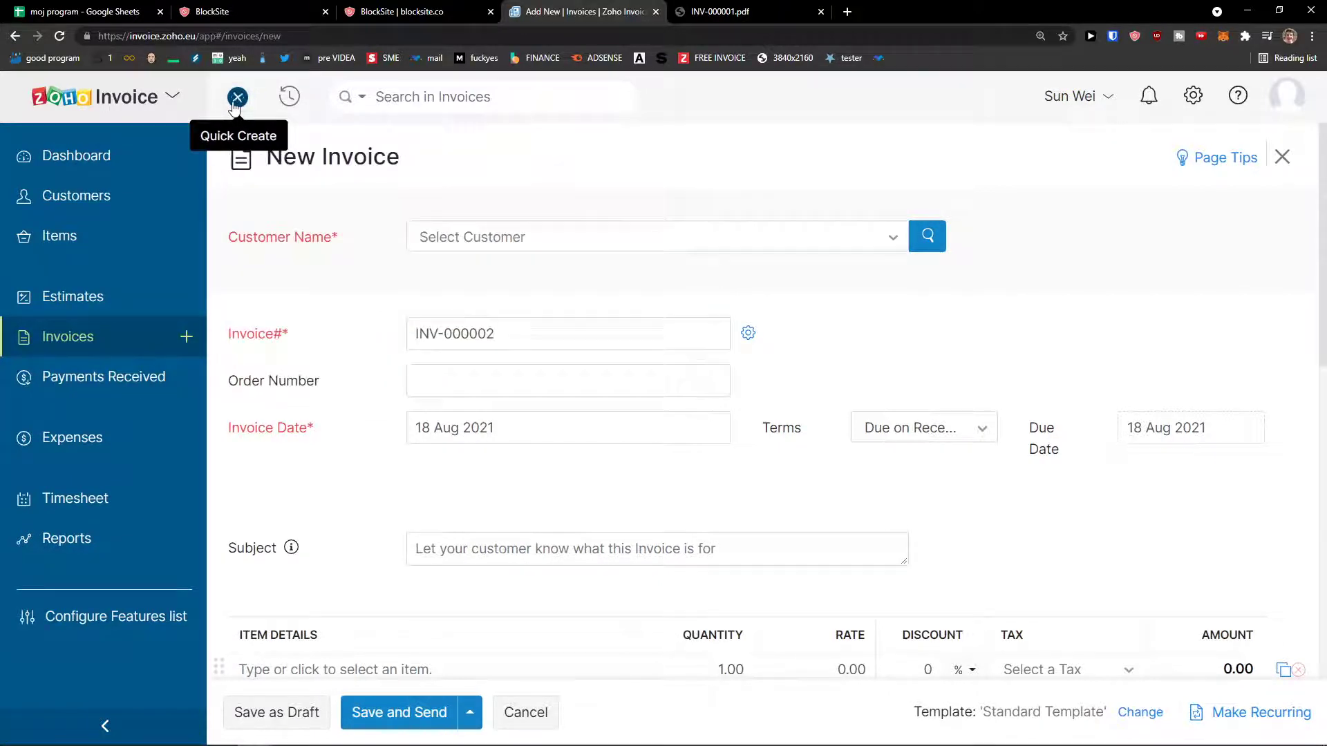
click(236, 98)
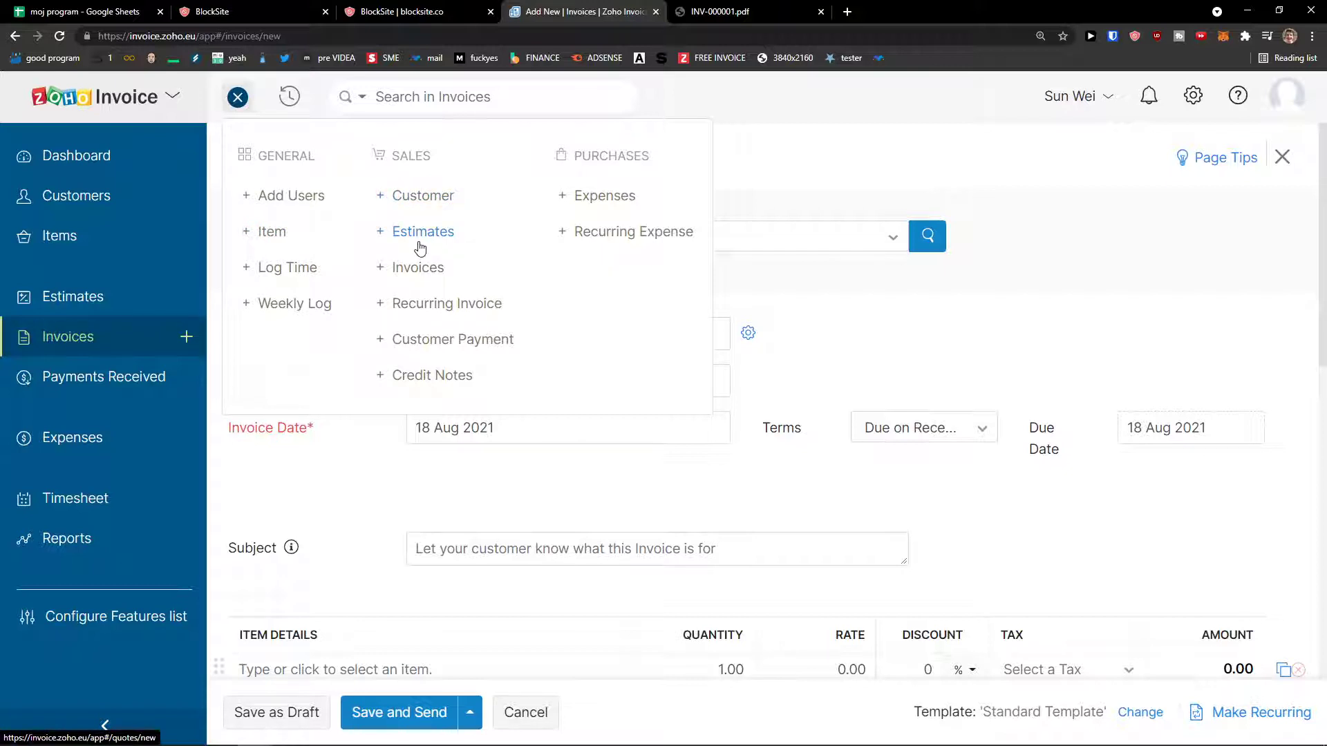
click(423, 310)
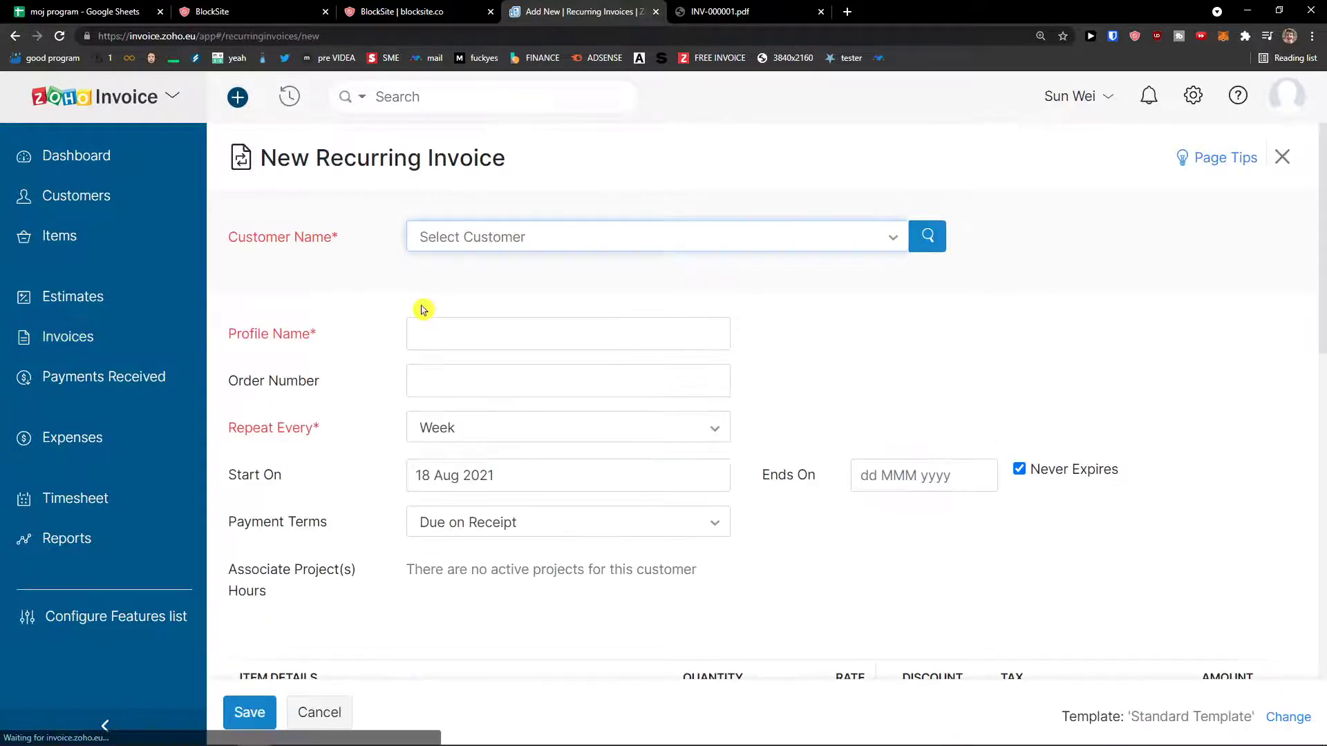
- Select Sun Company as the customer and set the invoice to repeat every Month
click(462, 250)
click(448, 325)
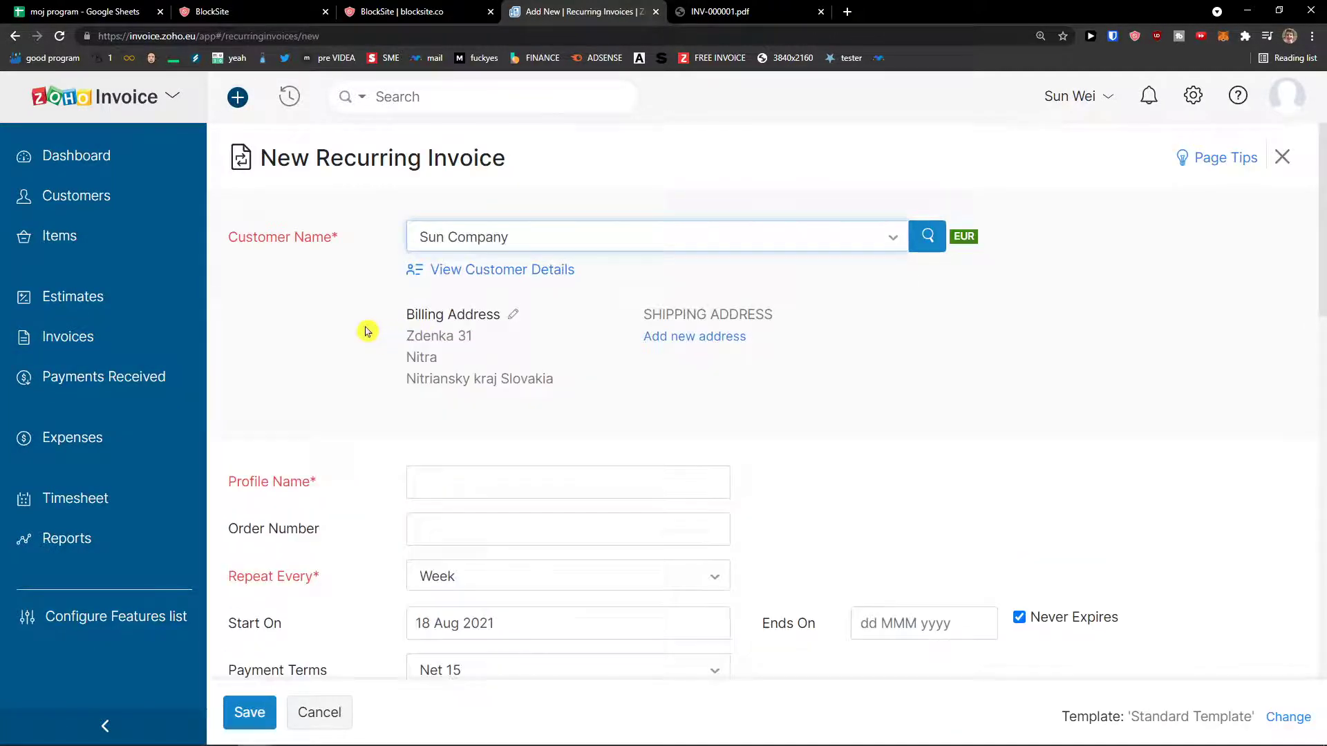
scroll(364, 329, down, 3)
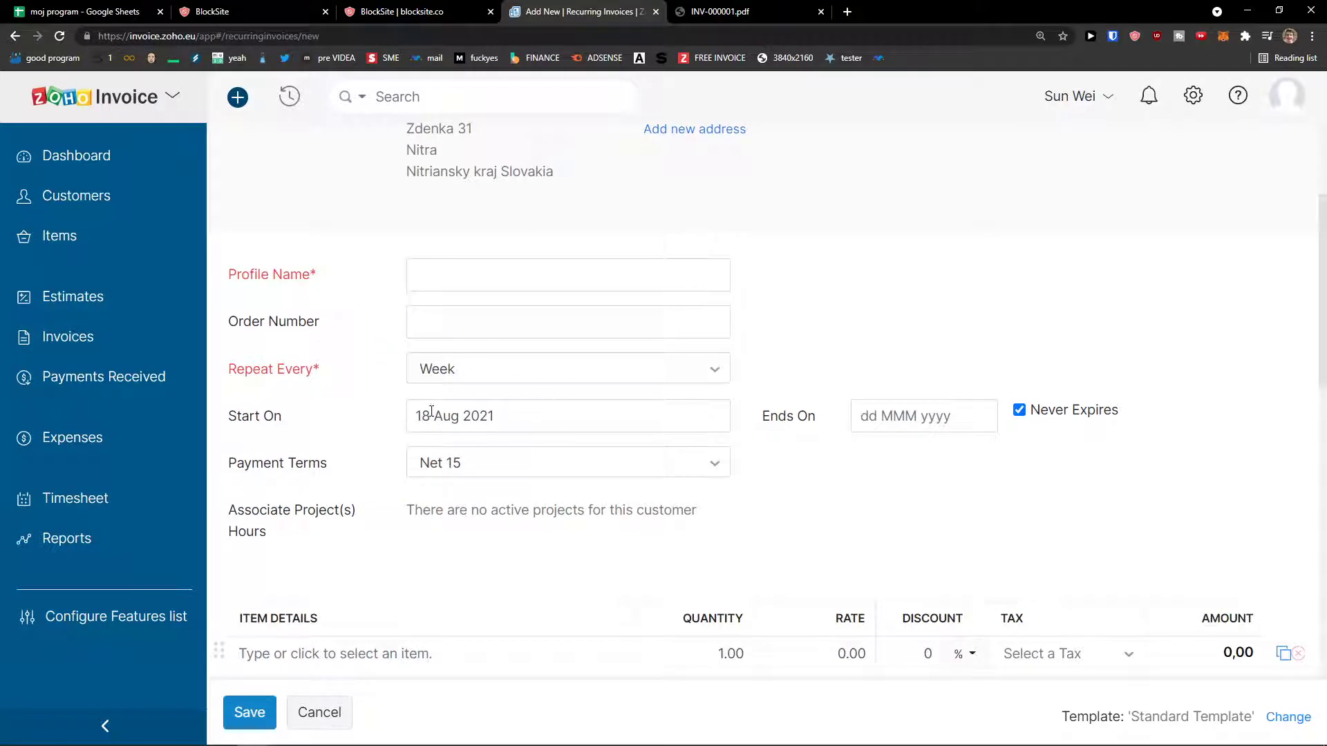
click(430, 371)
scroll(358, 367, up, 1)
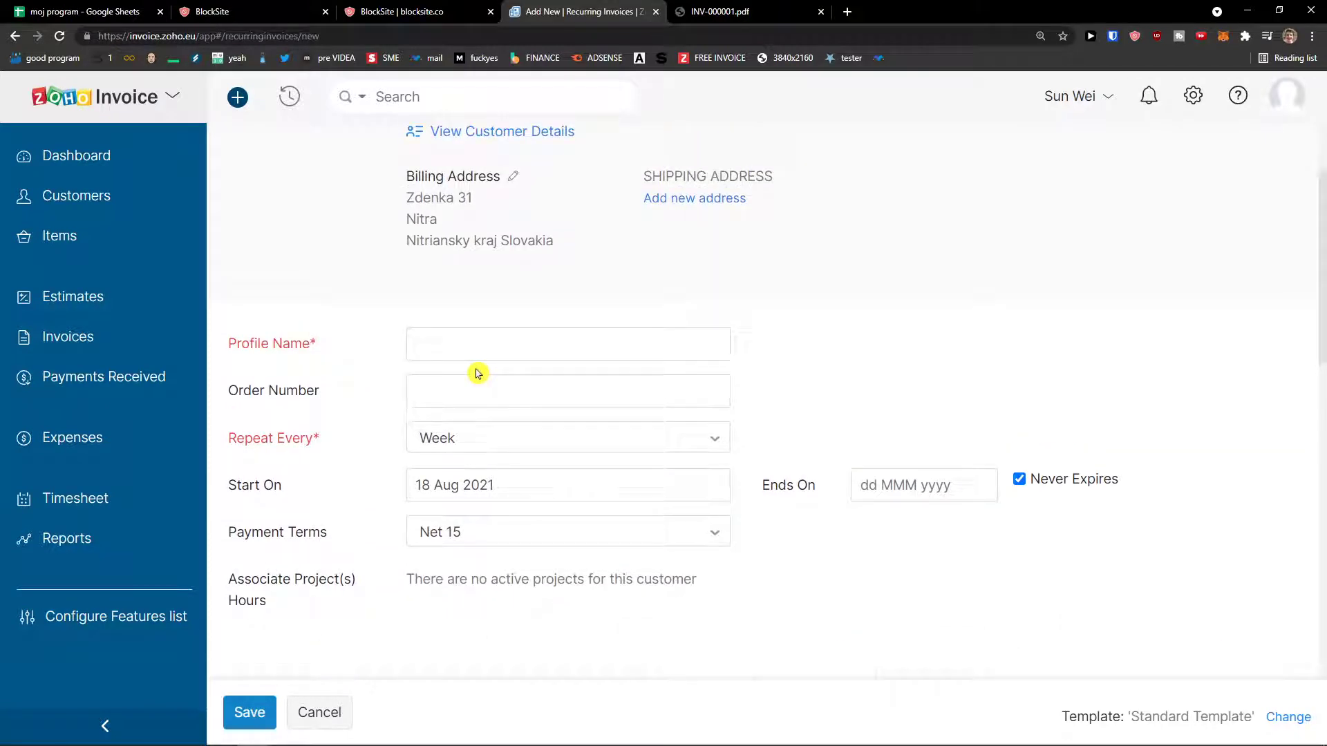
click(433, 438)
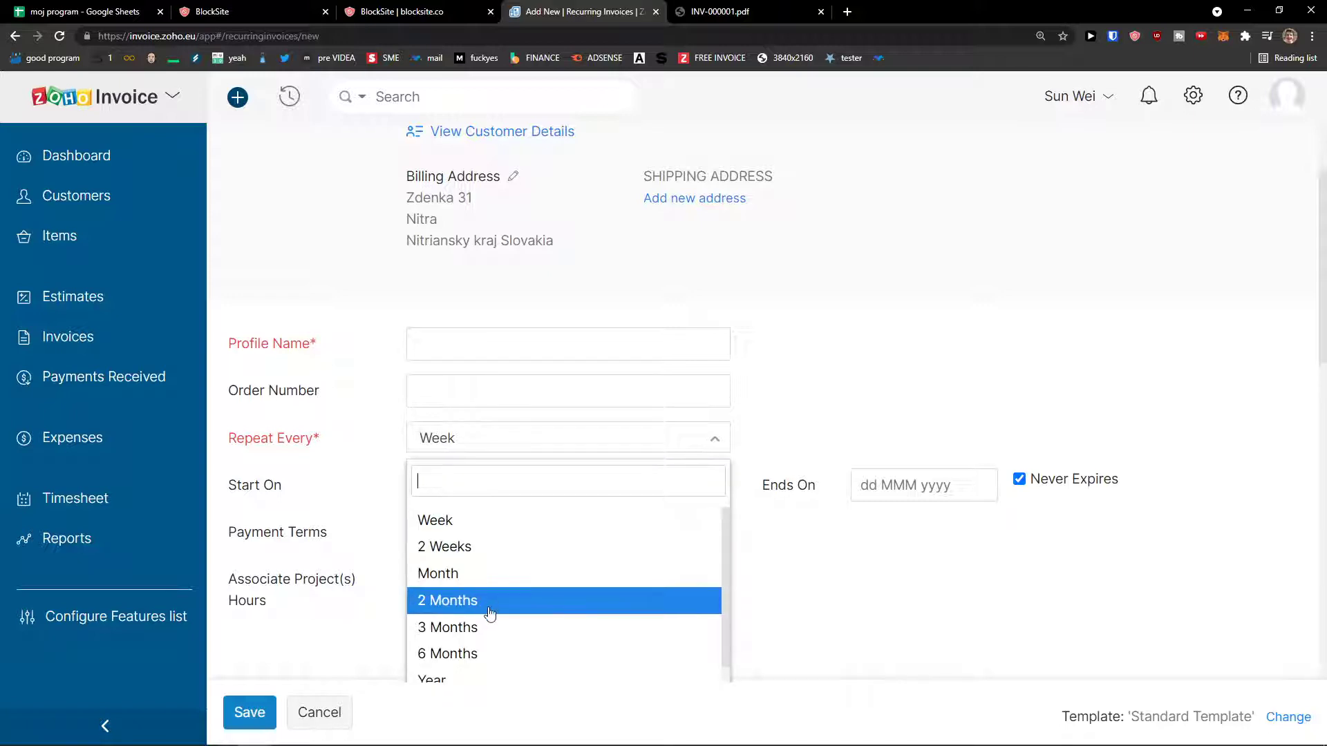
scroll(483, 595, down, 1)
scroll(477, 557, up, 1)
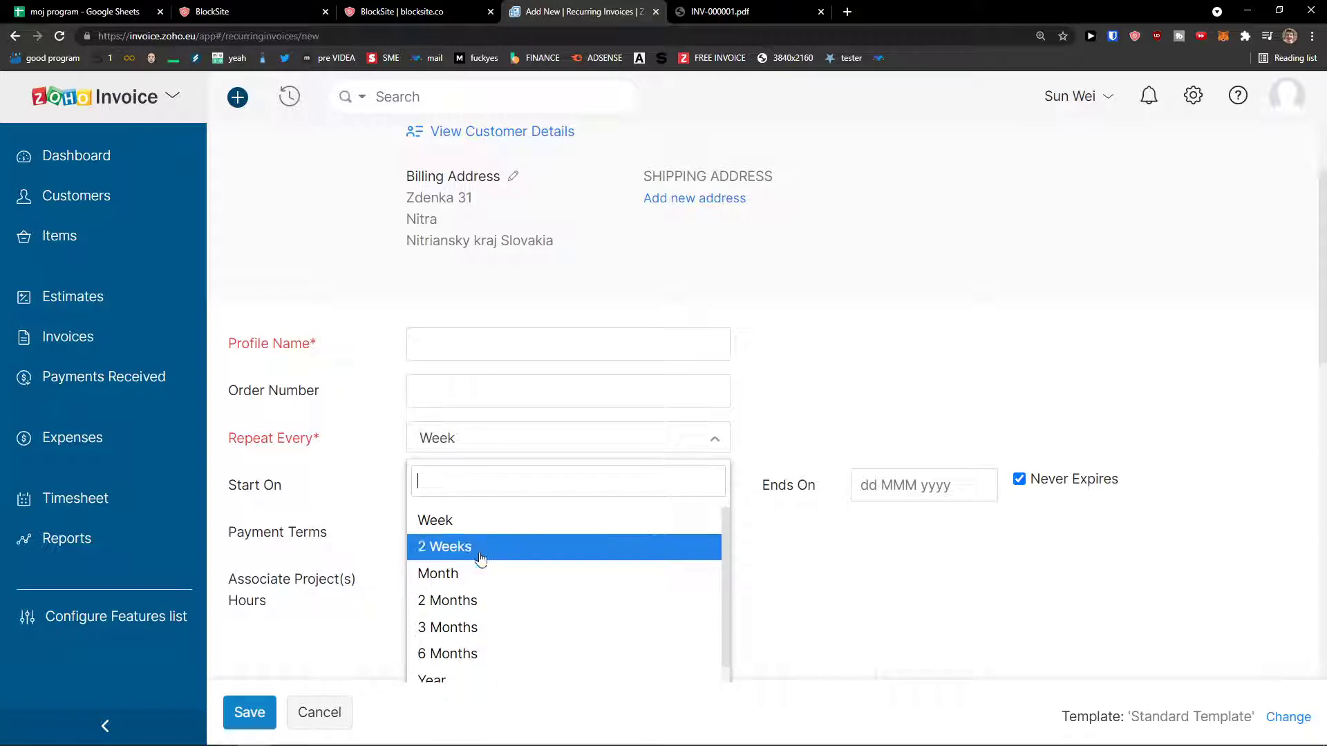
click(450, 574)
- Keep the 18 Aug 2021 start date, try a 30 Jun 2022 end date, then choose Never Expires
click(719, 483)
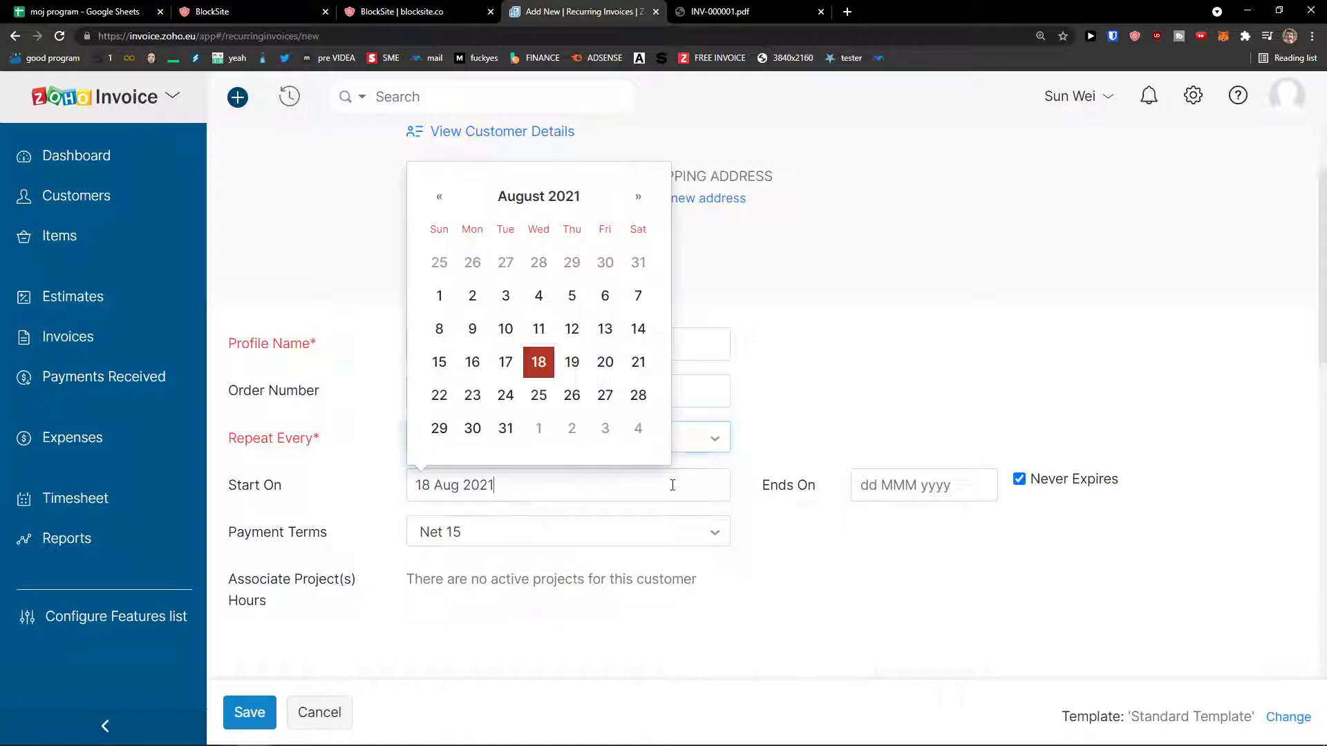
click(538, 361)
click(947, 486)
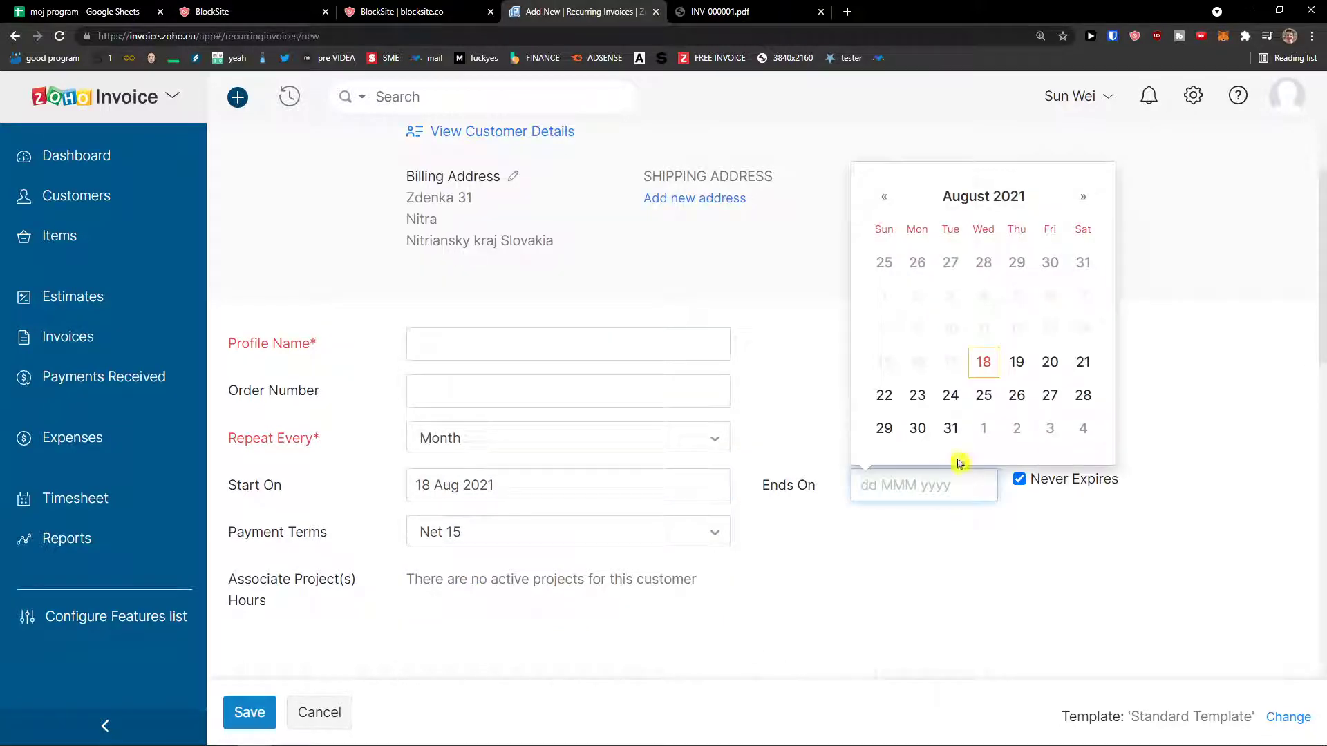
click(1083, 198)
click(1083, 197)
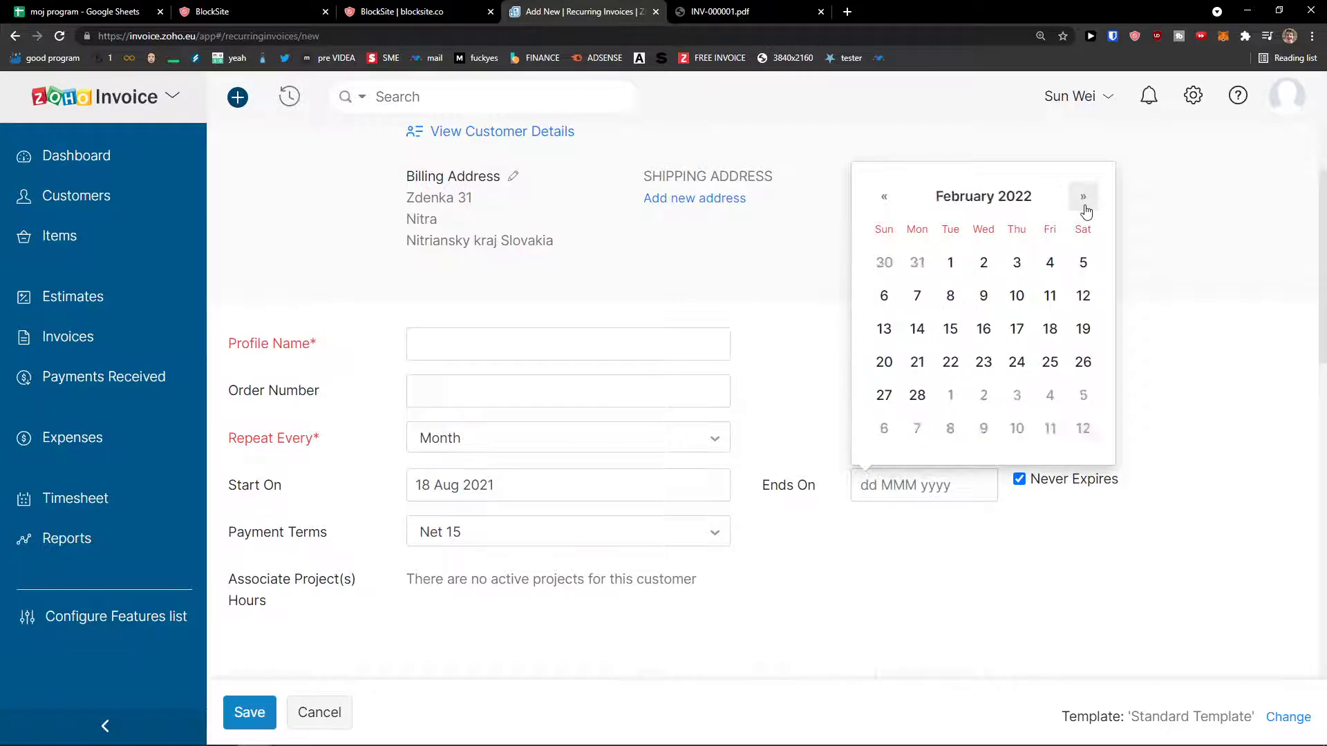
click(1083, 198)
click(1017, 394)
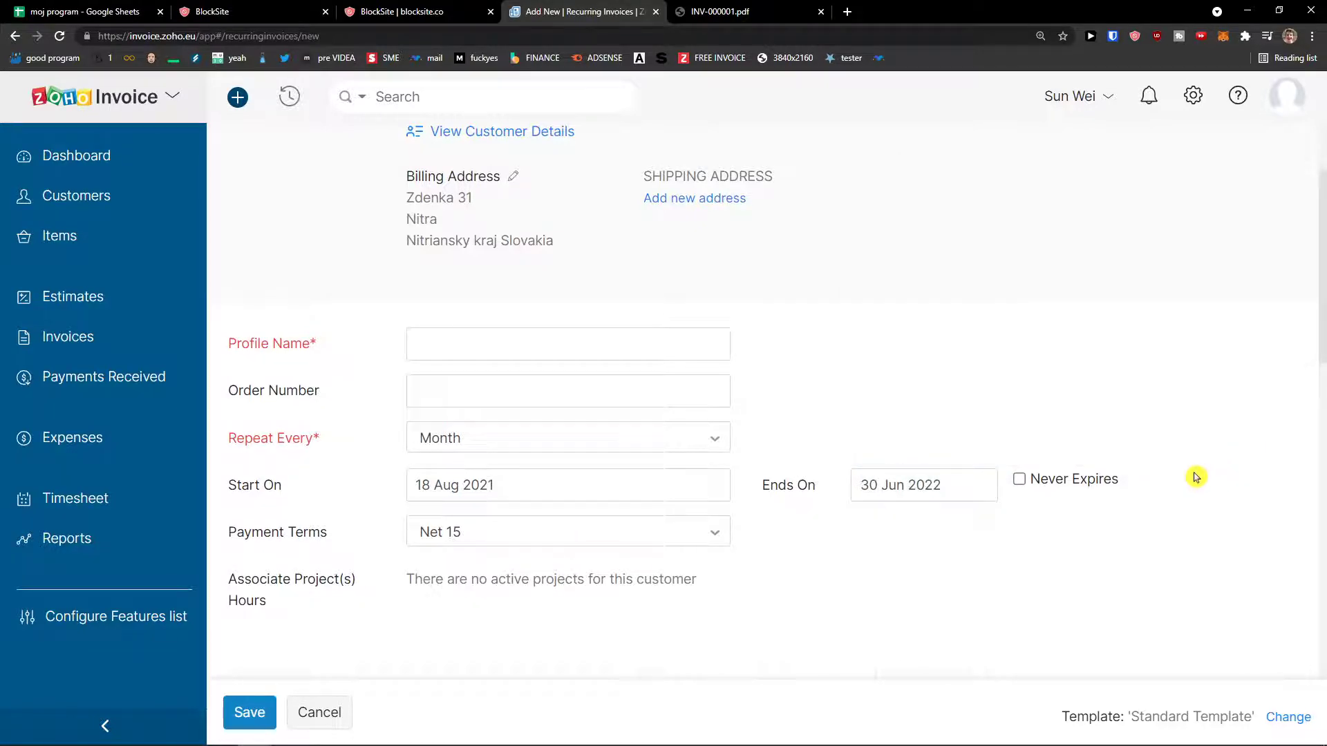
click(1099, 479)
scroll(1133, 470, down, 4)
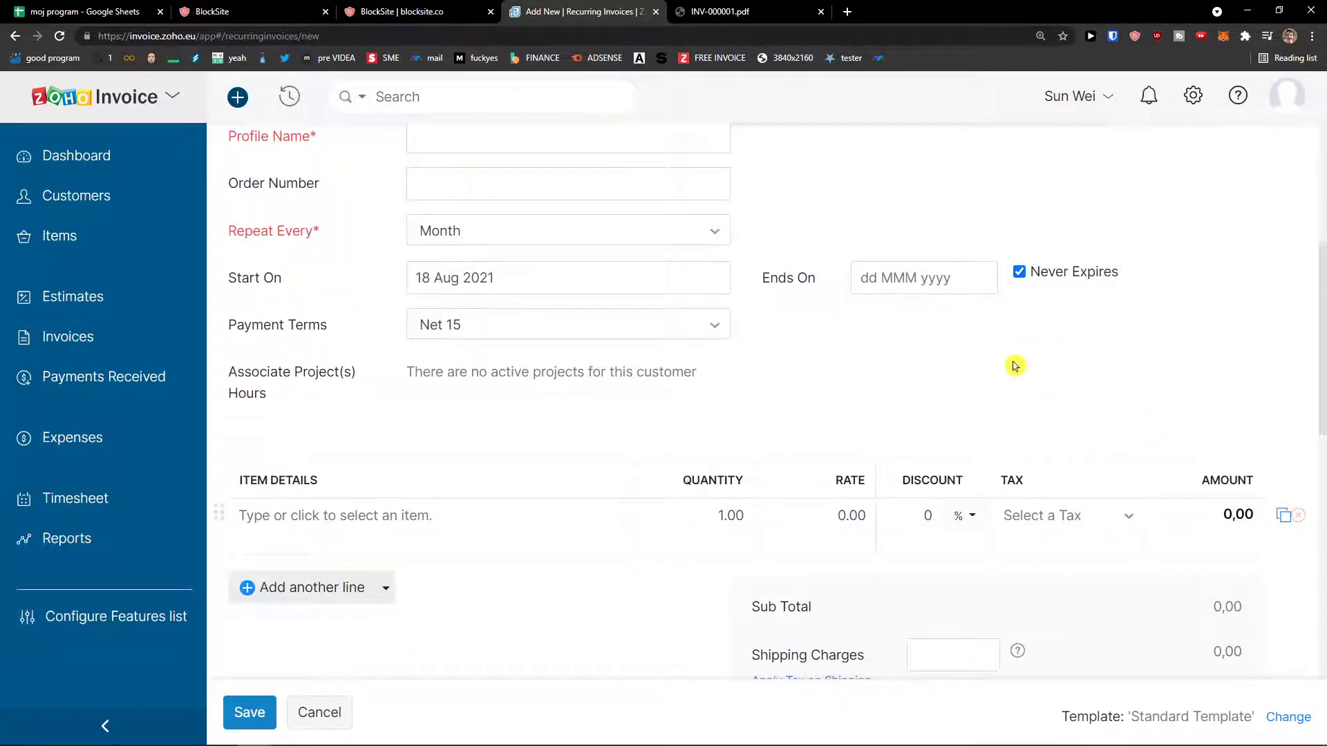
scroll(1011, 365, down, 2)
scroll(1008, 364, up, 6)
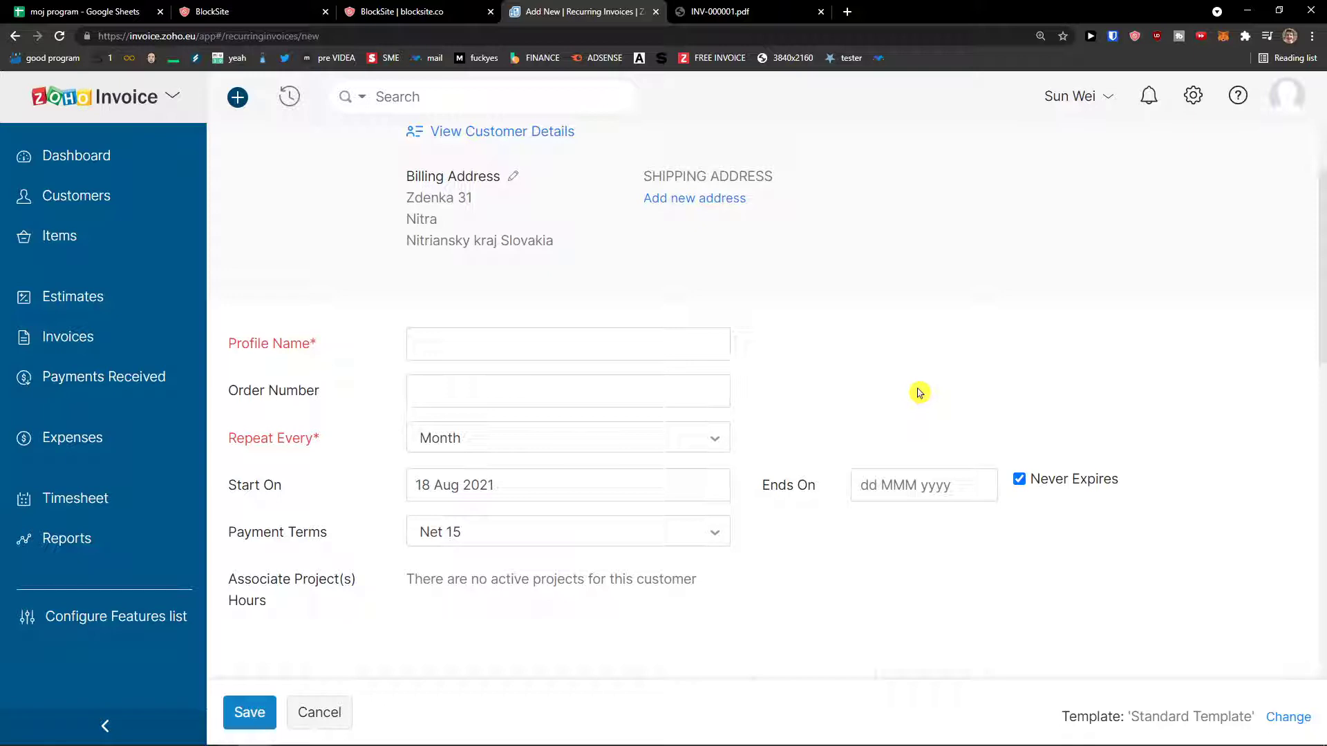
scroll(982, 415, up, 2)
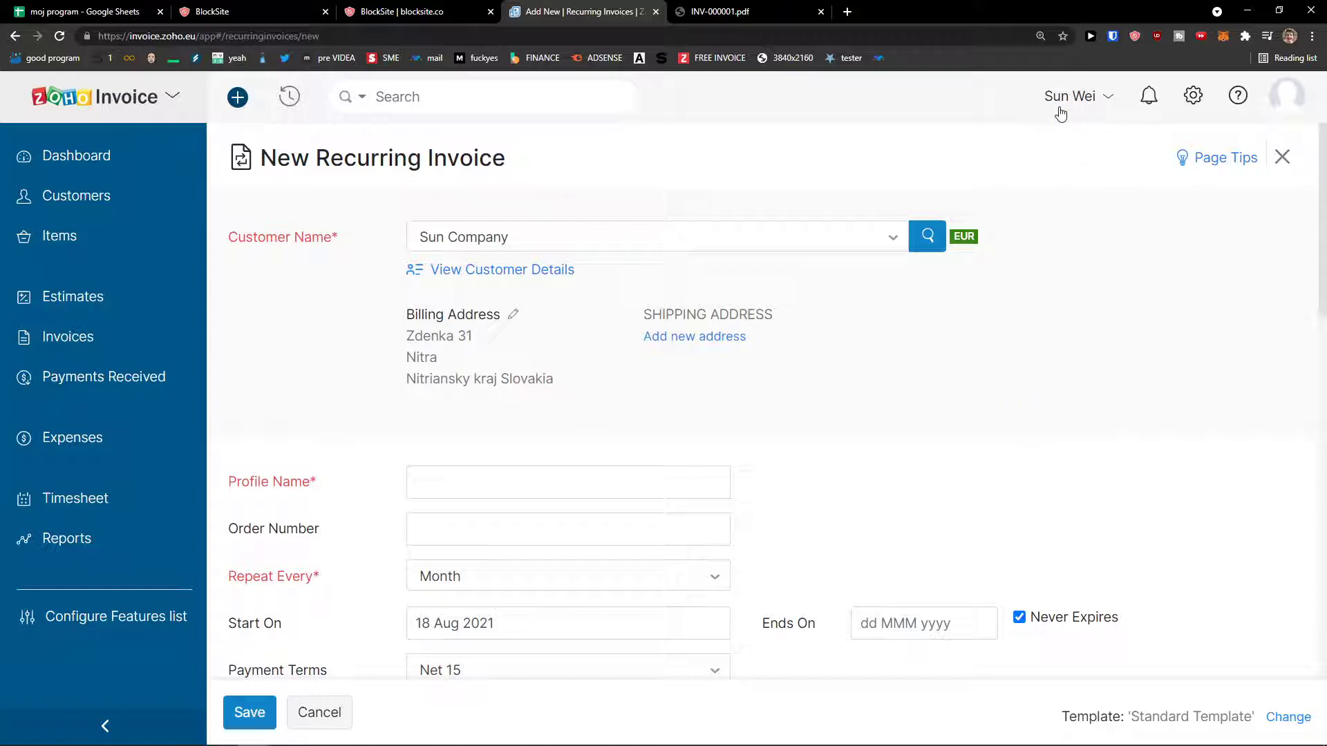
click(238, 98)
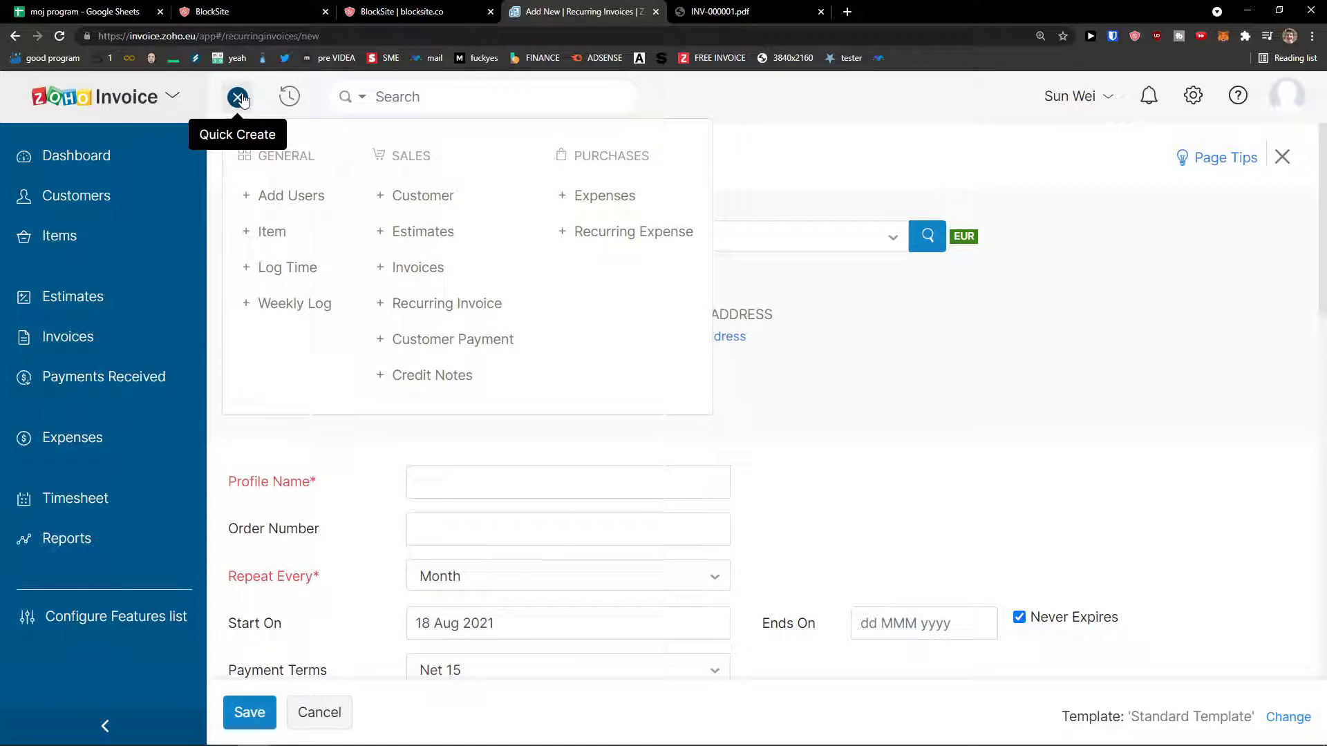
click(421, 239)
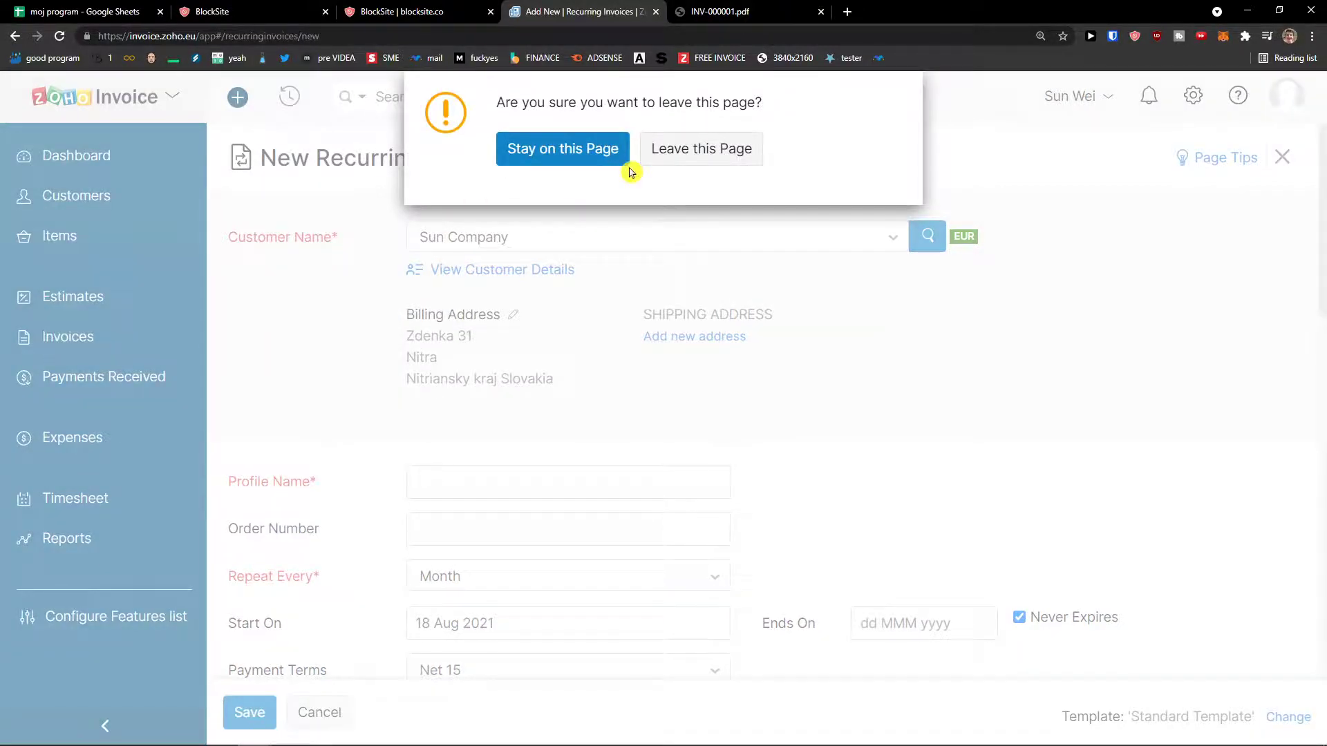
- Discard the unsaved recurring invoice and pick Sun Company as the estimate's customer
click(667, 160)
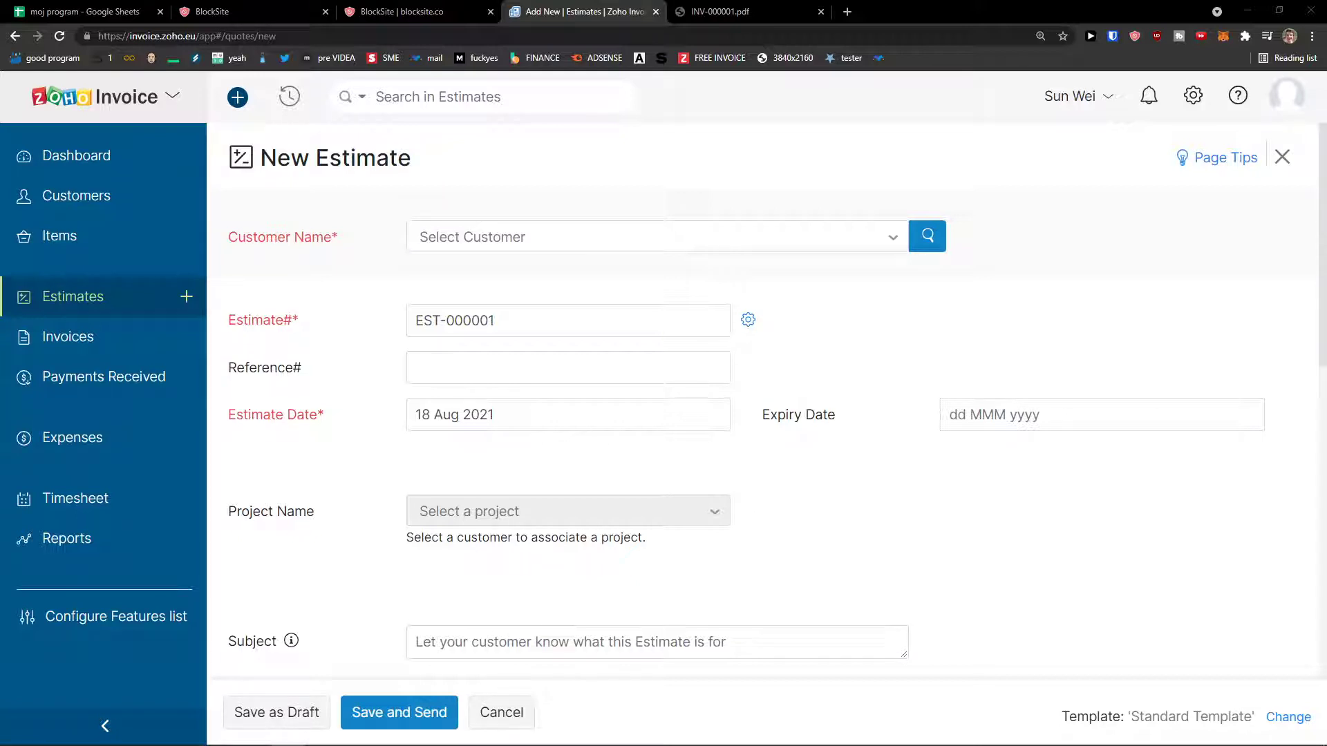
click(544, 246)
click(474, 331)
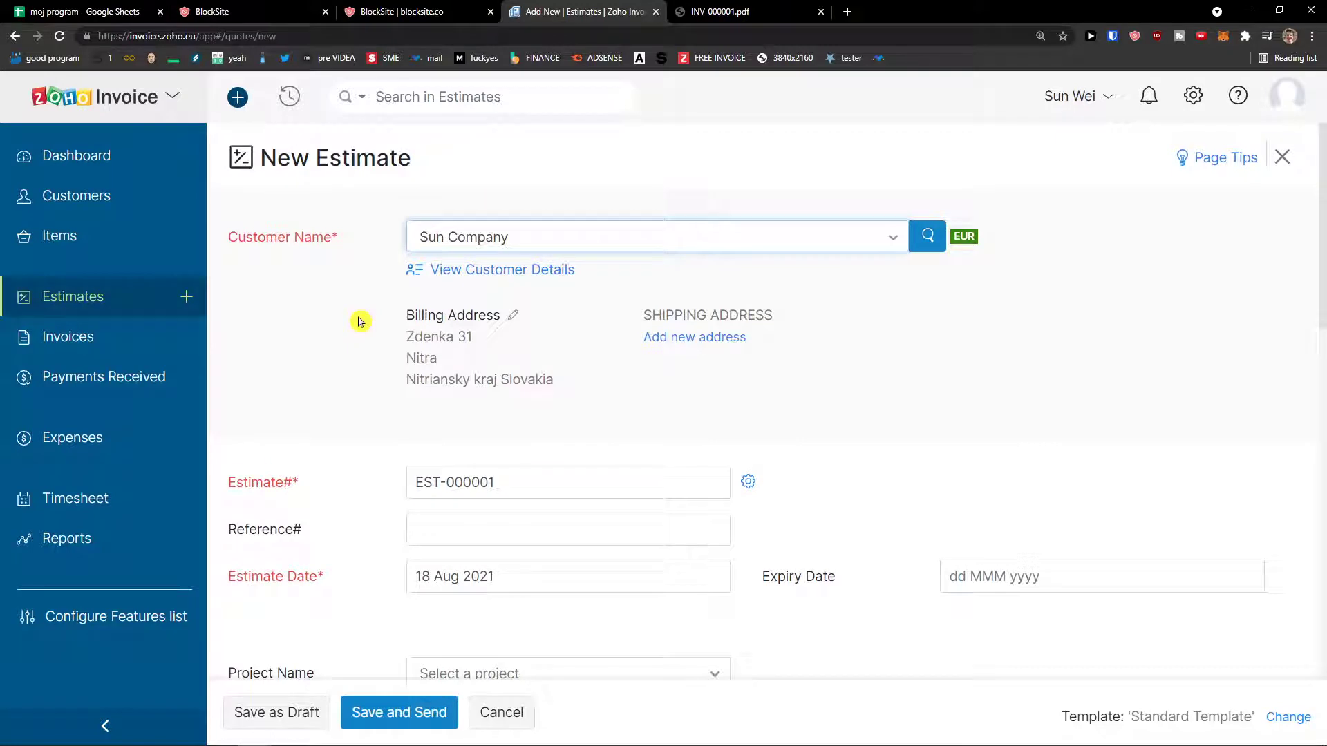
scroll(360, 311, down, 2)
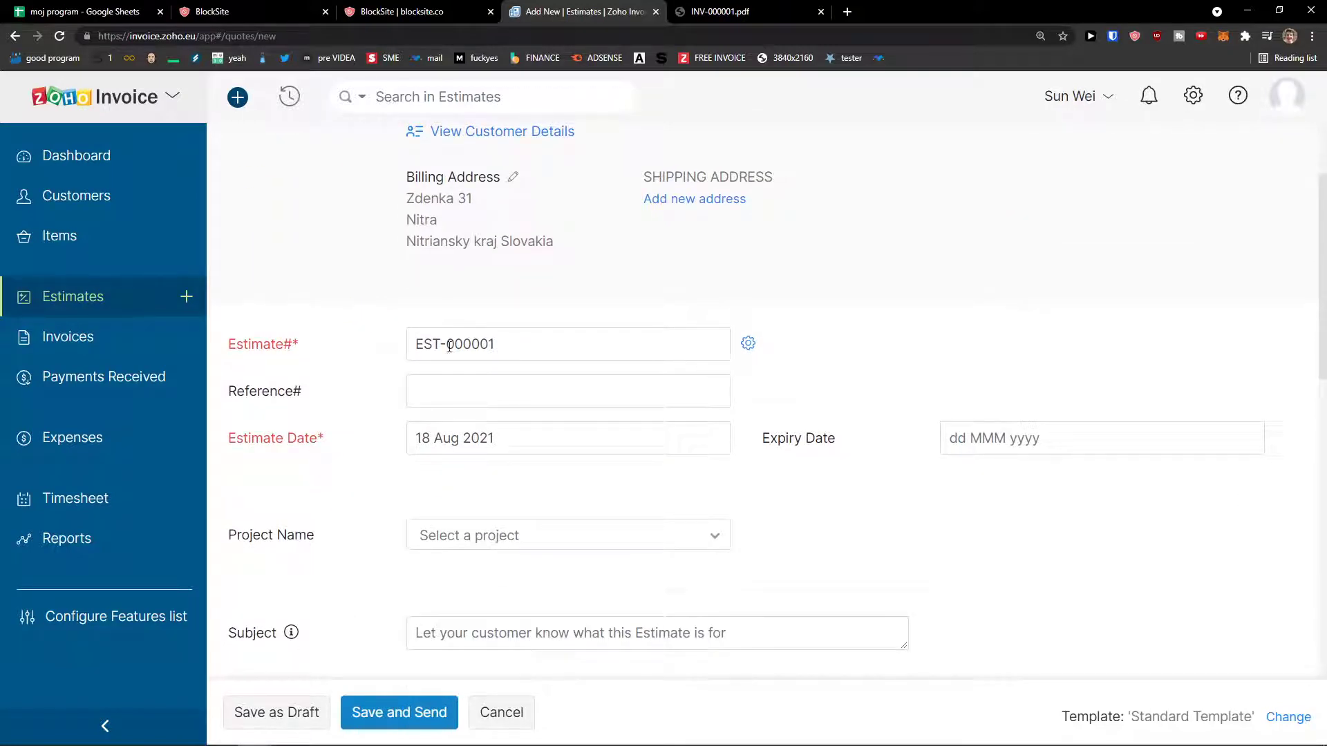
- Keep estimate number EST-000001 and check the estimate and expiry dates
drag(435, 346, 504, 344)
click(497, 348)
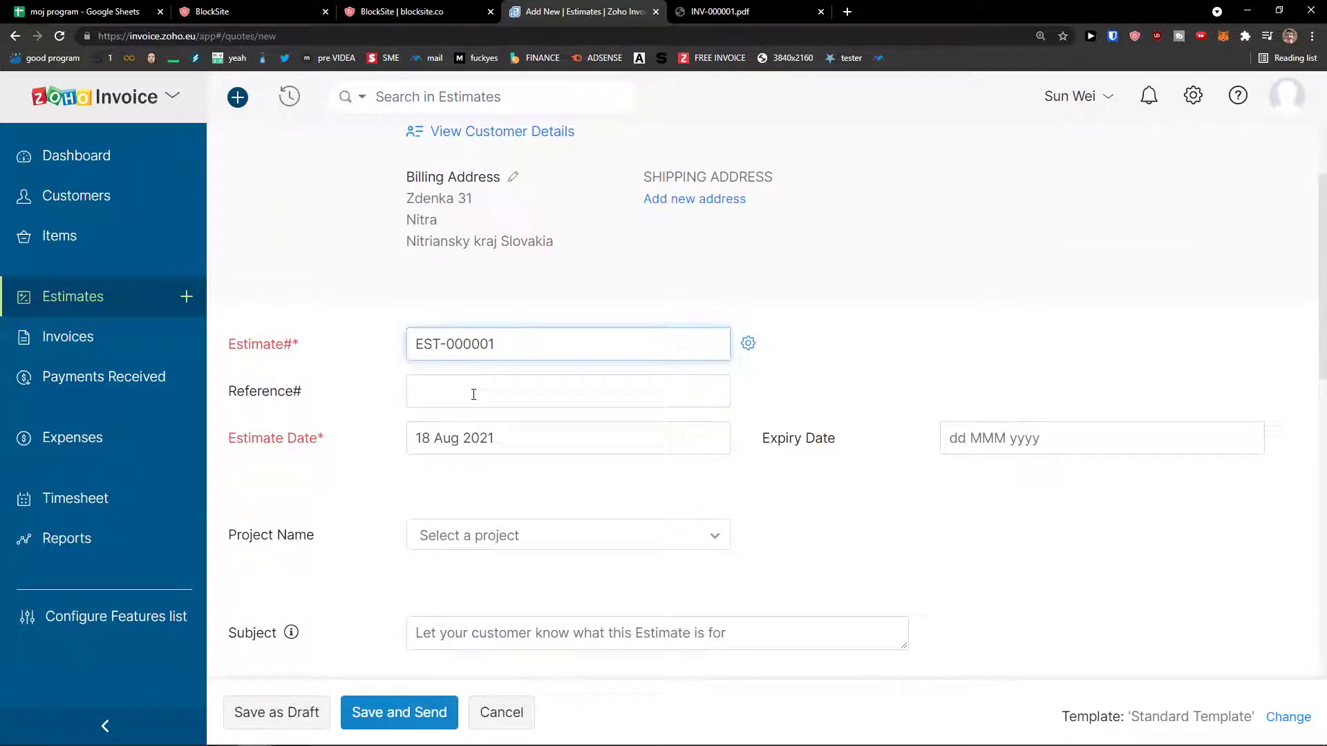
scroll(469, 393, down, 1)
click(464, 371)
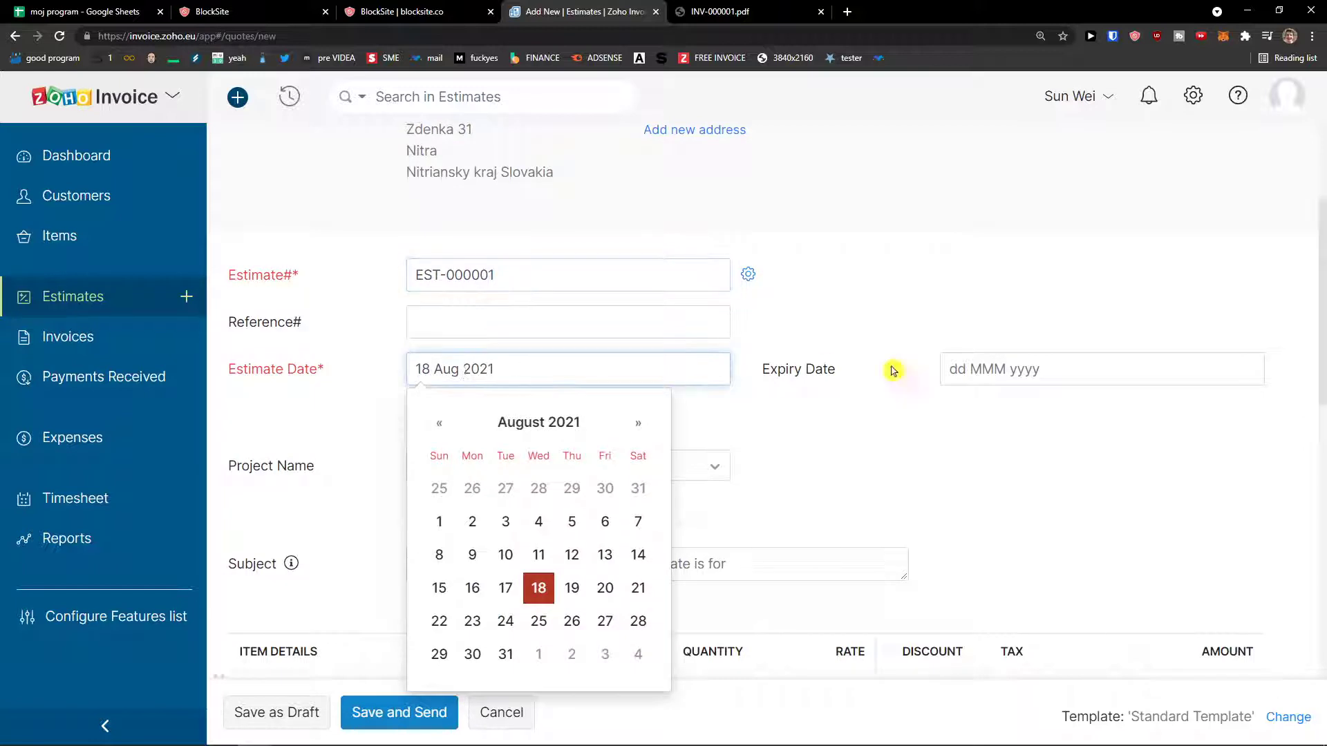
click(942, 370)
click(800, 387)
middle_click(779, 428)
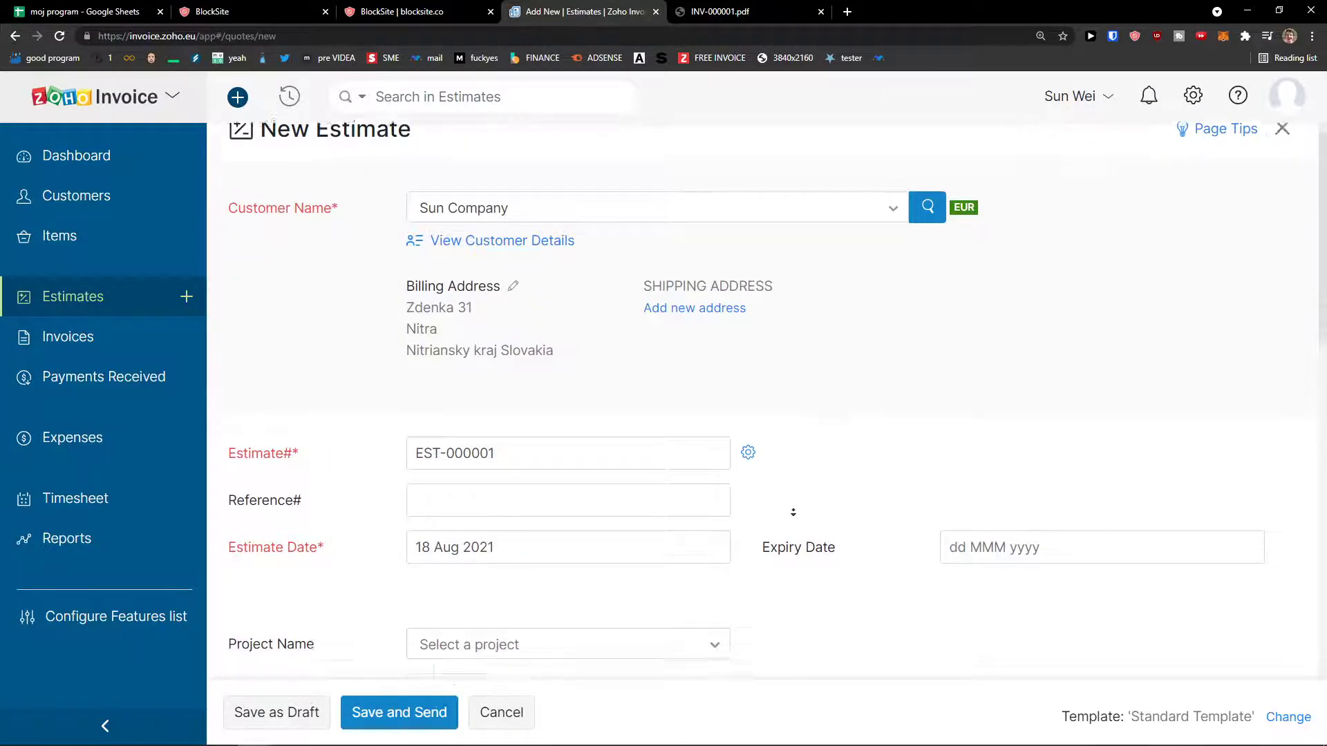
- Start creating a new project from the estimate's project choices
click(592, 314)
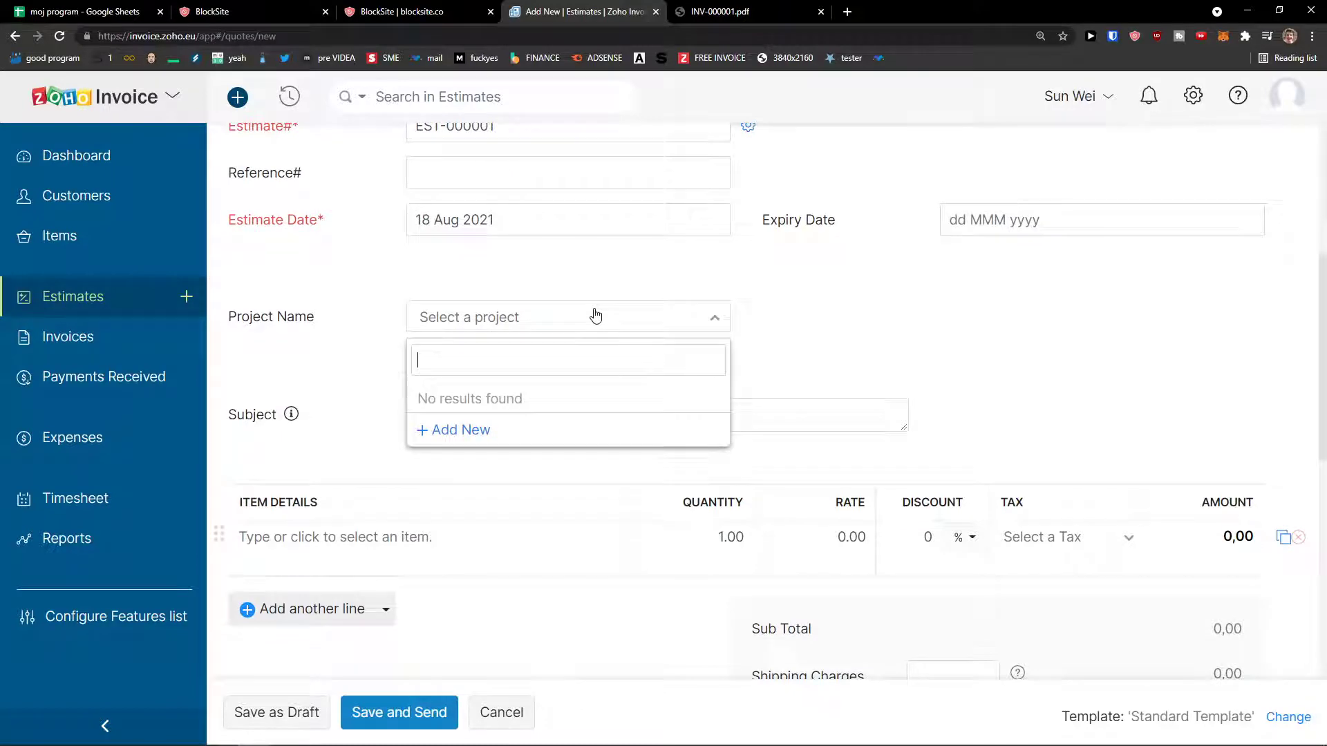
click(529, 432)
scroll(536, 414, down, 2)
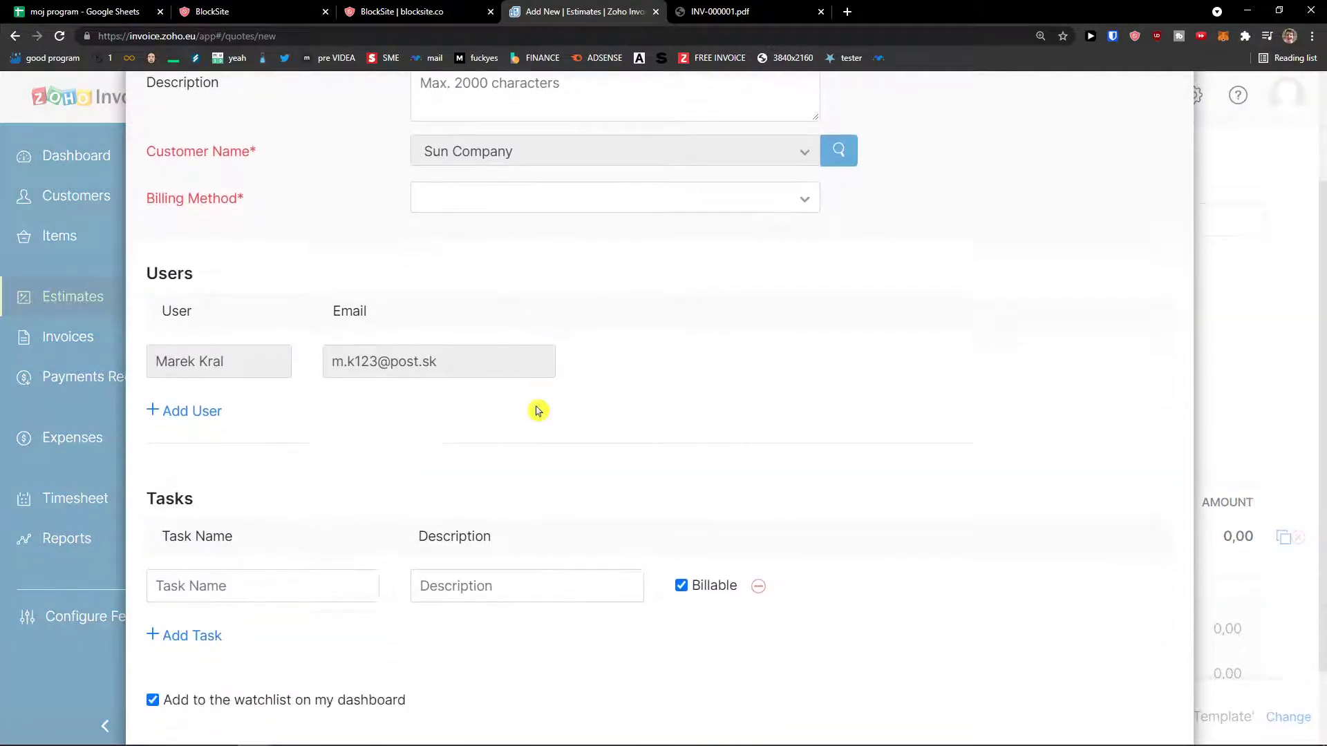
scroll(538, 410, down, 2)
scroll(538, 409, up, 4)
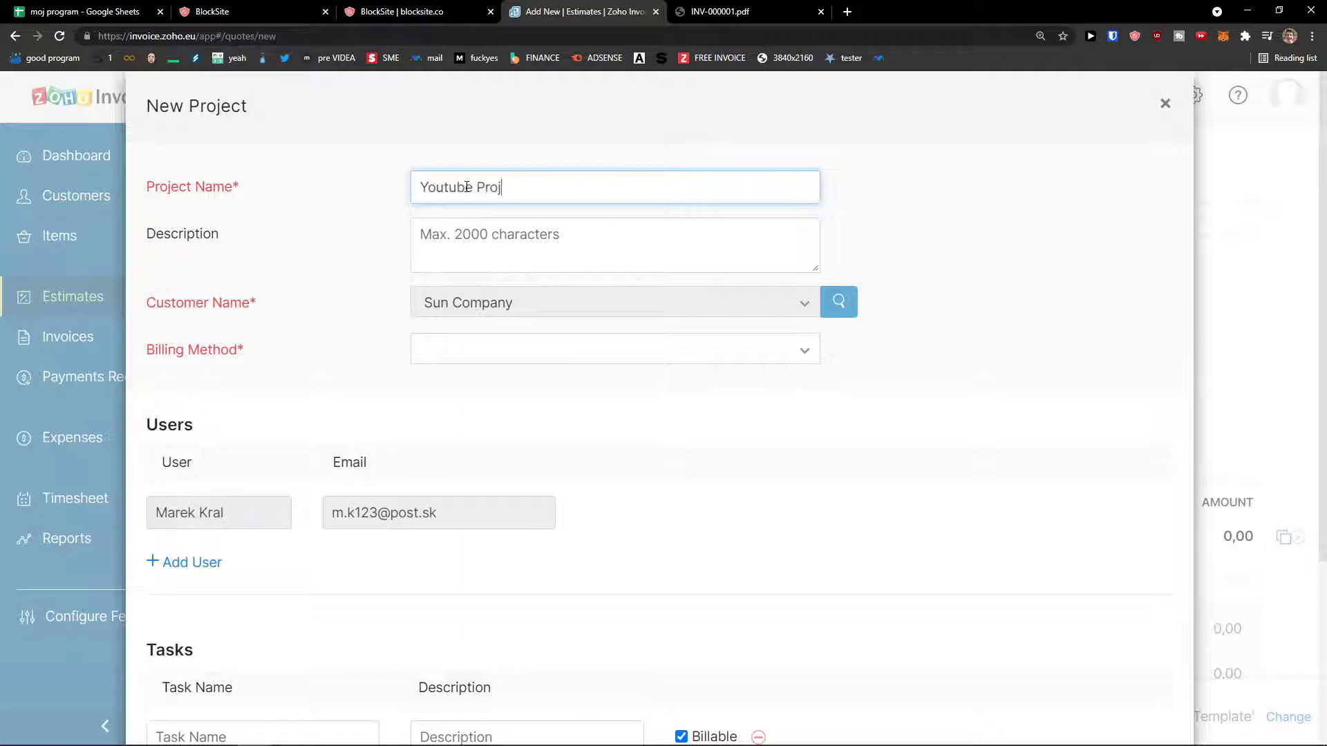
- Set billing to Fixed Cost for Project with a 10000 total cost, then save and select it
key(Tab)
key(Tab)
key(Tab)
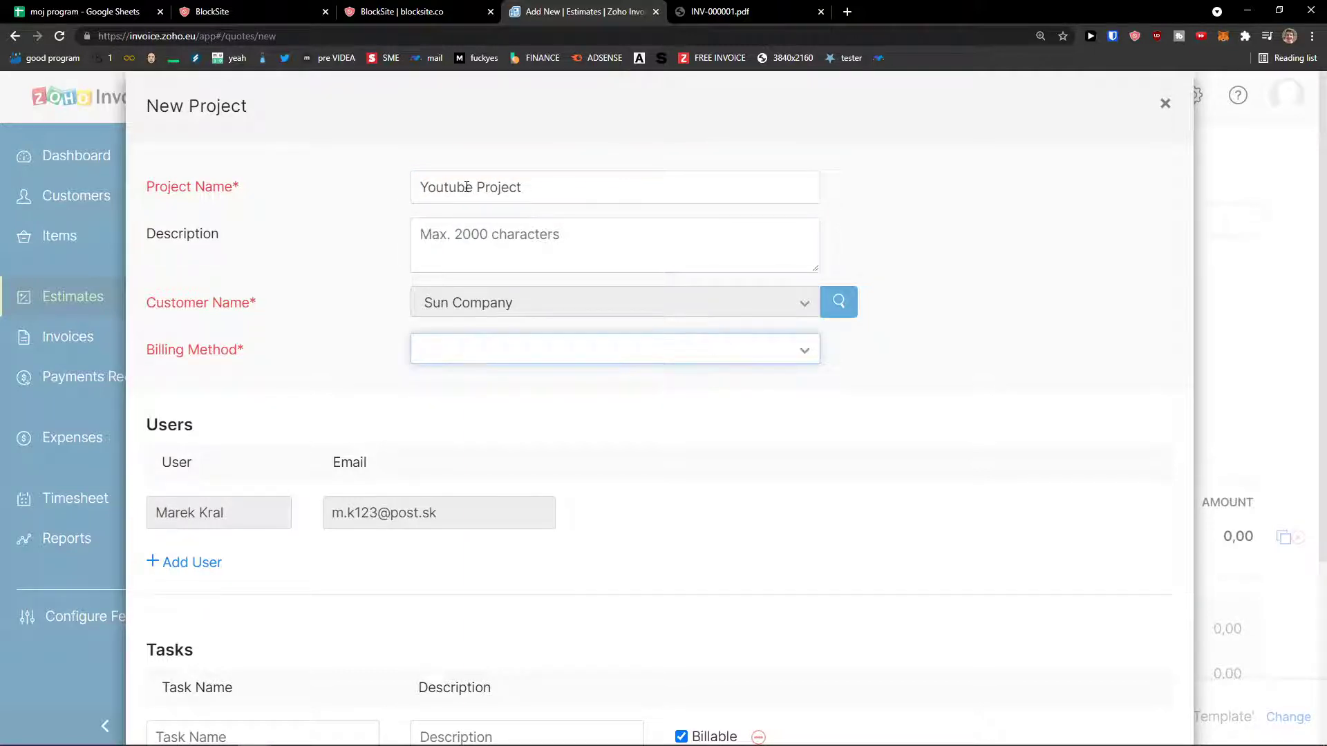
click(442, 362)
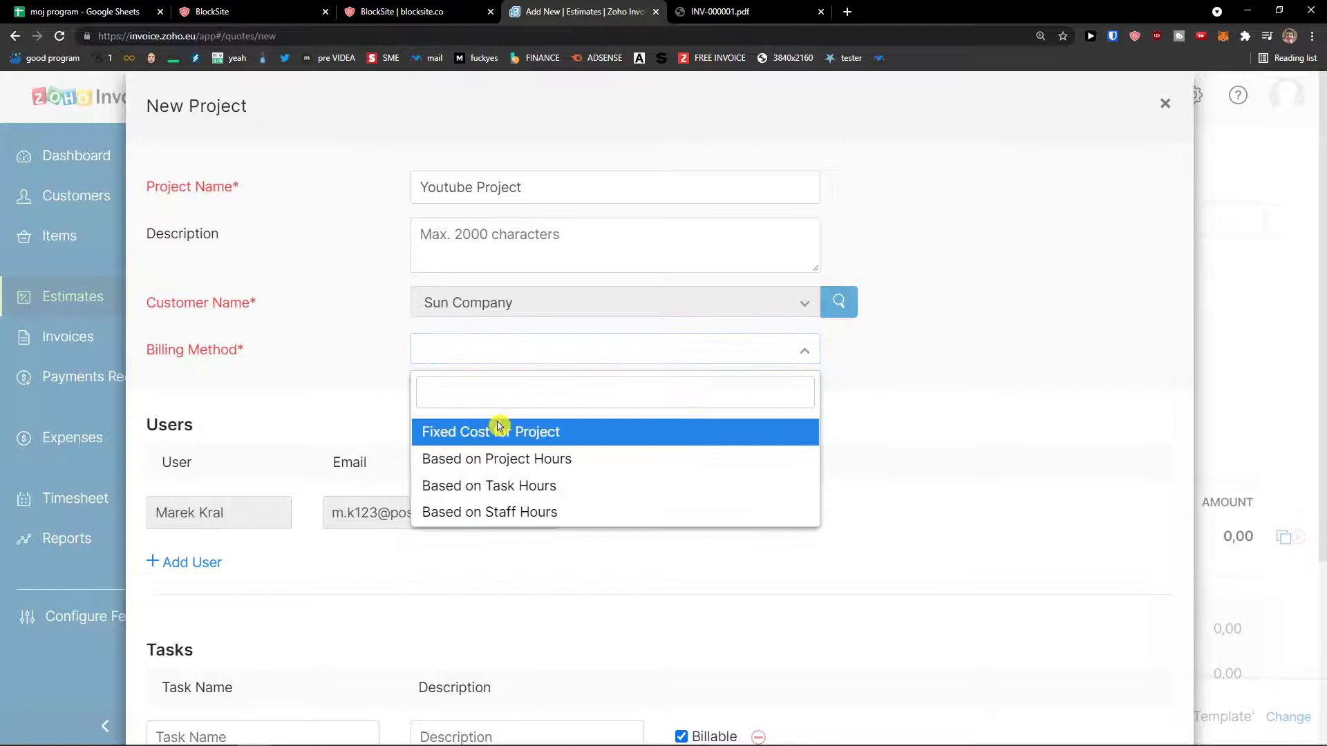
click(470, 458)
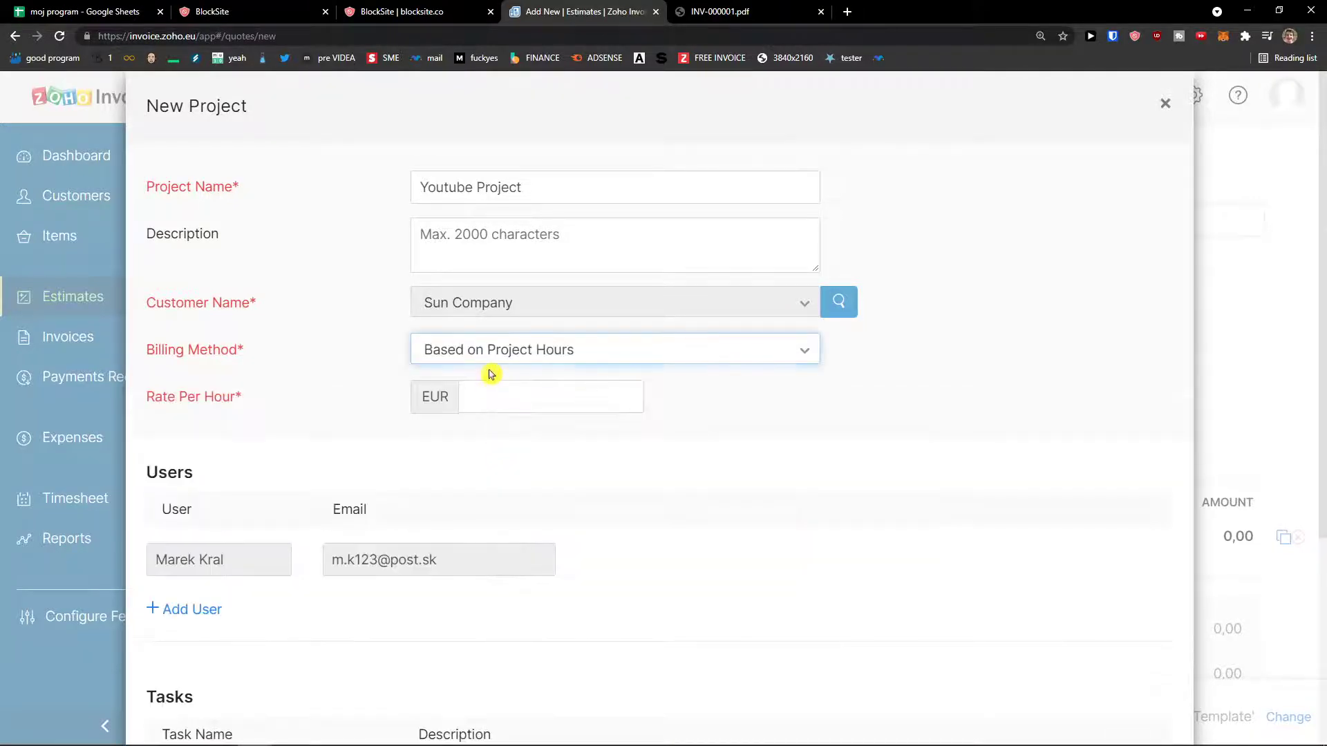
click(490, 360)
click(489, 486)
click(491, 360)
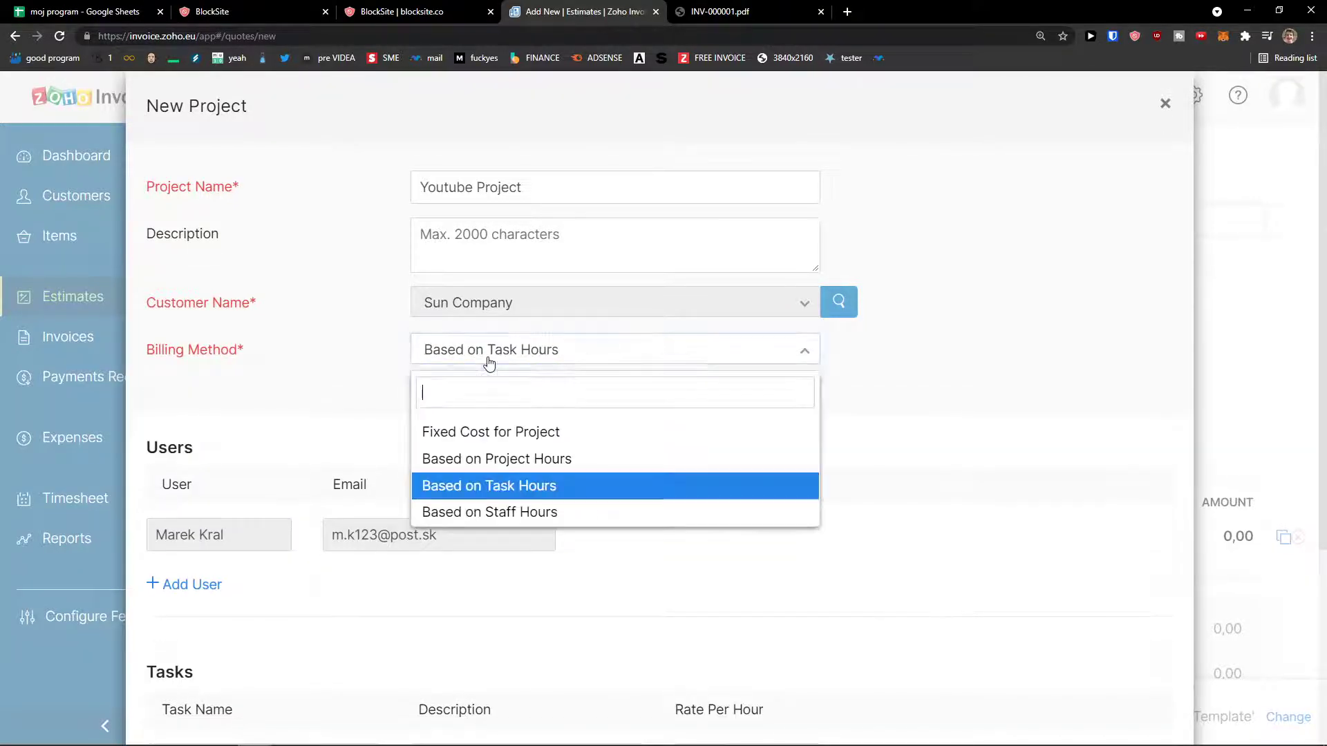
click(474, 434)
click(497, 387)
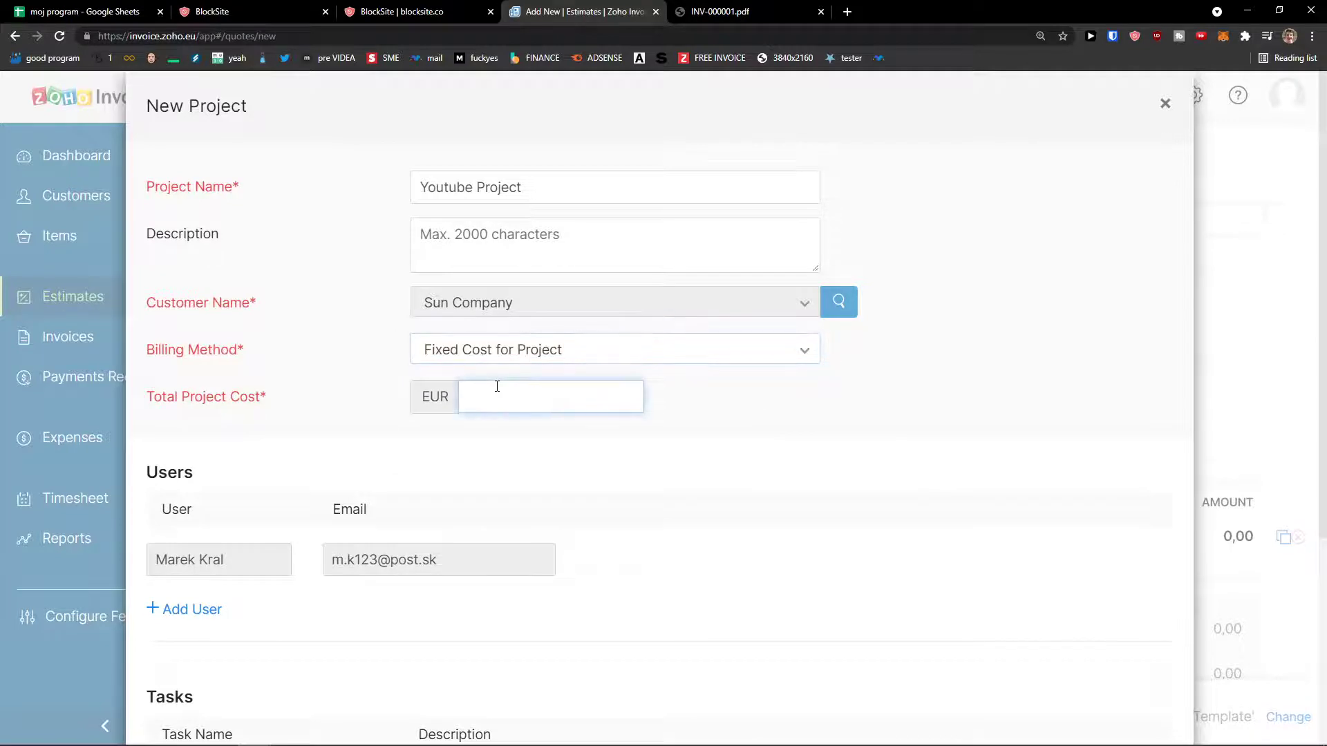
scroll(435, 438, down, 4)
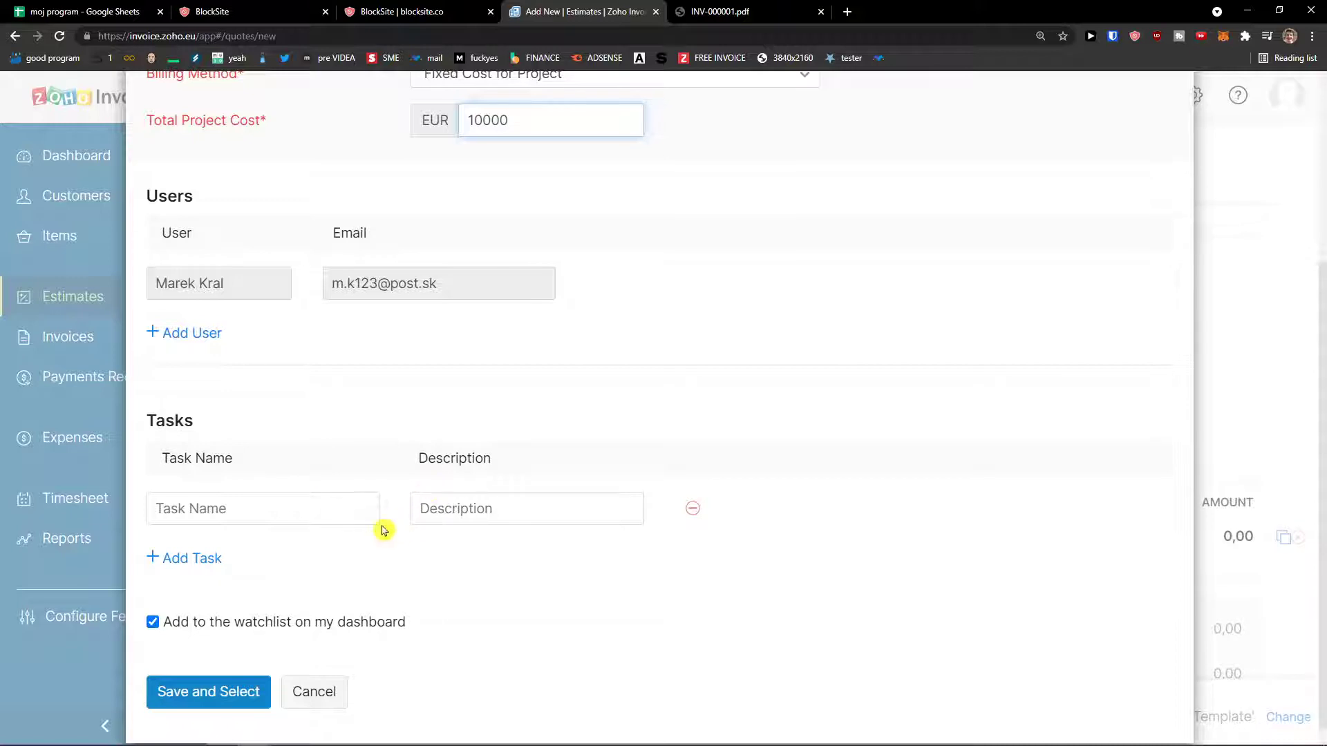
click(234, 692)
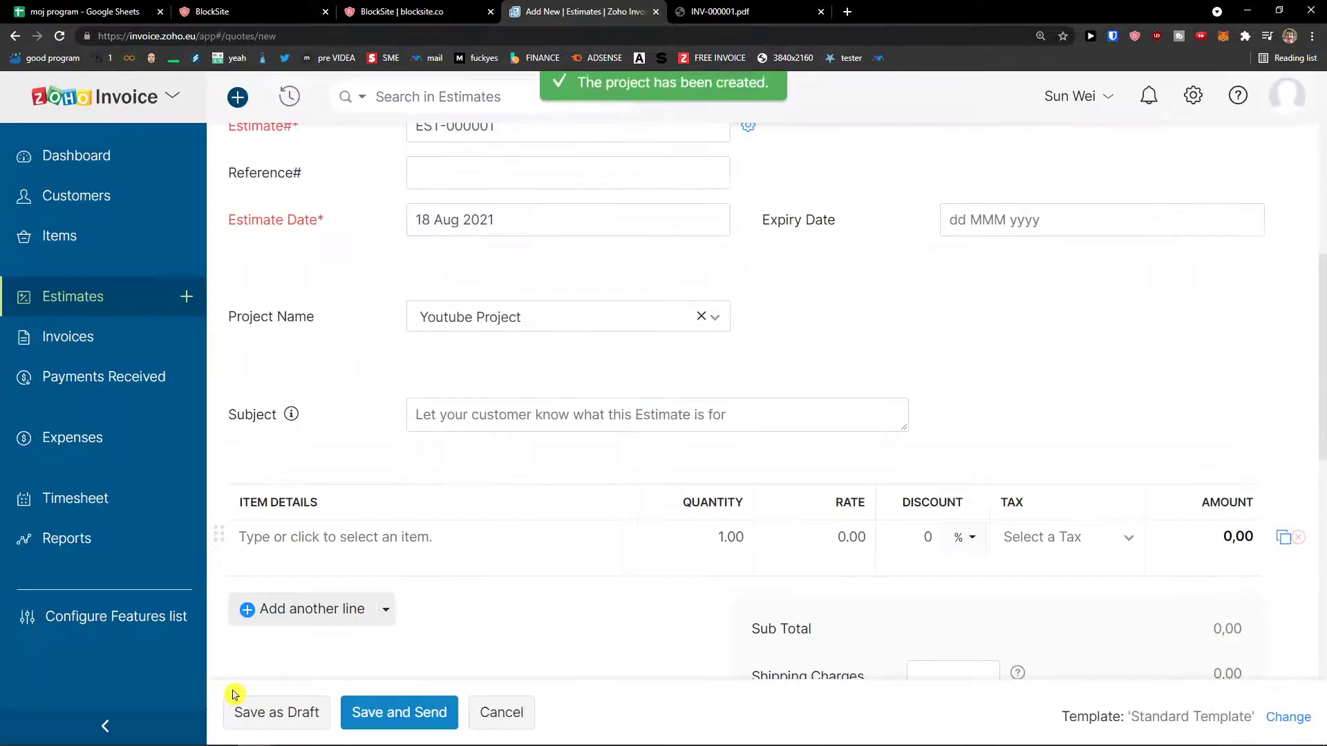
- Add the Youtube Video item to the estimate with quantity 10
scroll(405, 522, up, 5)
scroll(387, 538, down, 8)
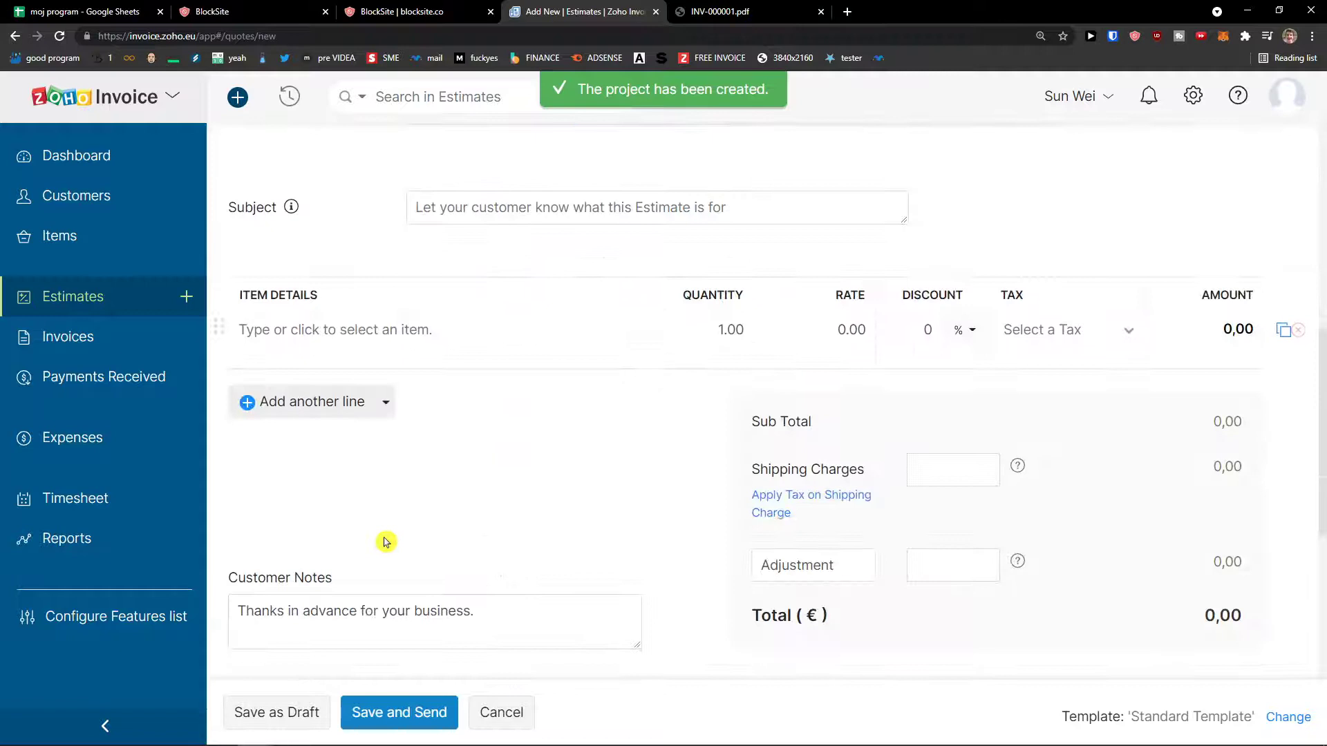
scroll(385, 542, up, 1)
click(373, 397)
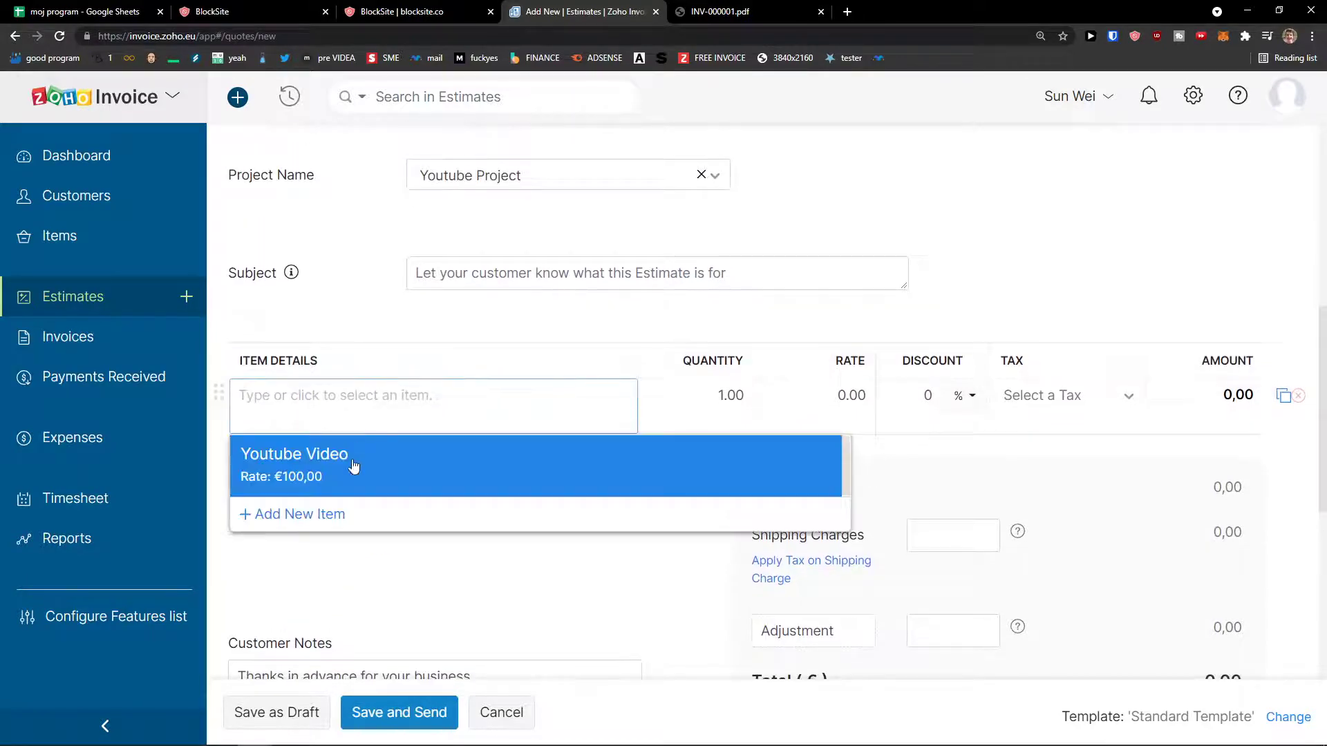
click(353, 465)
scroll(690, 453, up, 1)
click(691, 465)
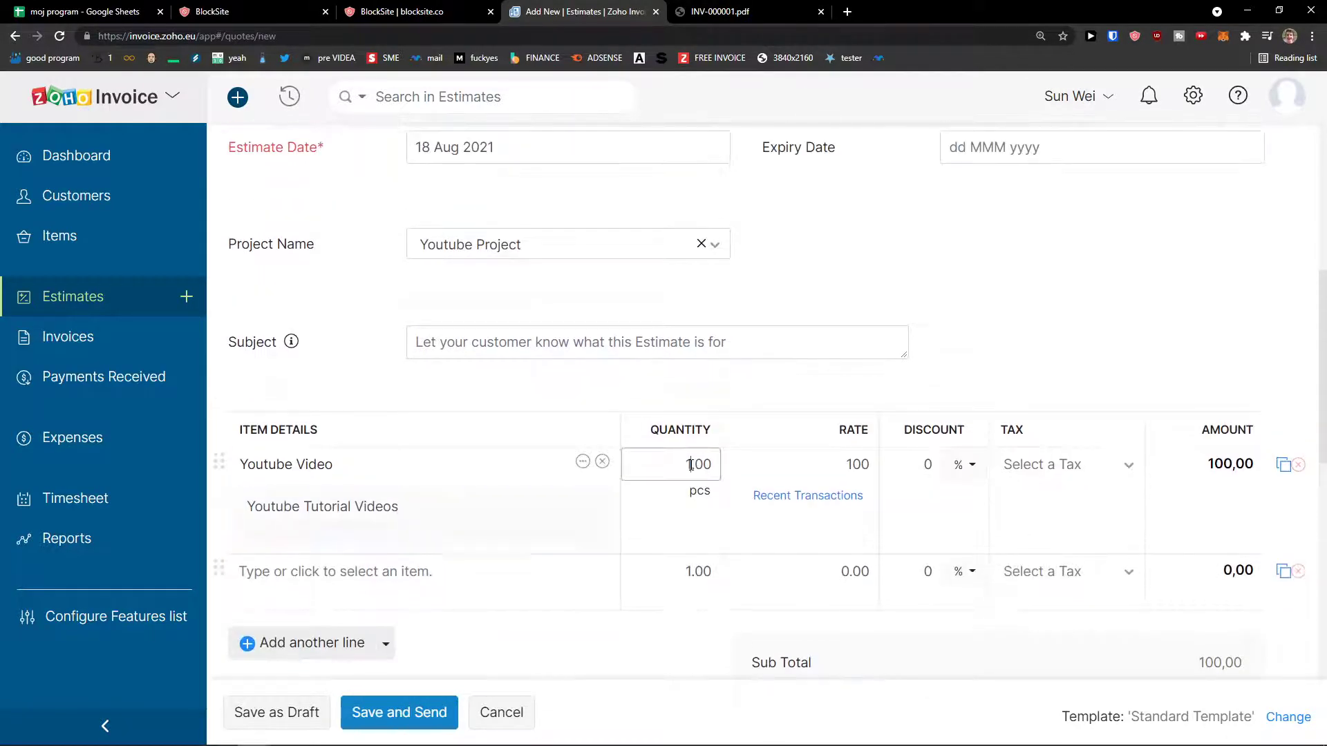
text(10)
click(690, 503)
- Untick e-mailing the customer contact and save the €1.000,00 estimate
scroll(684, 507, down, 5)
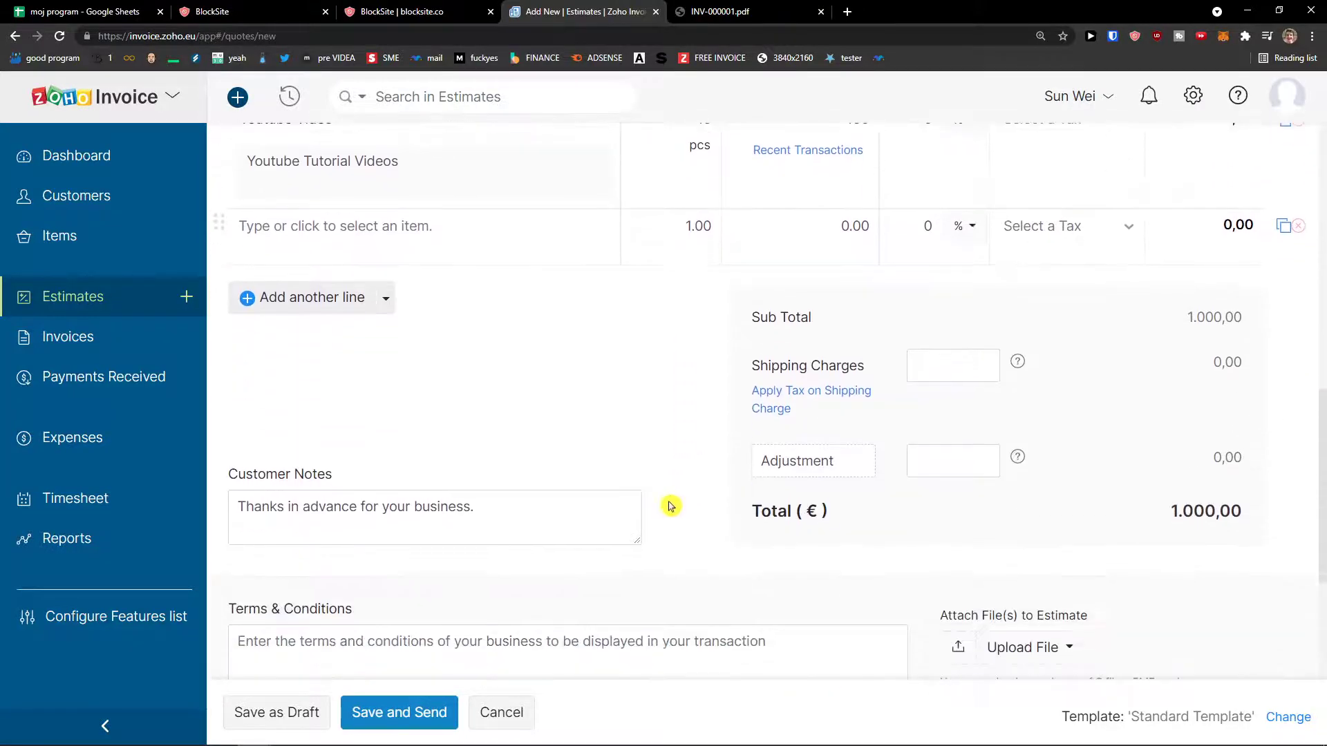
scroll(667, 505, down, 4)
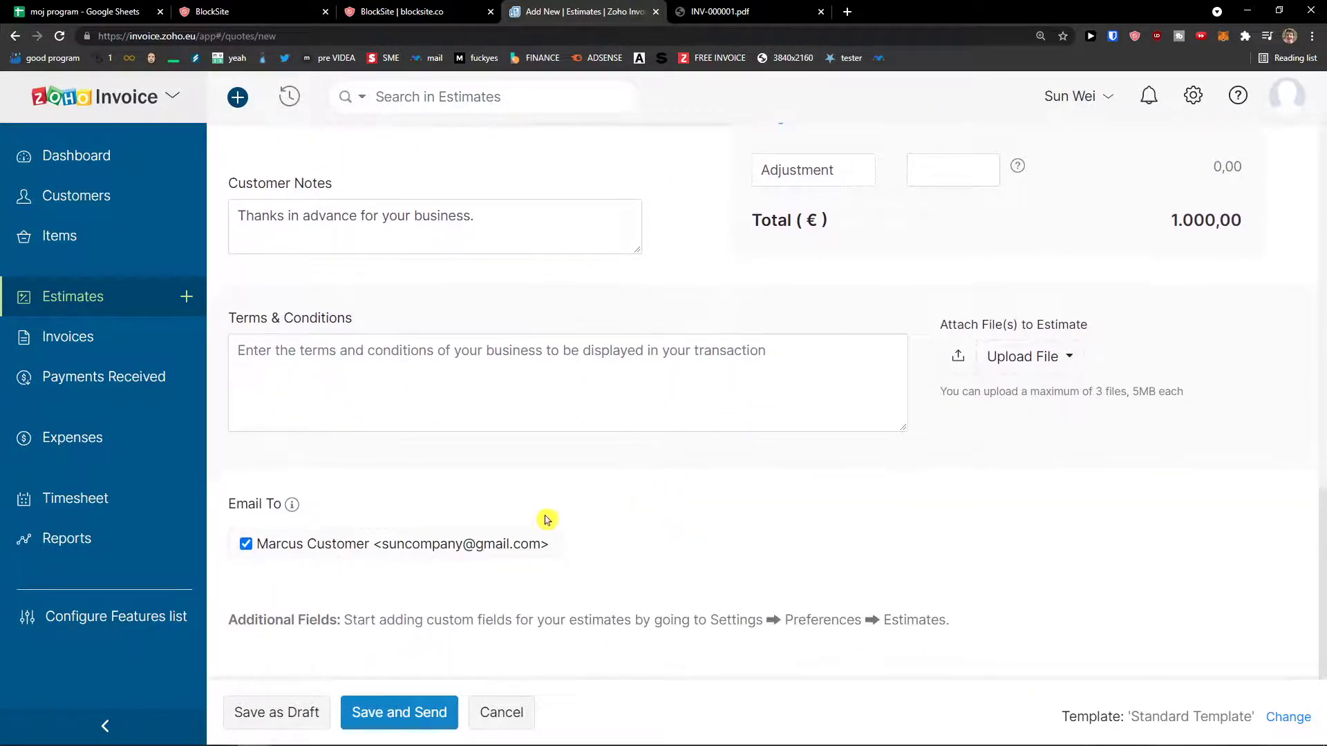
click(386, 546)
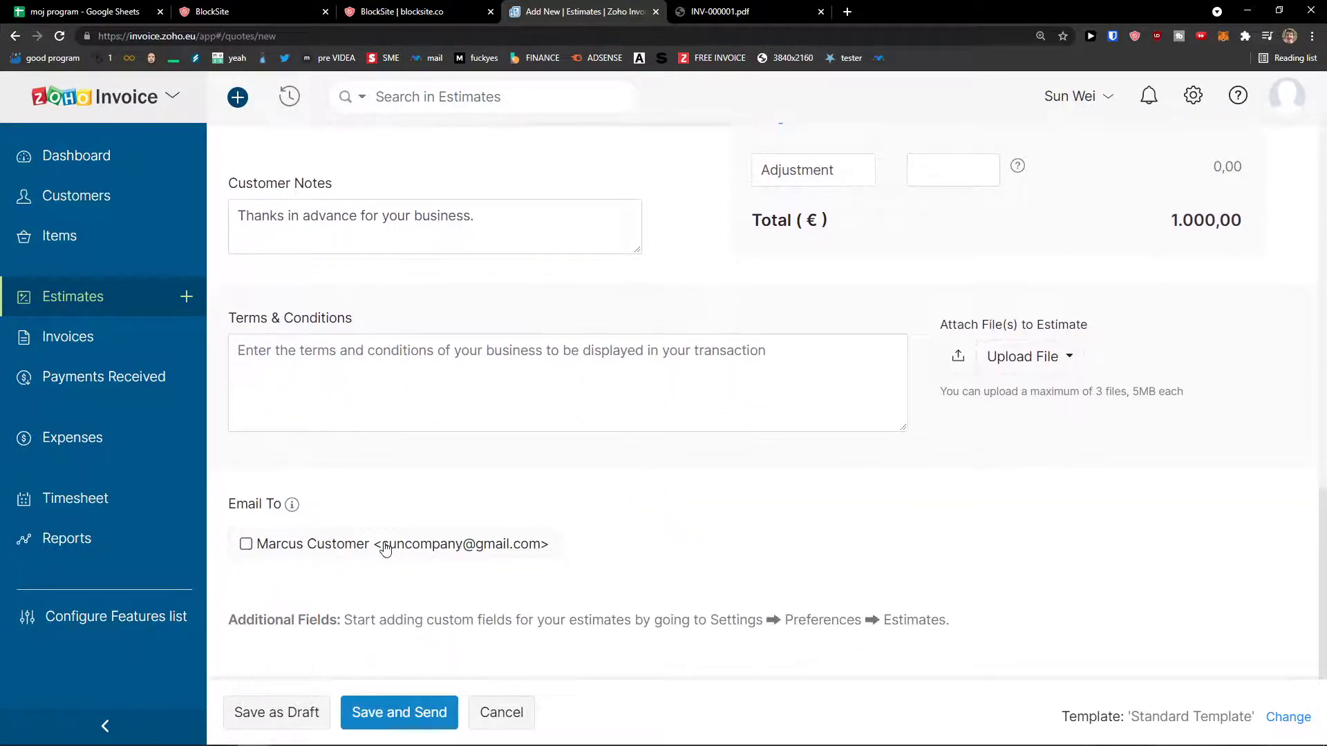
click(385, 714)
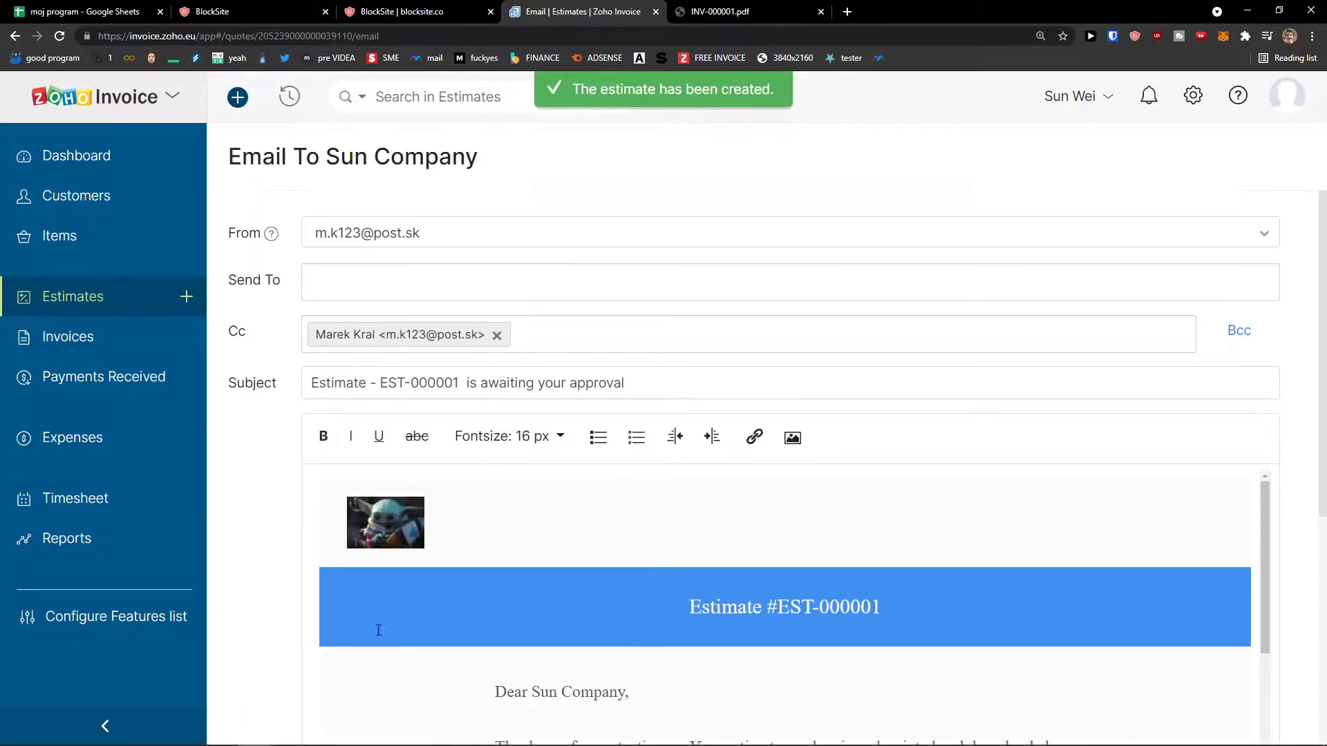
- Go back to the Estimates list and open EST-000001
scroll(378, 629, down, 5)
scroll(408, 625, up, 4)
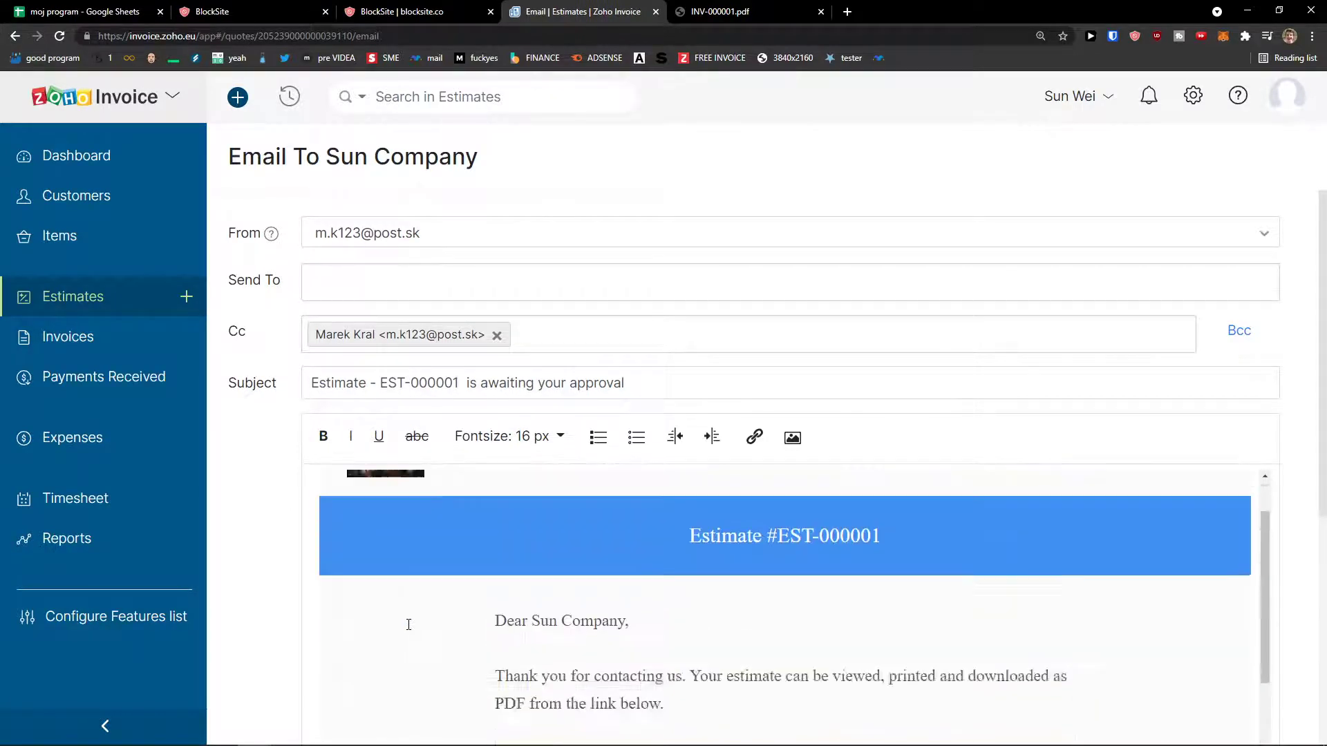
scroll(408, 625, up, 1)
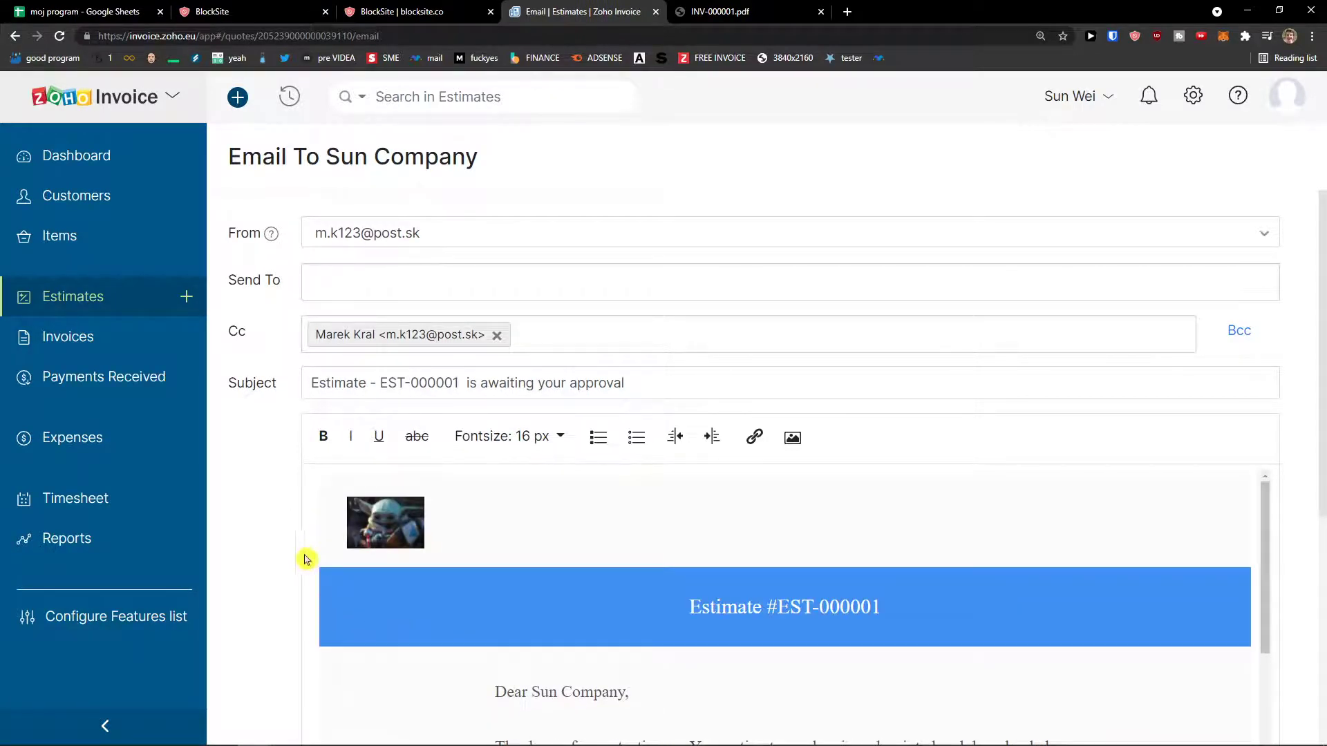
click(92, 307)
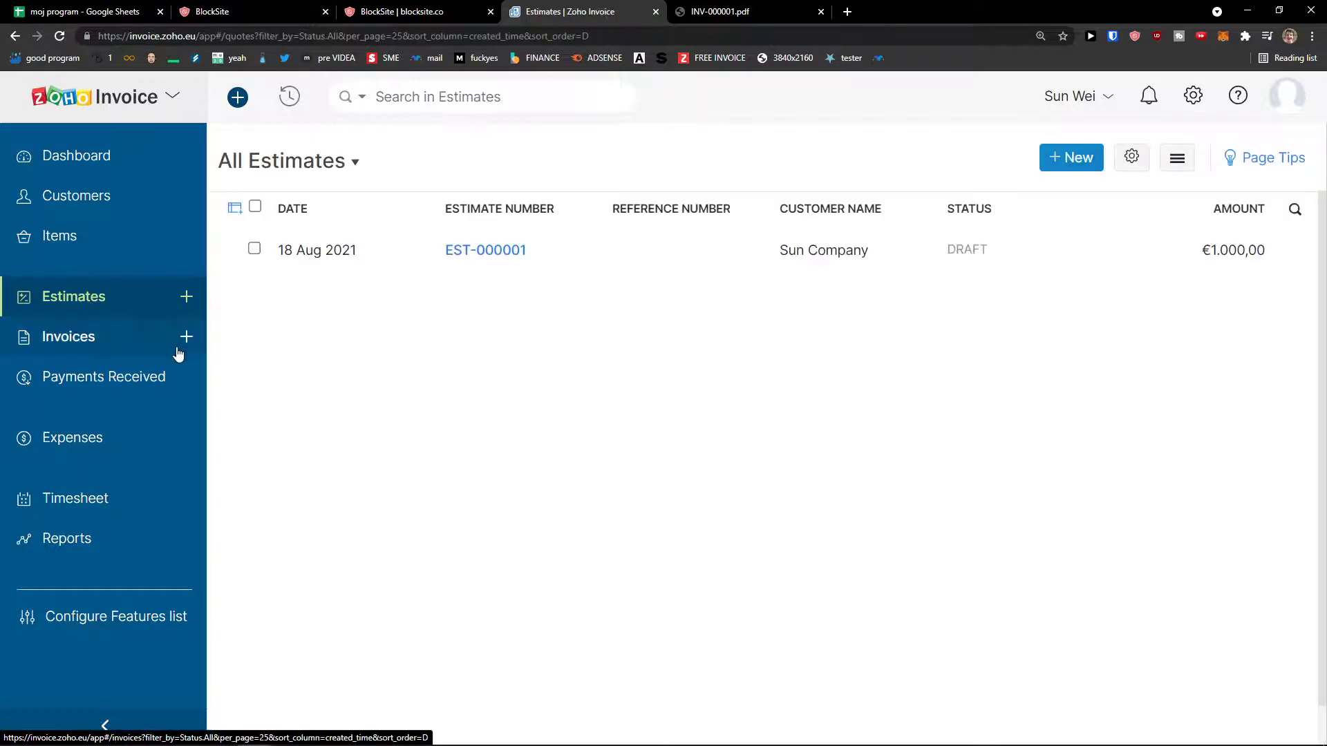
click(469, 256)
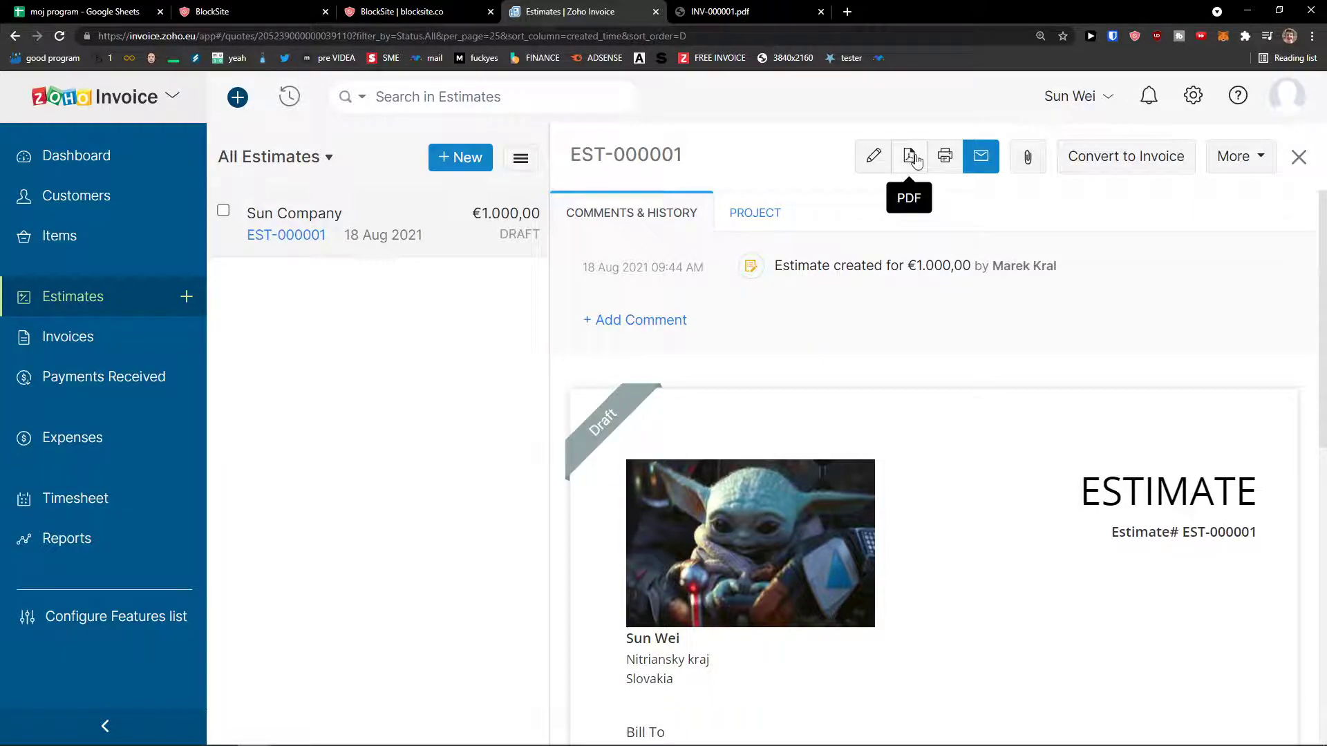
- Download EST-000001.pdf, open it from the download bar, then return to the Zoho Invoice tab
click(912, 158)
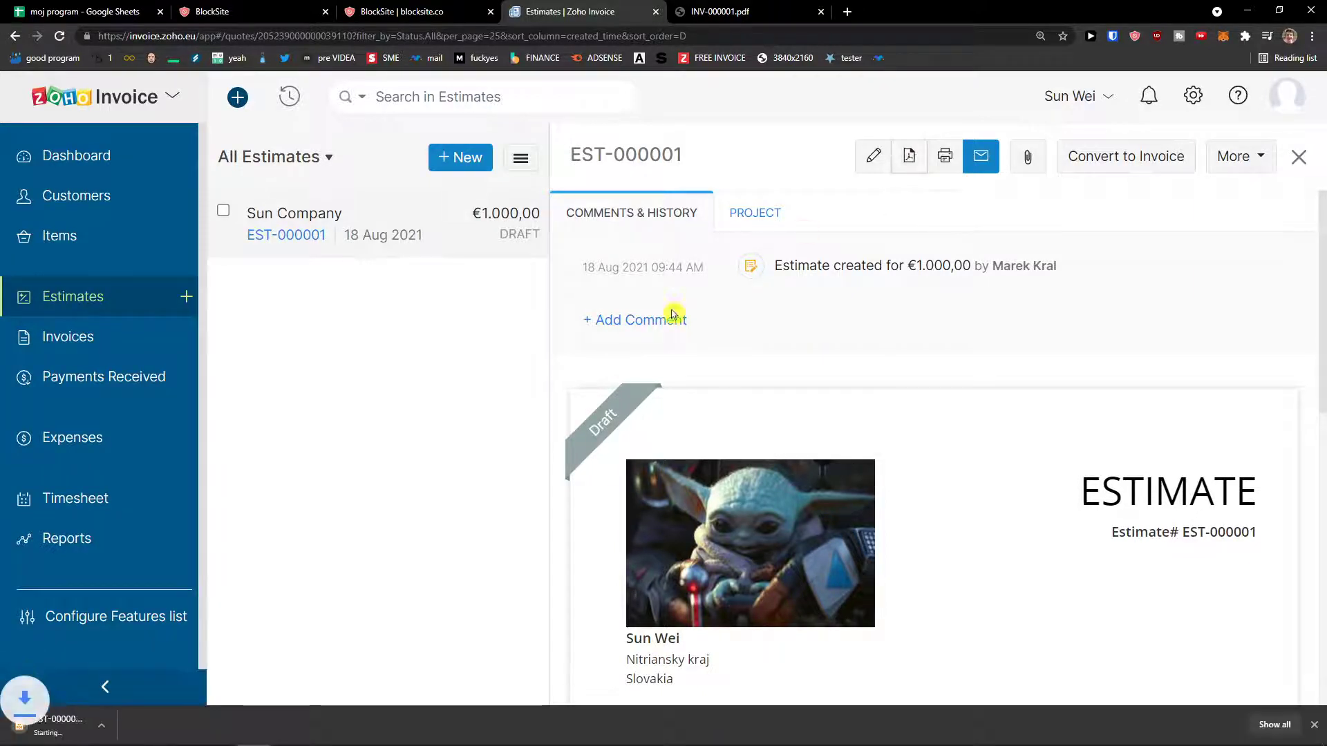
click(97, 726)
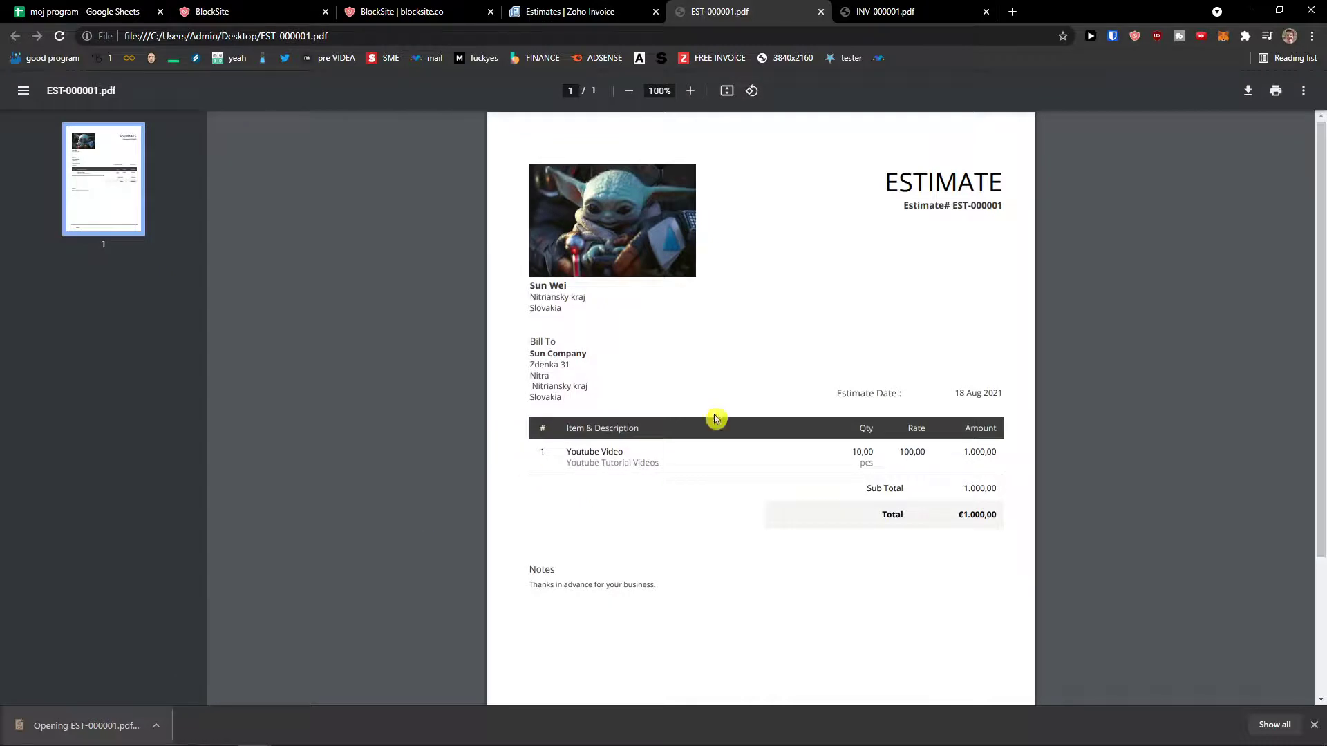
click(573, 11)
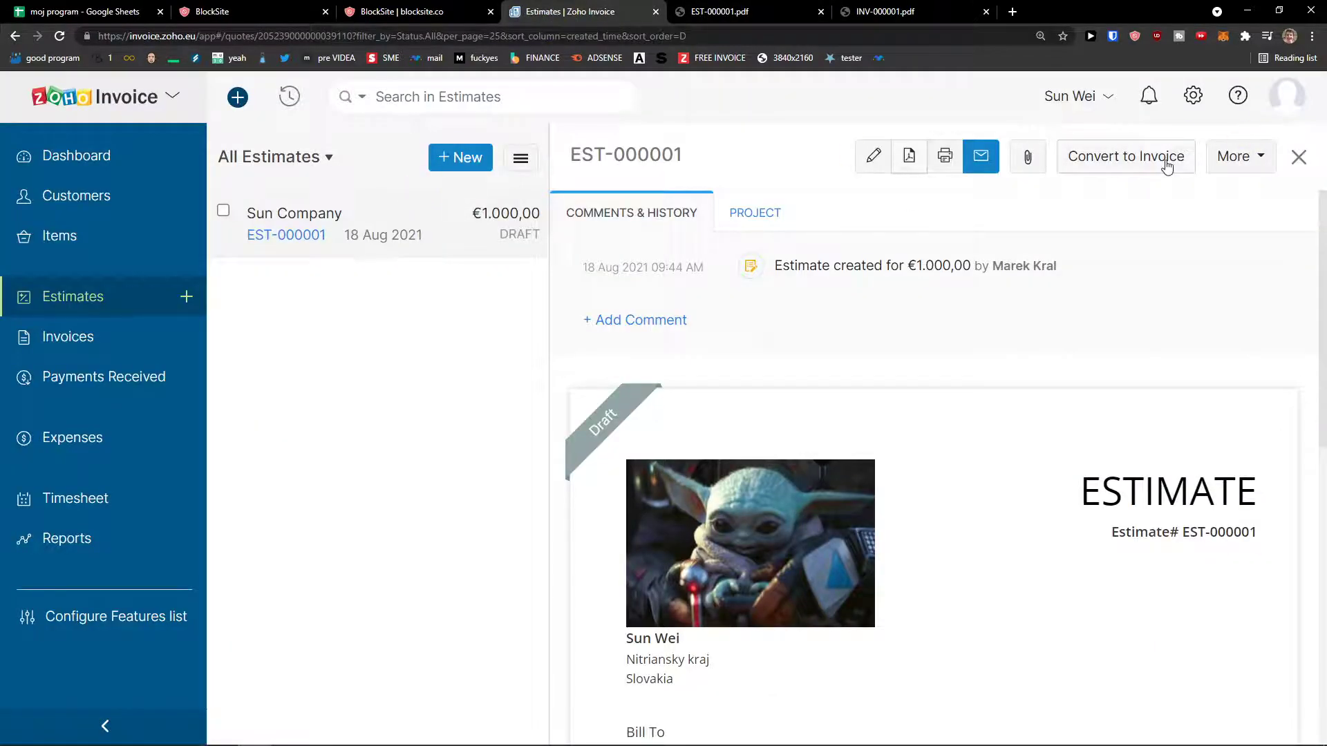
- Convert EST-000001 to invoice INV-000002, keeping customer notes, terms and conditions, and address
click(1084, 169)
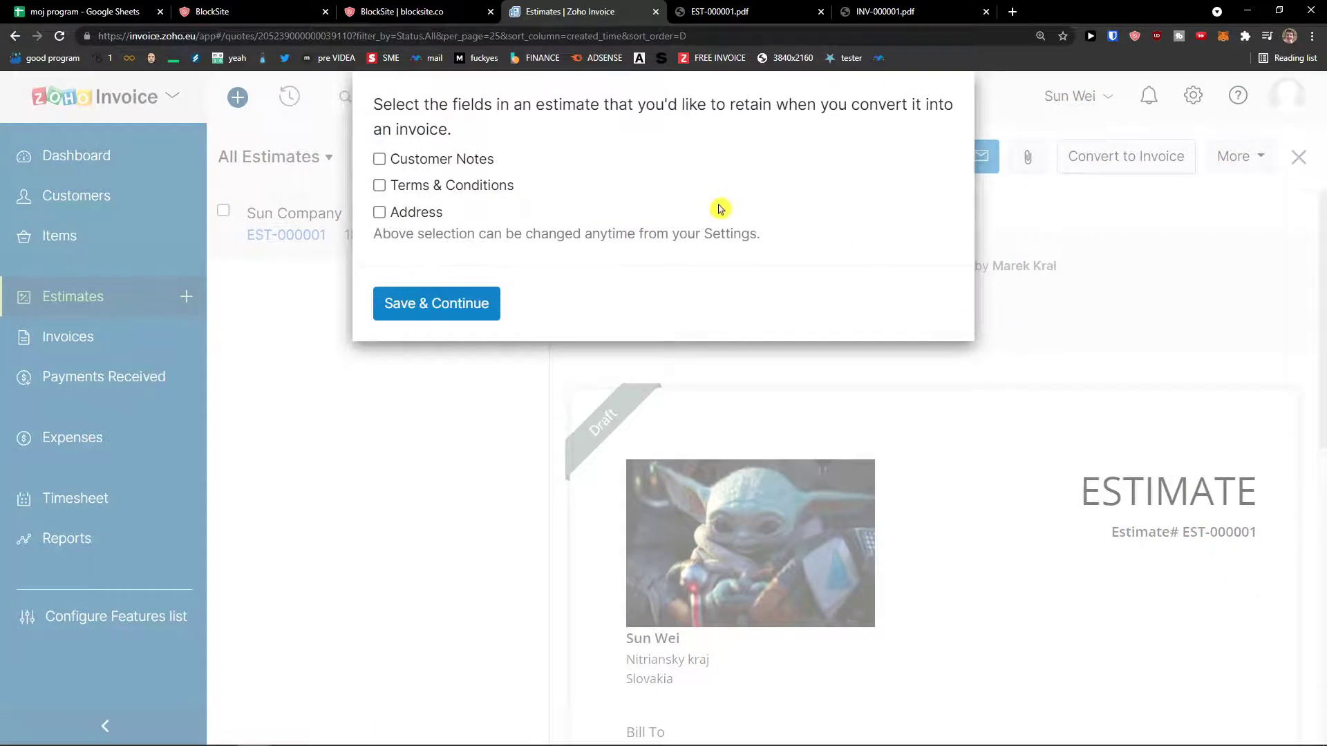
click(438, 212)
click(446, 185)
click(447, 161)
click(464, 315)
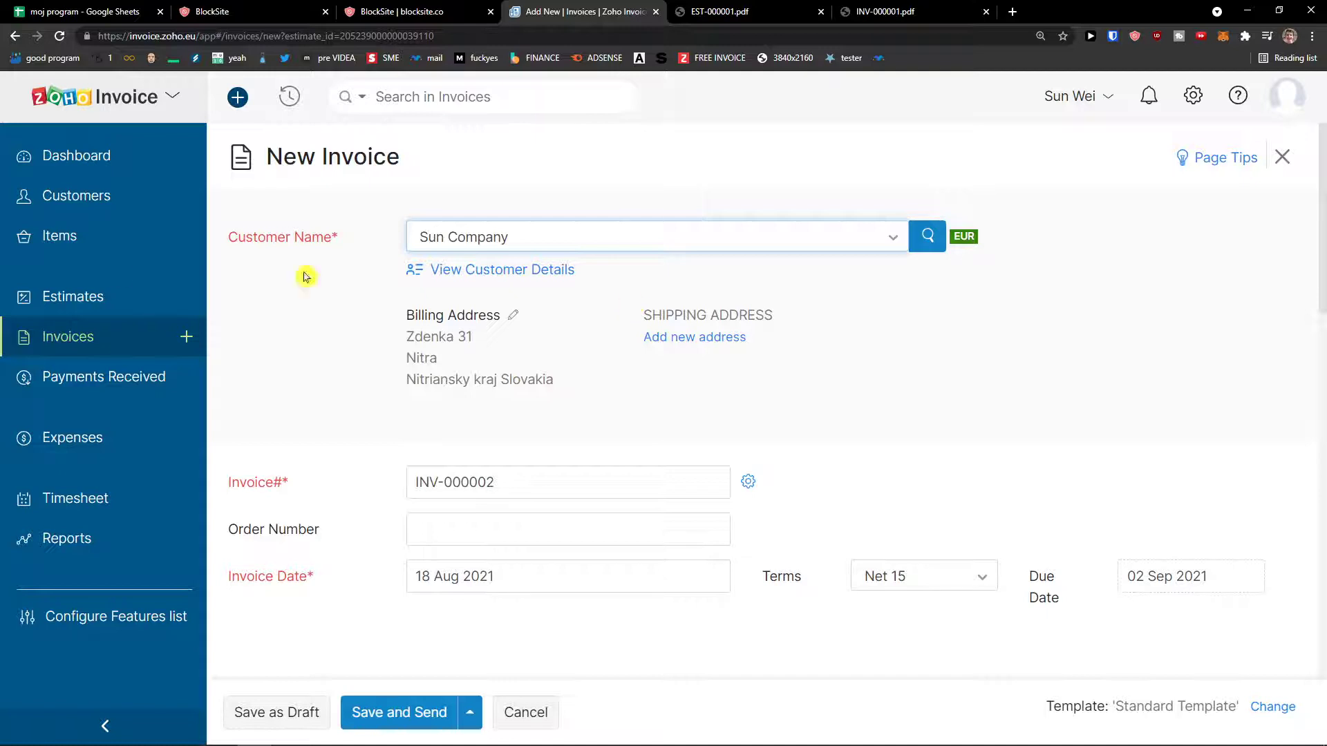
- Go to the expenses list and start a new expense
click(239, 97)
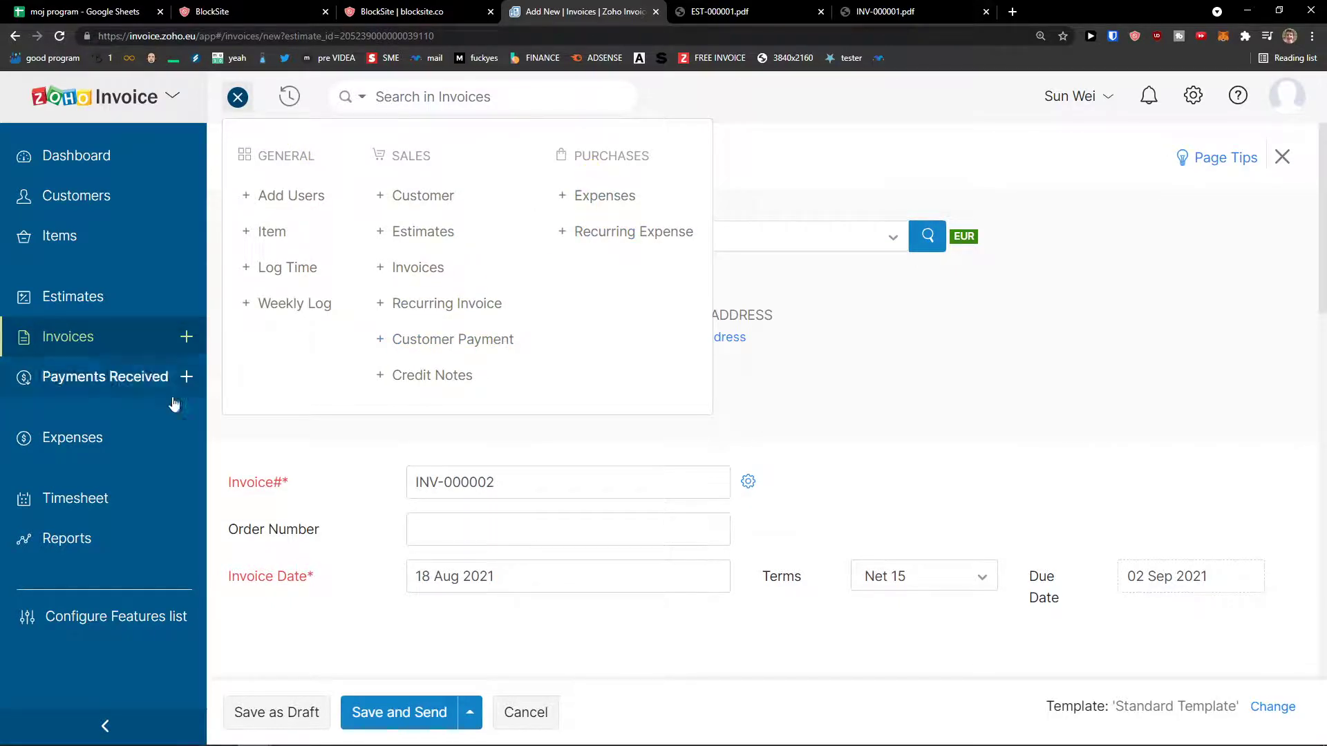
click(95, 453)
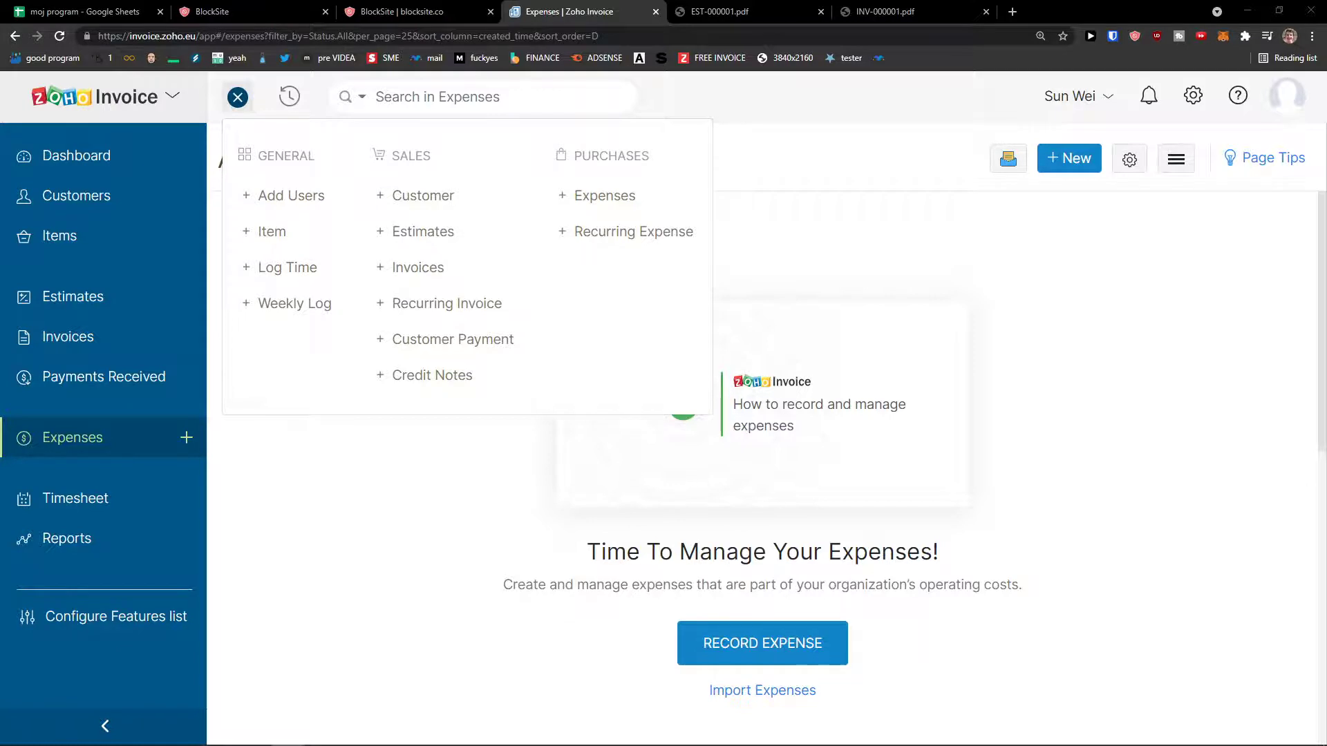
click(435, 683)
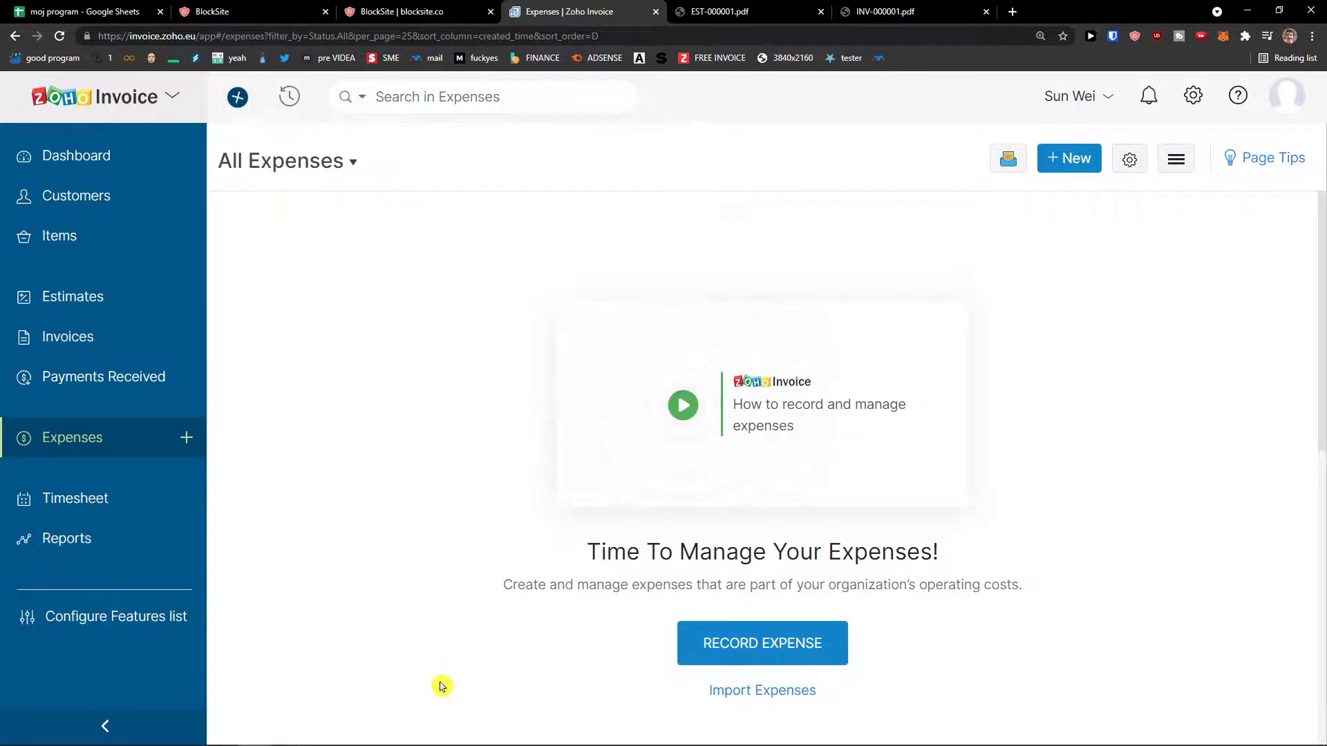
click(755, 632)
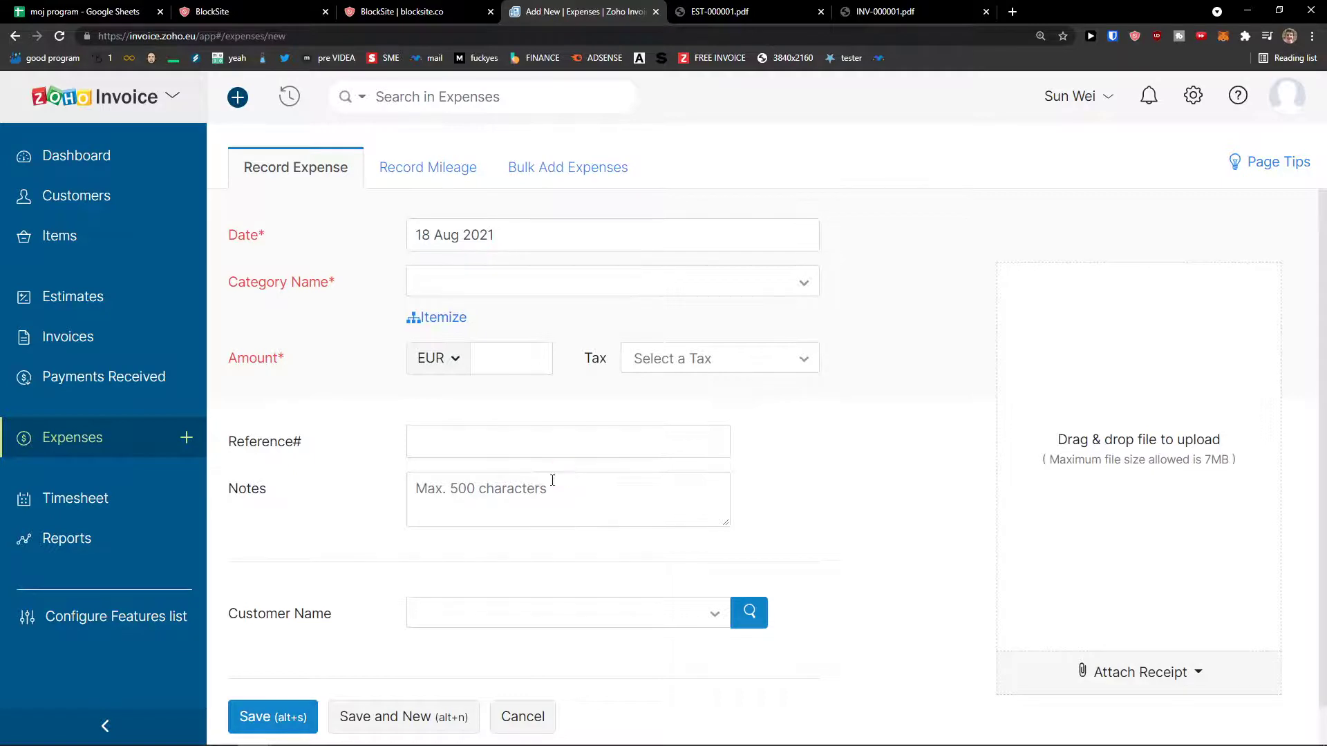
scroll(1040, 480, down, 1)
scroll(1034, 461, up, 1)
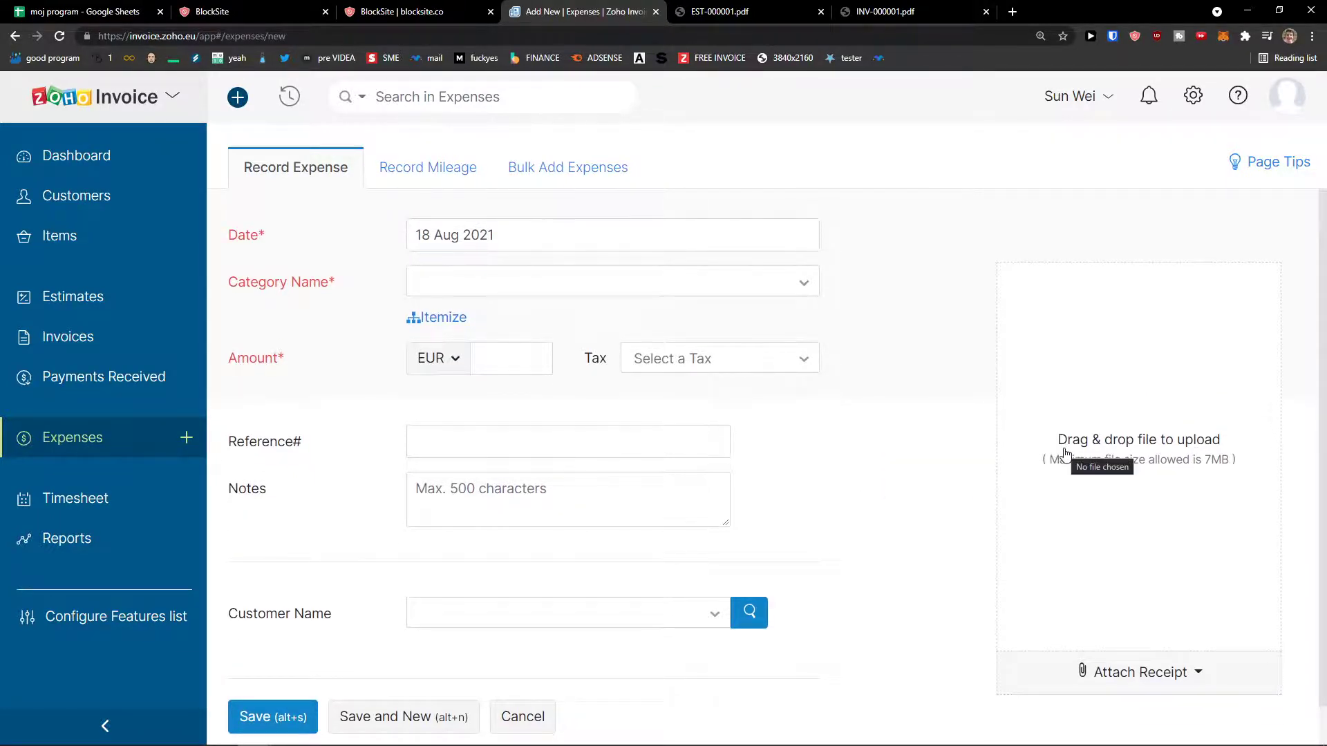
- Enter a €20 Meals and Entertainment expense dated today, with reference Restaurant and a note
click(483, 235)
click(334, 270)
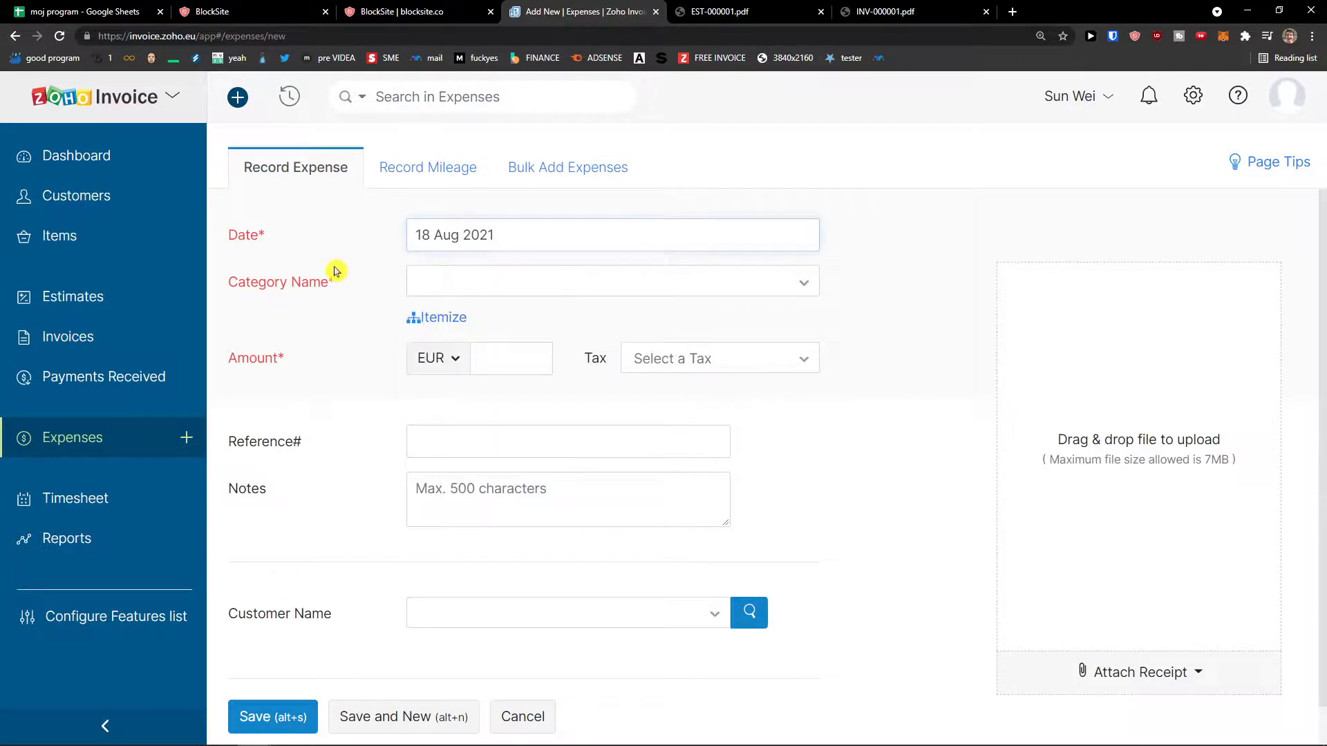
click(525, 282)
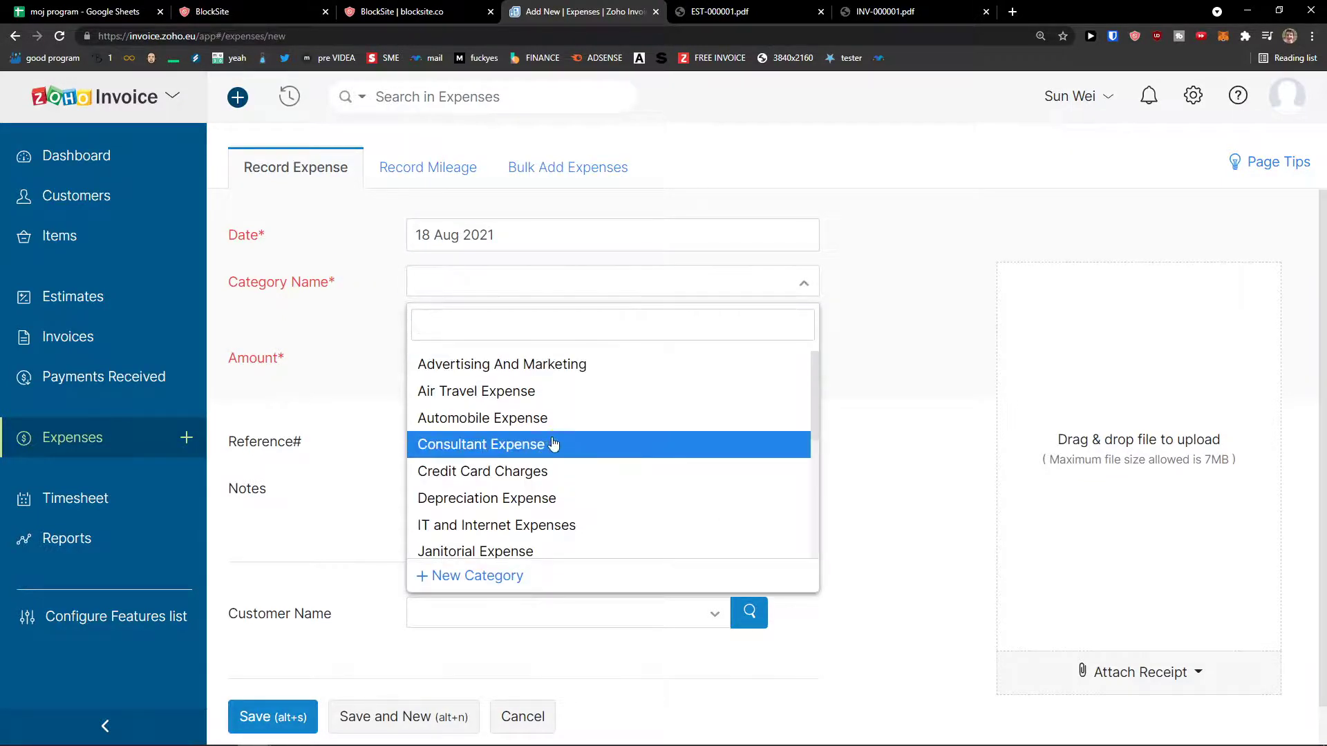
scroll(548, 447, down, 3)
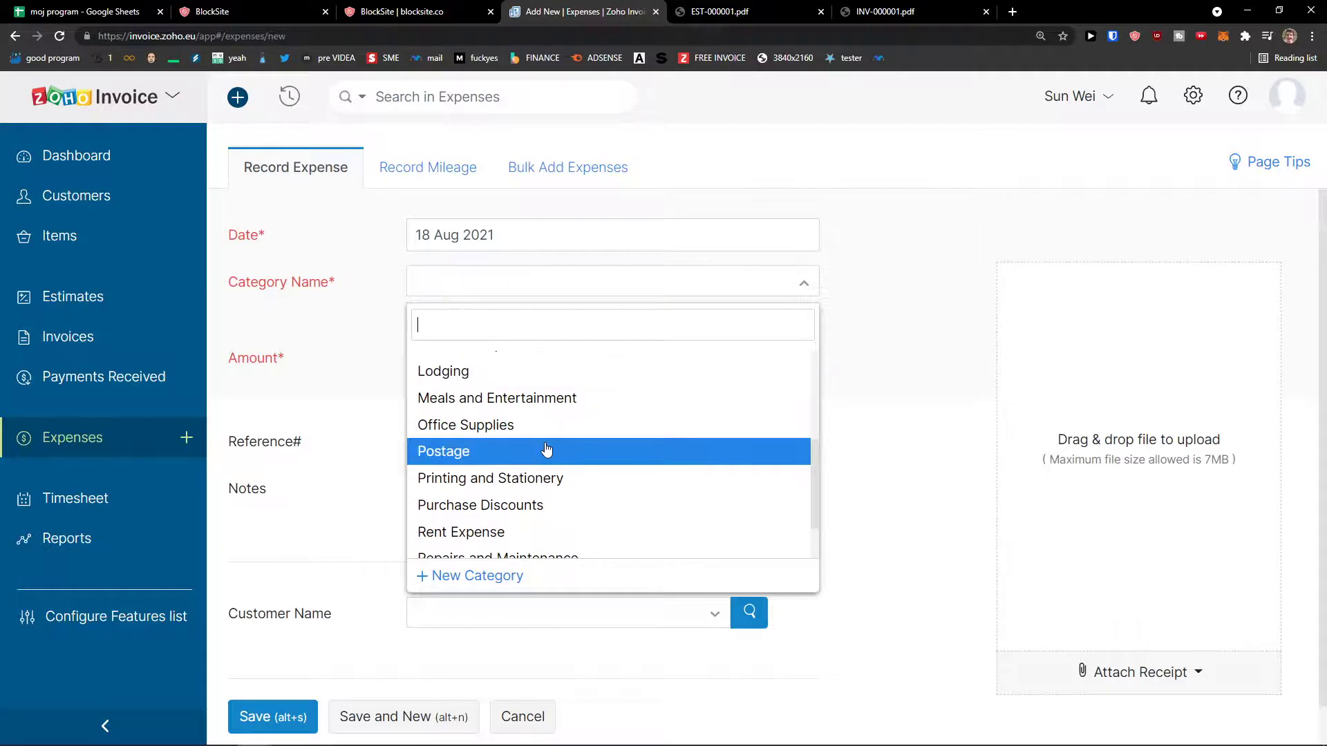
click(540, 409)
click(486, 356)
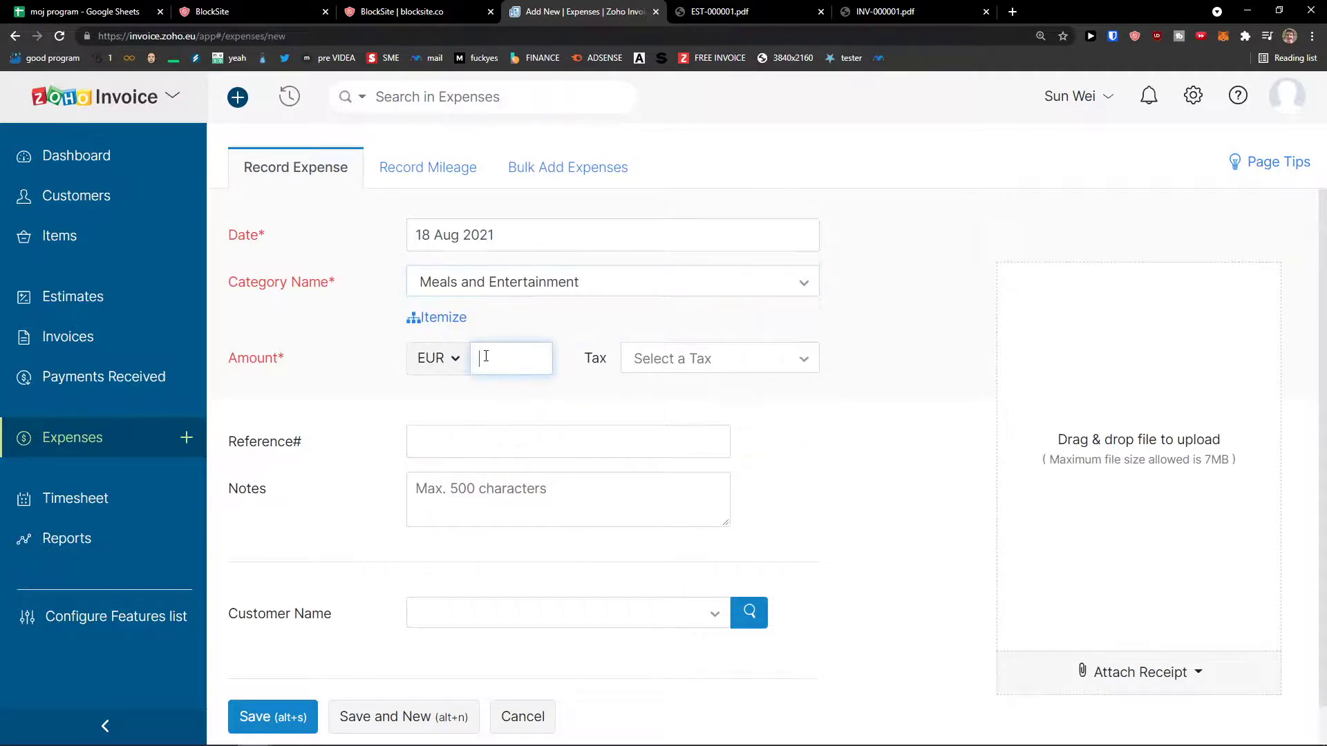
text(20)
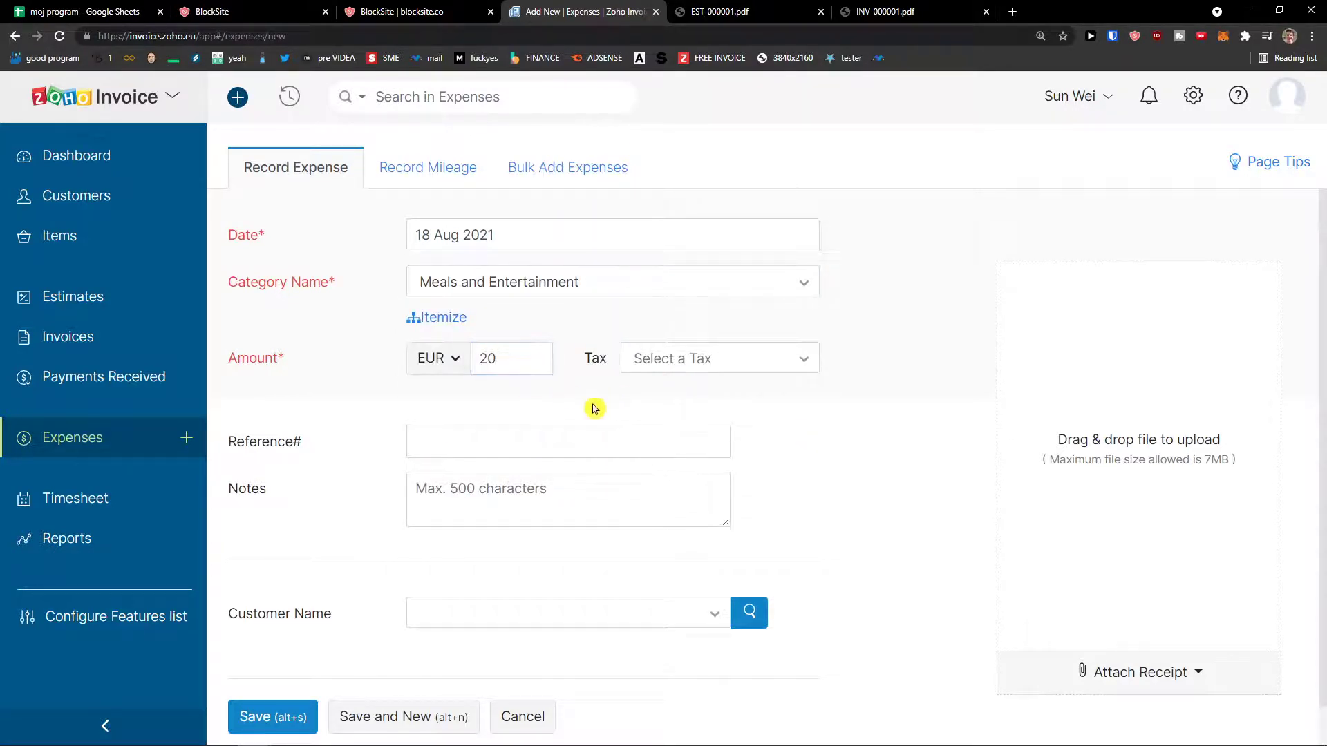
click(541, 443)
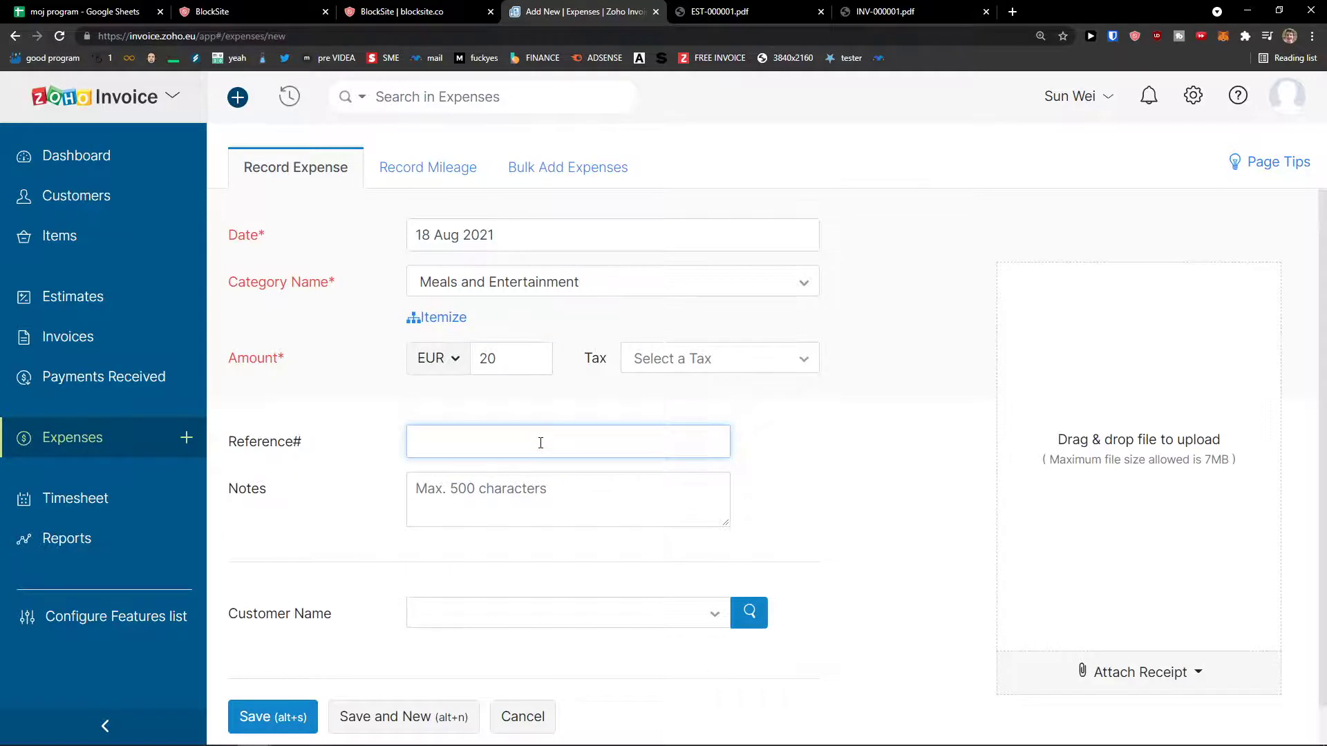
text(Restaurant)
key(Tab)
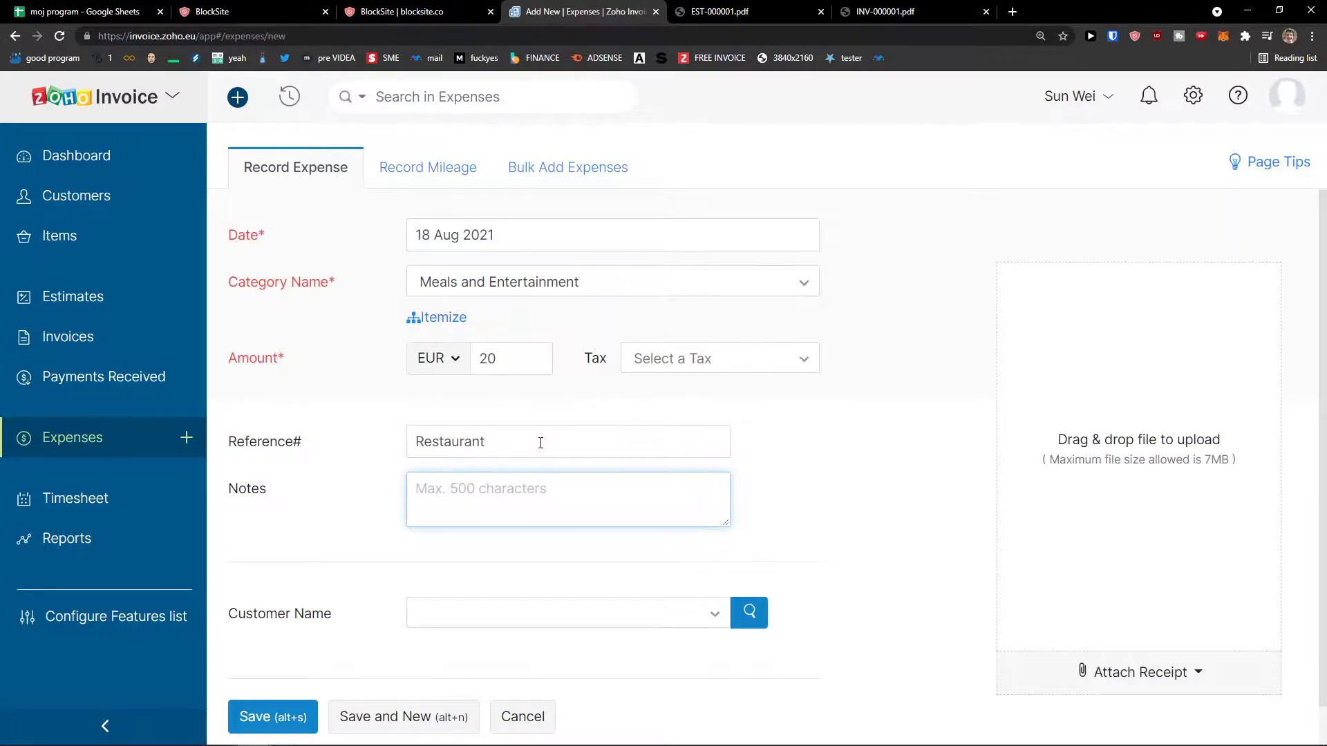
text(Eating at restaurant)
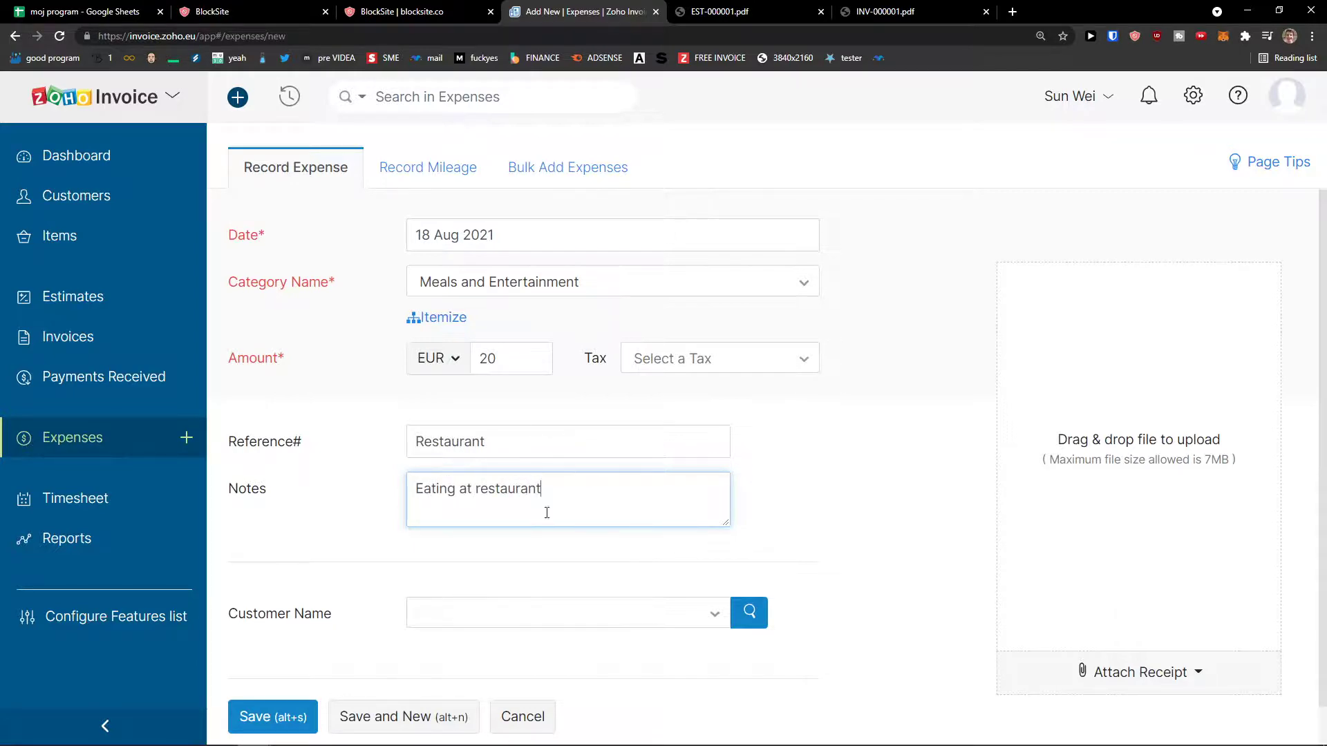
- Assign the expense to Sun Company and Youtube Project, then save it
click(518, 614)
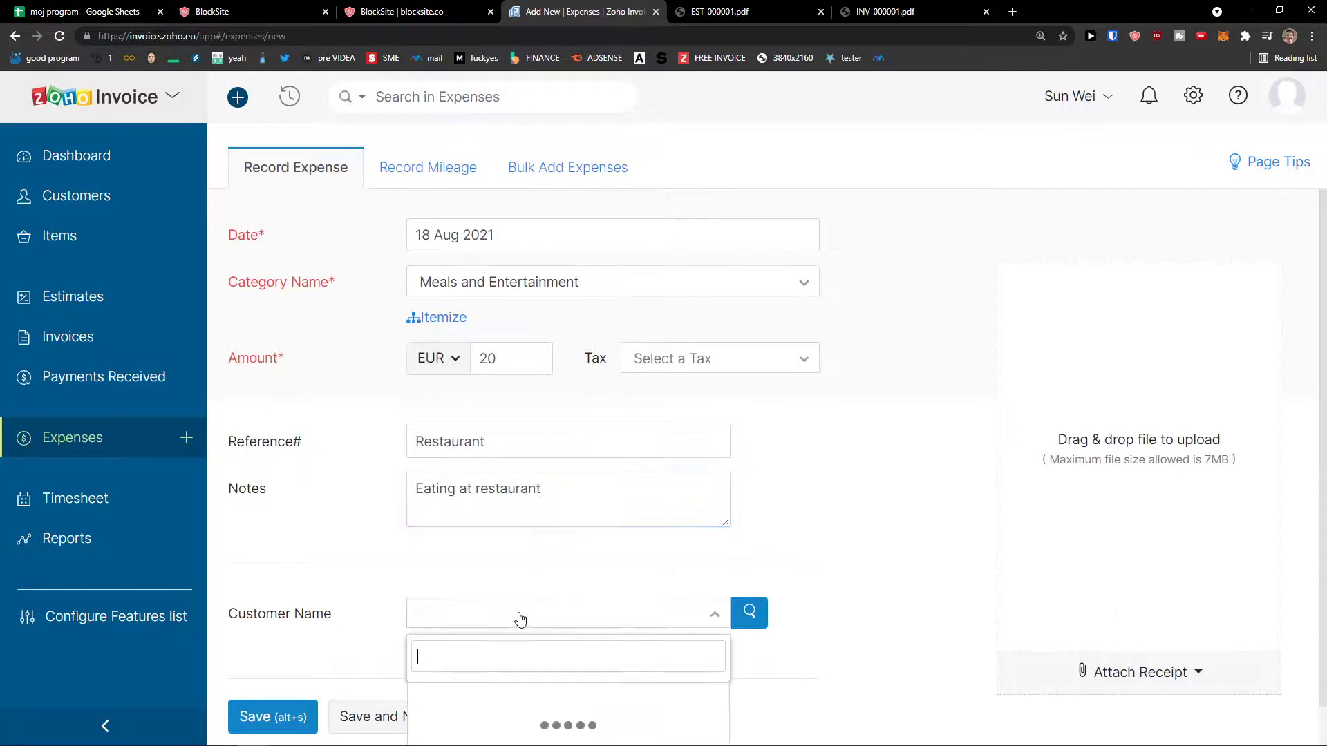
click(467, 662)
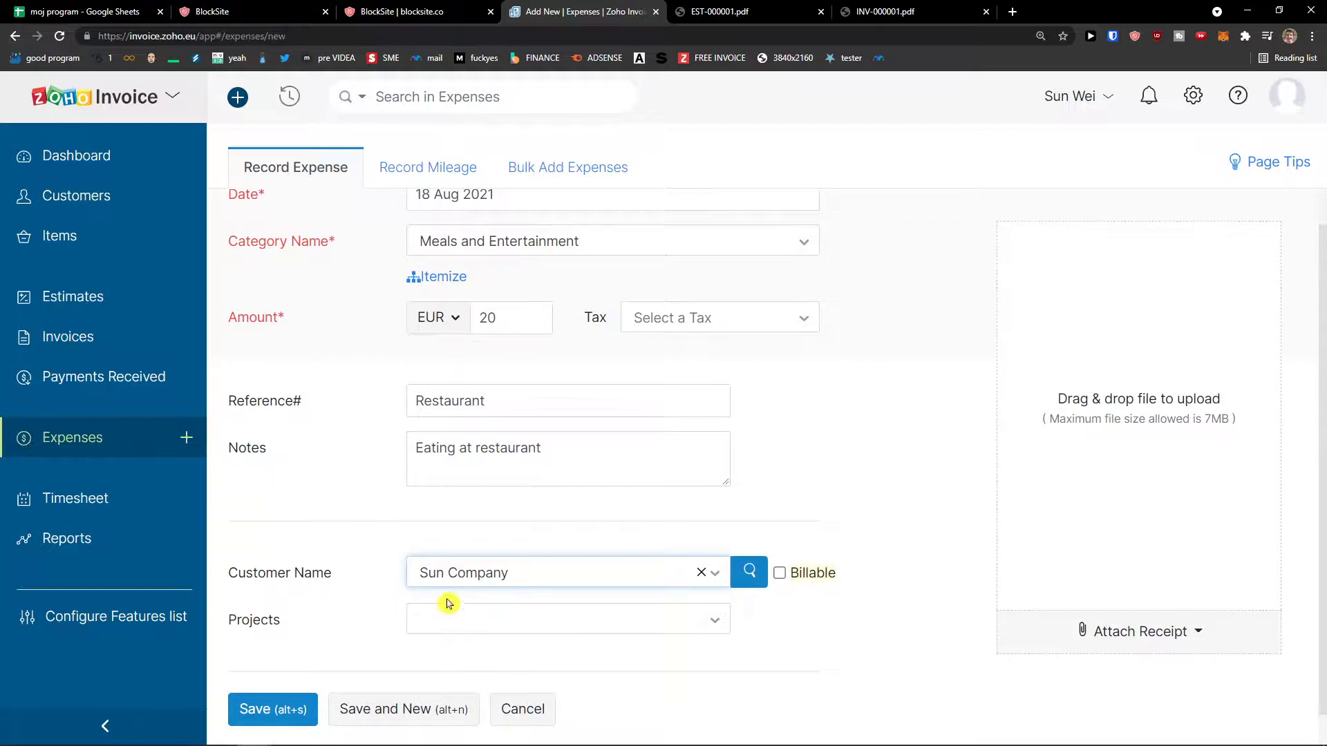
click(450, 622)
click(453, 671)
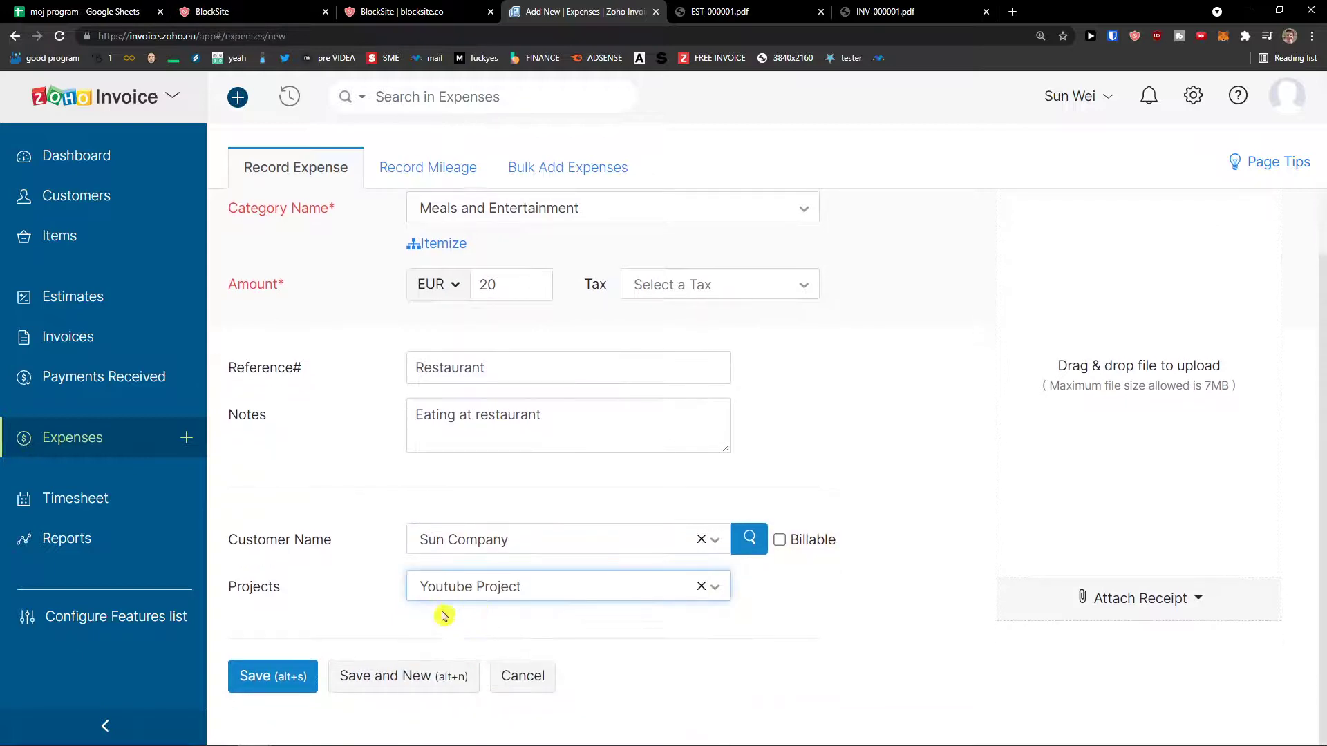
scroll(512, 623, up, 1)
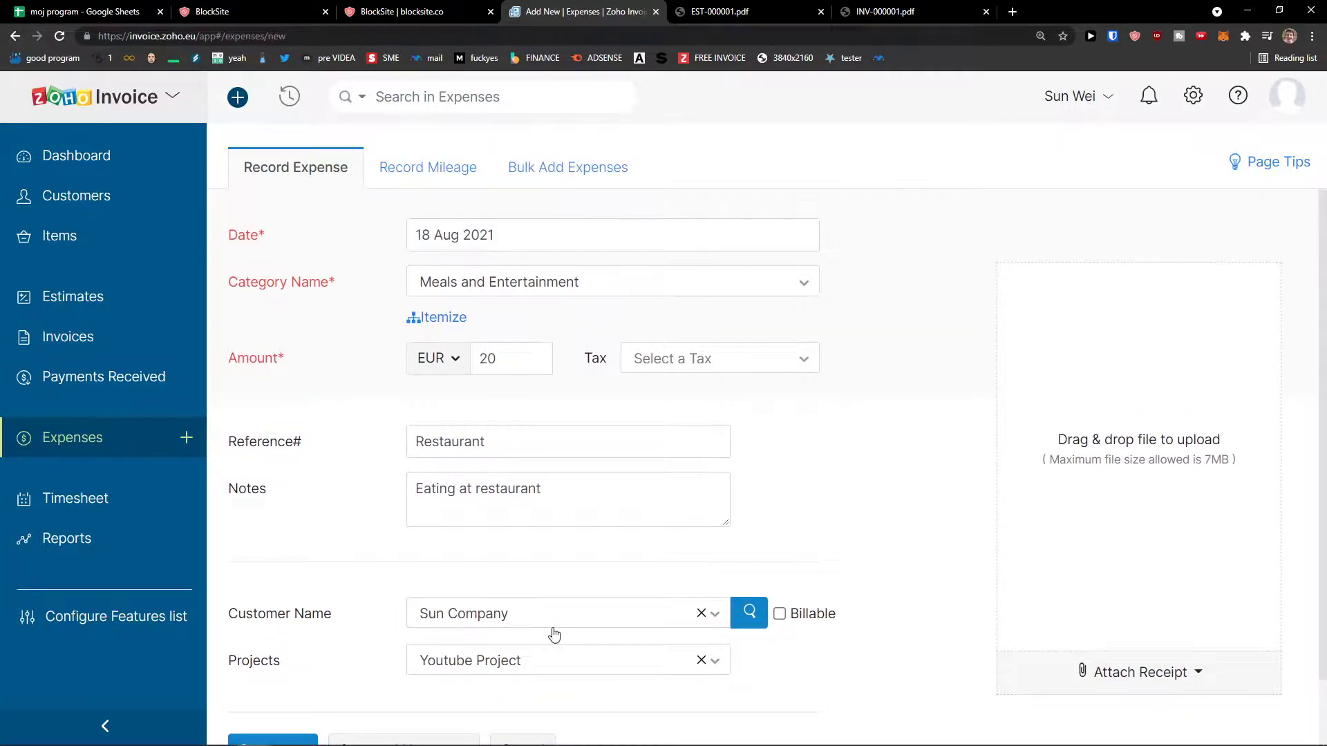
scroll(554, 634, down, 1)
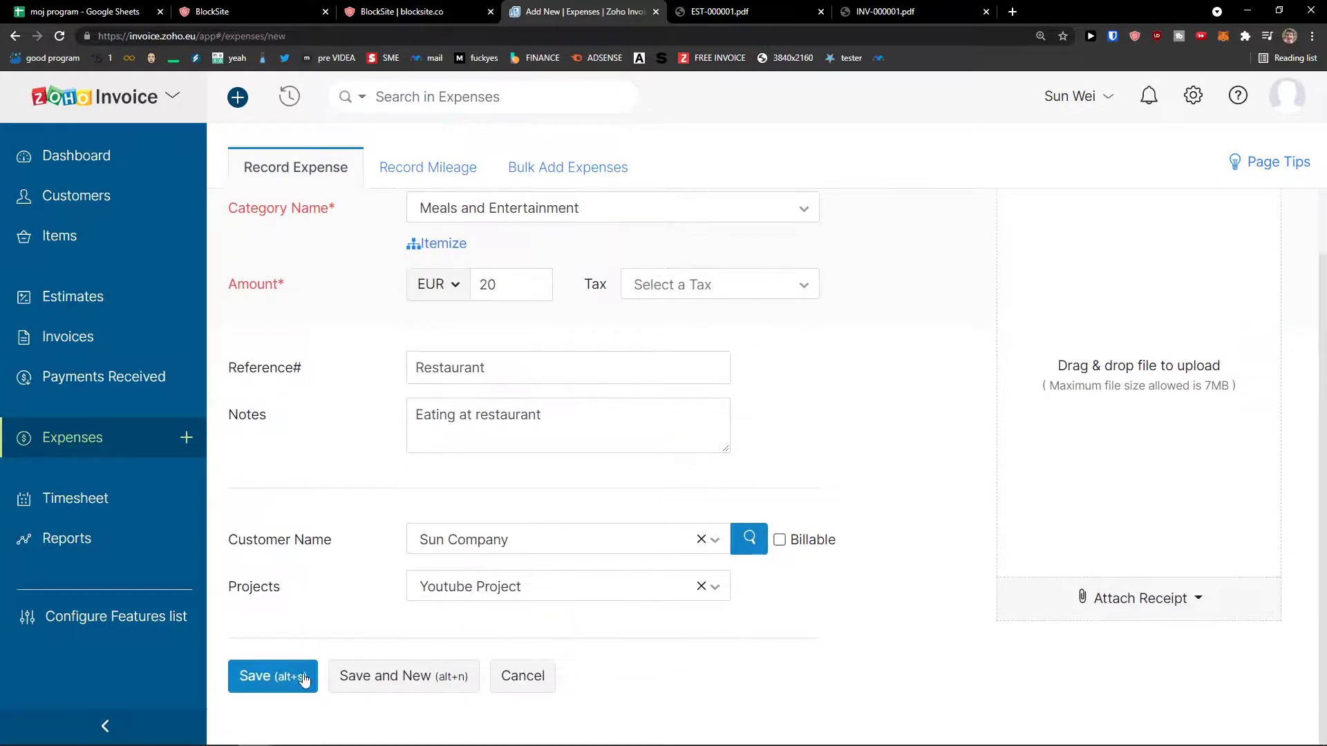
click(301, 684)
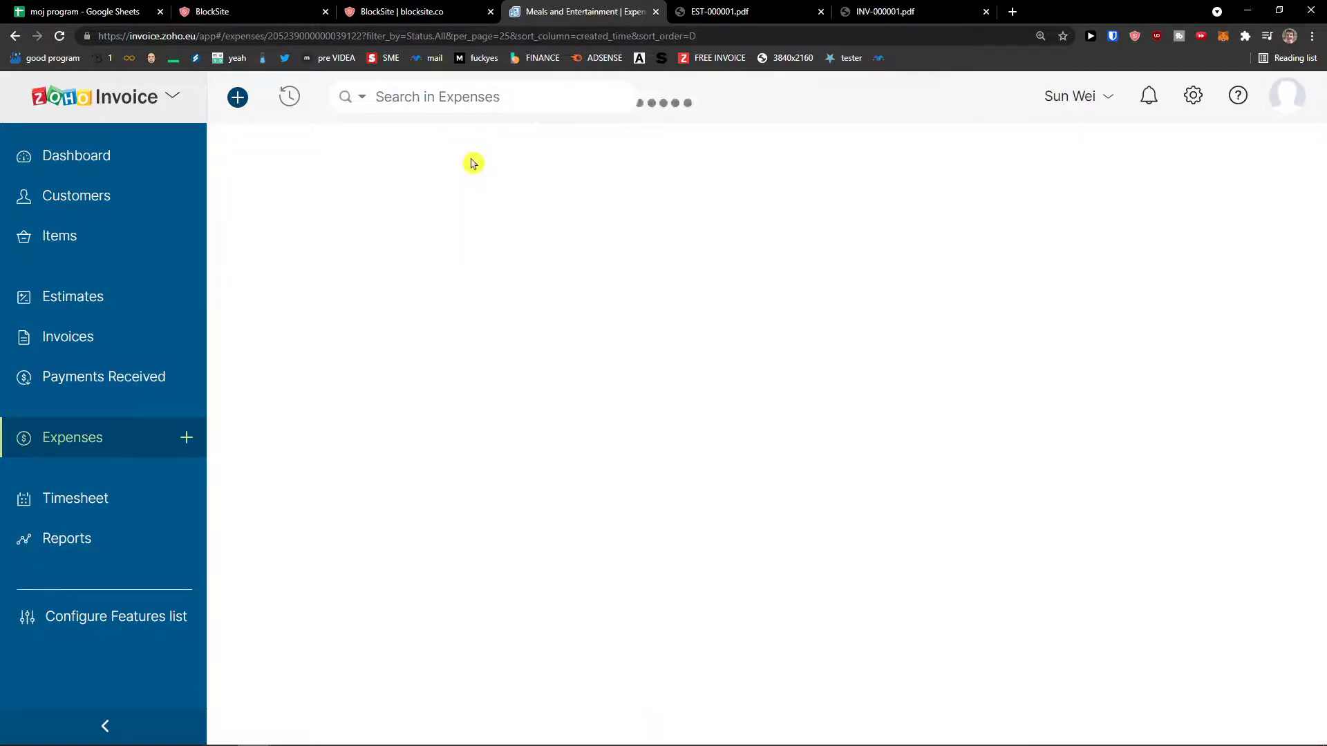
- Try Record Mileage, close its preferences dialog unchanged, and open the Quick Create menu
click(426, 169)
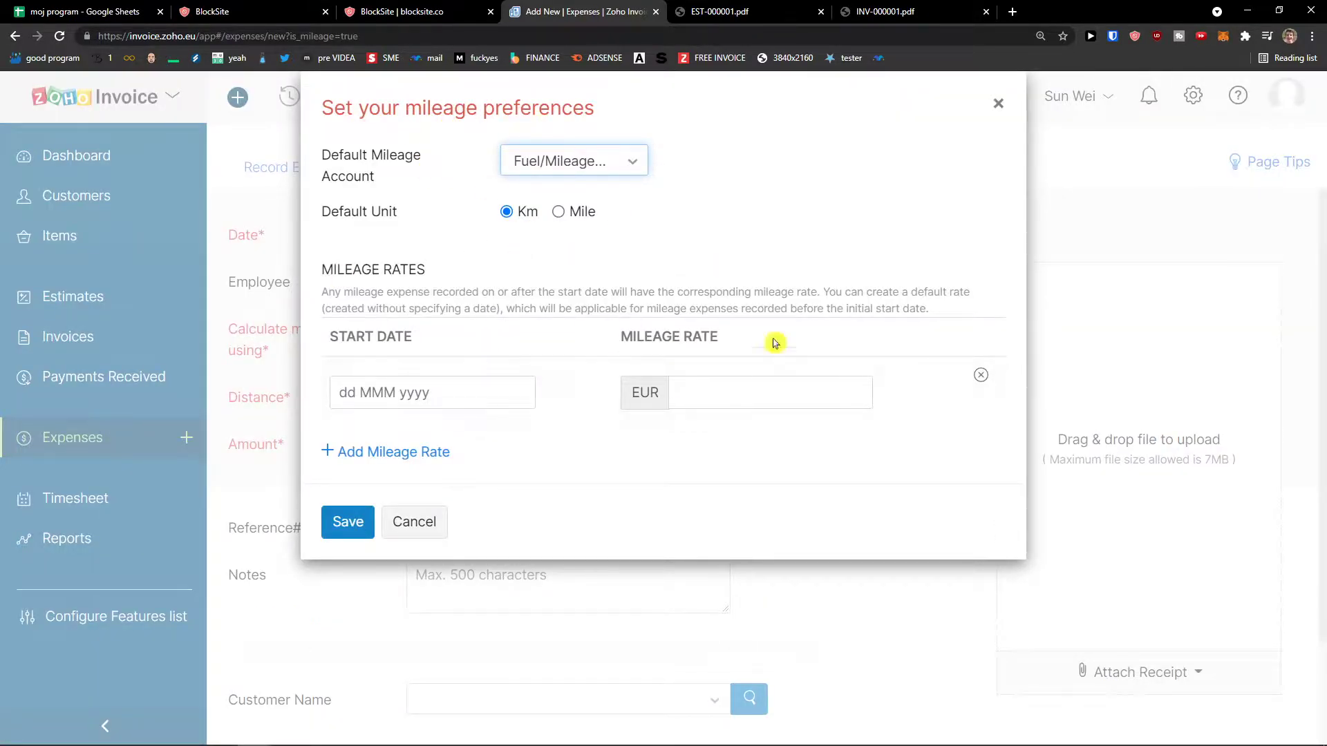
click(998, 103)
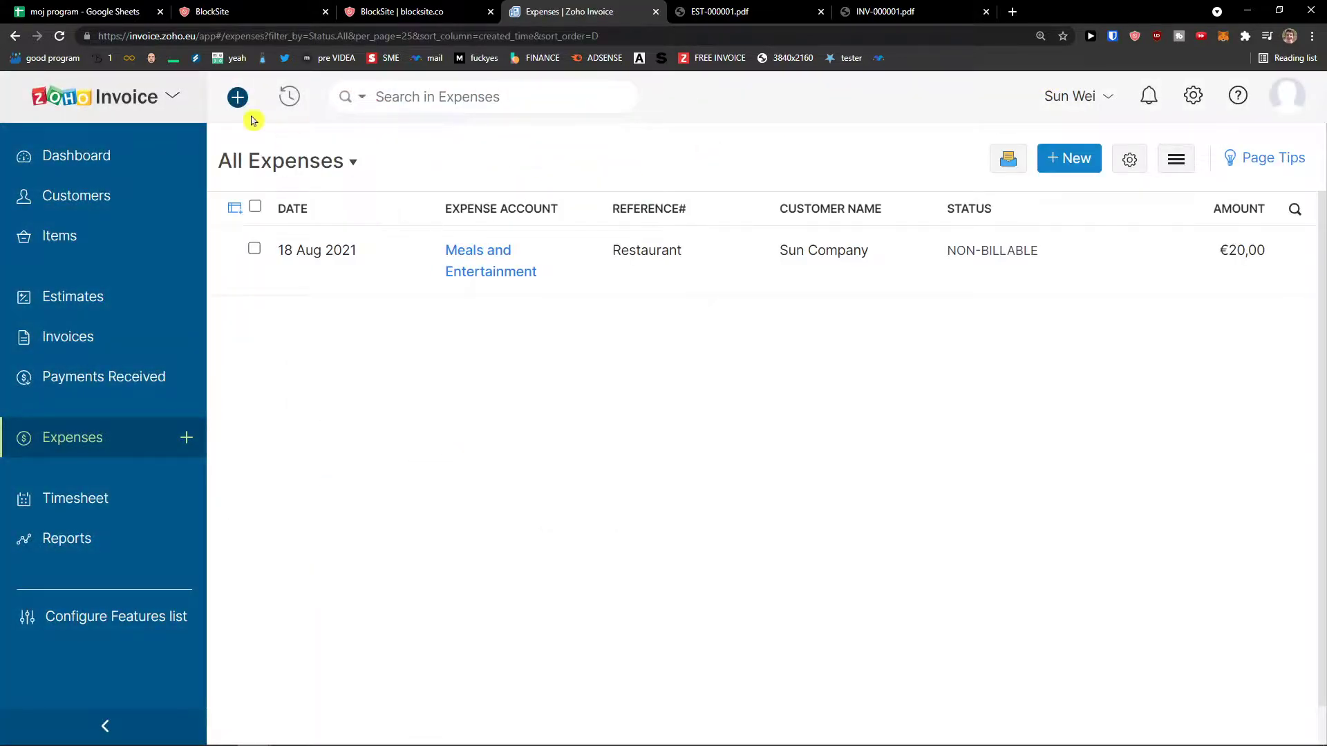
click(238, 97)
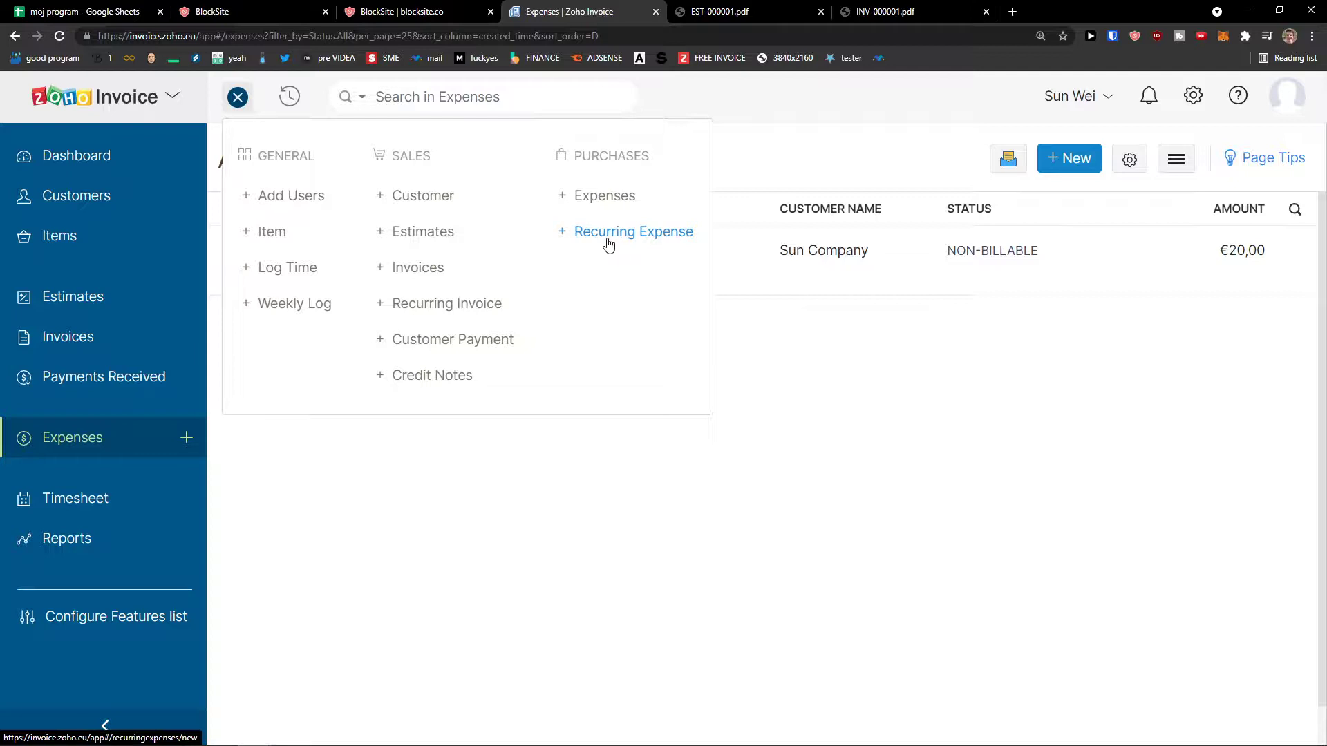
- Start a New Recurring Expense and keep its repeat frequency at Week
click(608, 244)
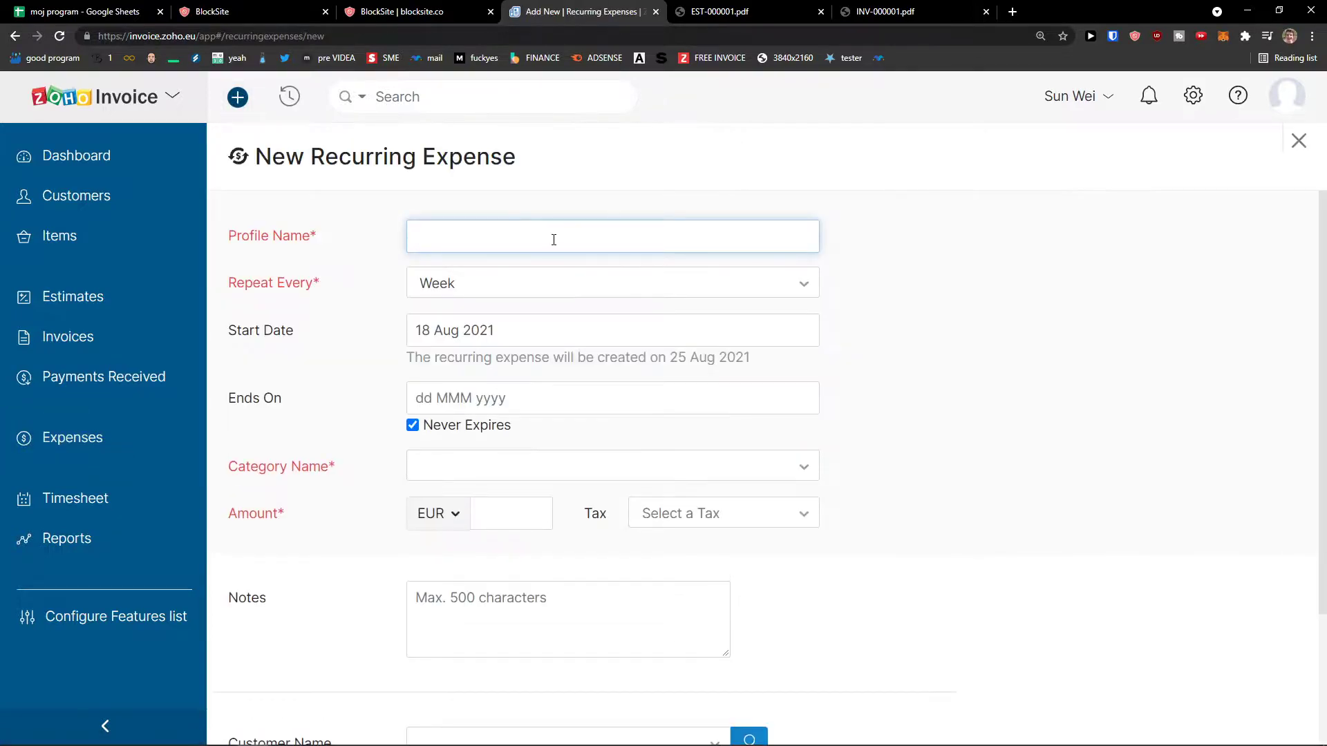
scroll(476, 281, down, 3)
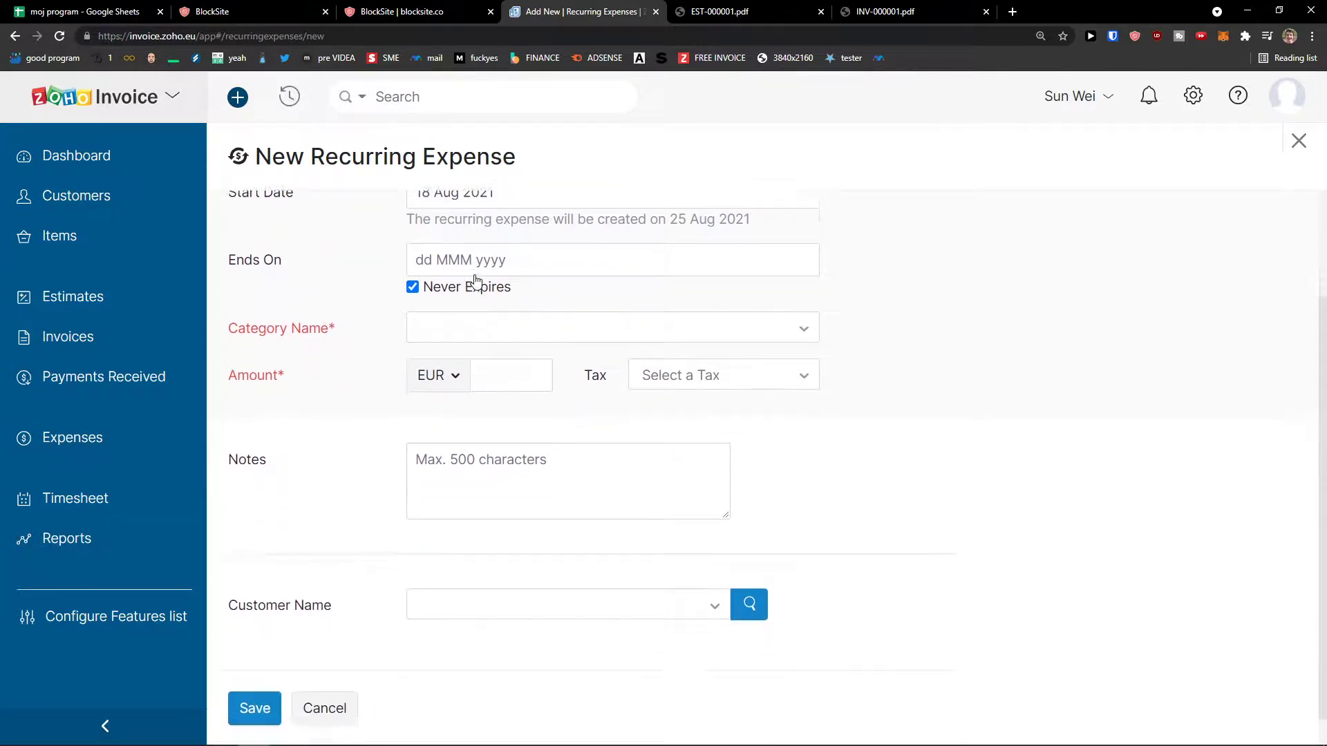
scroll(474, 281, up, 3)
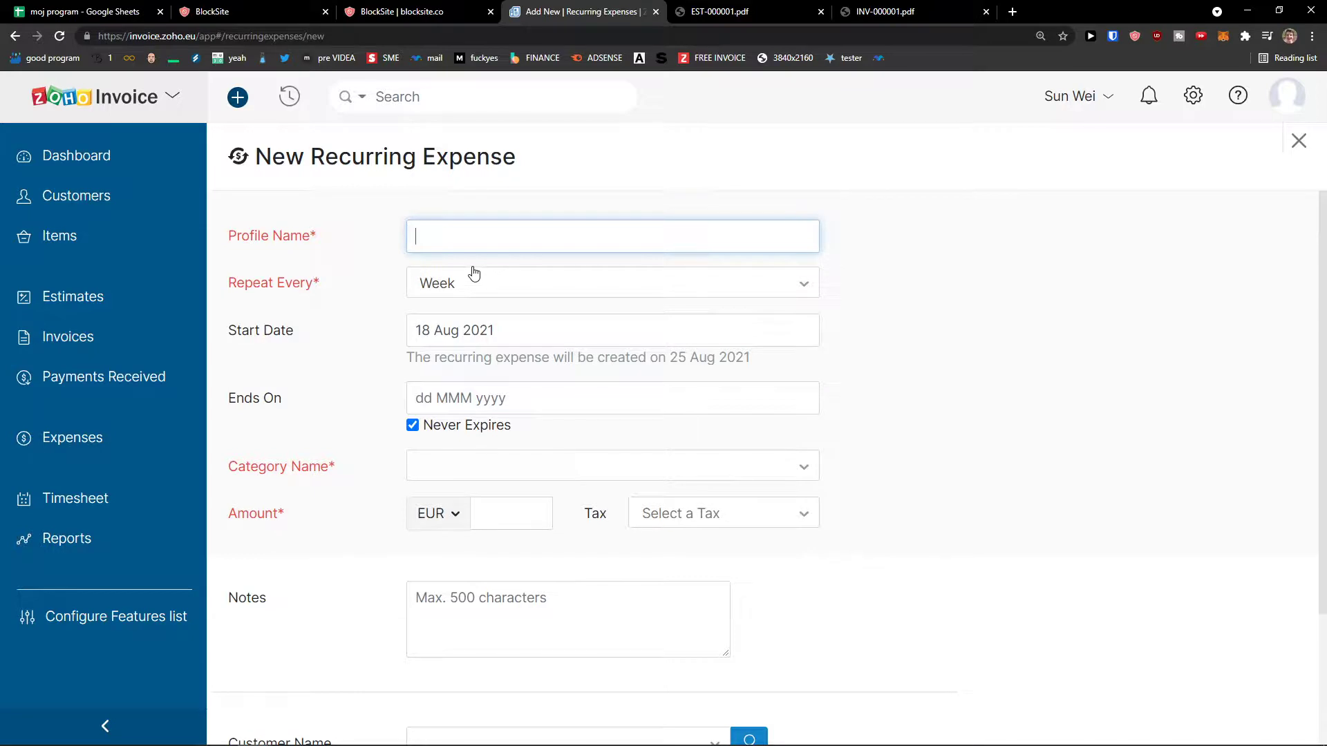
click(472, 267)
click(446, 289)
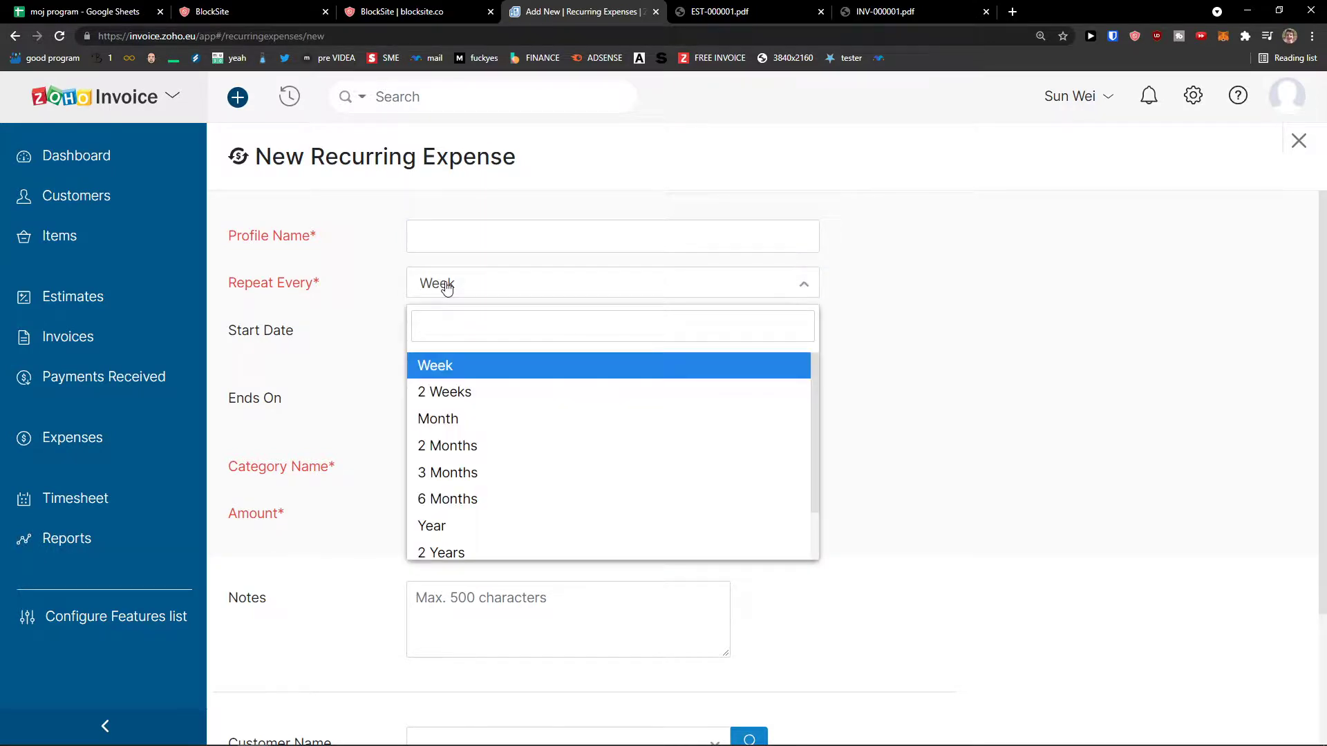
scroll(486, 418, down, 2)
scroll(483, 408, up, 2)
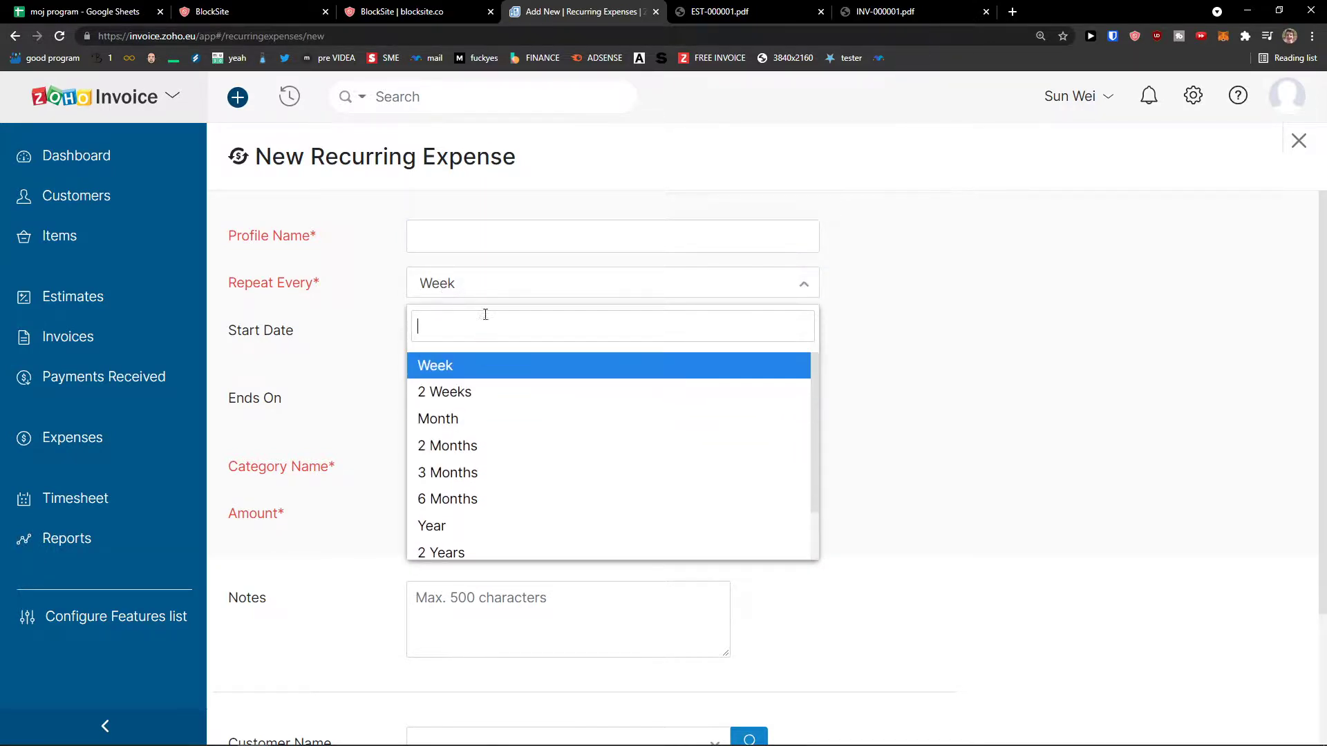
click(447, 289)
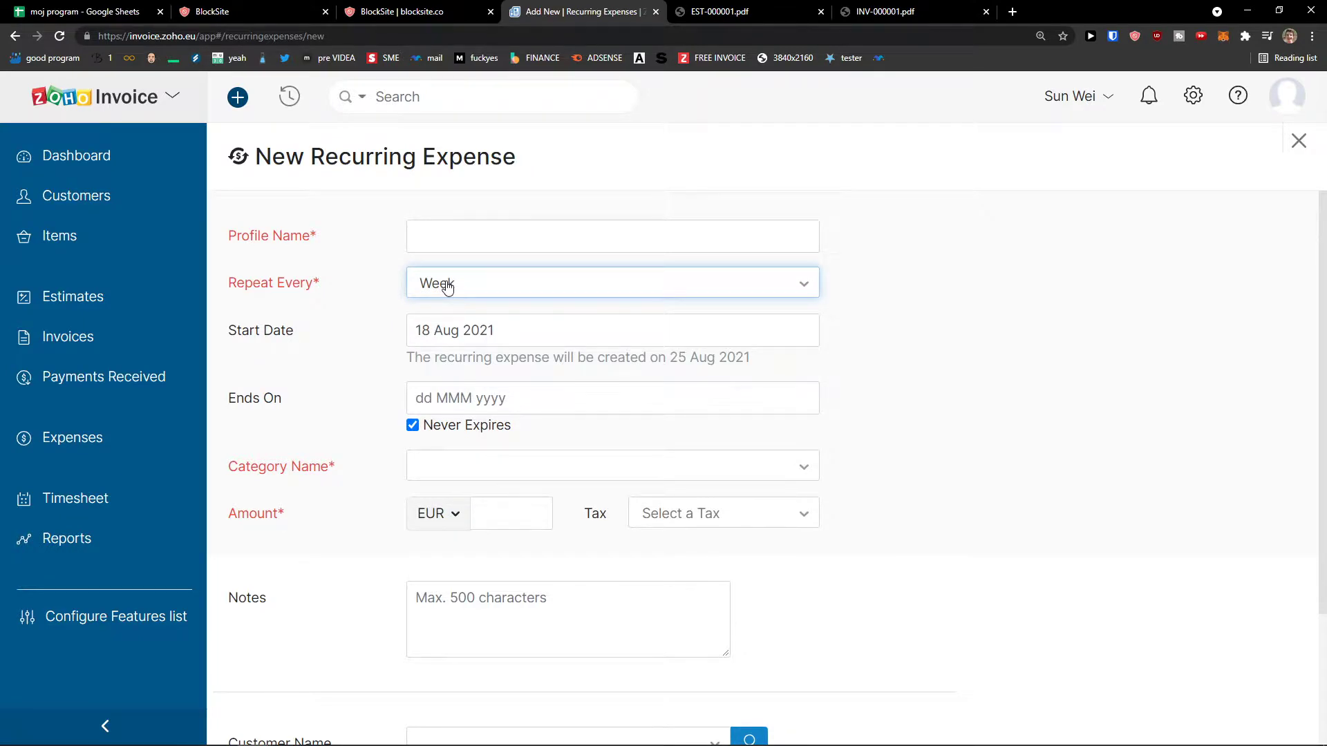
click(238, 96)
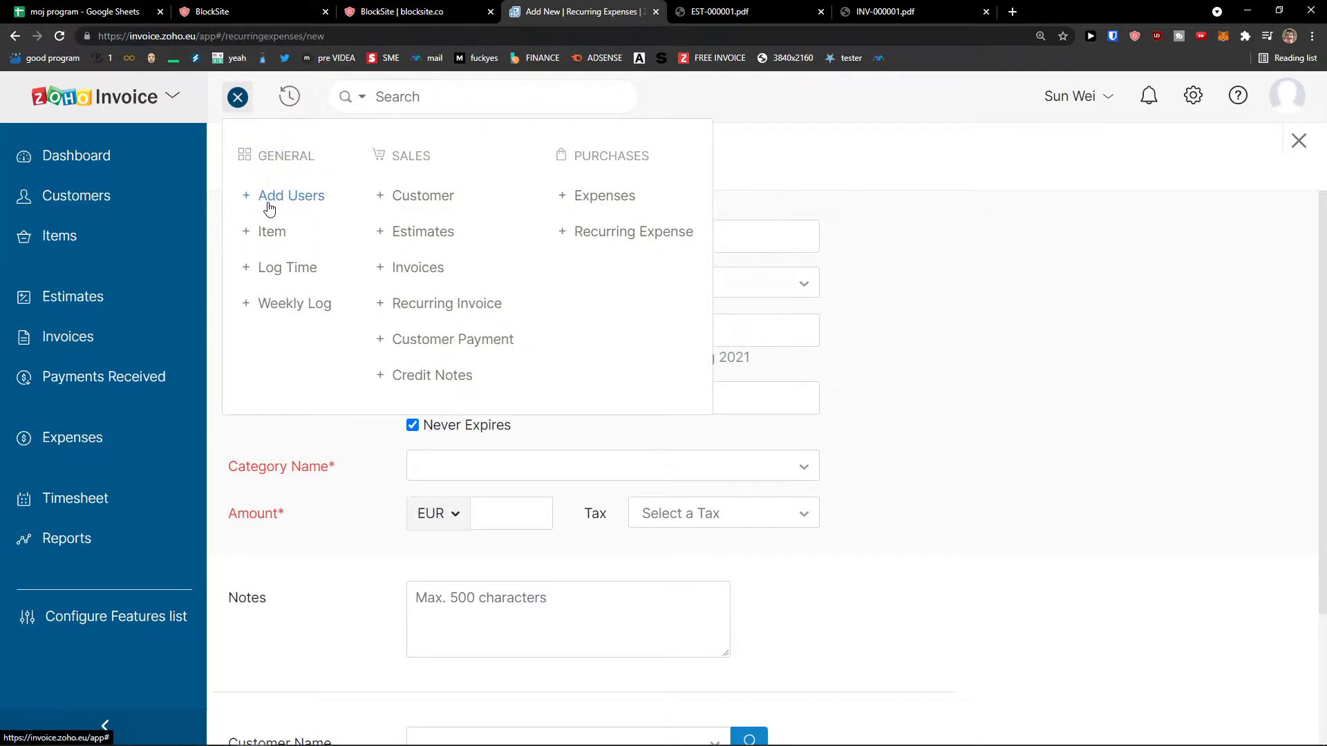
- Start a time log for Youtube Project with a new task named 'Youtube'
click(275, 275)
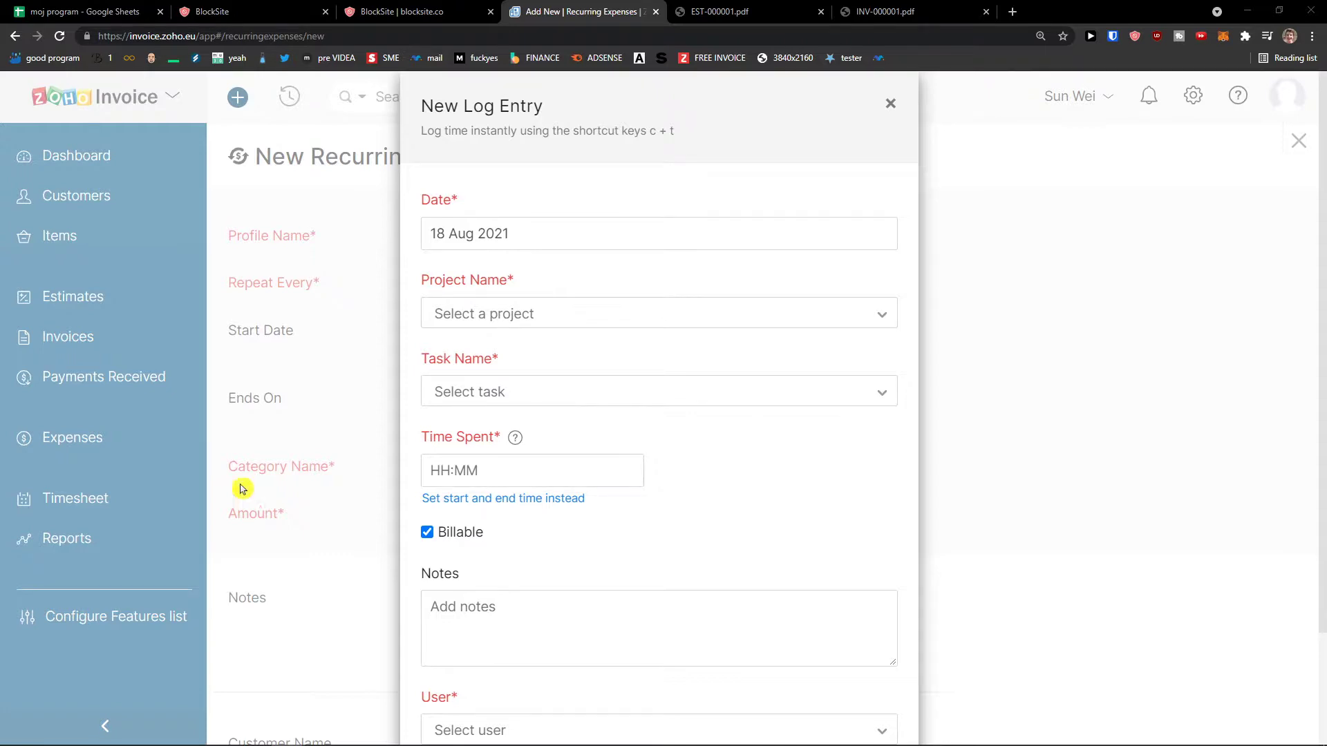
click(520, 311)
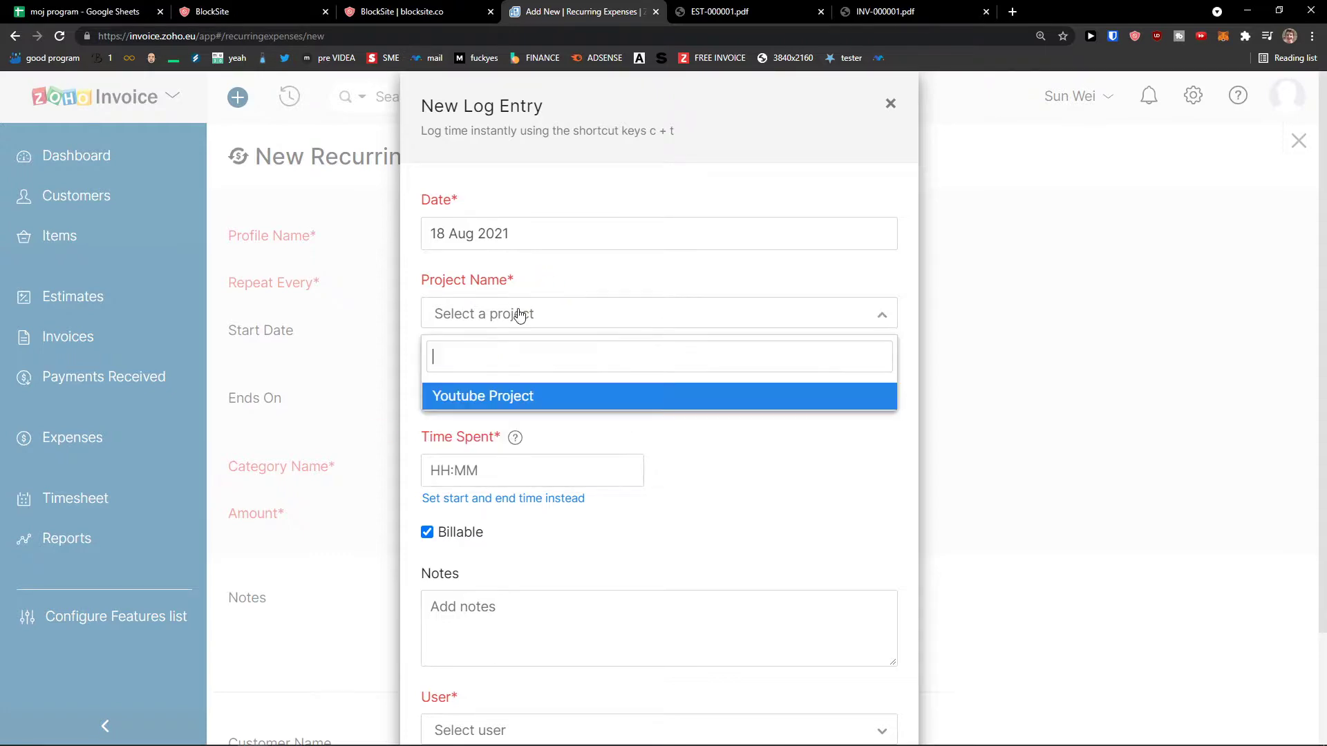
click(507, 390)
click(523, 393)
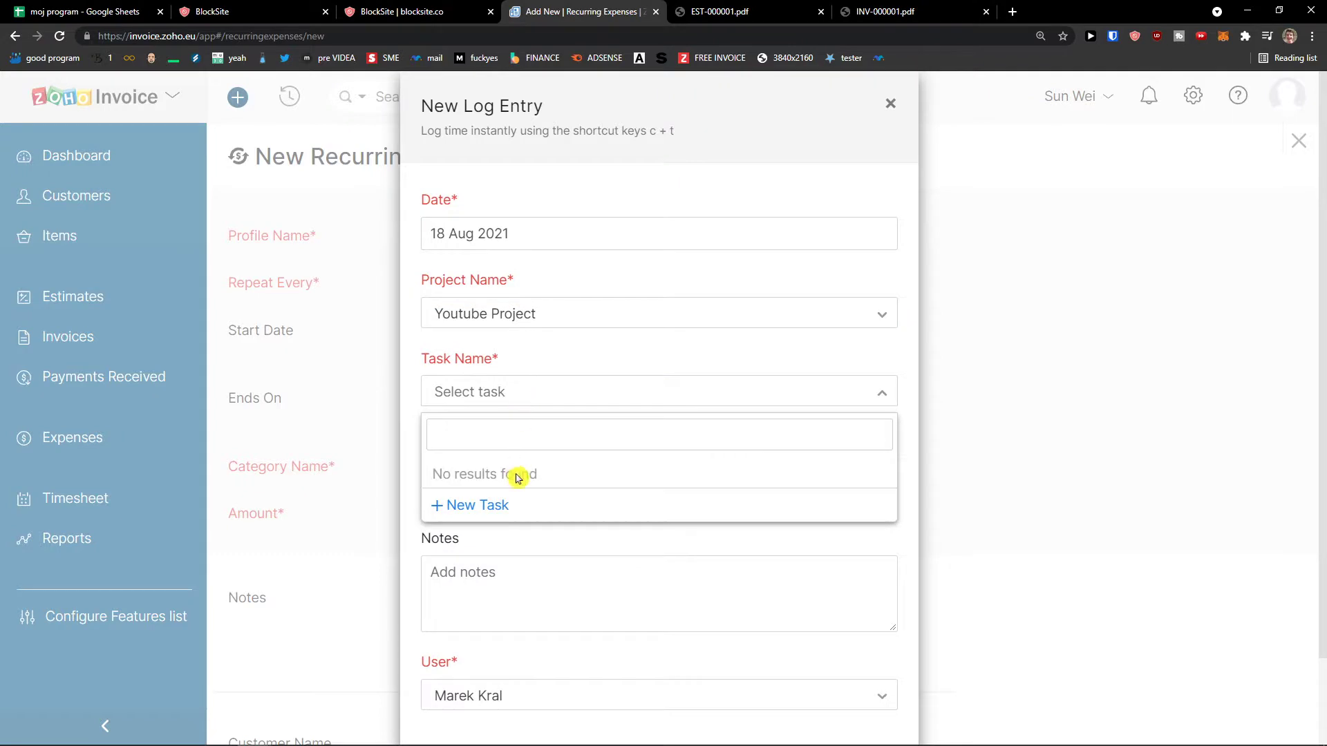
click(518, 504)
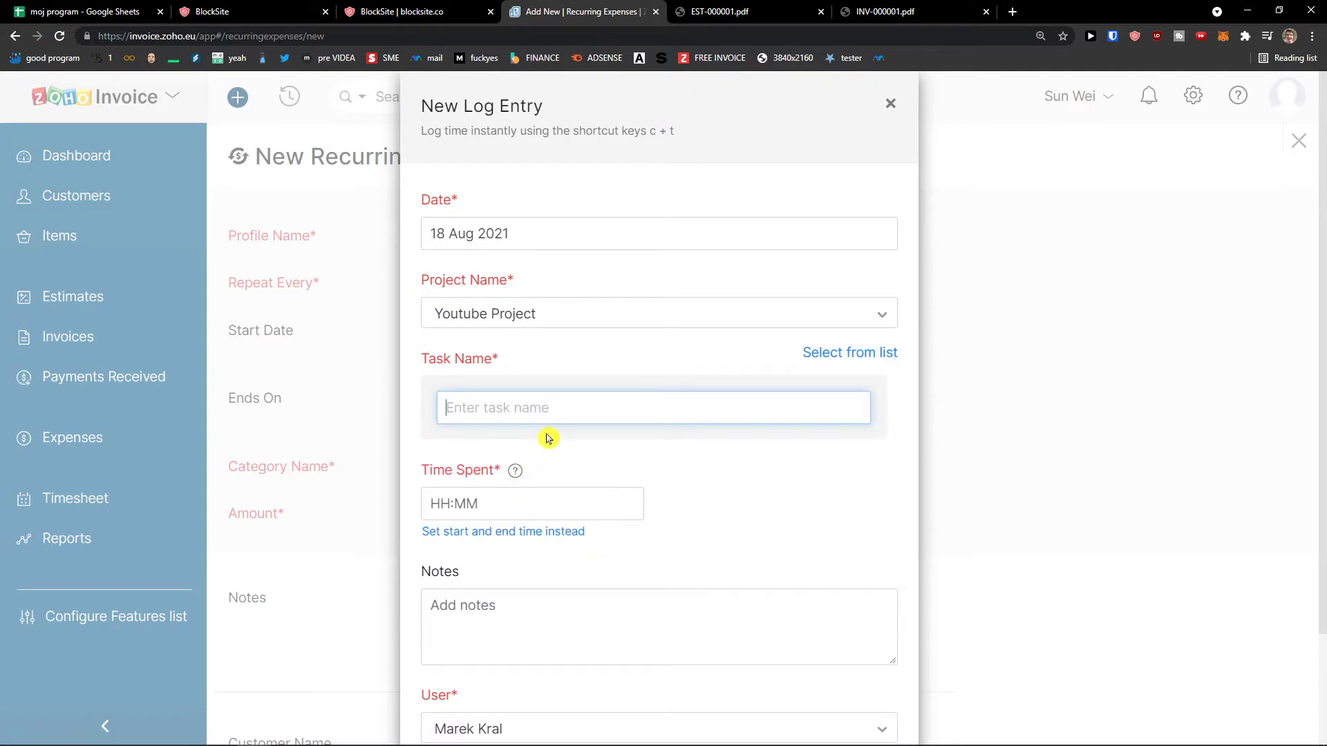
text(Youtube)
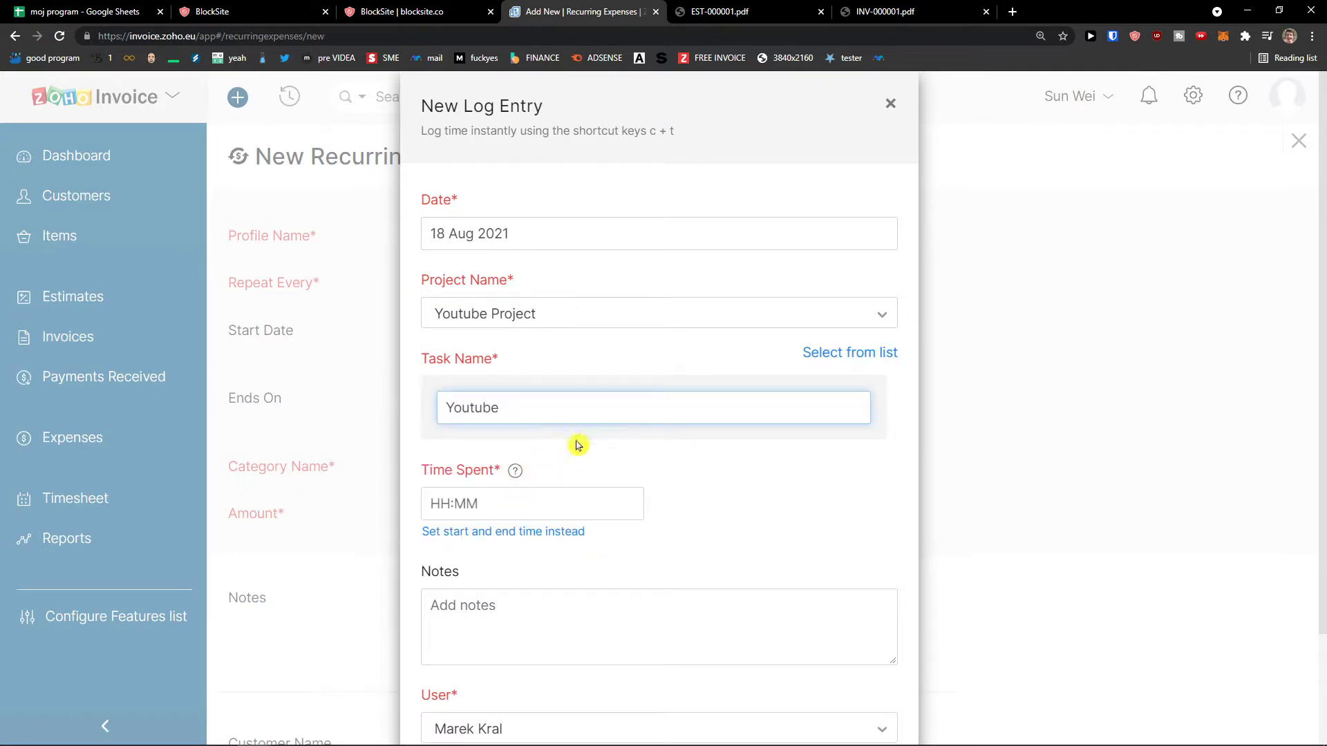
click(781, 446)
- Enter 5 hours (05:00) as the time spent and save the timesheet entry
scroll(698, 416, down, 1)
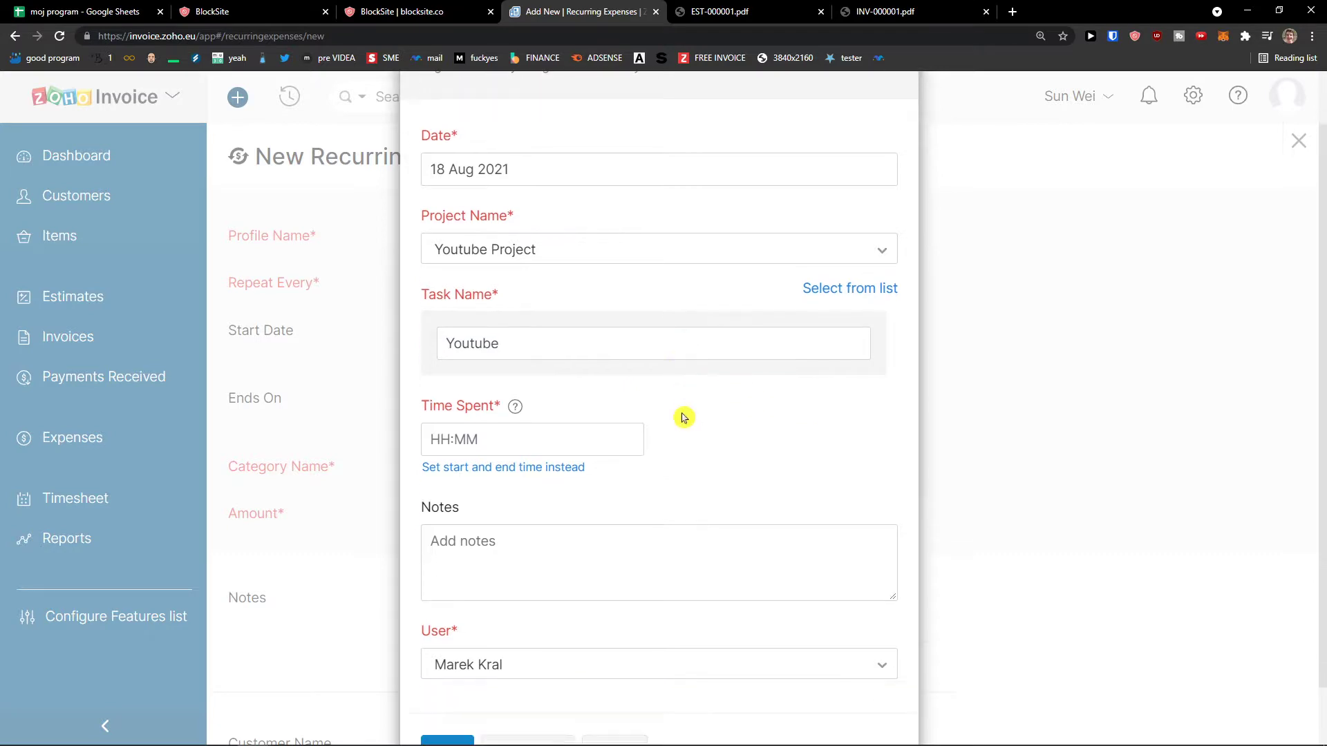
click(606, 427)
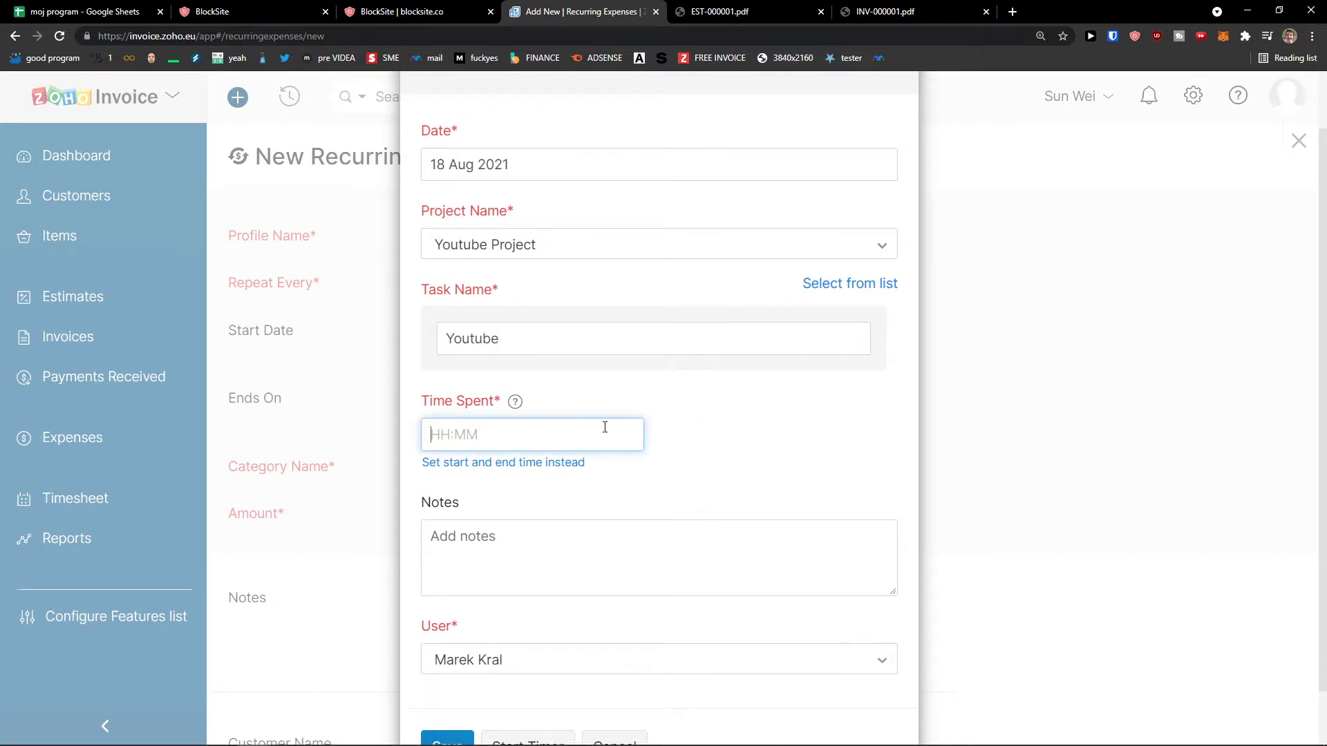
text(5)
click(667, 455)
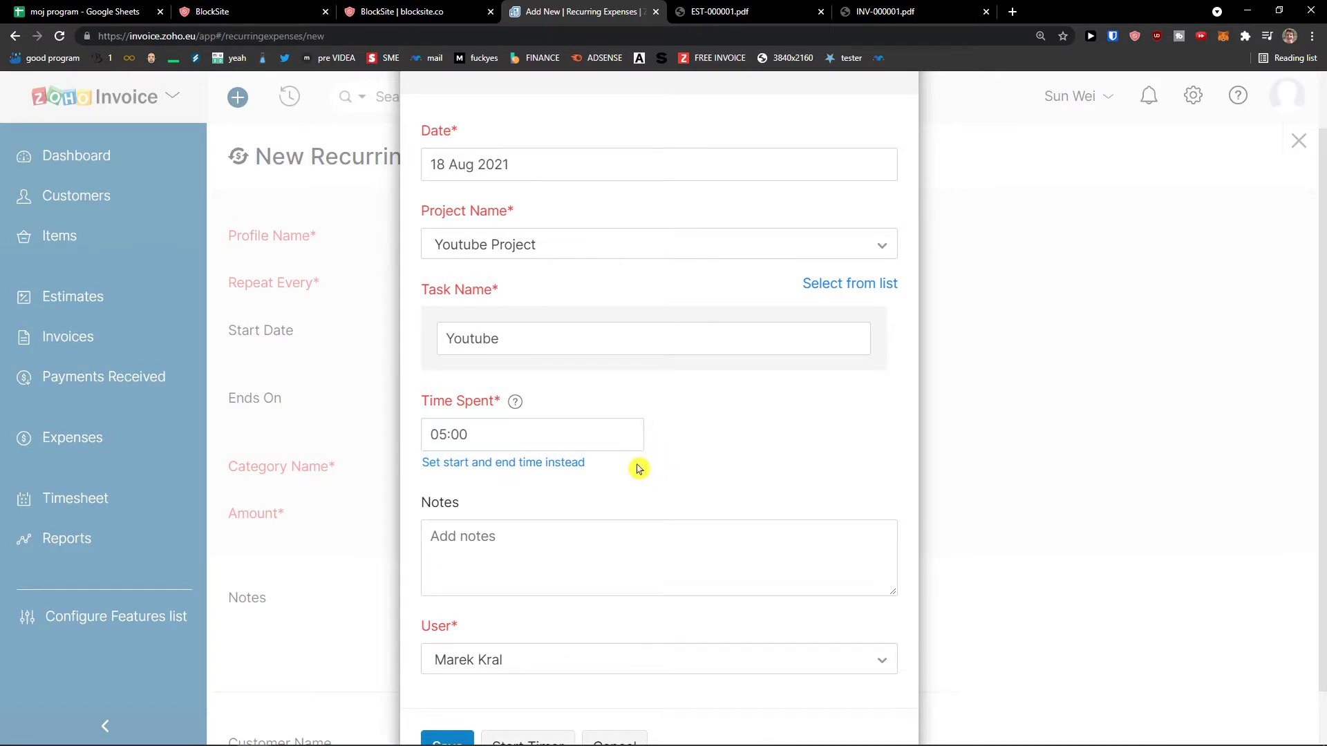
scroll(637, 466, down, 1)
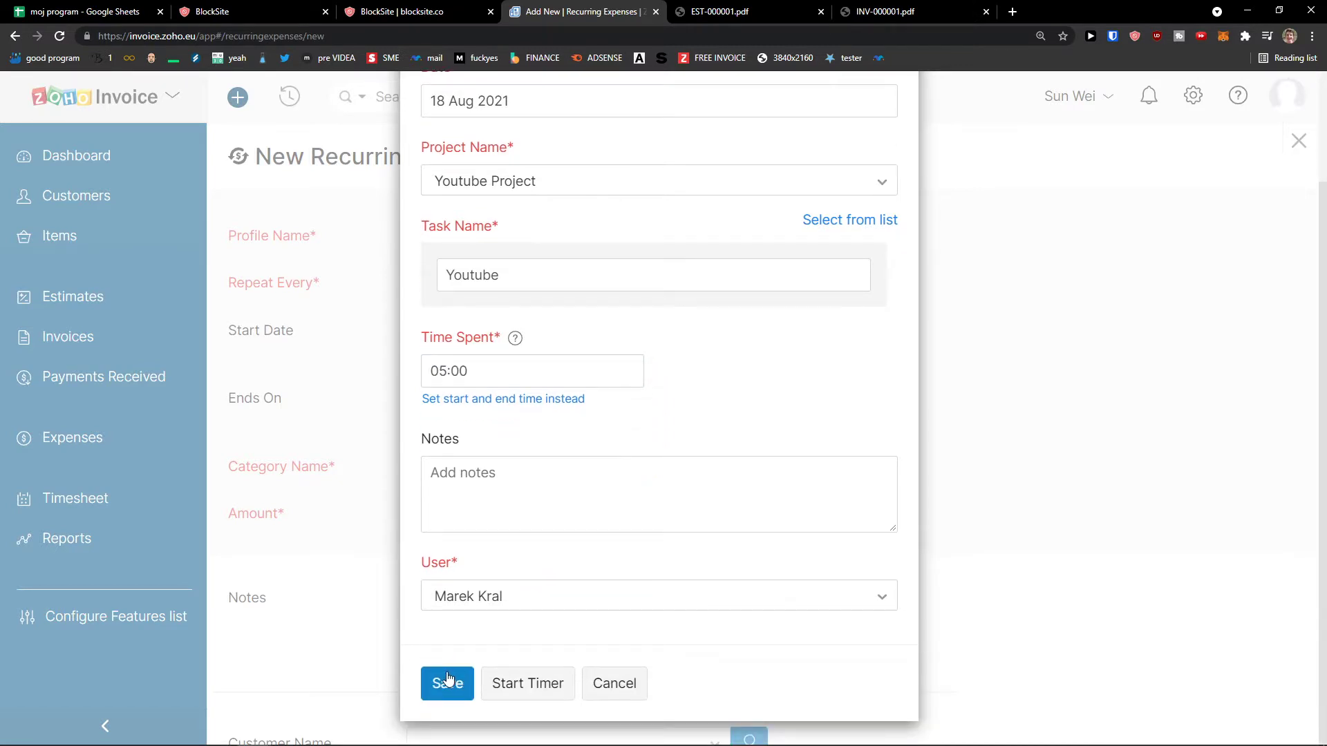
click(512, 690)
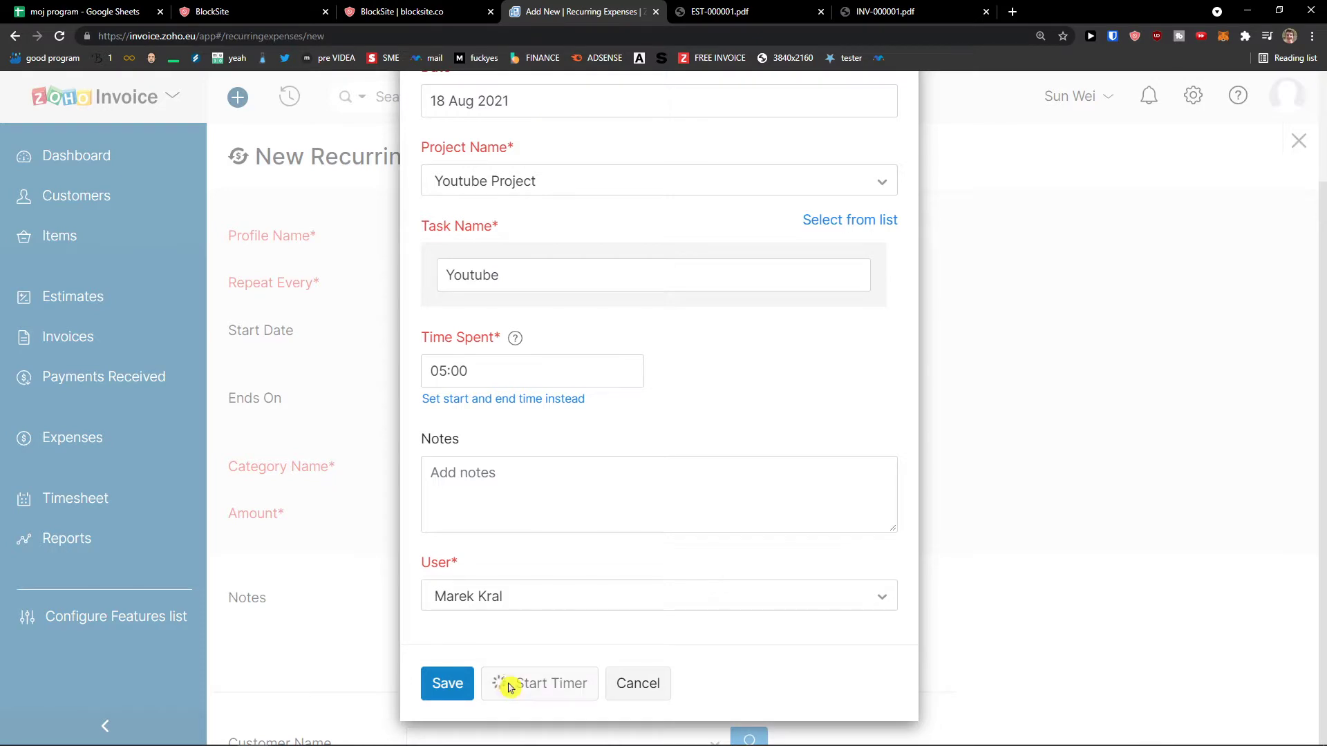
right_click(304, 693)
click(58, 725)
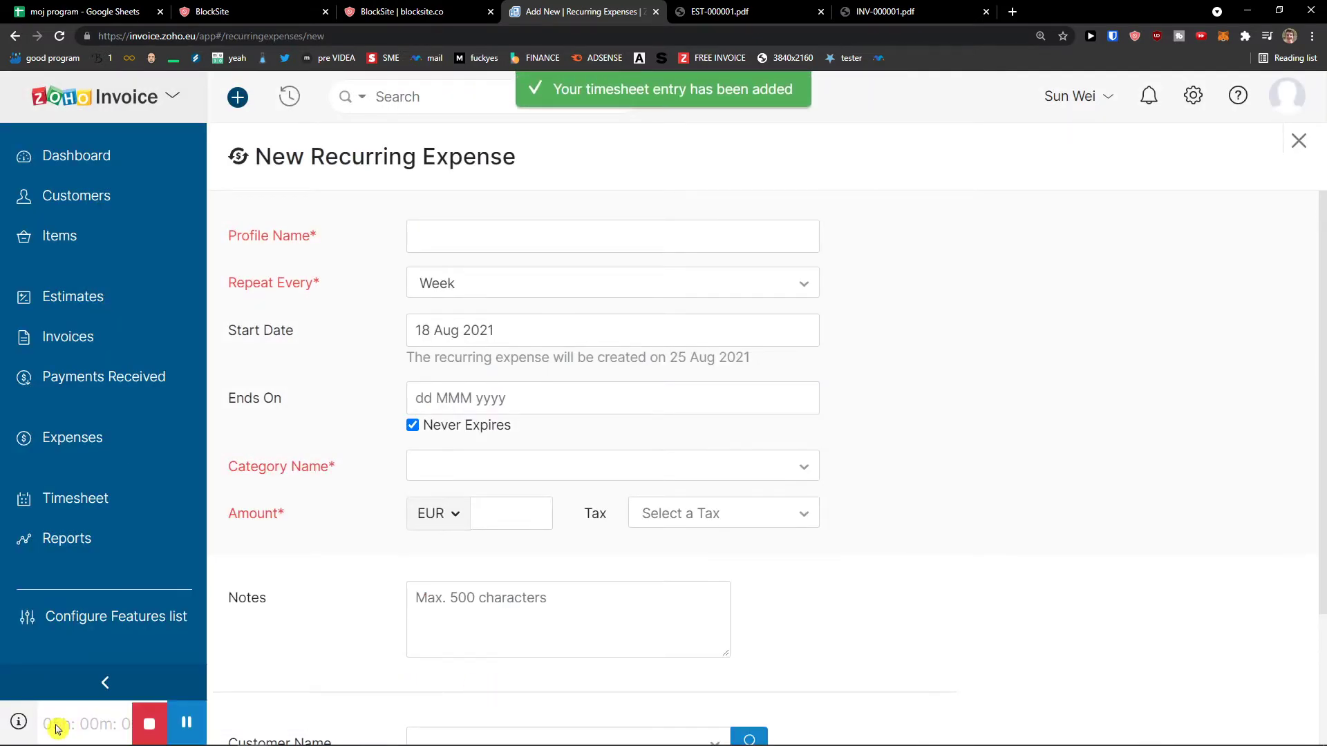
mouse_move(38, 728)
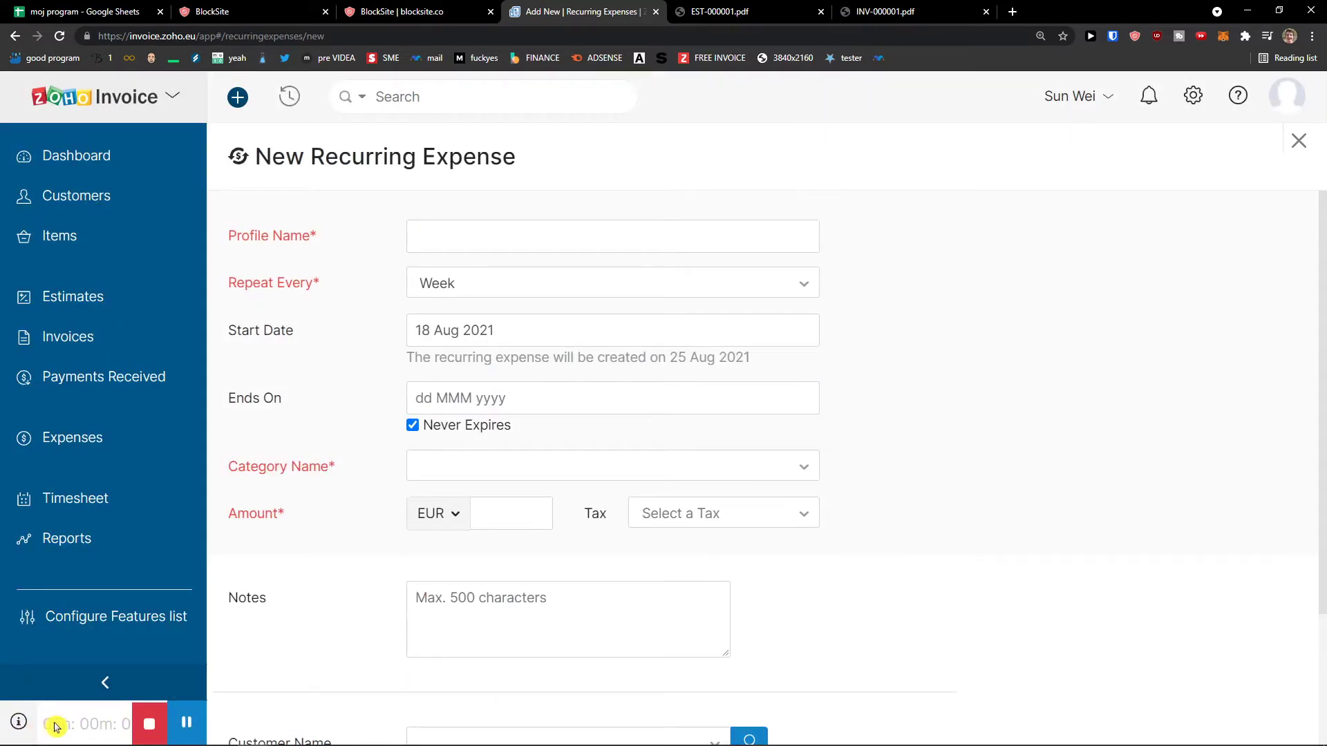